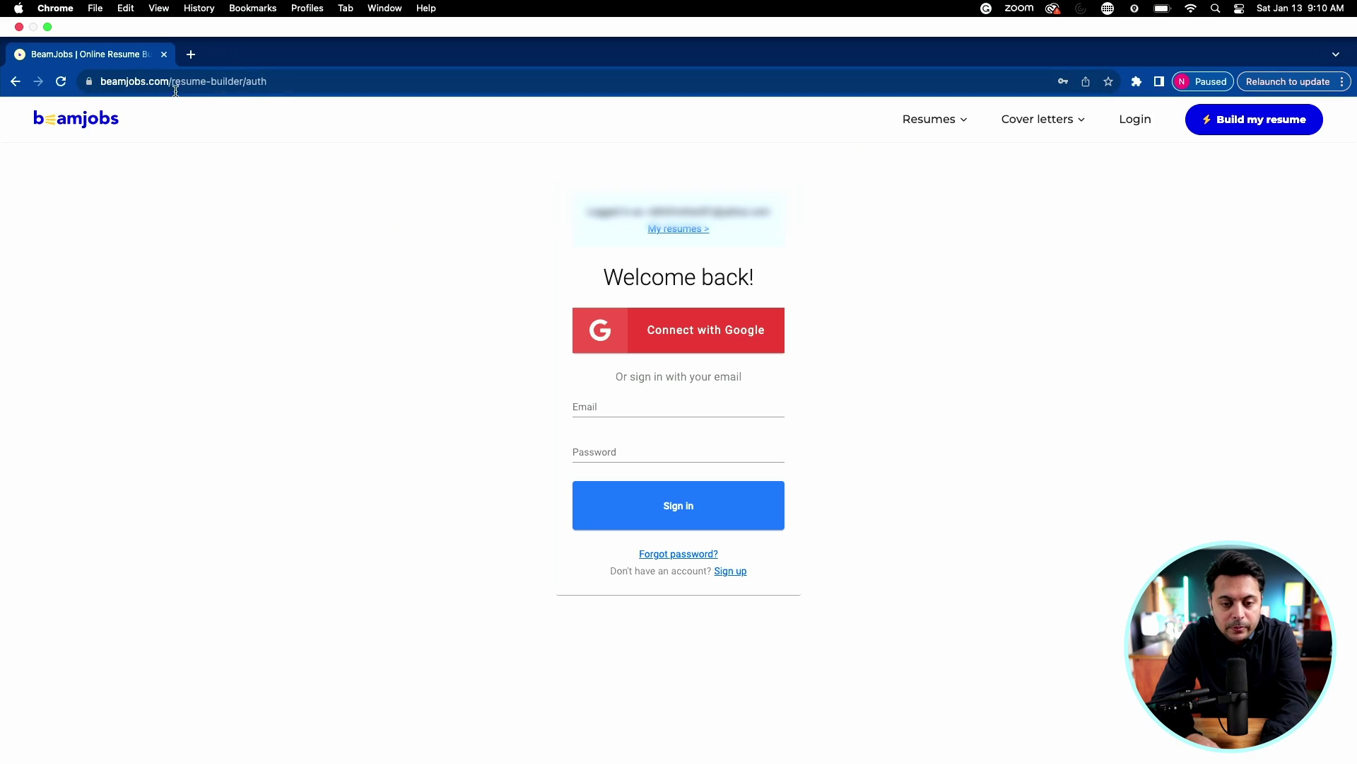
Sign in to BeamJobs with the account e-mail and saved Chrome password, then look over the dashboard.
left_click(188, 84)
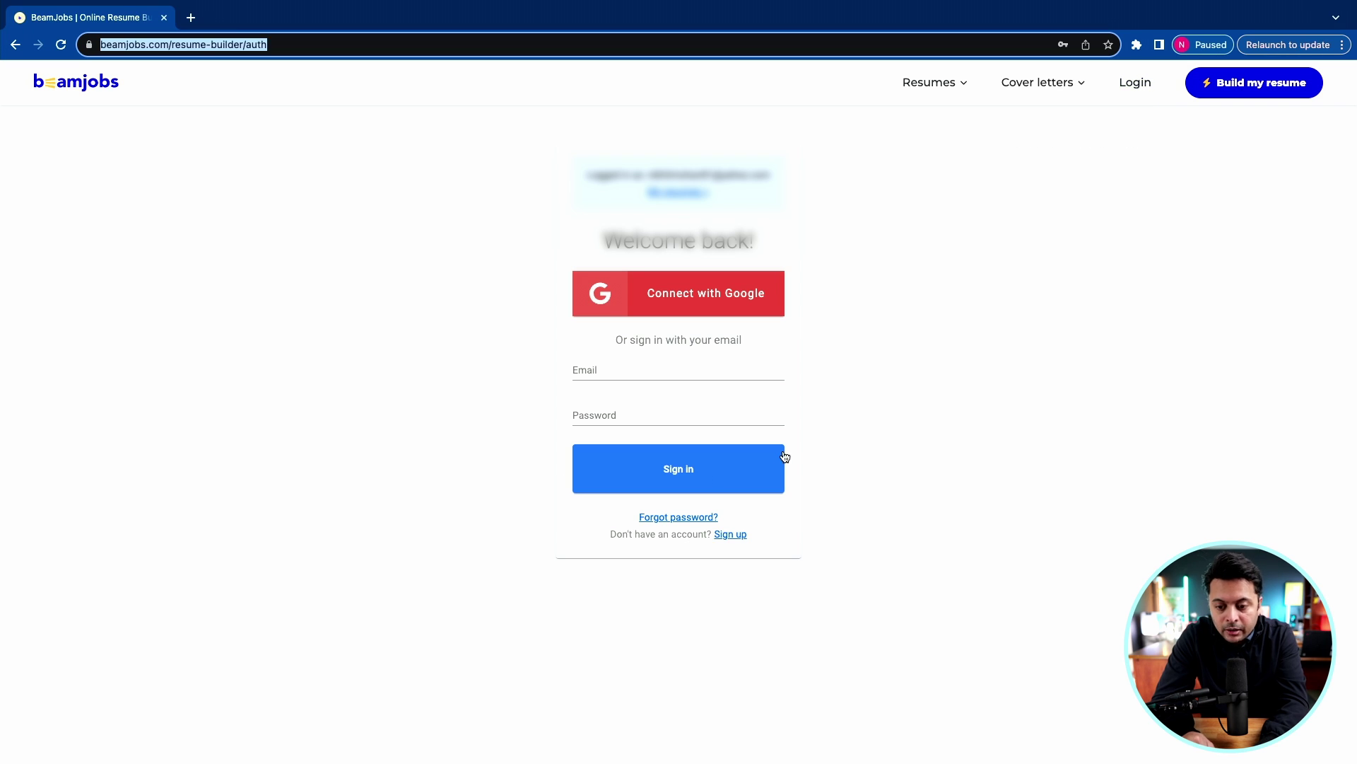
left_click(616, 366)
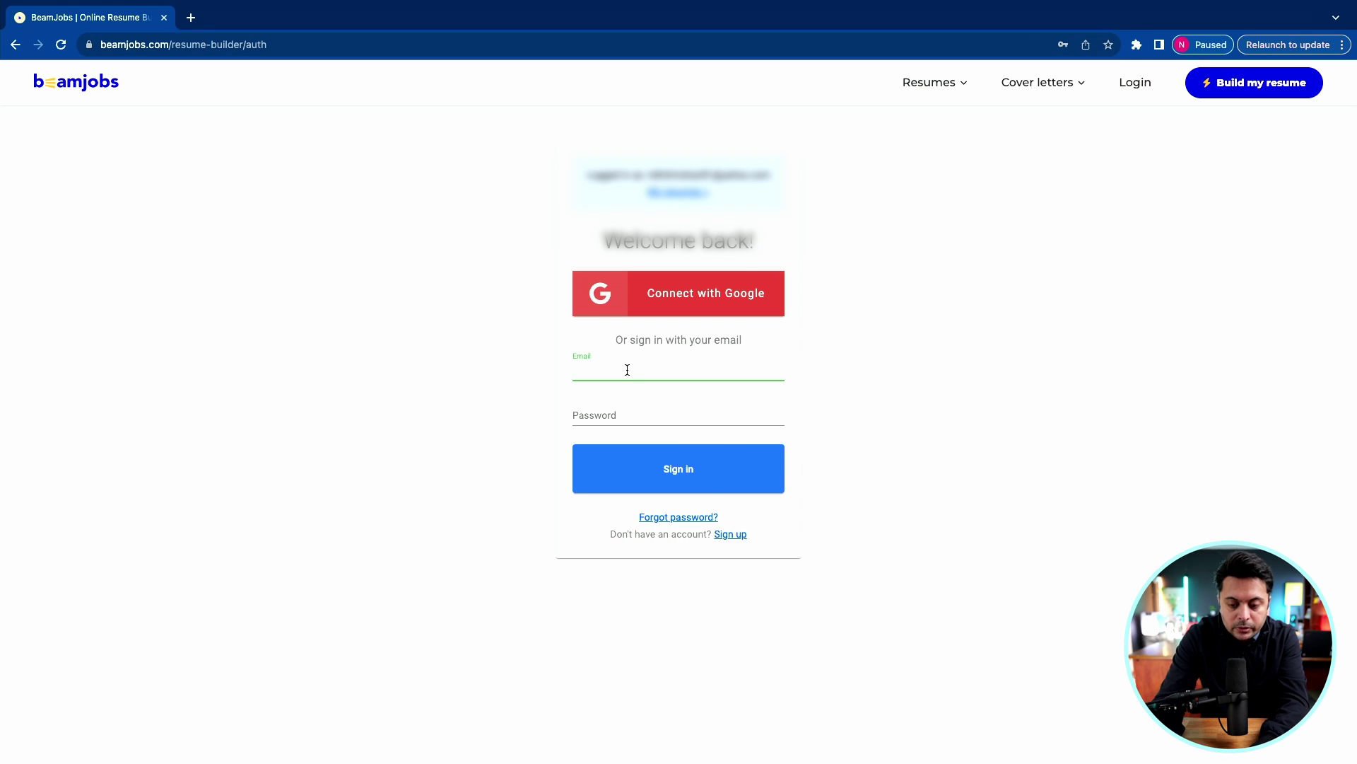
type("ni")
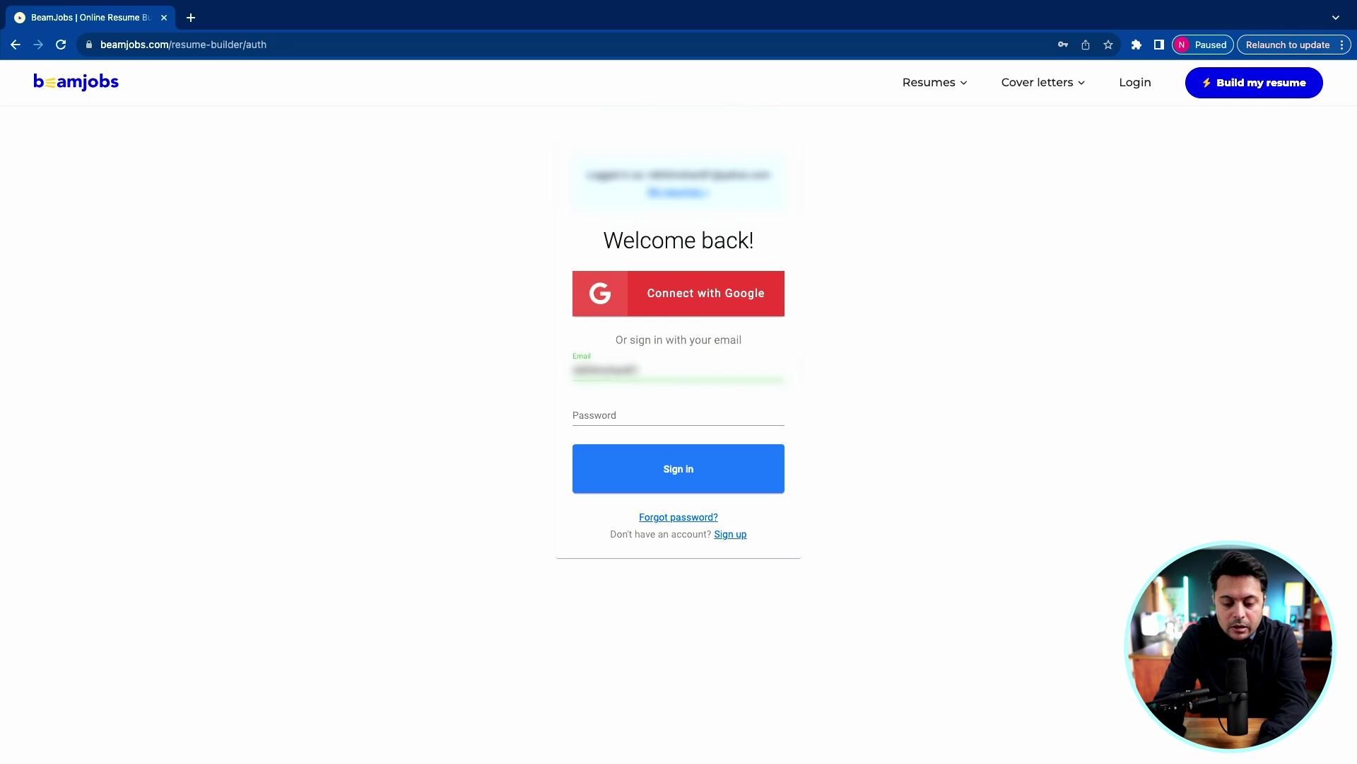
left_click(612, 416)
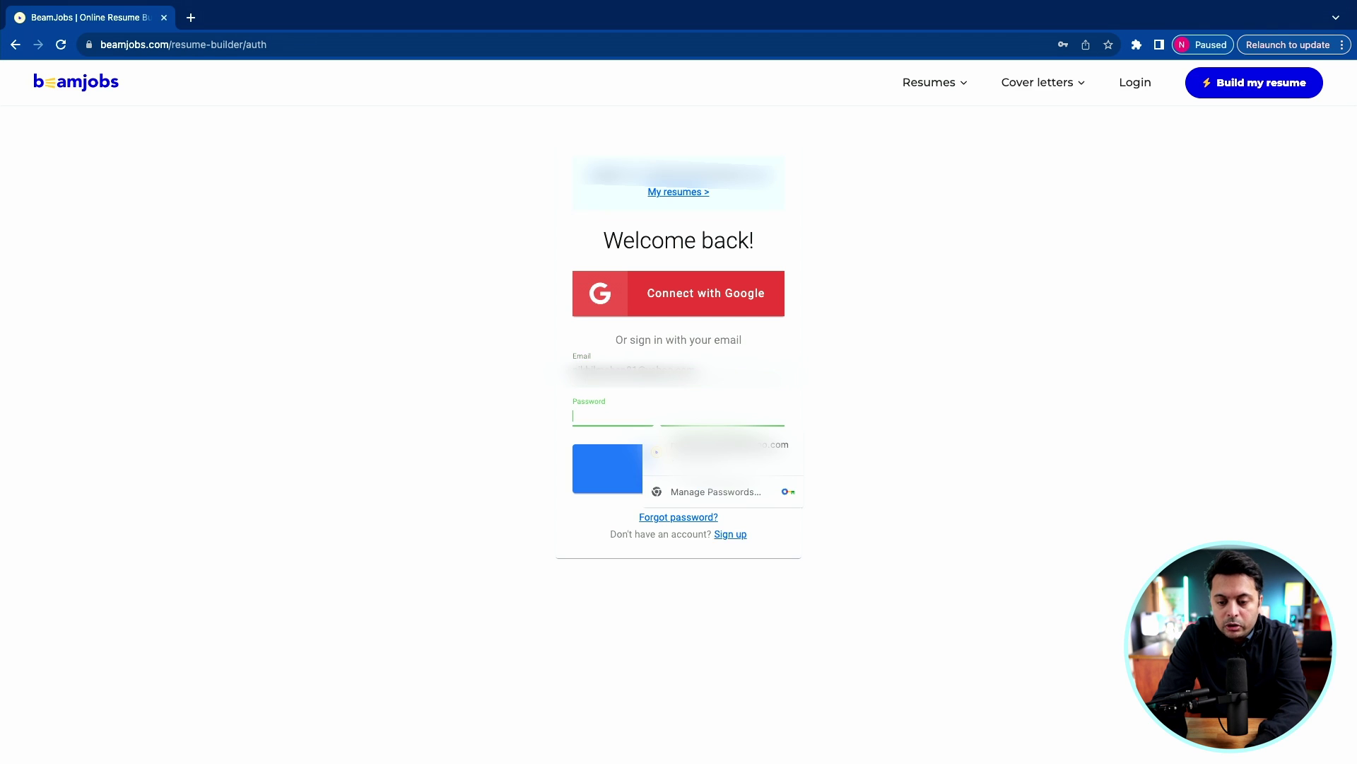
left_click(728, 453)
left_click(672, 470)
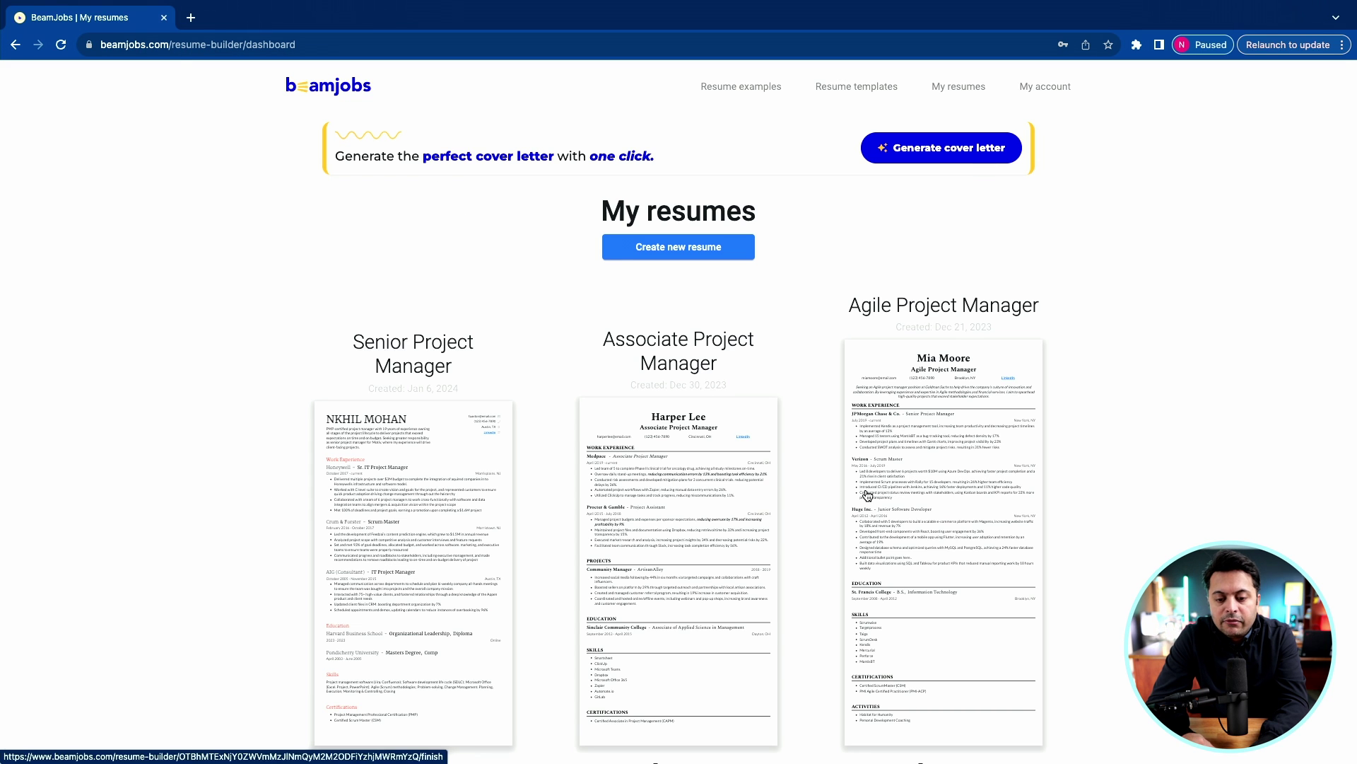
scroll(670, 465, "down", 3)
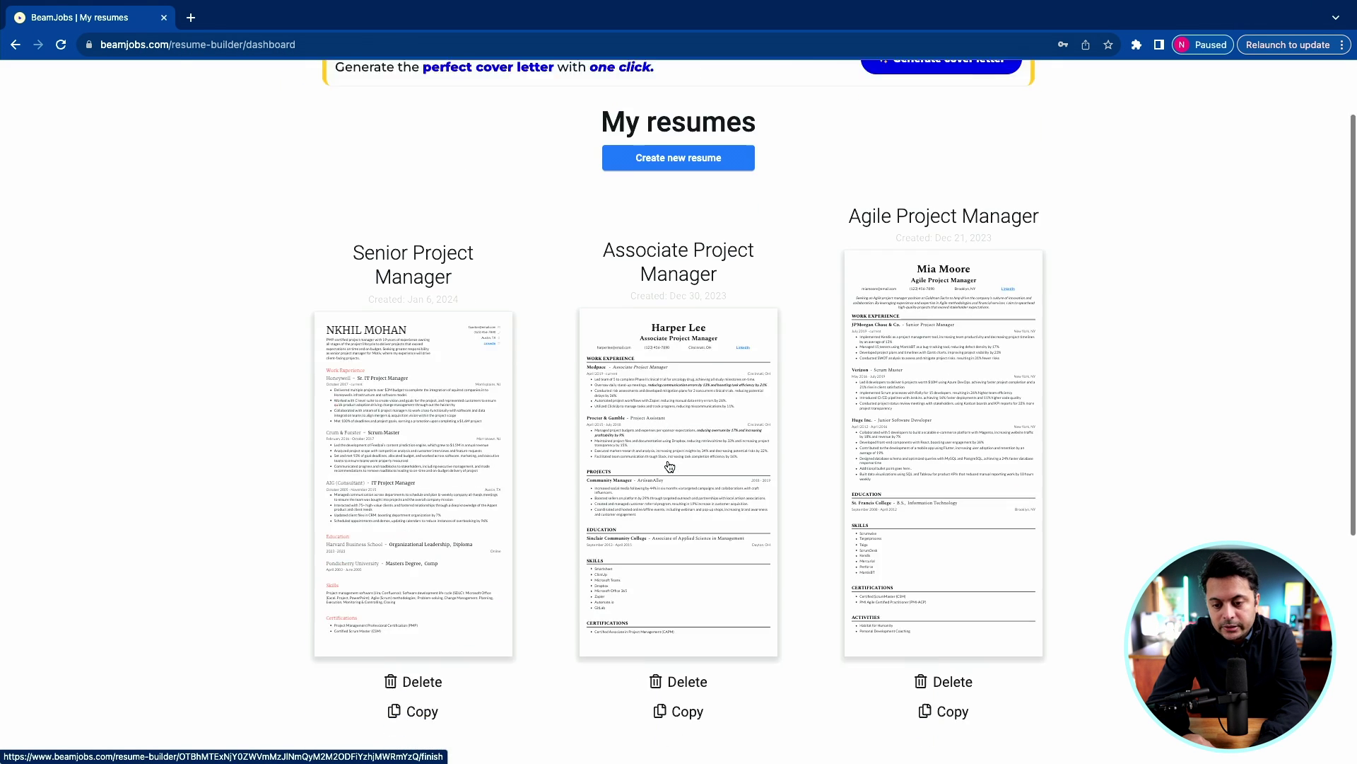
scroll(669, 466, "up", 3)
scroll(415, 551, "down", 1)
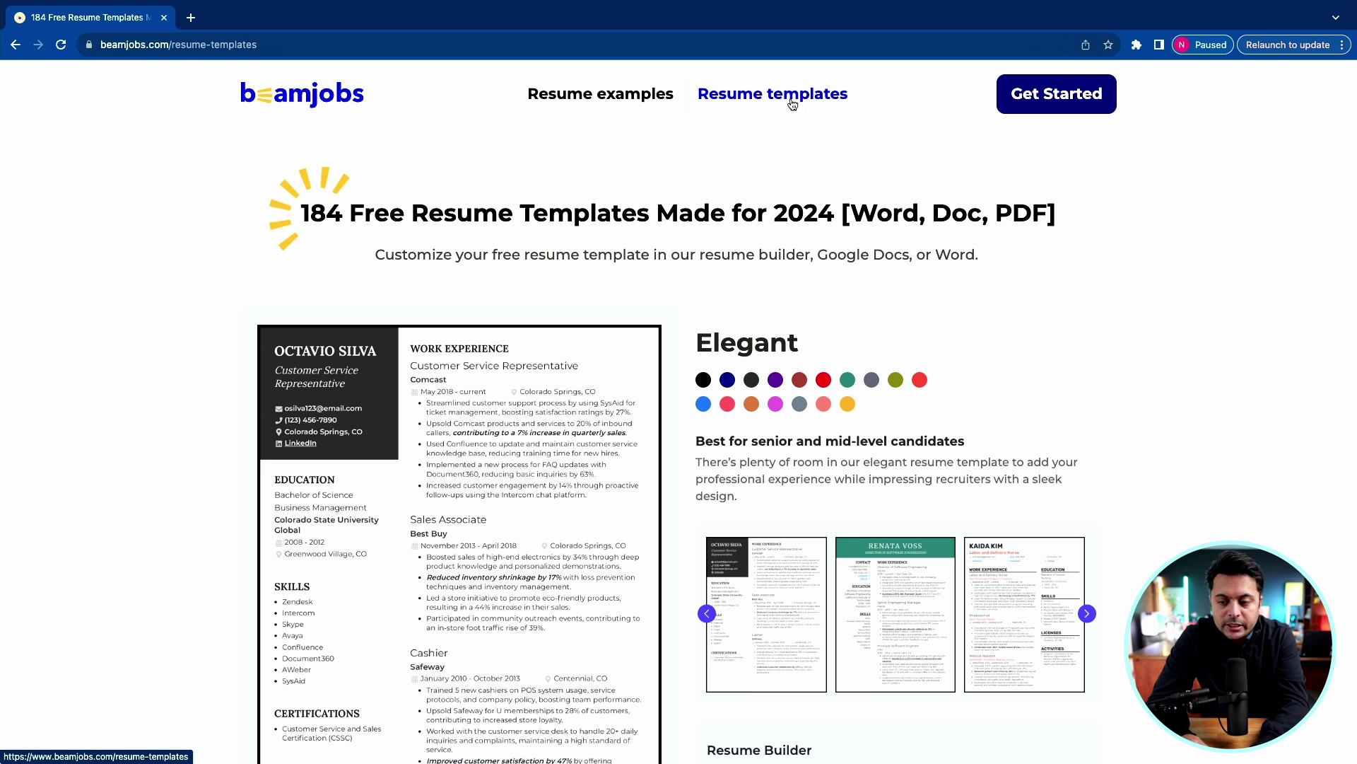
Scroll down through the free resume templates page.
scroll(550, 375, "down", 6)
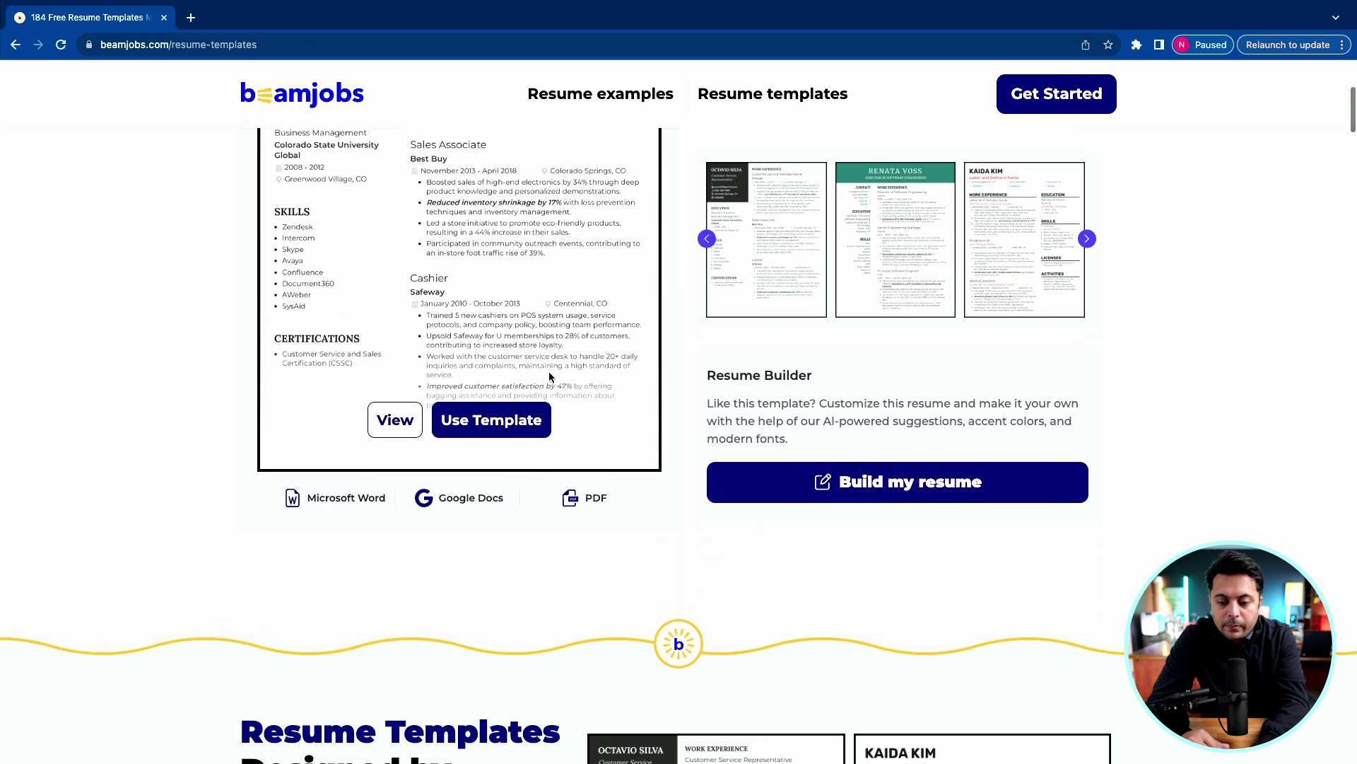
scroll(550, 375, "down", 15)
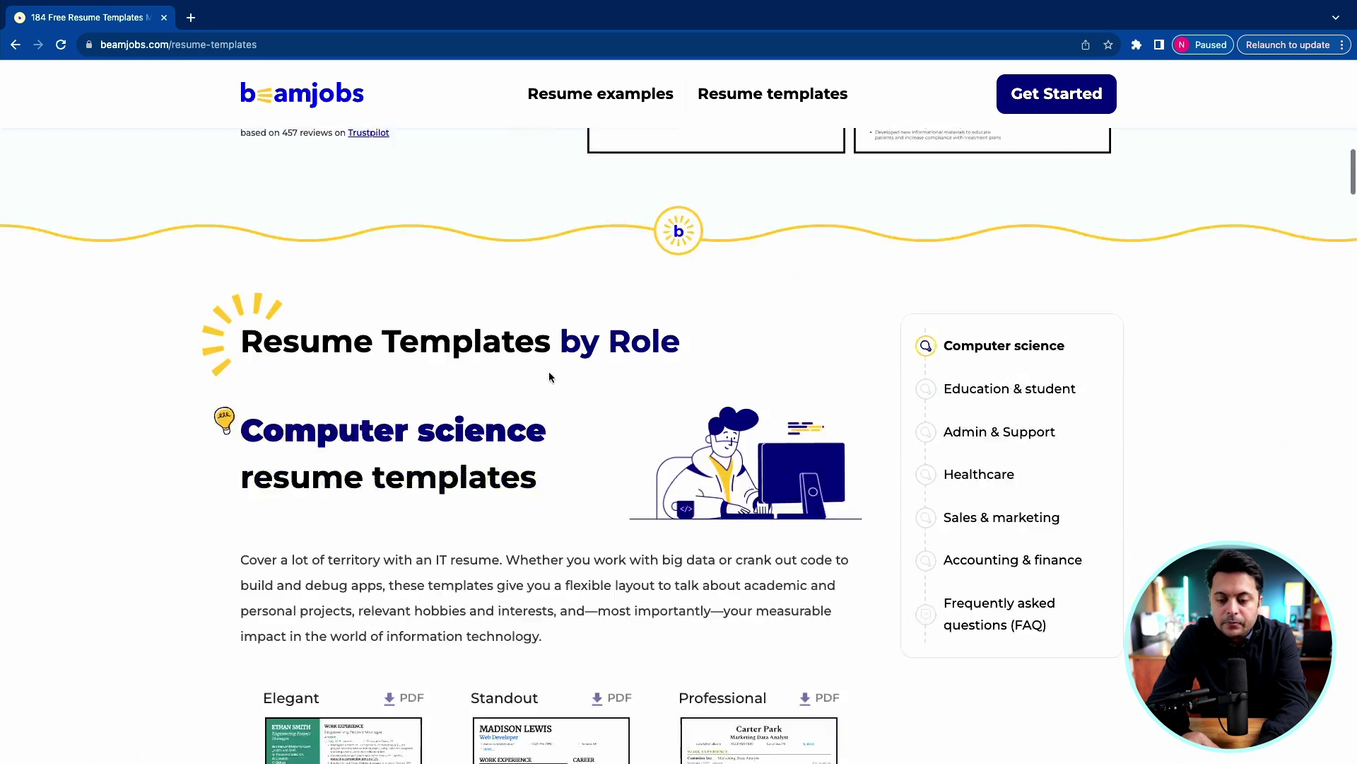
scroll(550, 377, "down", 6)
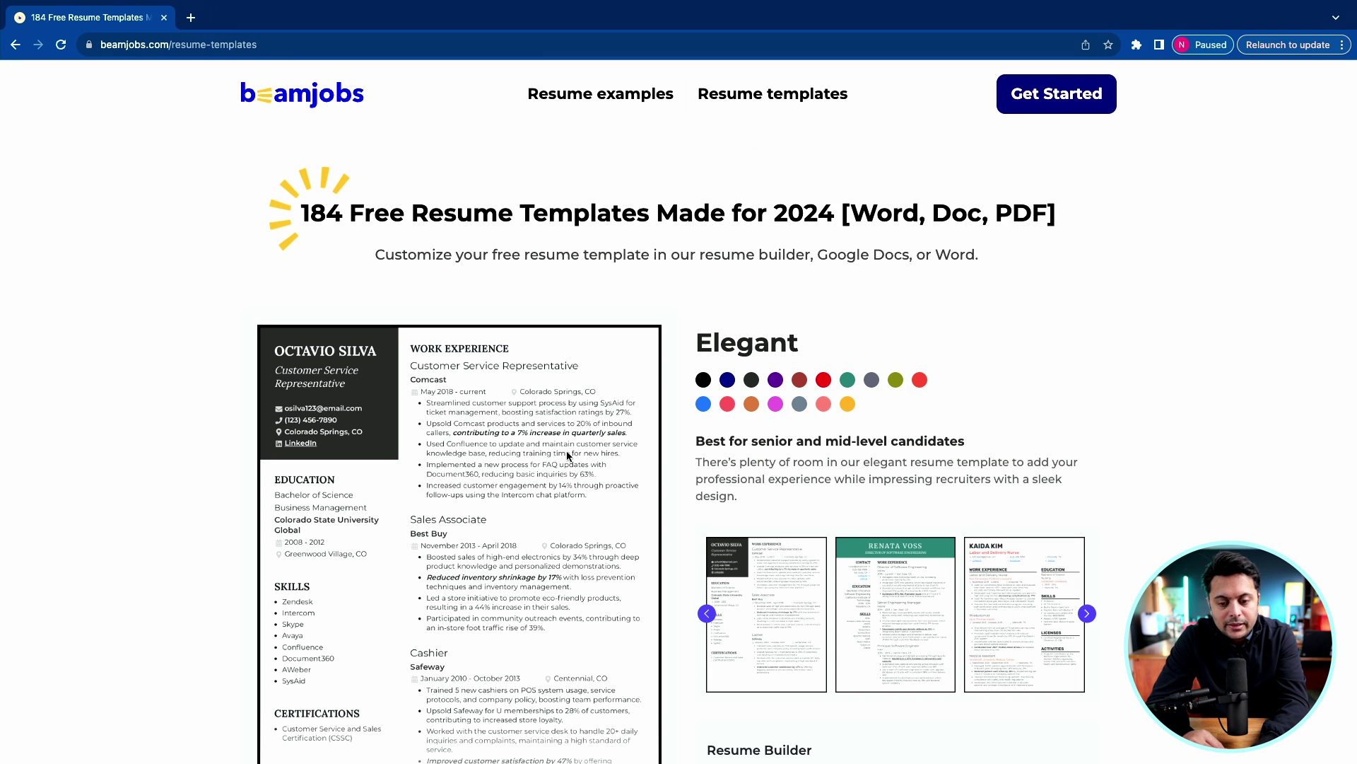
scroll(568, 456, "down", 10)
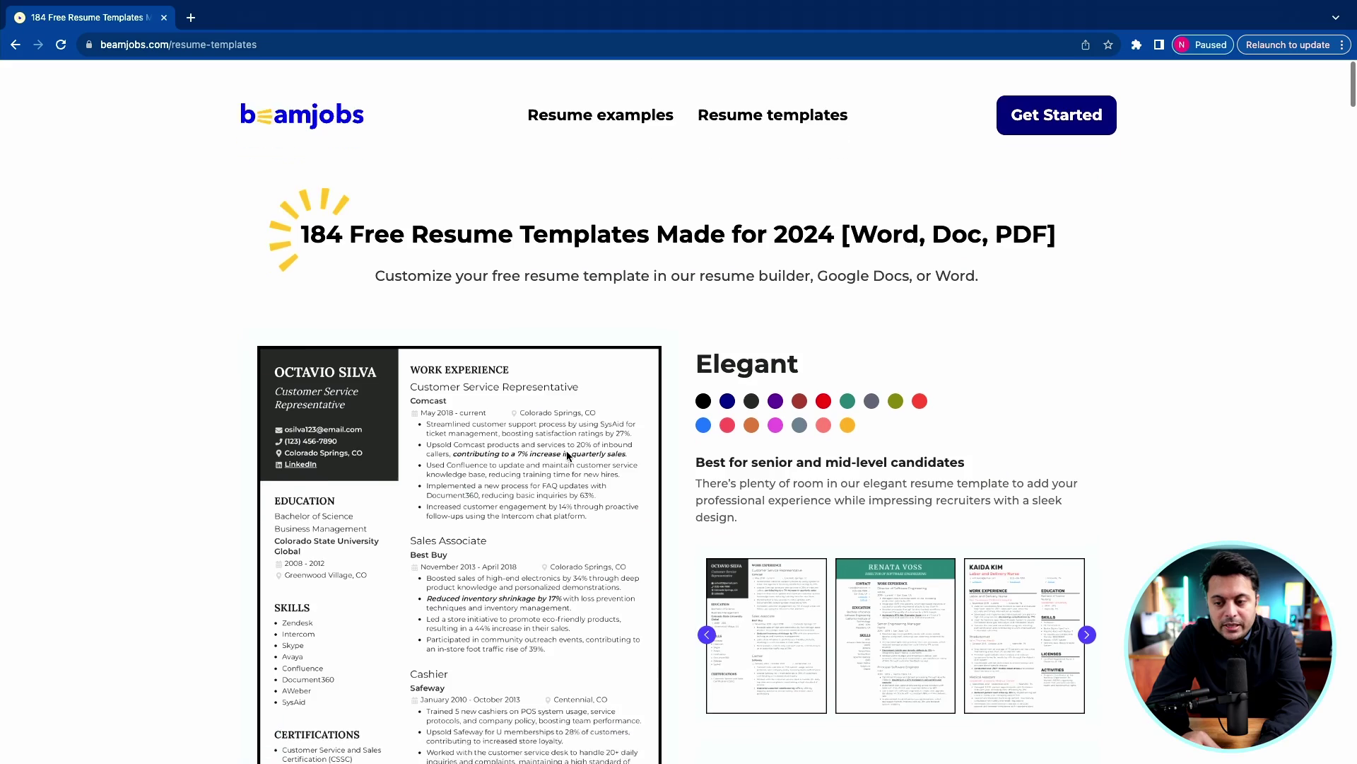
scroll(568, 456, "down", 1)
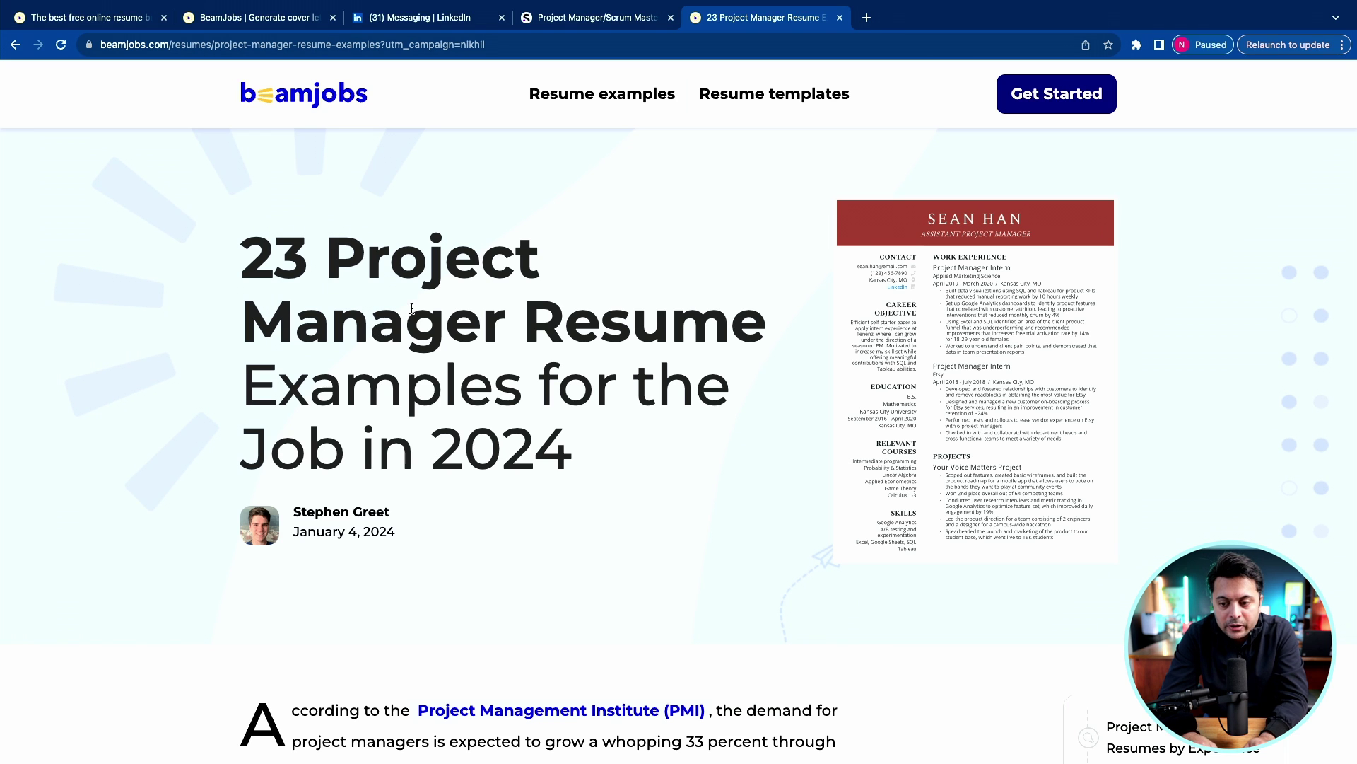
scroll(445, 542, "down", 12)
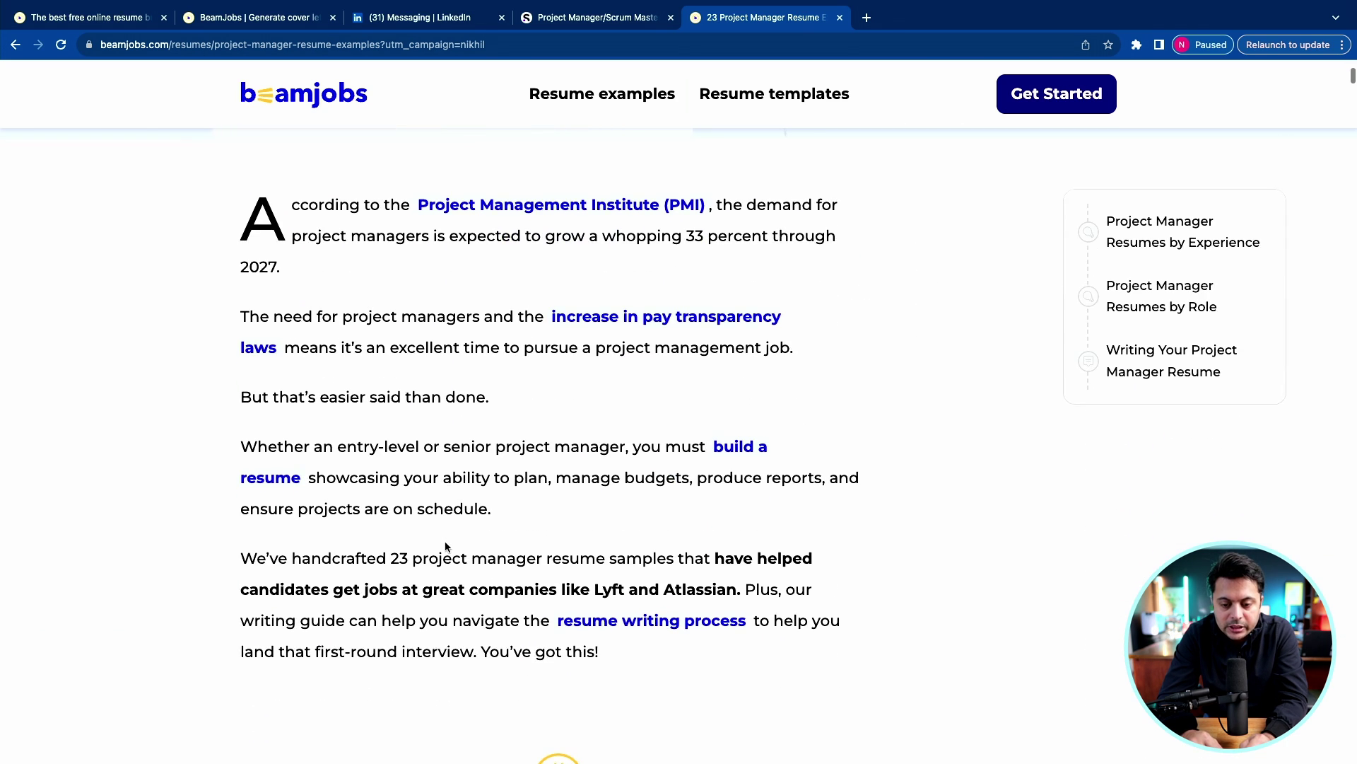
scroll(446, 541, "down", 6)
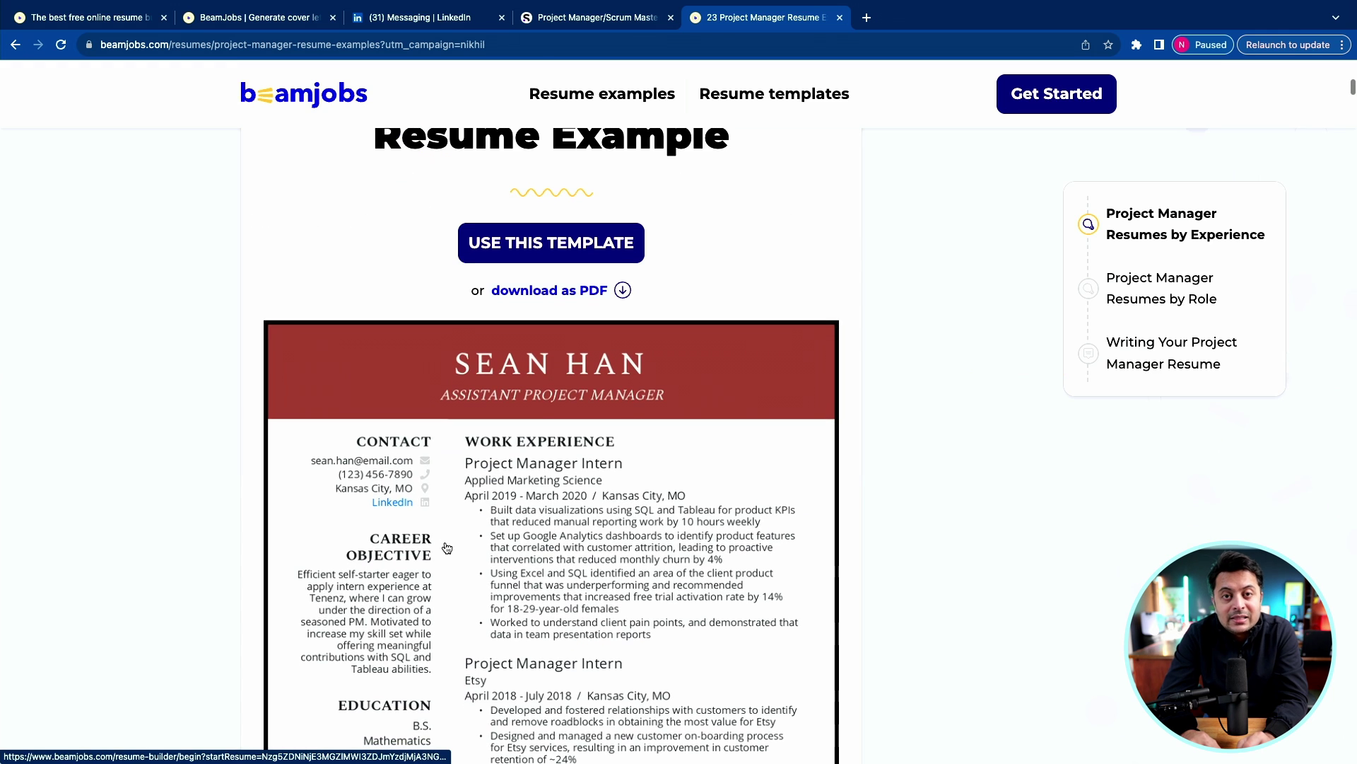
scroll(445, 544, "up", 4)
scroll(445, 546, "down", 1)
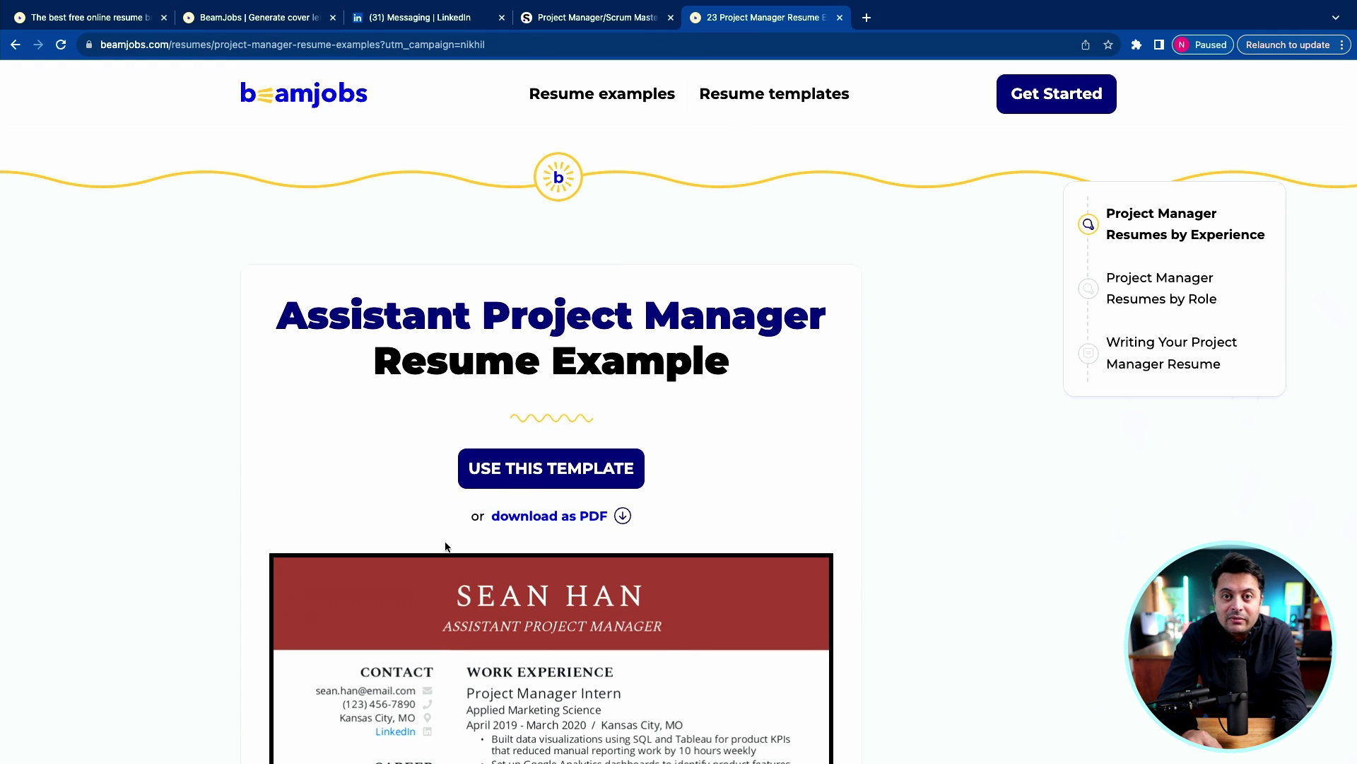
scroll(445, 545, "down", 1)
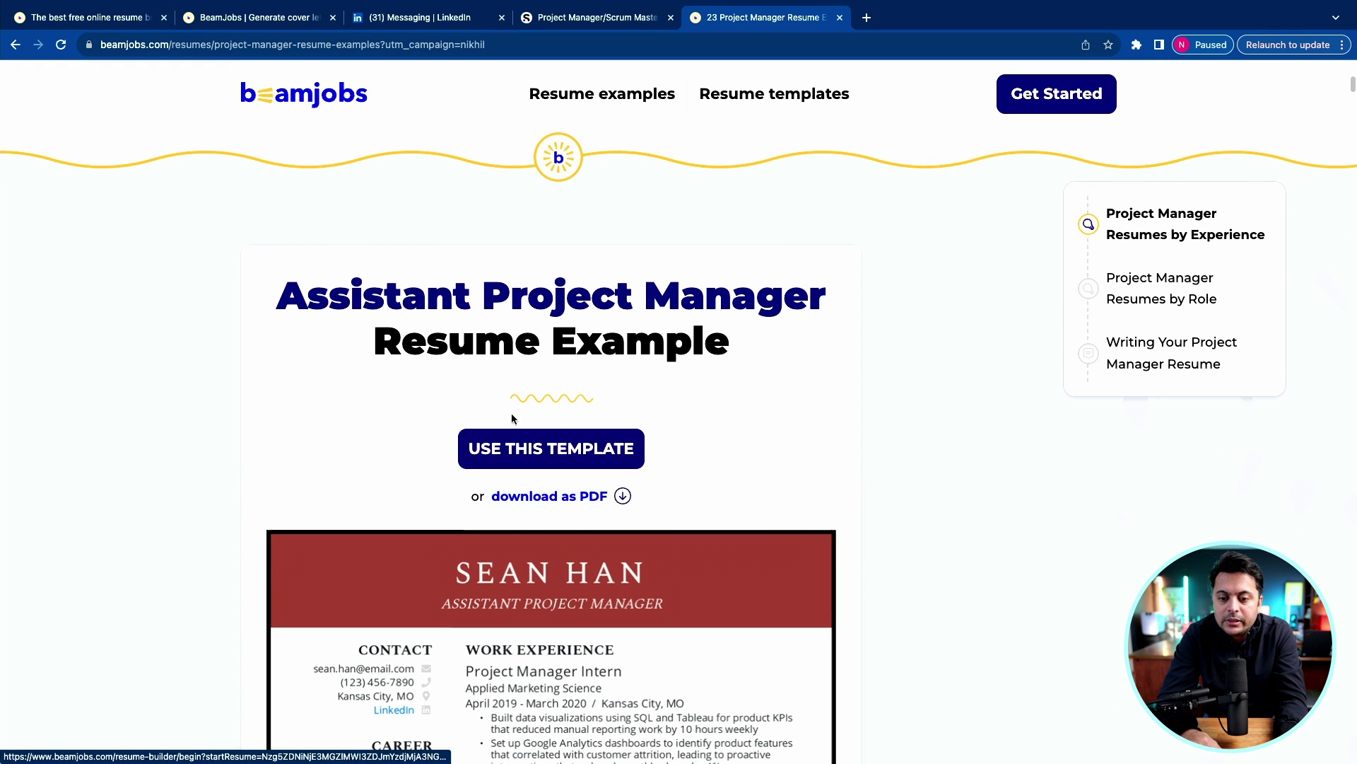
scroll(543, 390, "down", 7)
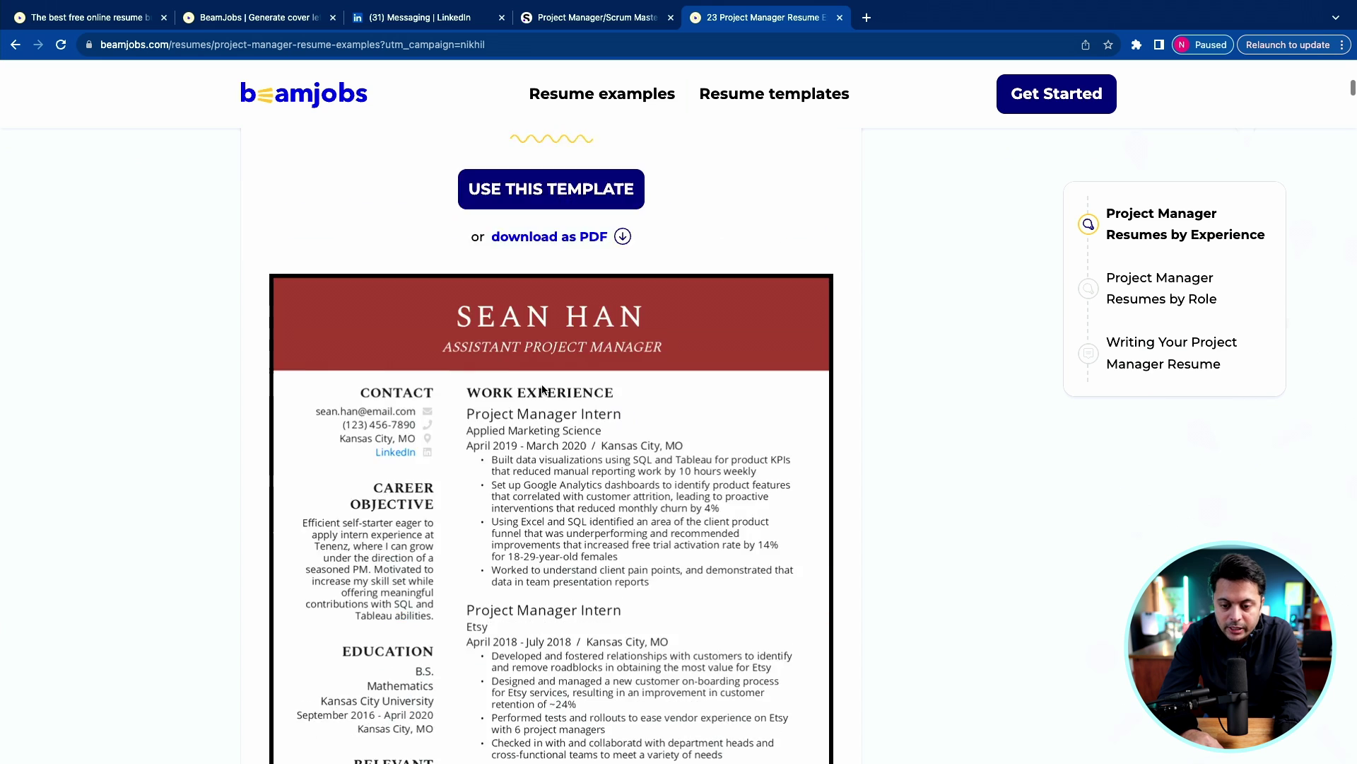
scroll(543, 390, "up", 3)
scroll(543, 389, "up", 2)
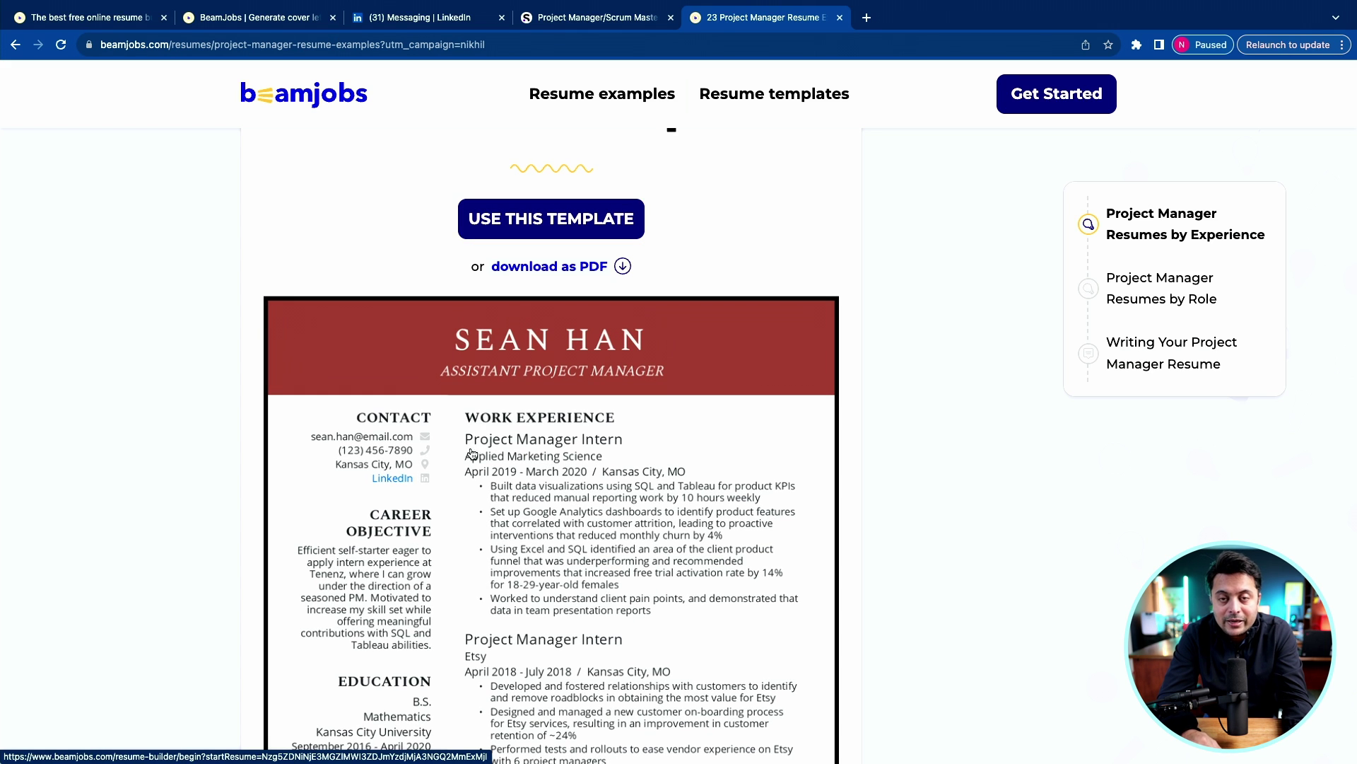
scroll(472, 453, "down", 5)
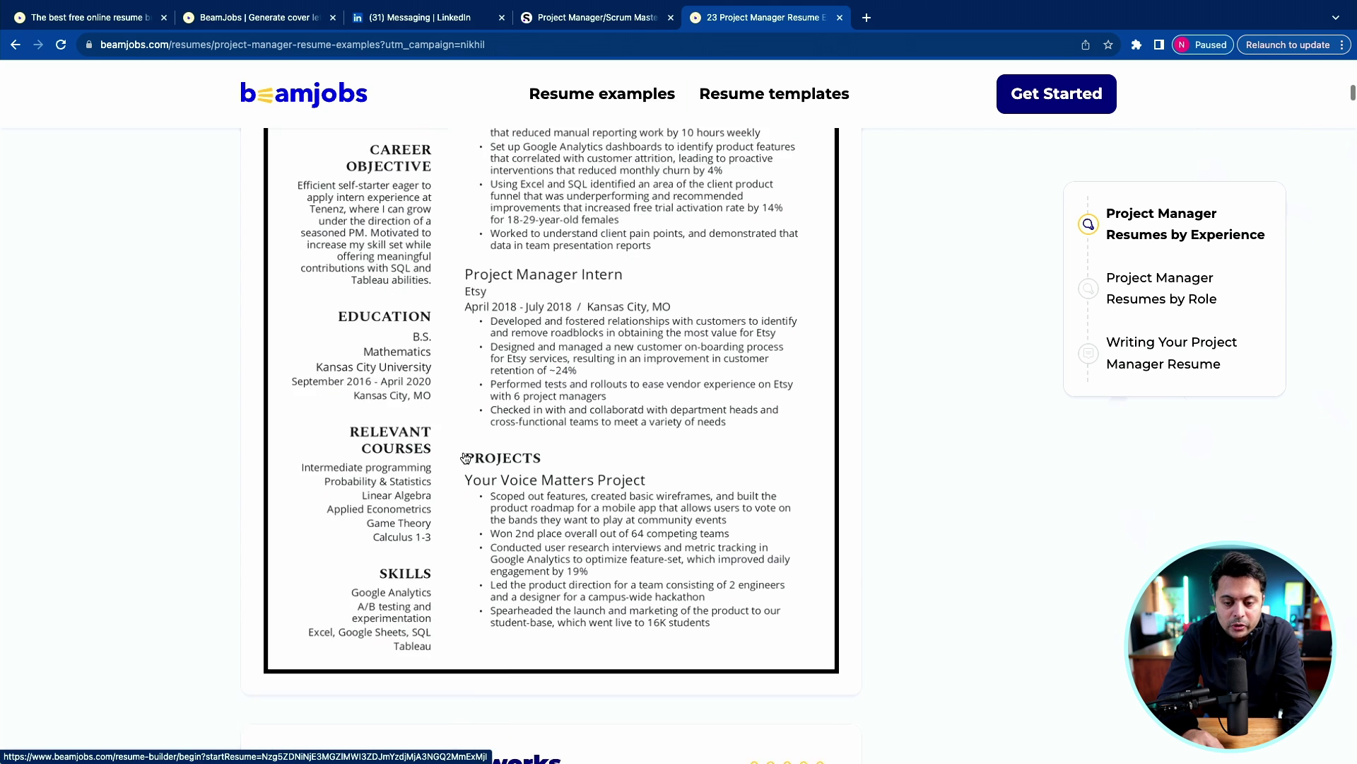
scroll(465, 458, "down", 11)
scroll(465, 457, "up", 3)
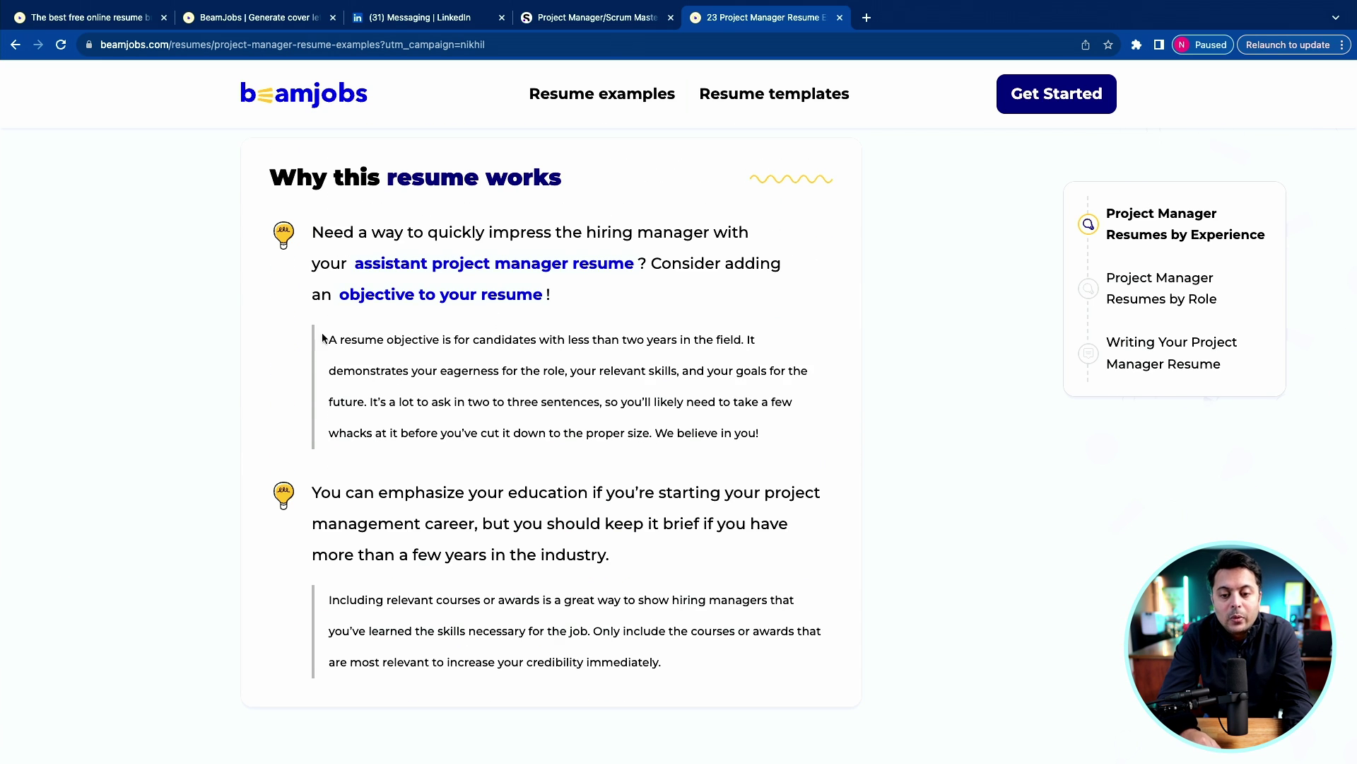
scroll(545, 448, "down", 10)
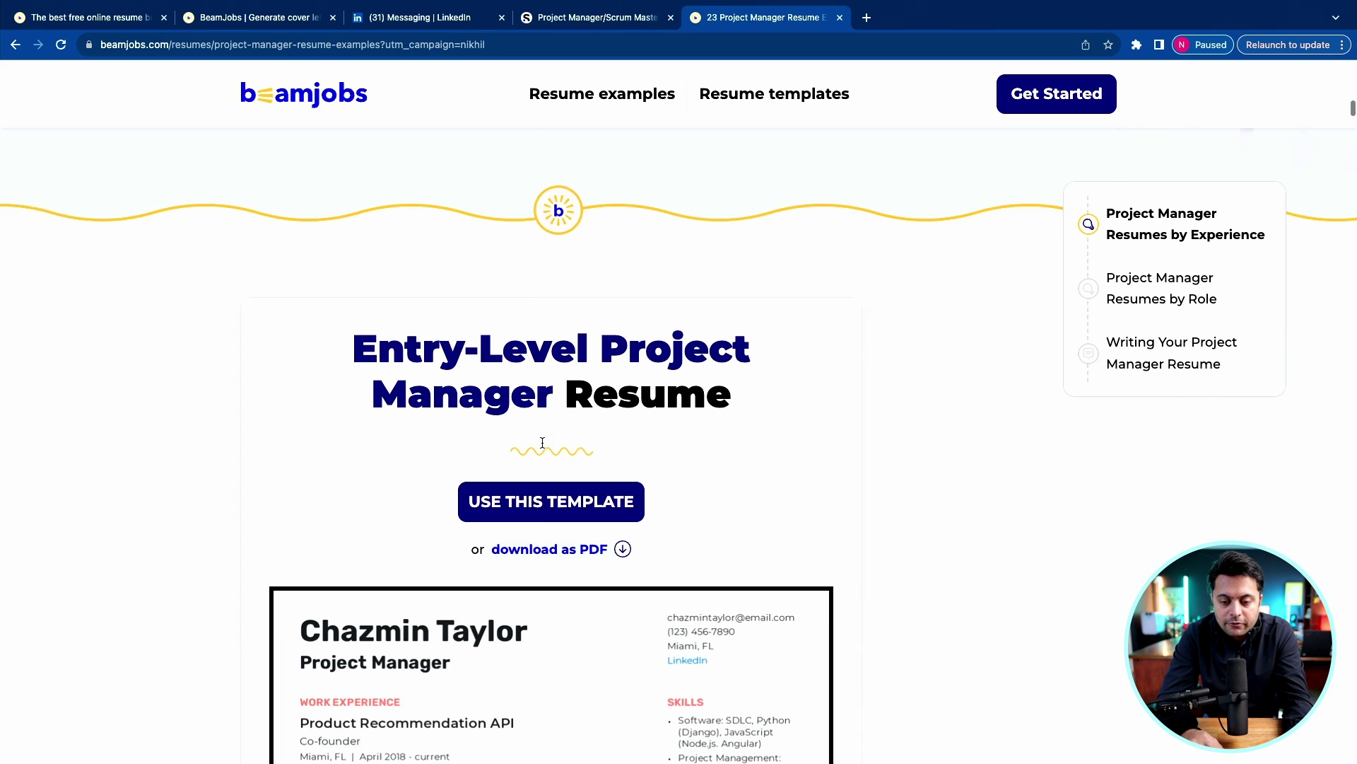
scroll(545, 442, "up", 3)
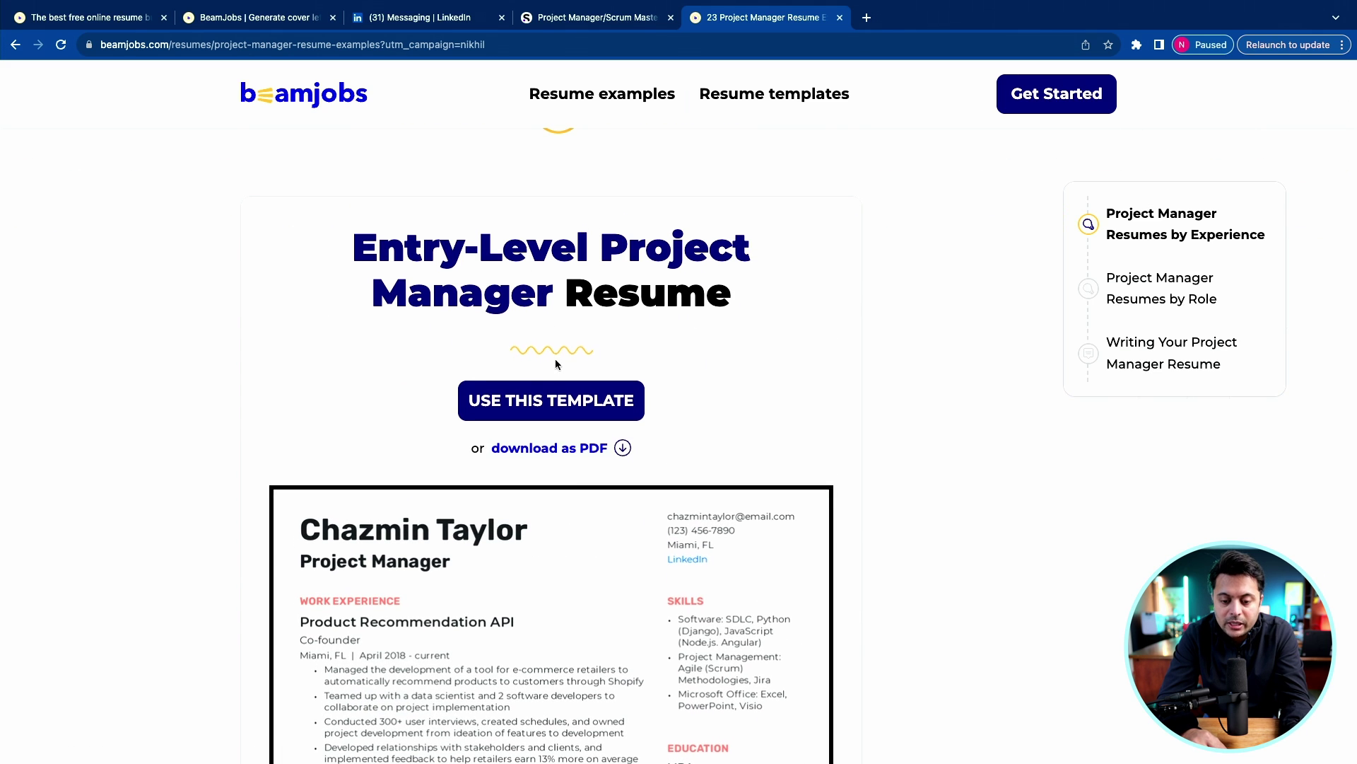
scroll(554, 364, "down", 4)
scroll(509, 424, "down", 15)
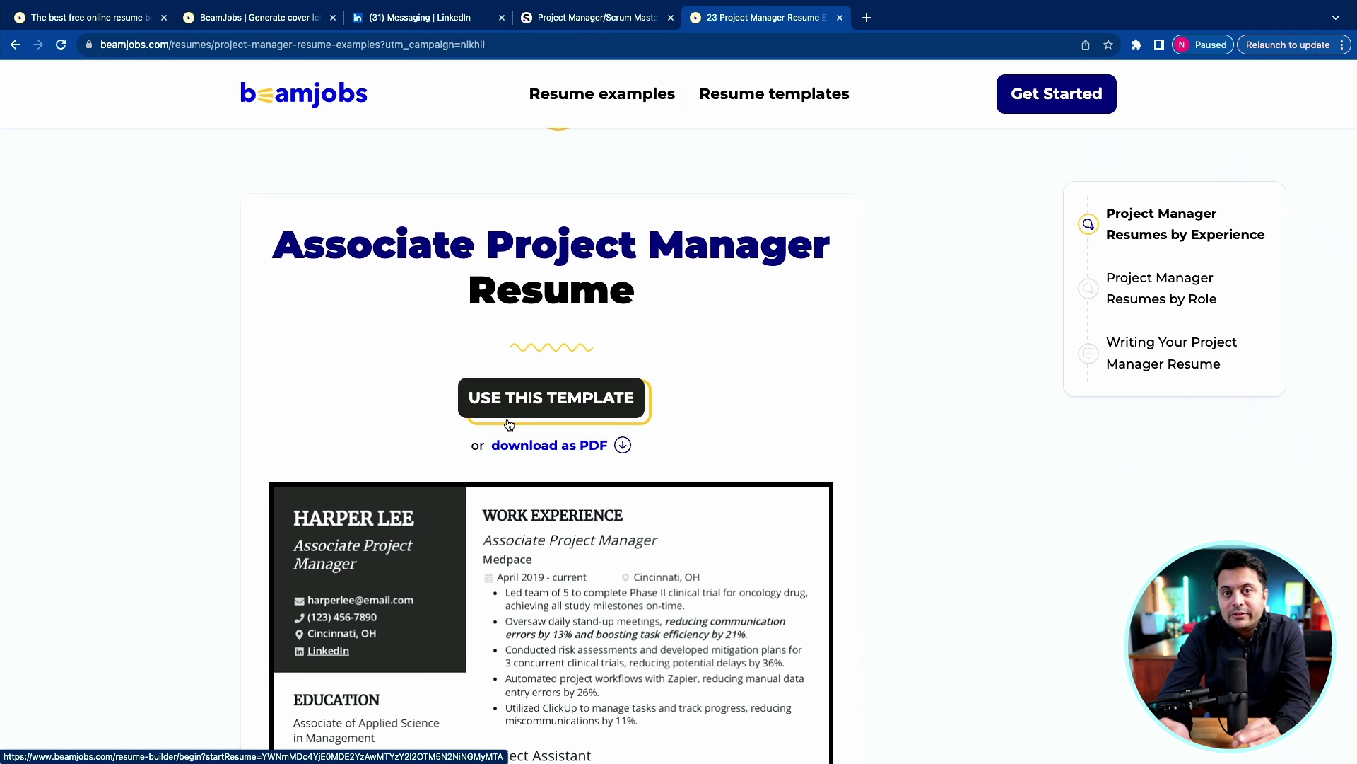
scroll(509, 424, "down", 2)
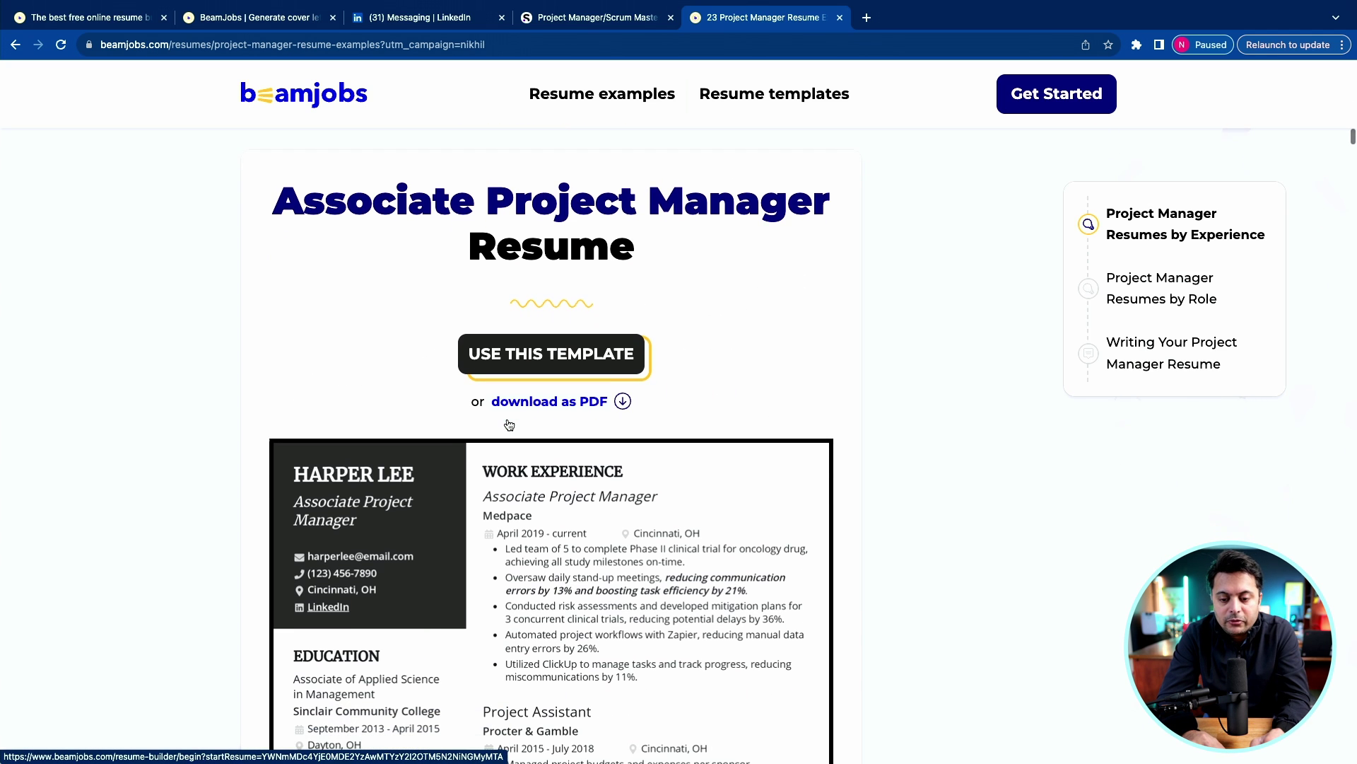
scroll(509, 423, "down", 1)
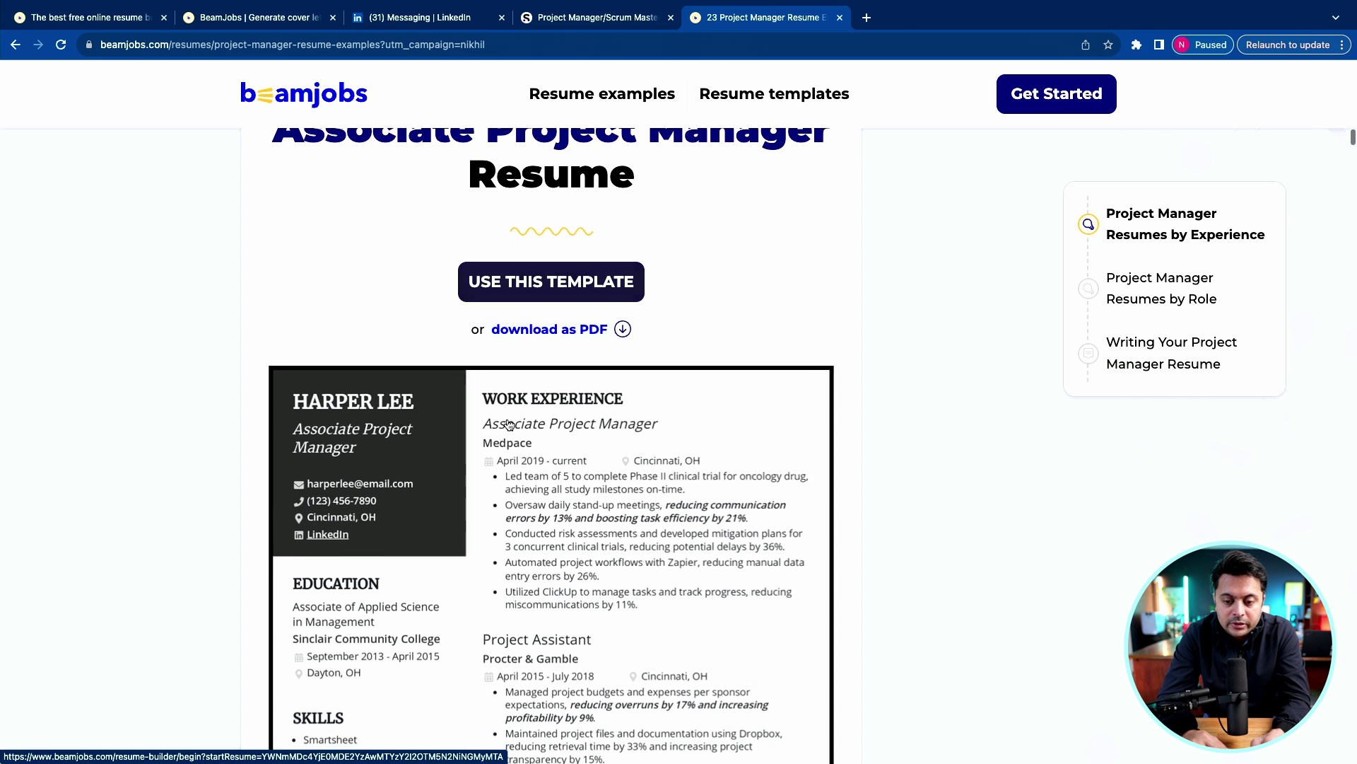
scroll(615, 481, "down", 1)
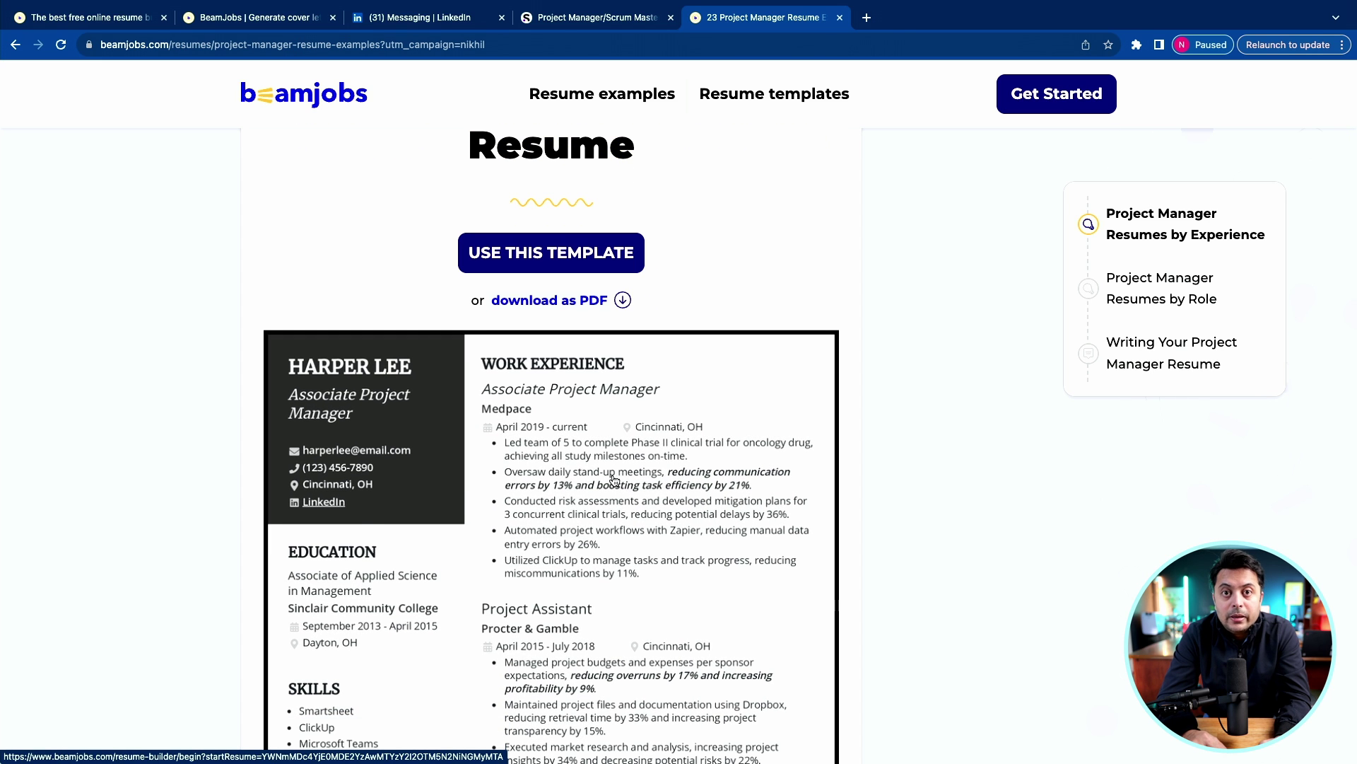
scroll(614, 480, "down", 12)
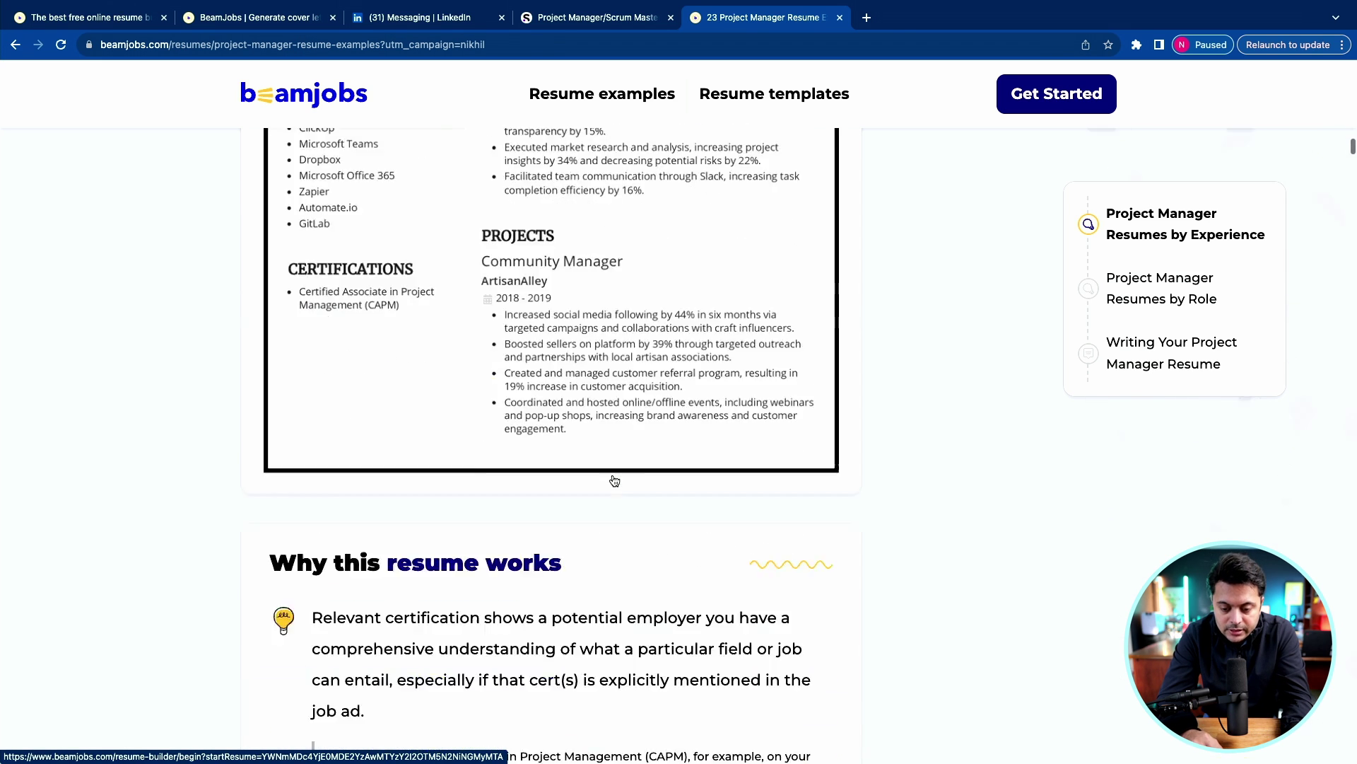
Find the Senior Project Manager Resume among the examples and open it in the resume builder.
scroll(613, 480, "down", 10)
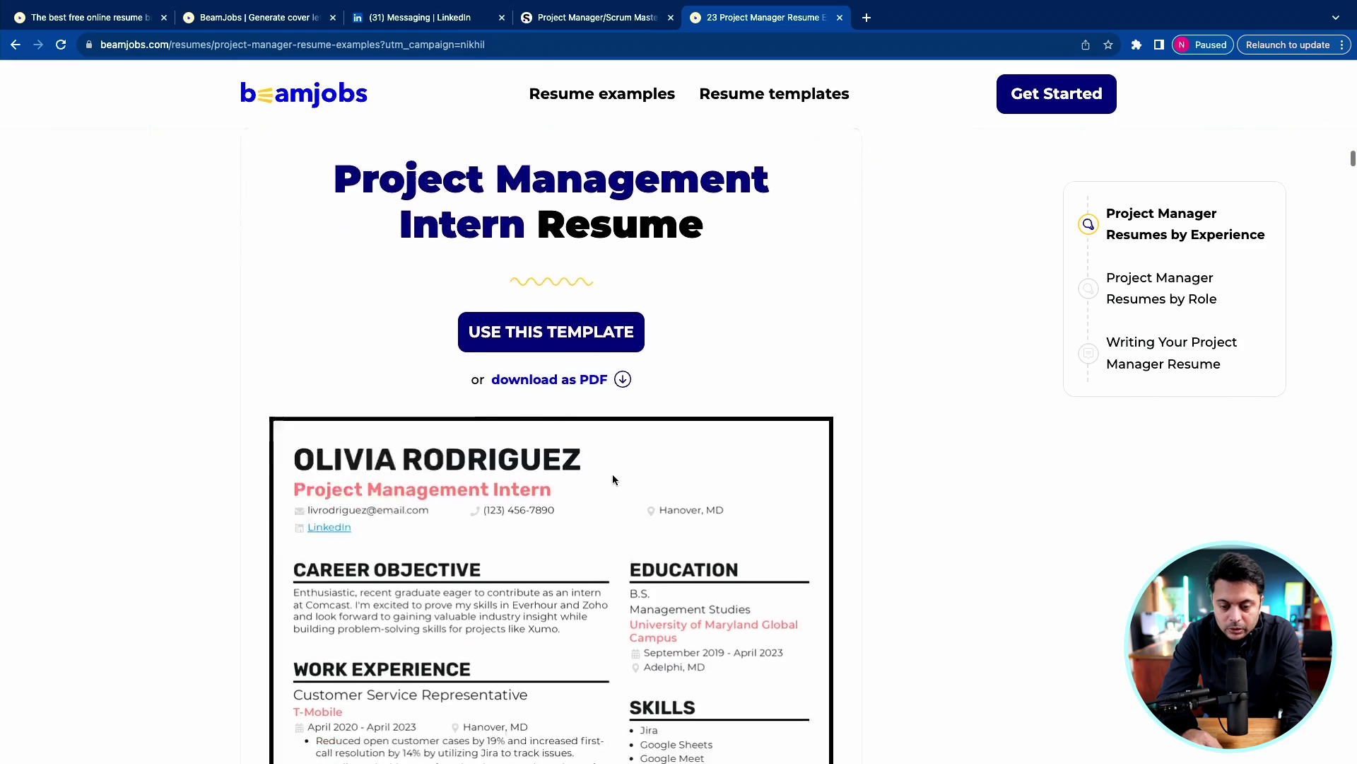
scroll(613, 480, "down", 15)
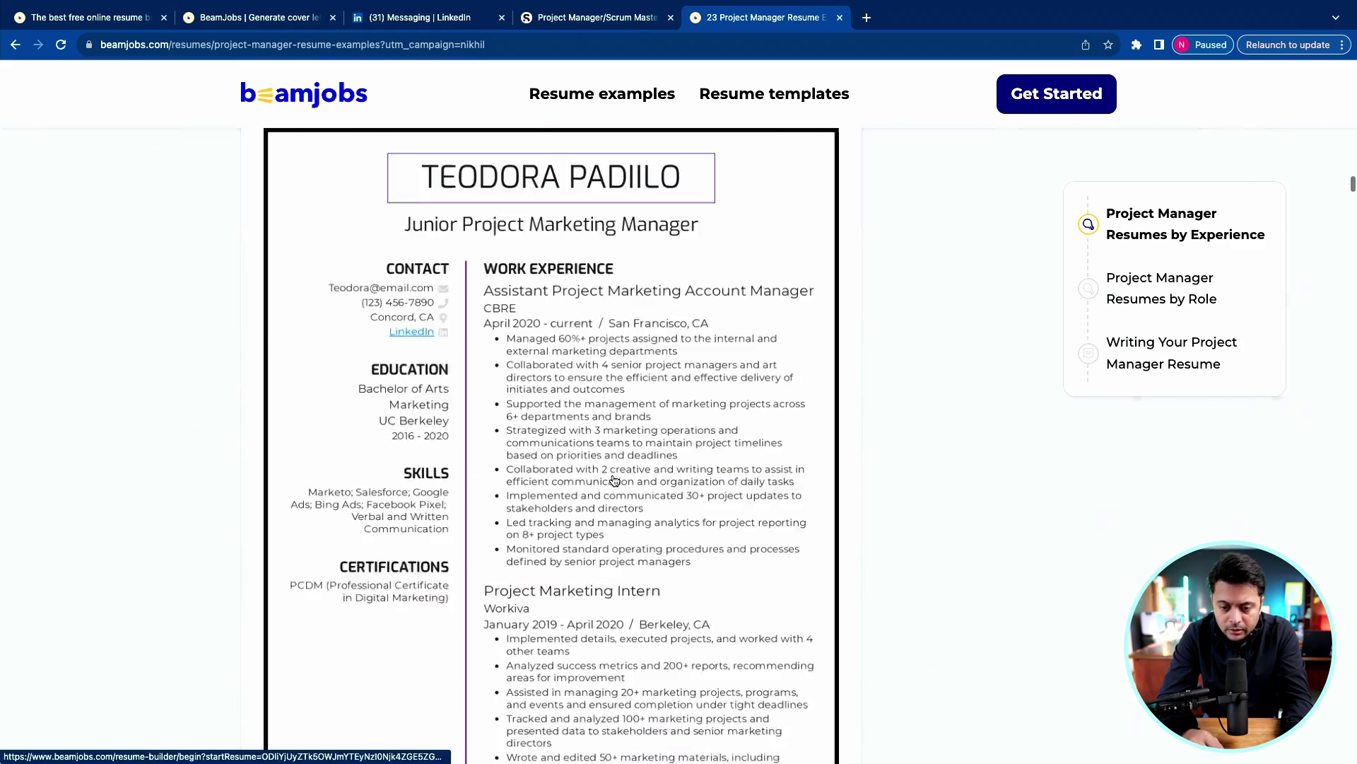
scroll(614, 481, "down", 15)
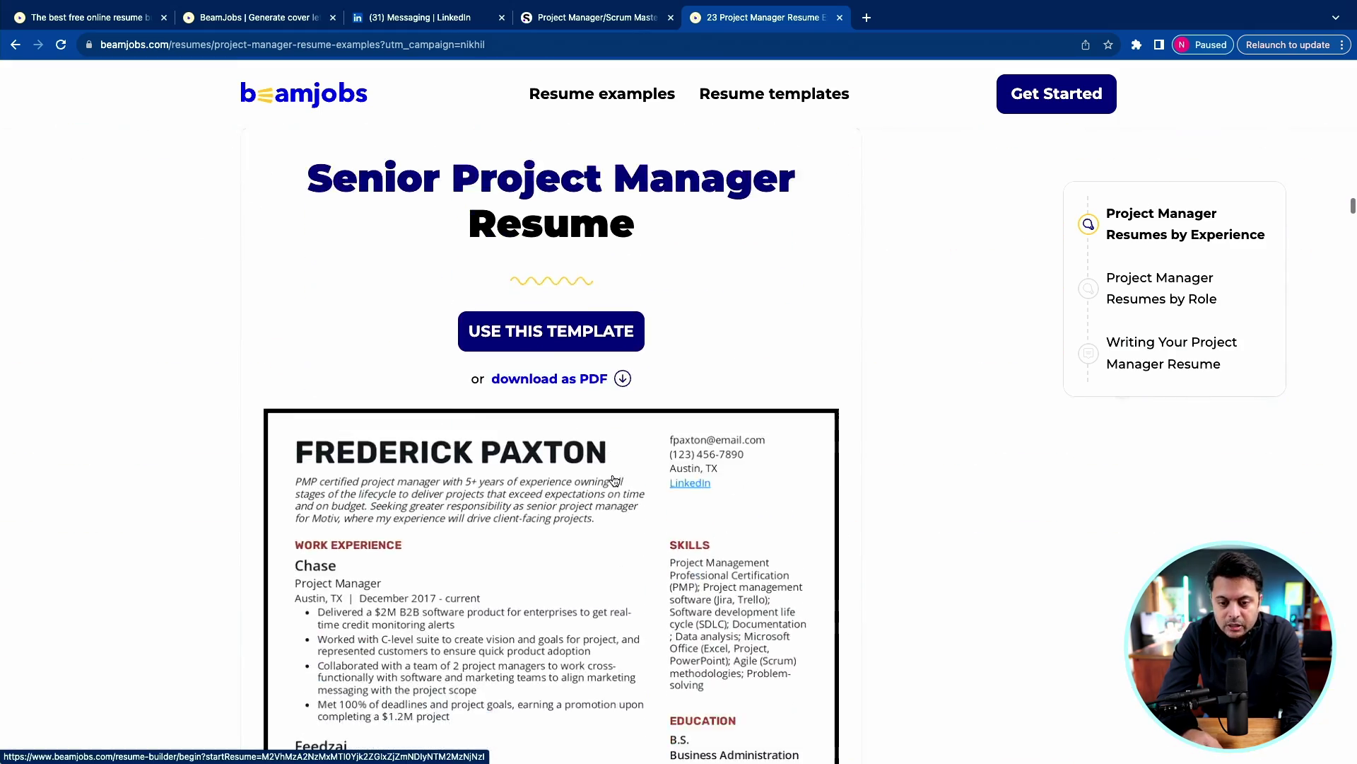
scroll(615, 480, "down", 15)
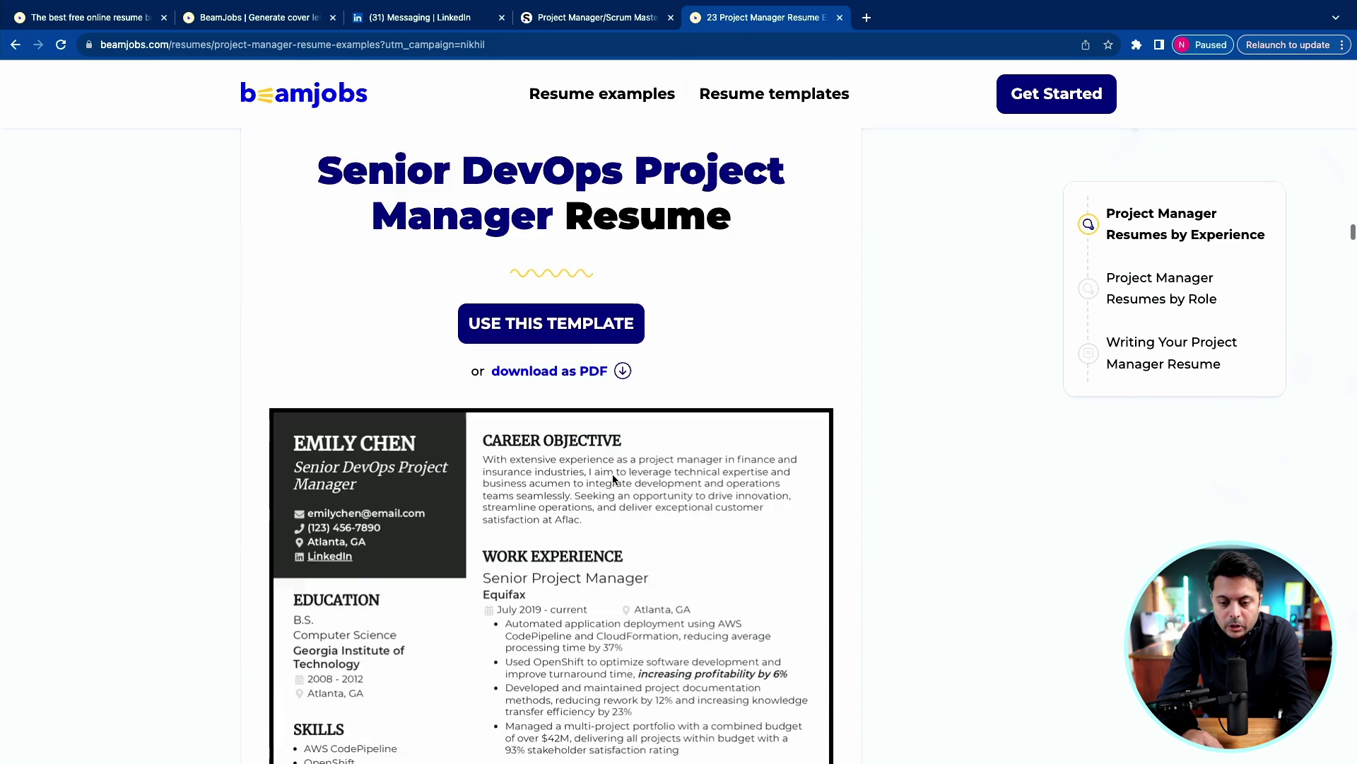
scroll(614, 481, "up", 15)
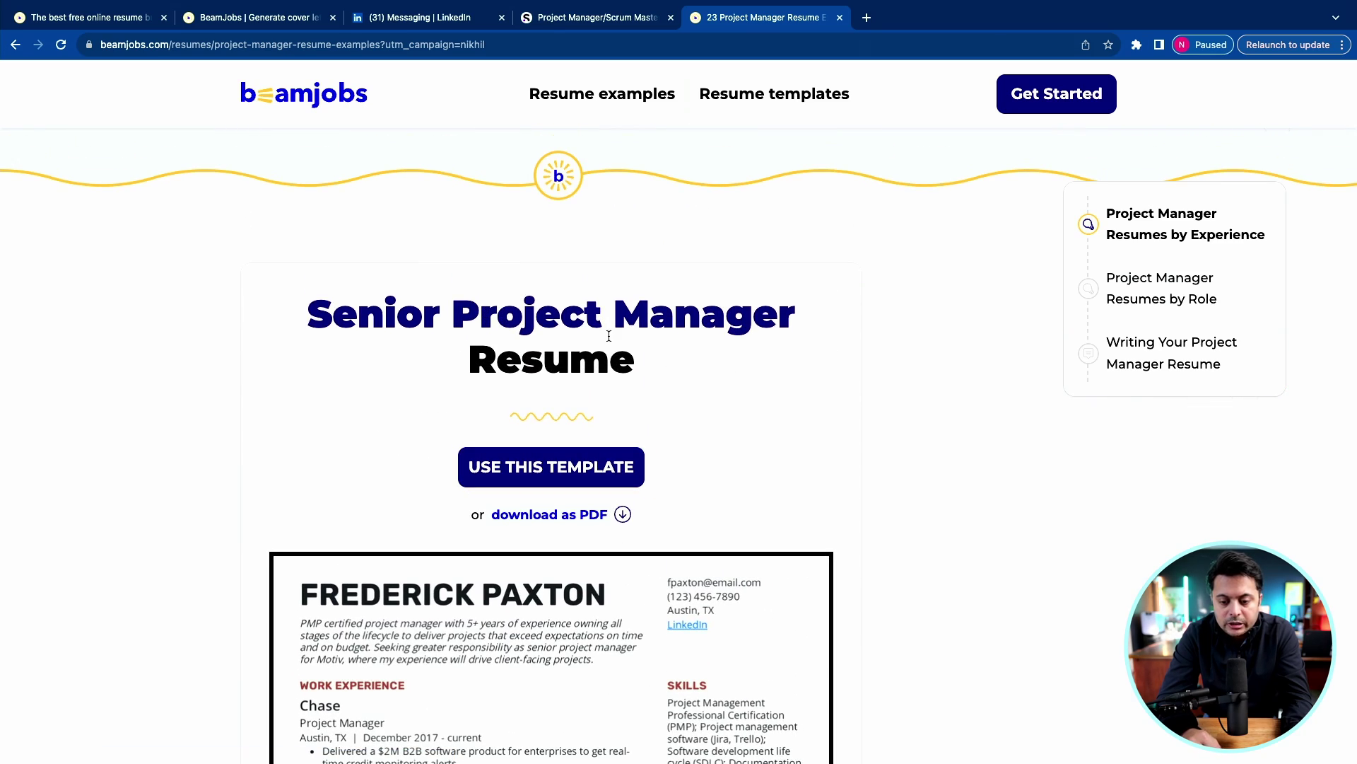
scroll(609, 336, "down", 3)
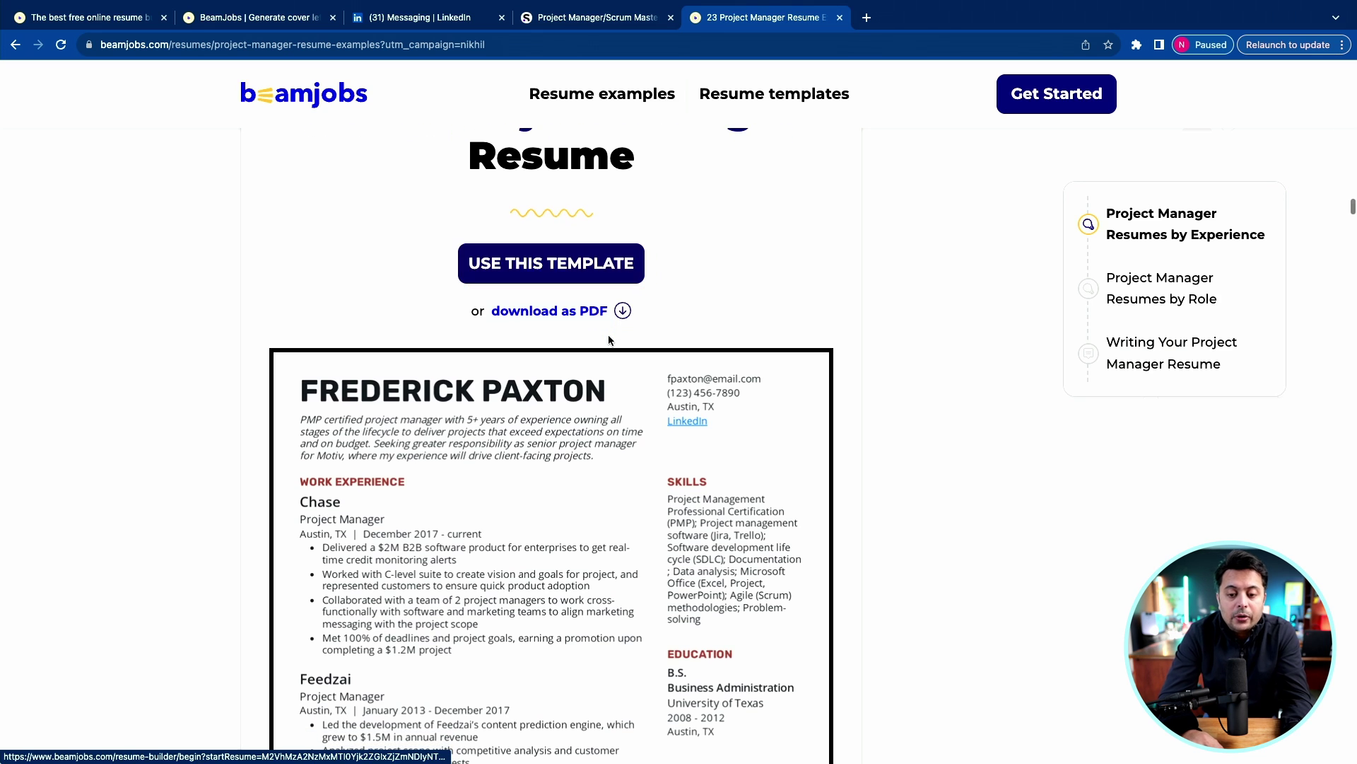
scroll(610, 340, "up", 1)
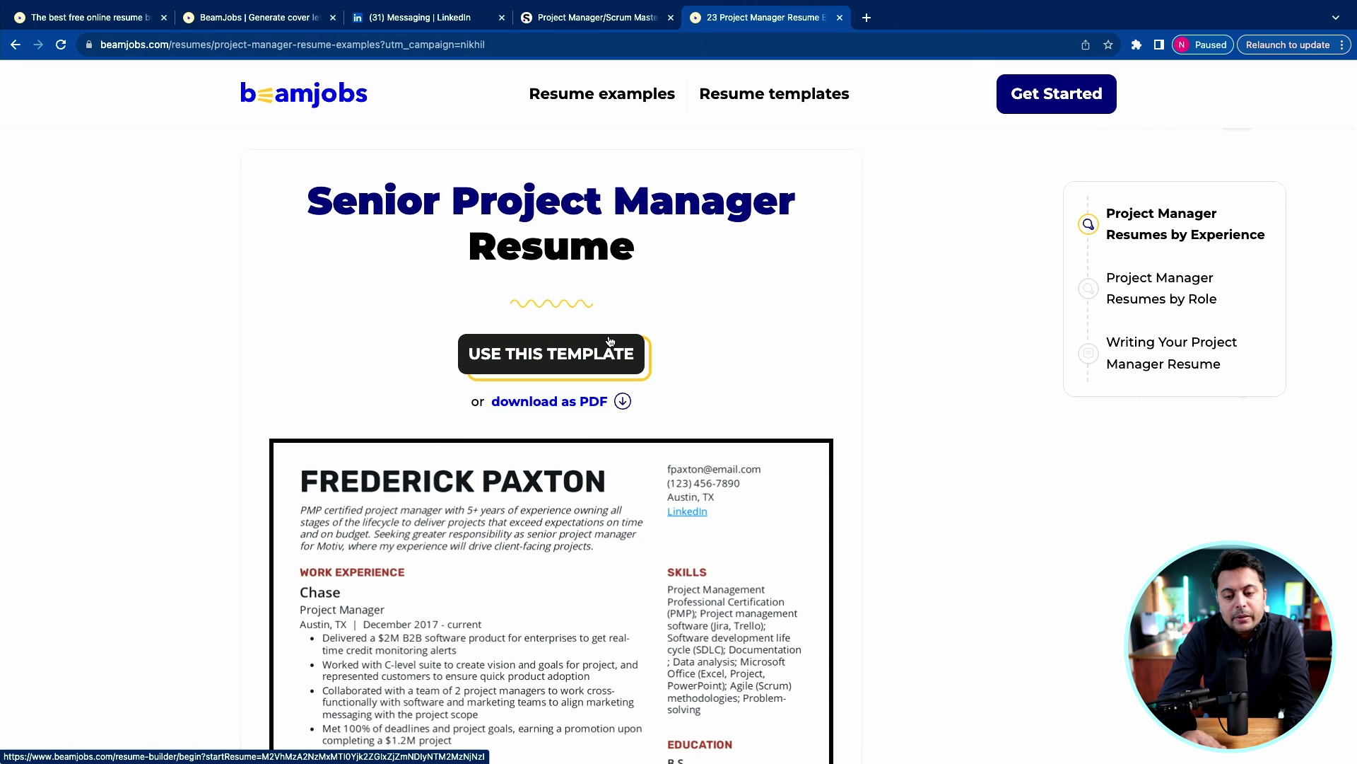
scroll(611, 342, "down", 5)
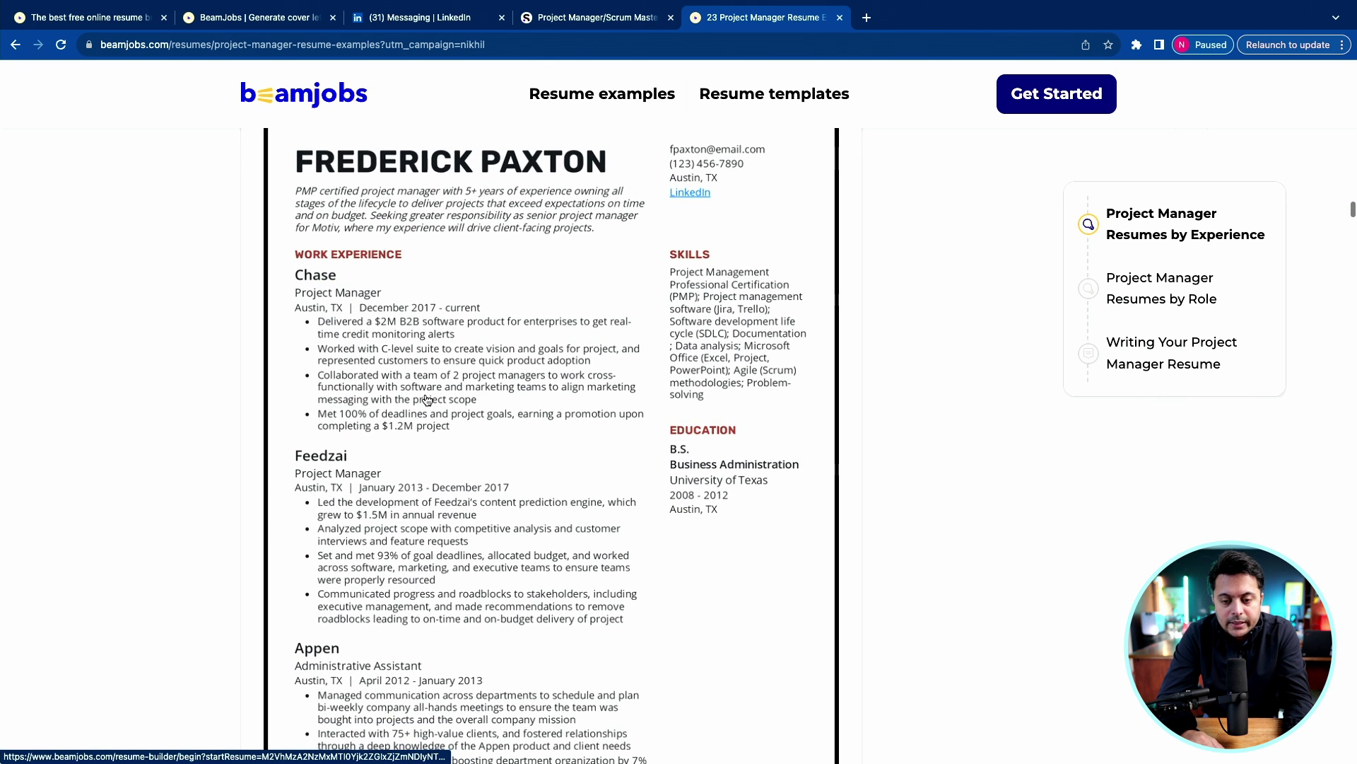
scroll(425, 481, "down", 1)
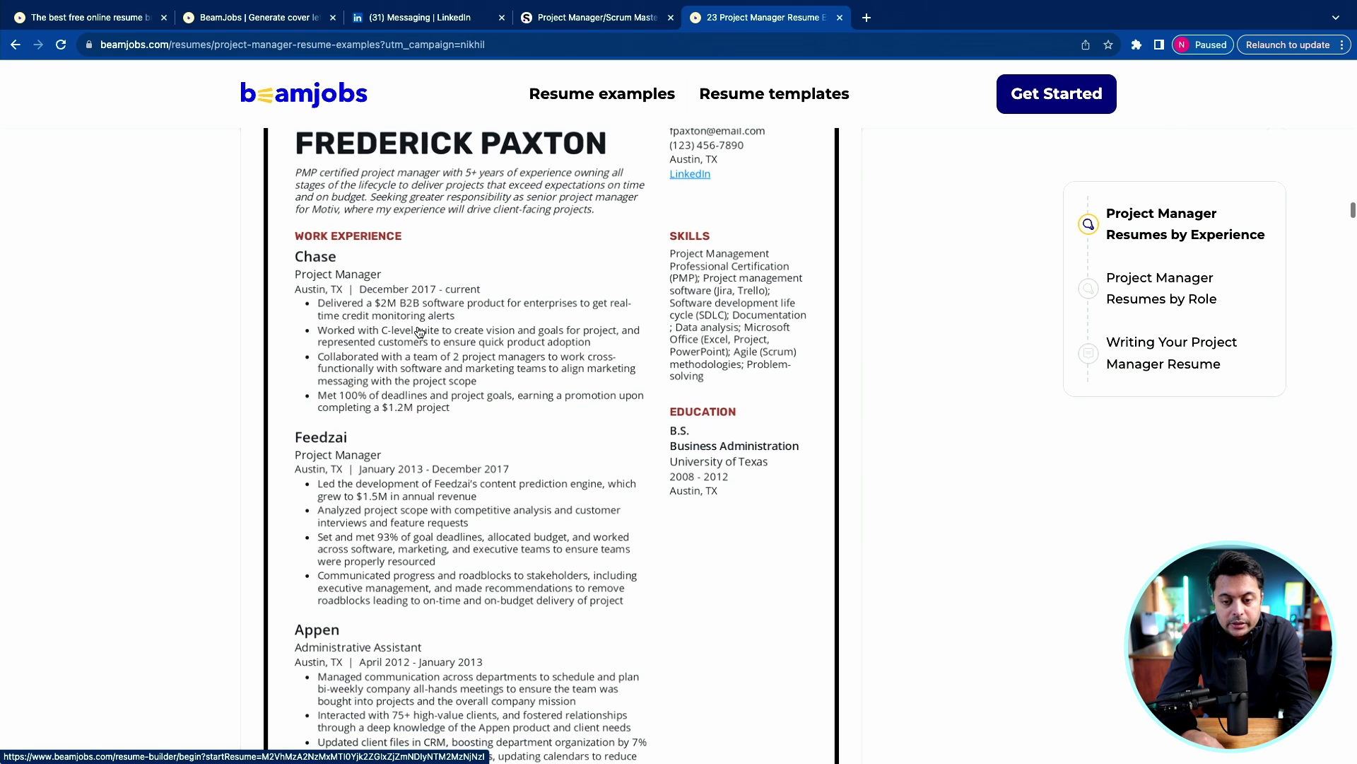
scroll(475, 236, "up", 1)
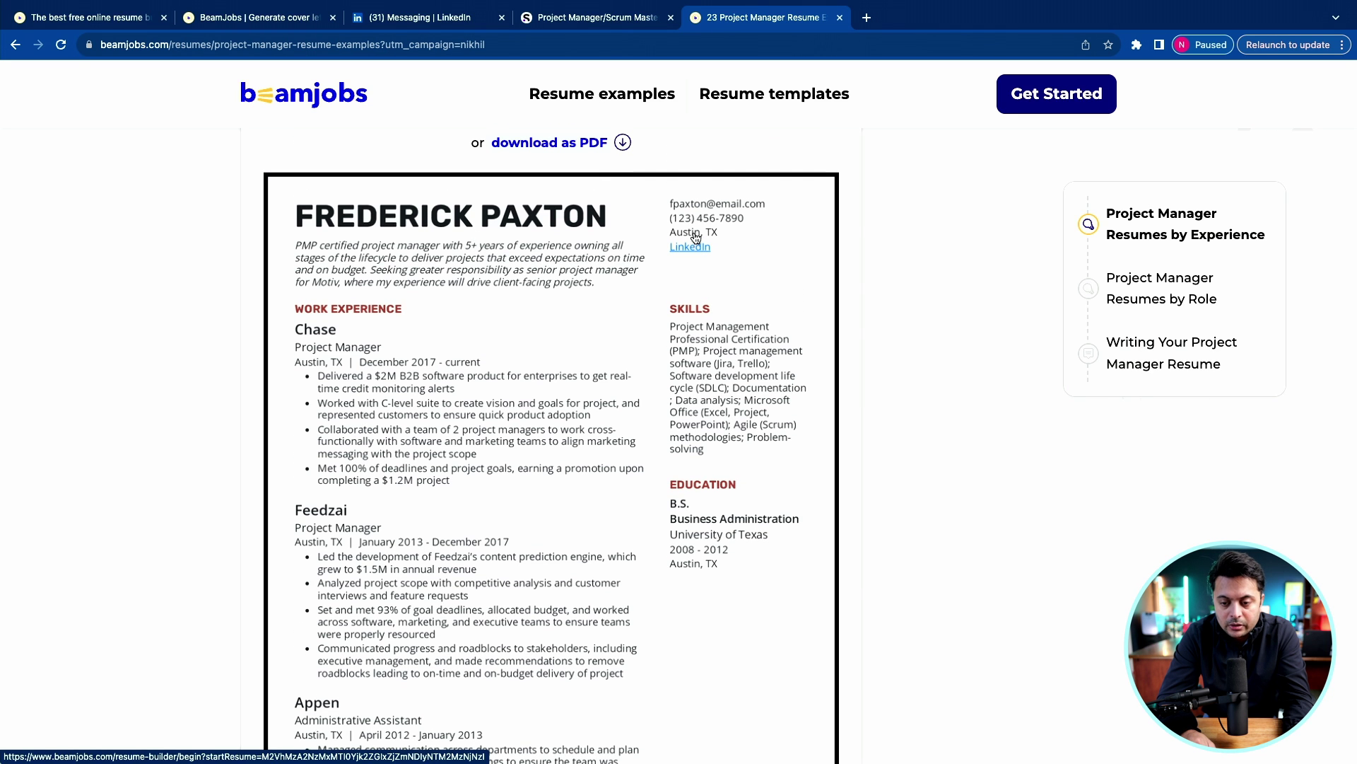
scroll(501, 415, "down", 1)
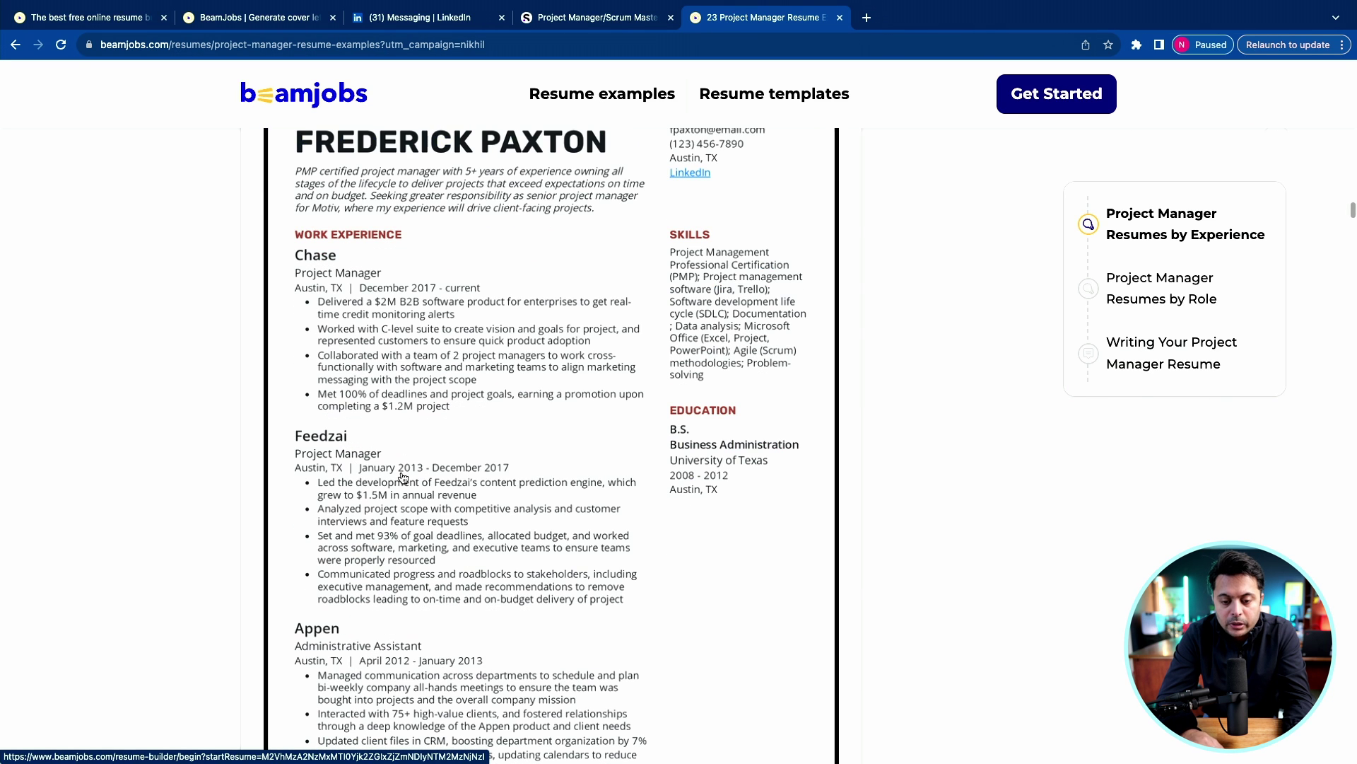
scroll(402, 343, "down", 2)
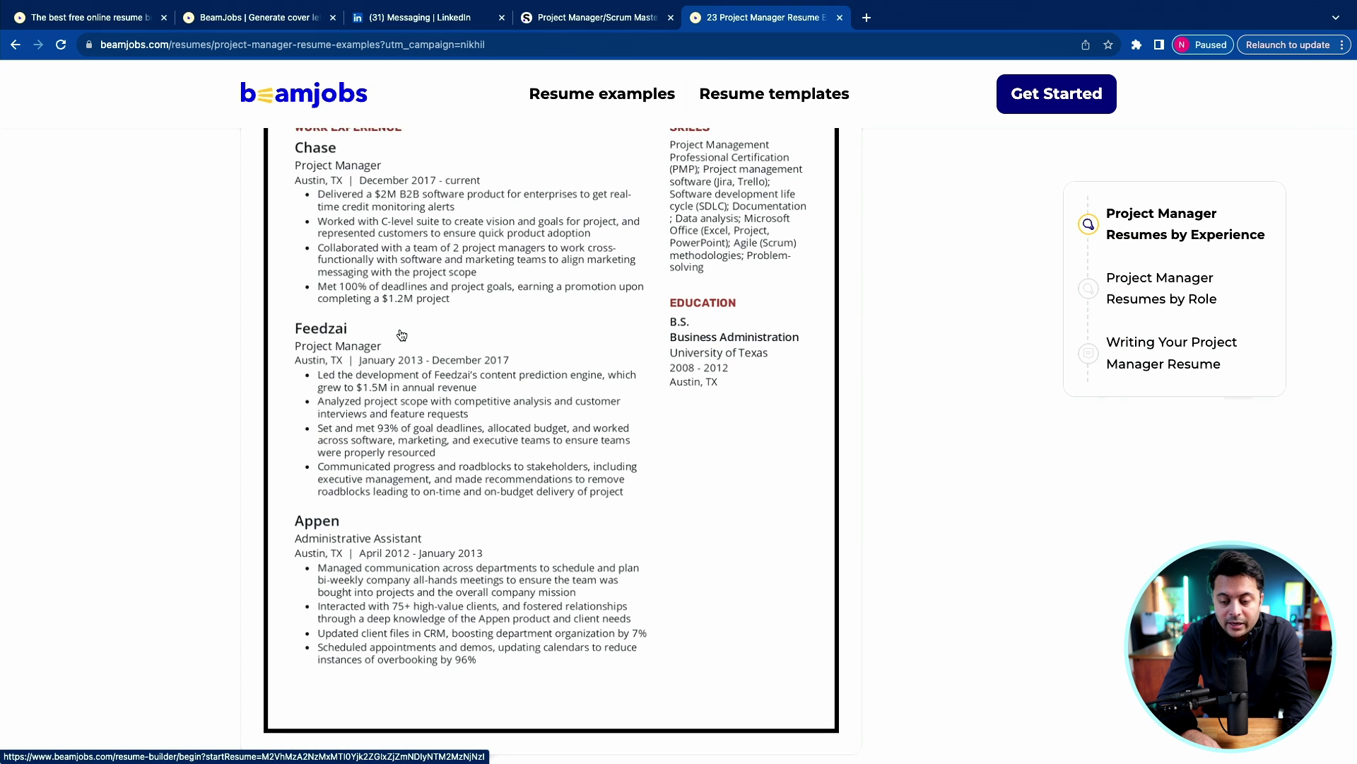
scroll(401, 335, "up", 1)
scroll(402, 335, "up", 1)
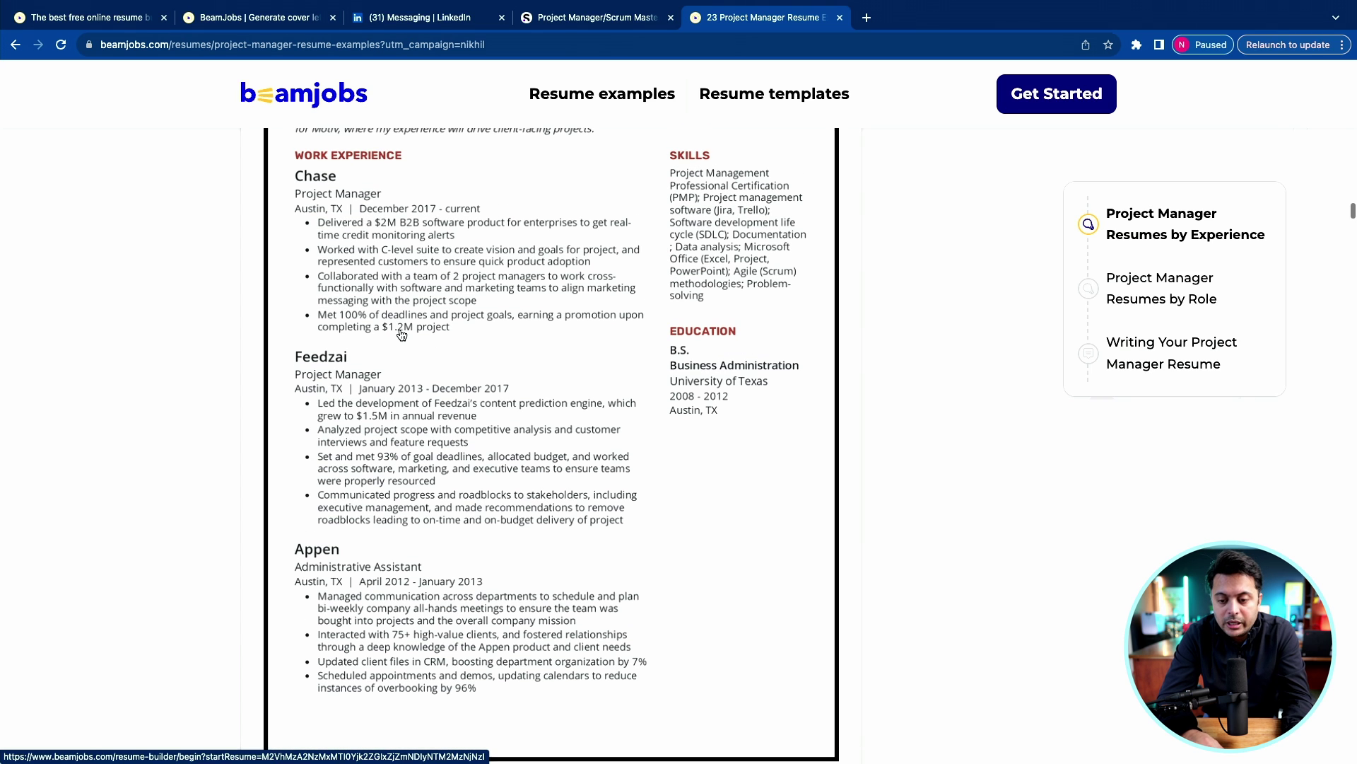
scroll(728, 396, "down", 4)
left_click(727, 394)
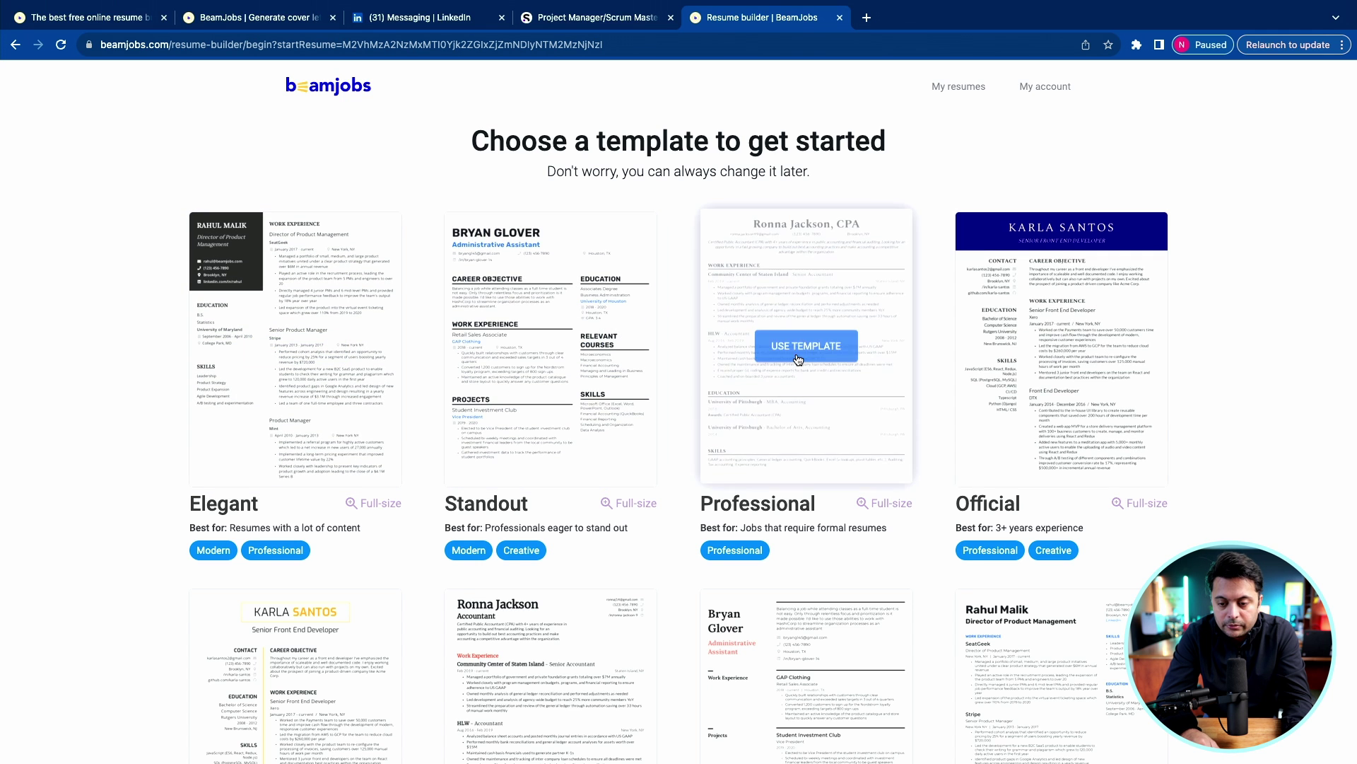
Use the Professional template for the new resume.
scroll(1160, 225, "down", 1)
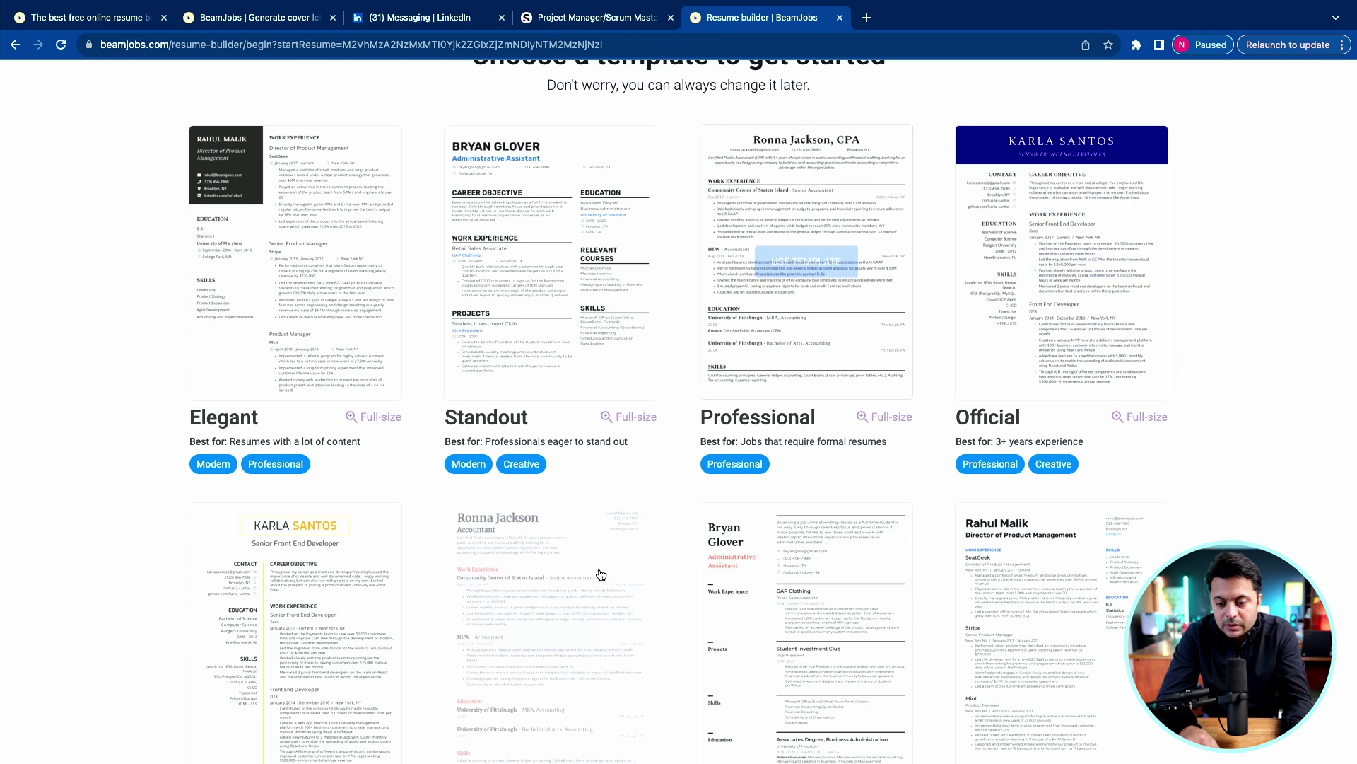
mouse_move(805, 343)
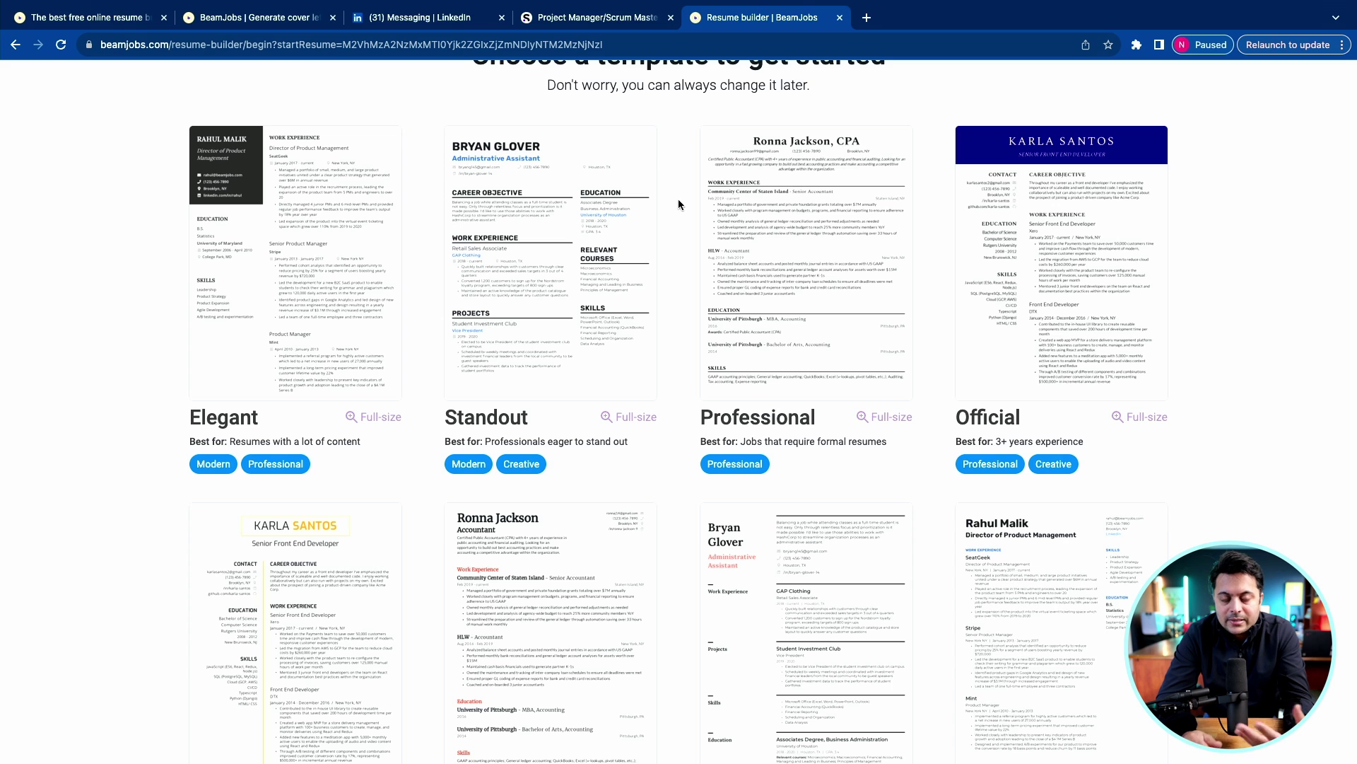
left_click(800, 256)
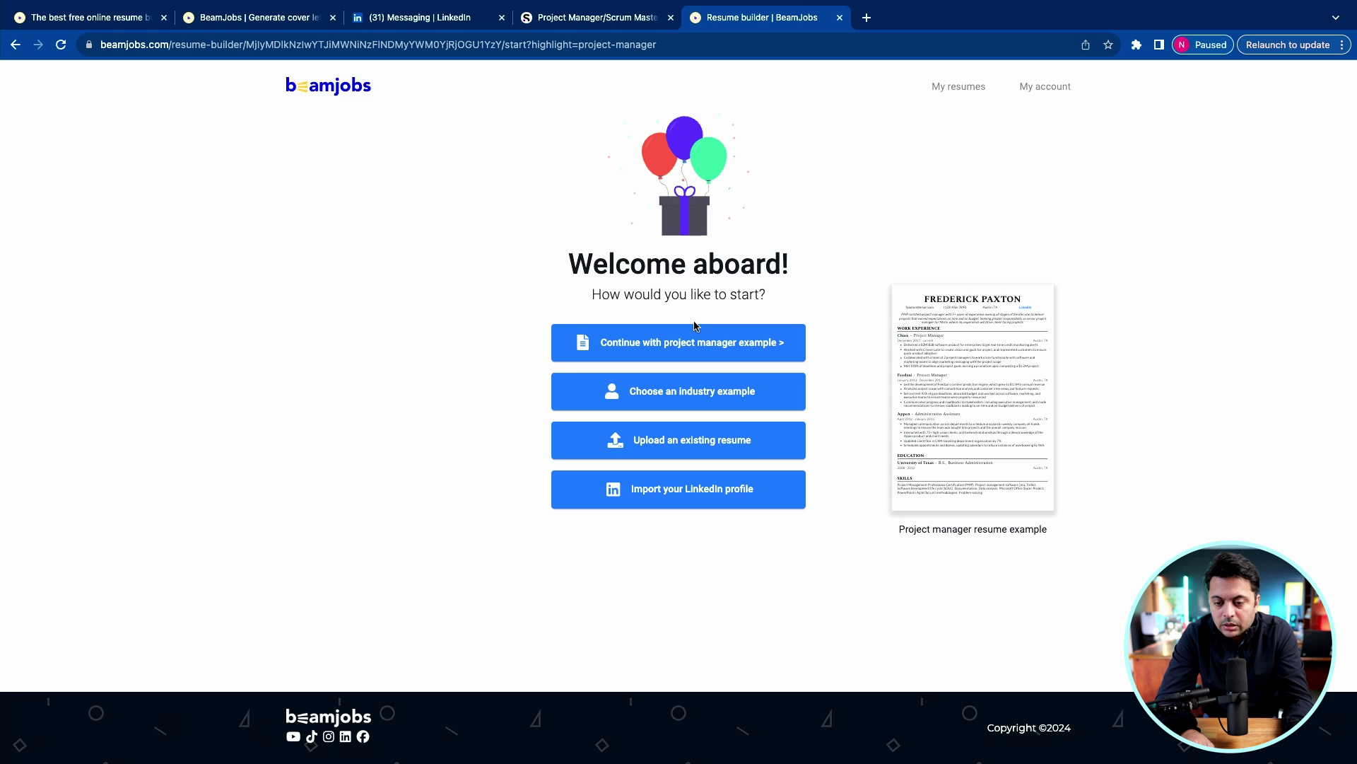
Start from the project manager example and enter the applicant's full name and e-mail.
left_click(695, 345)
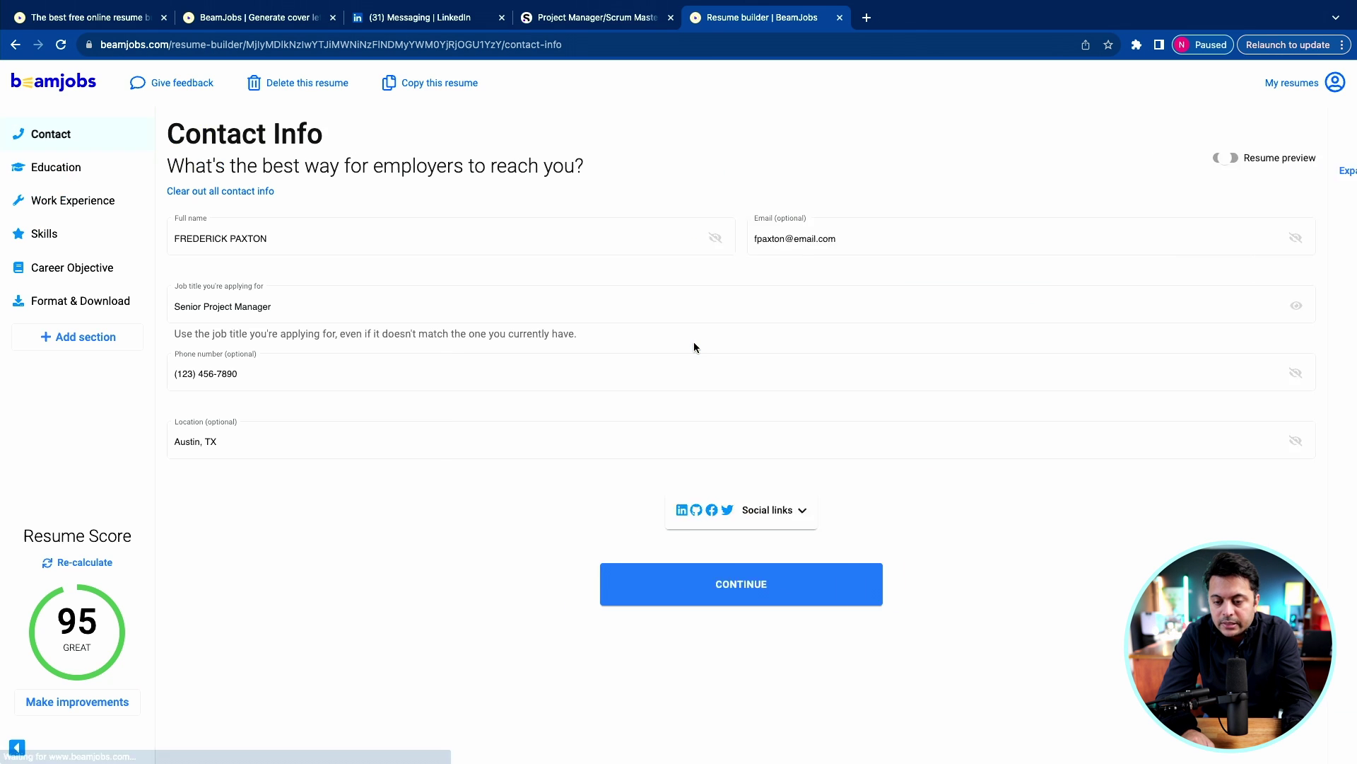
left_click(356, 238)
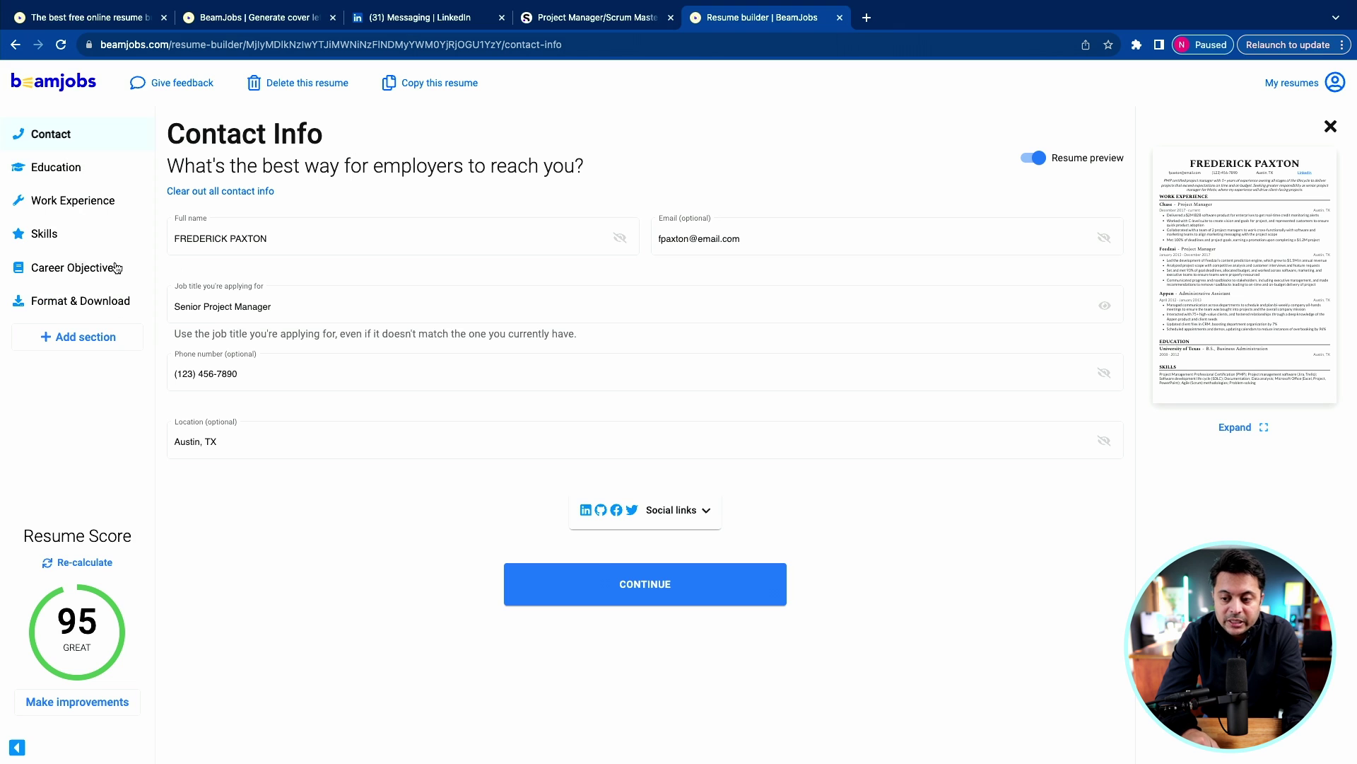
left_click(271, 239)
key("super+a")
type("N")
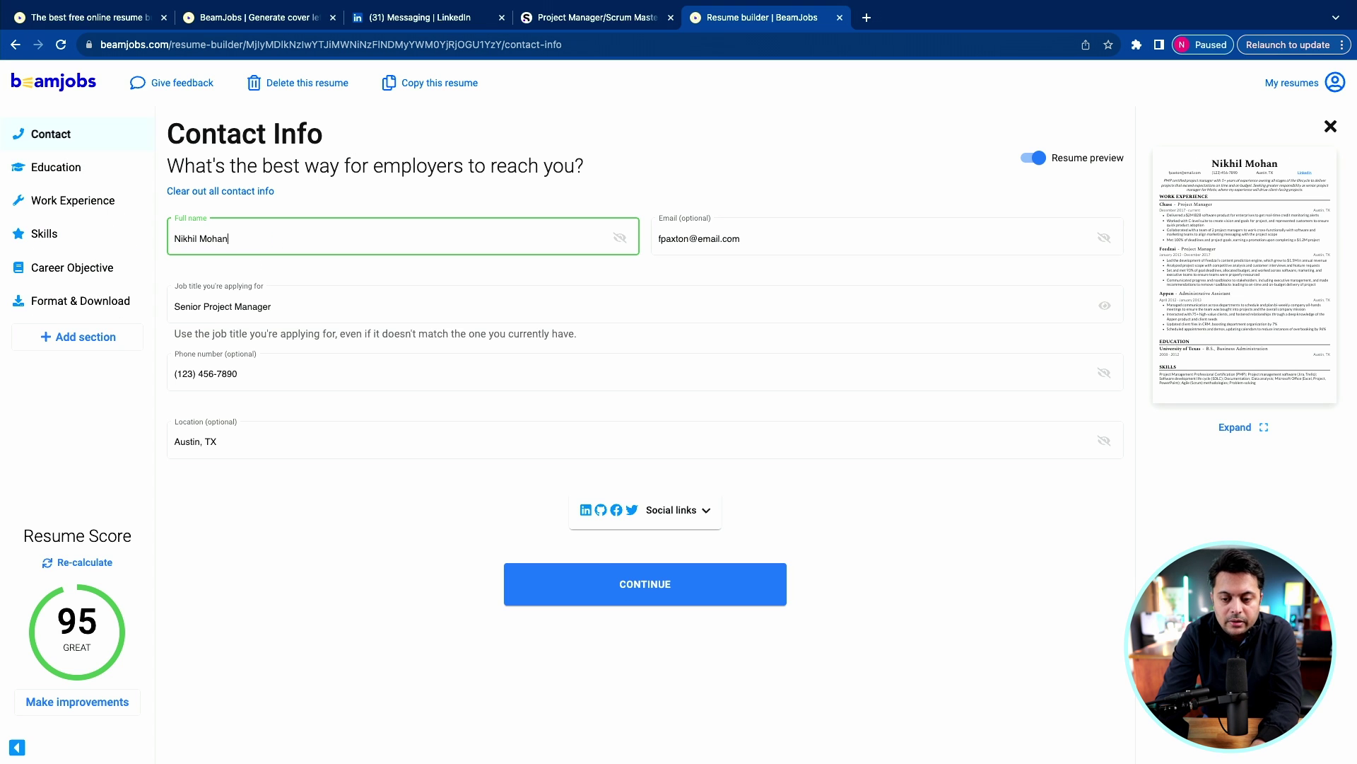
key("Tab")
key("Tab")
key("Tab")
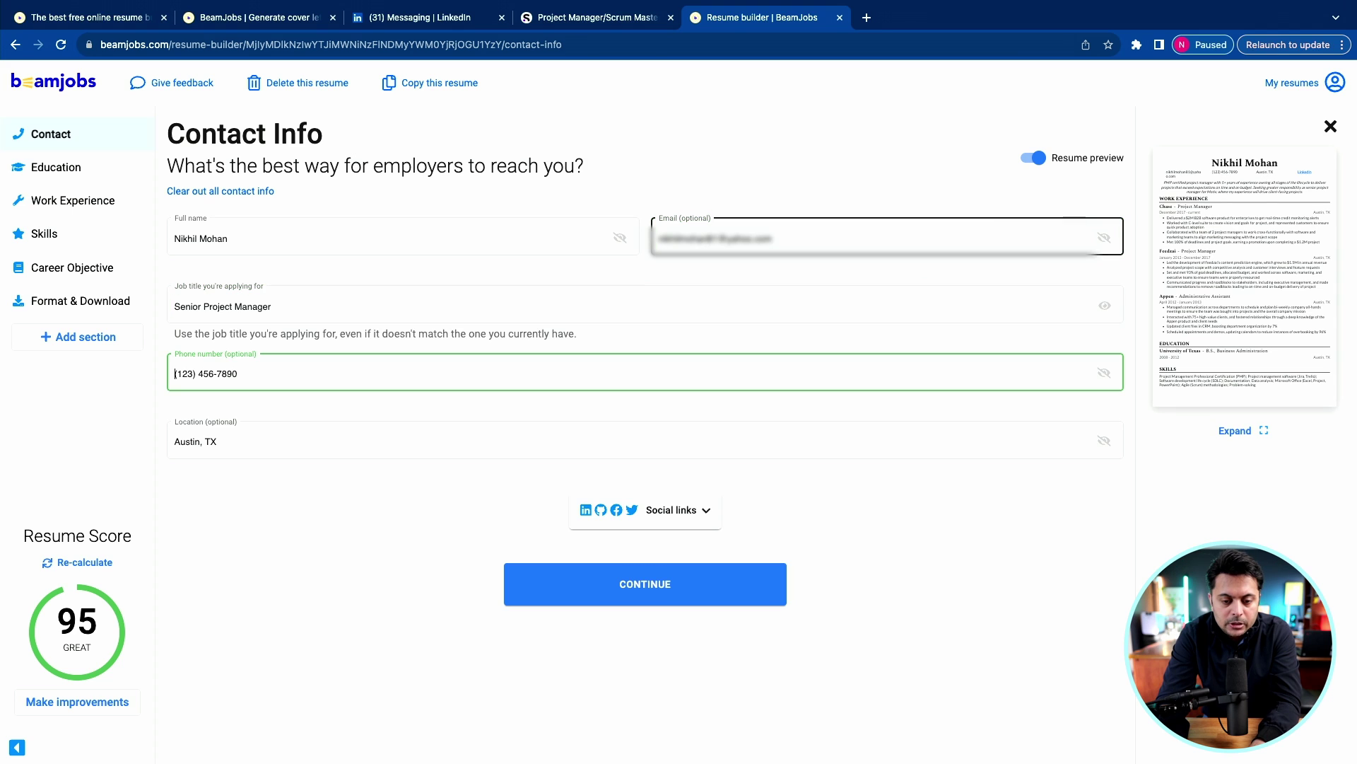
Make the title Senior IT Project Manager, paste the applicant's phone, and set location Morristown, NJ.
left_click(204, 308)
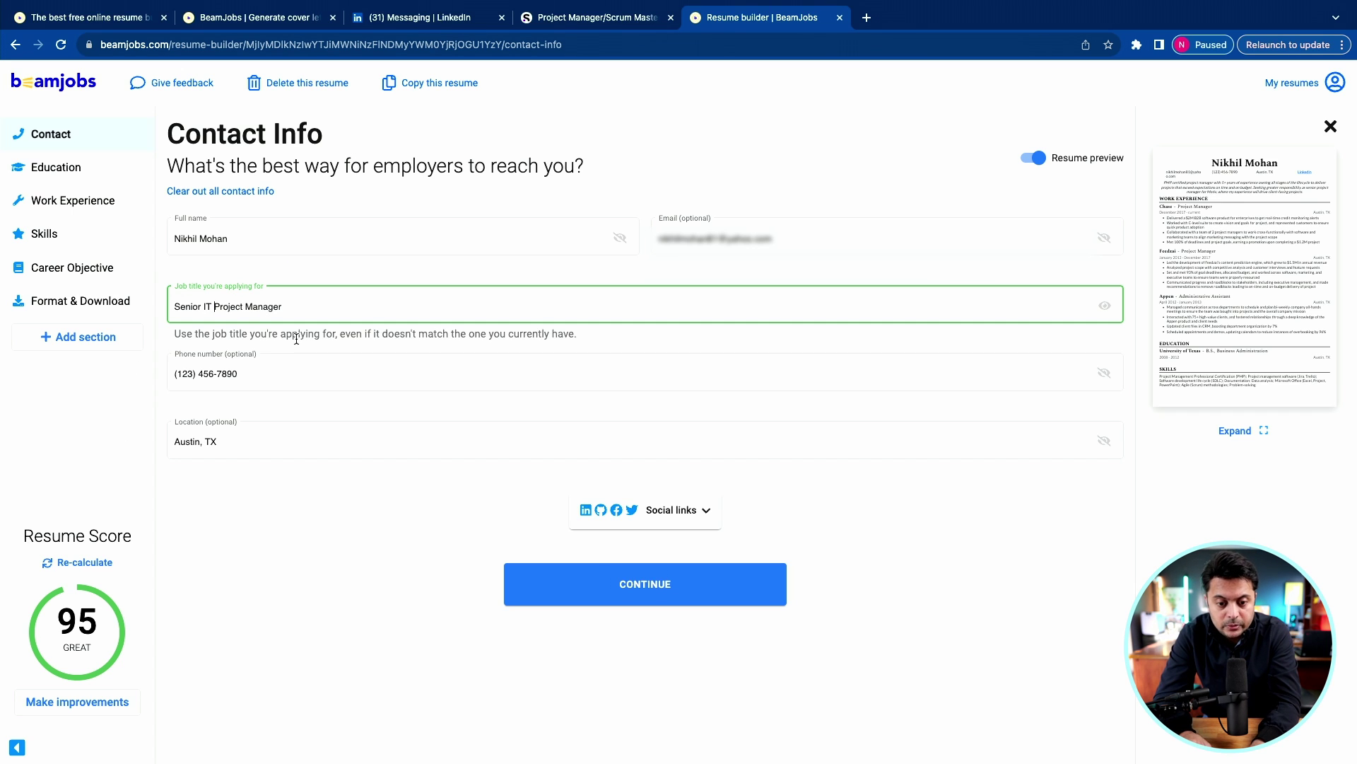
left_click(268, 372)
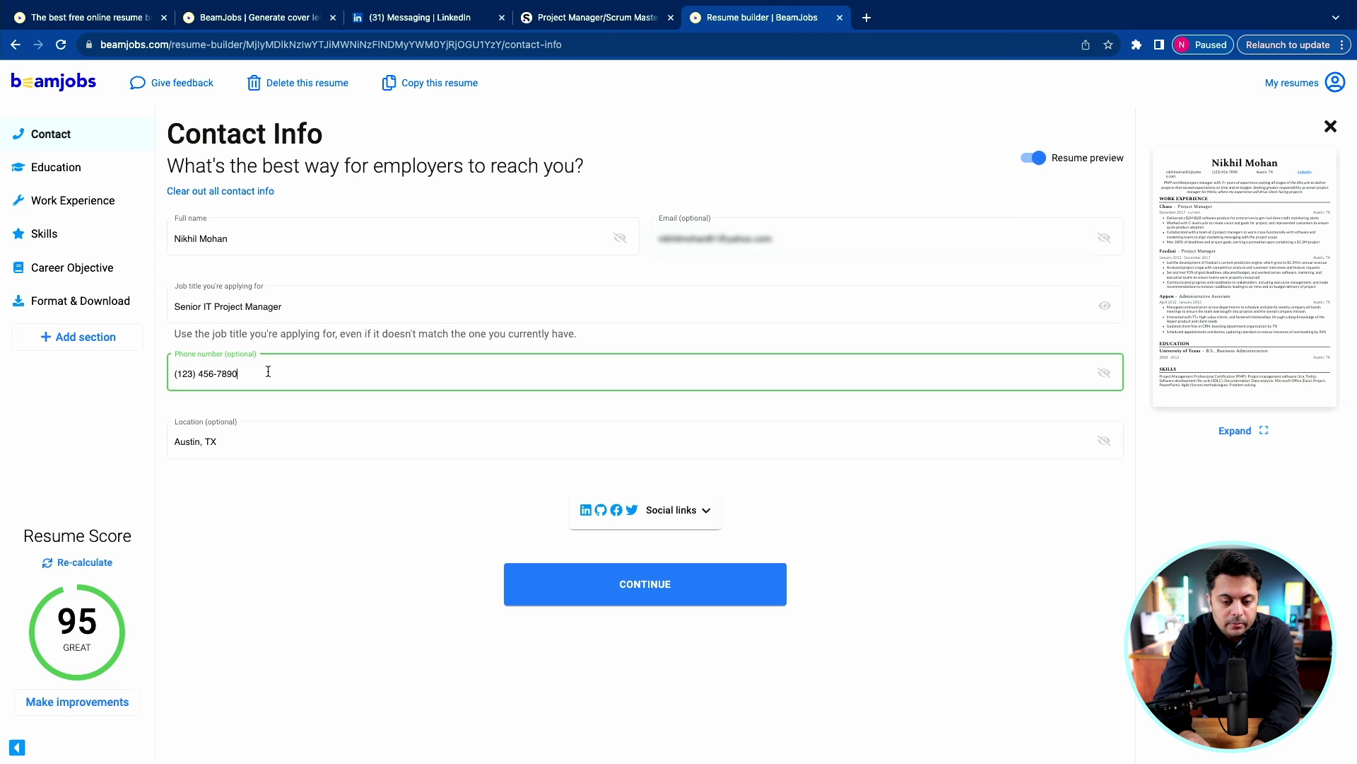
key("super+a")
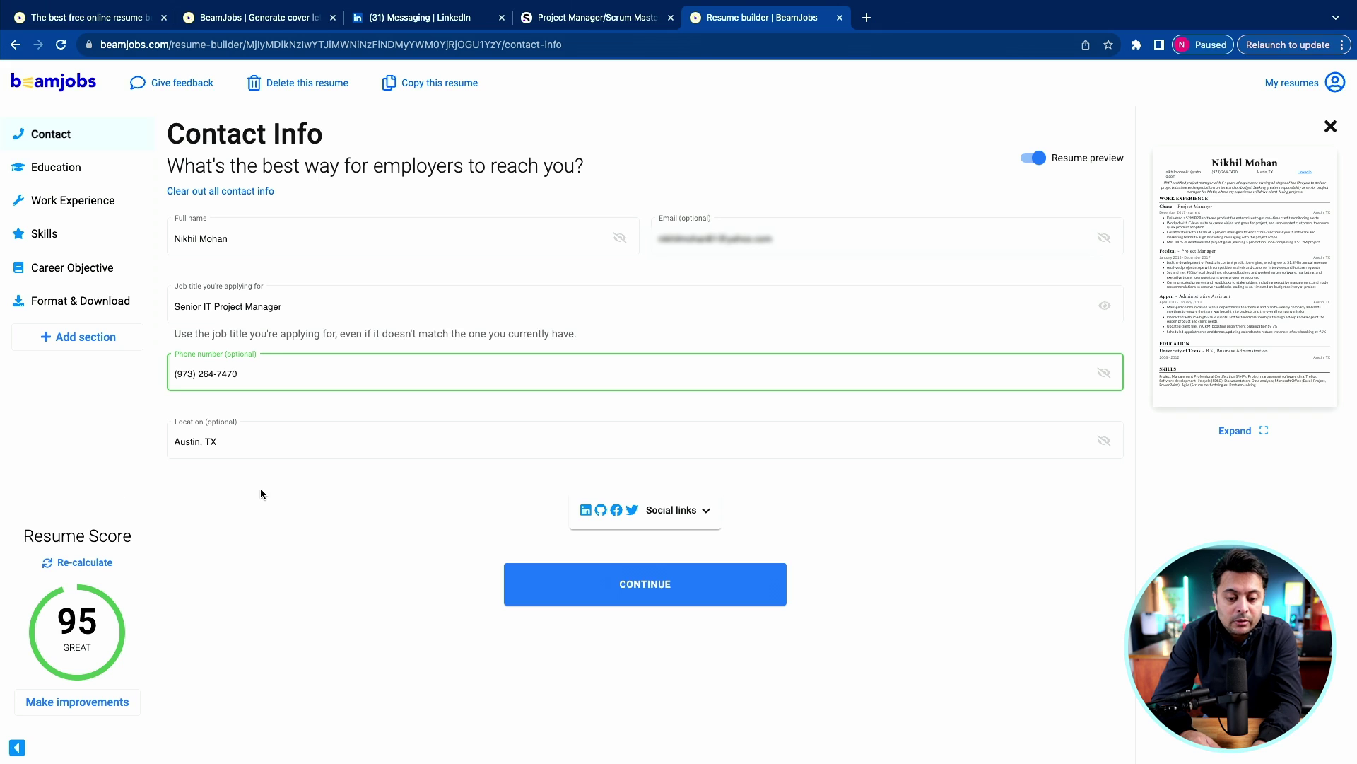
left_click(206, 441)
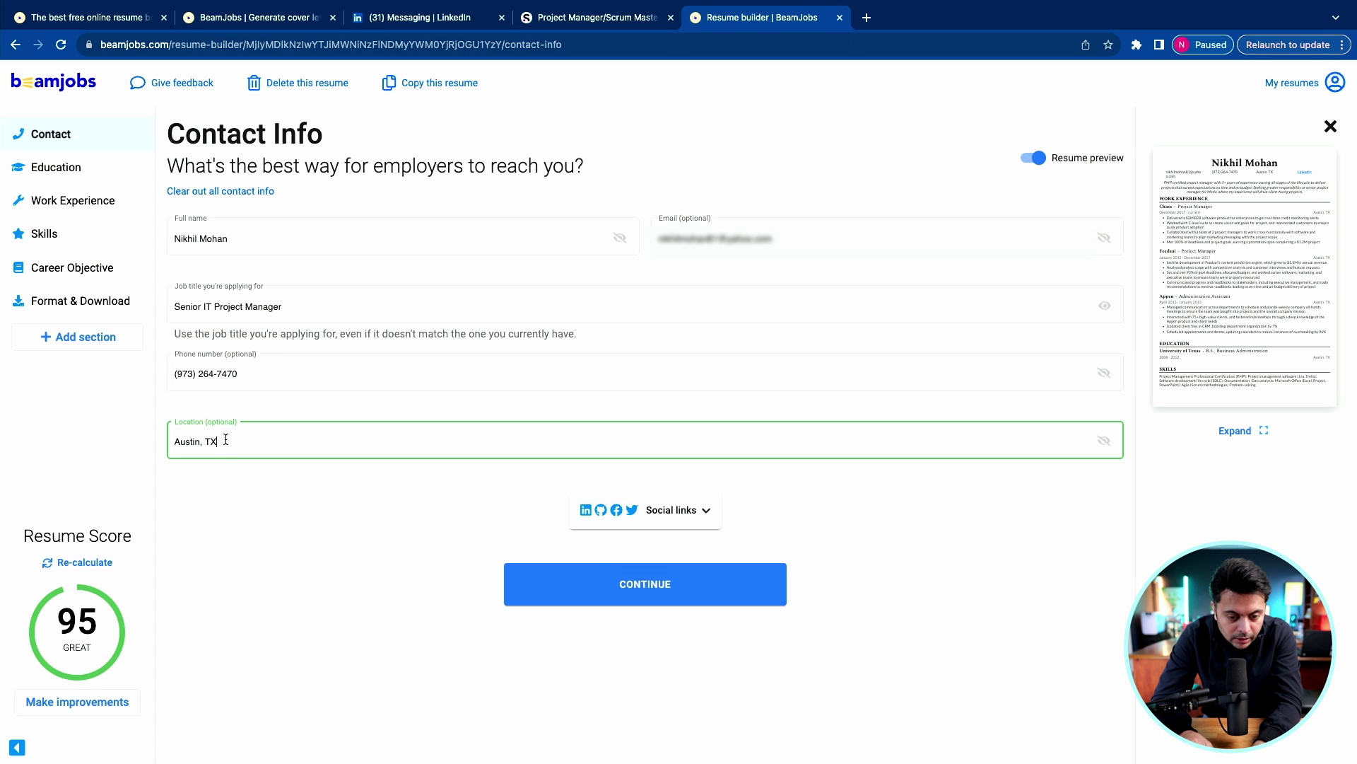
double_click(195, 442)
type("Morristown")
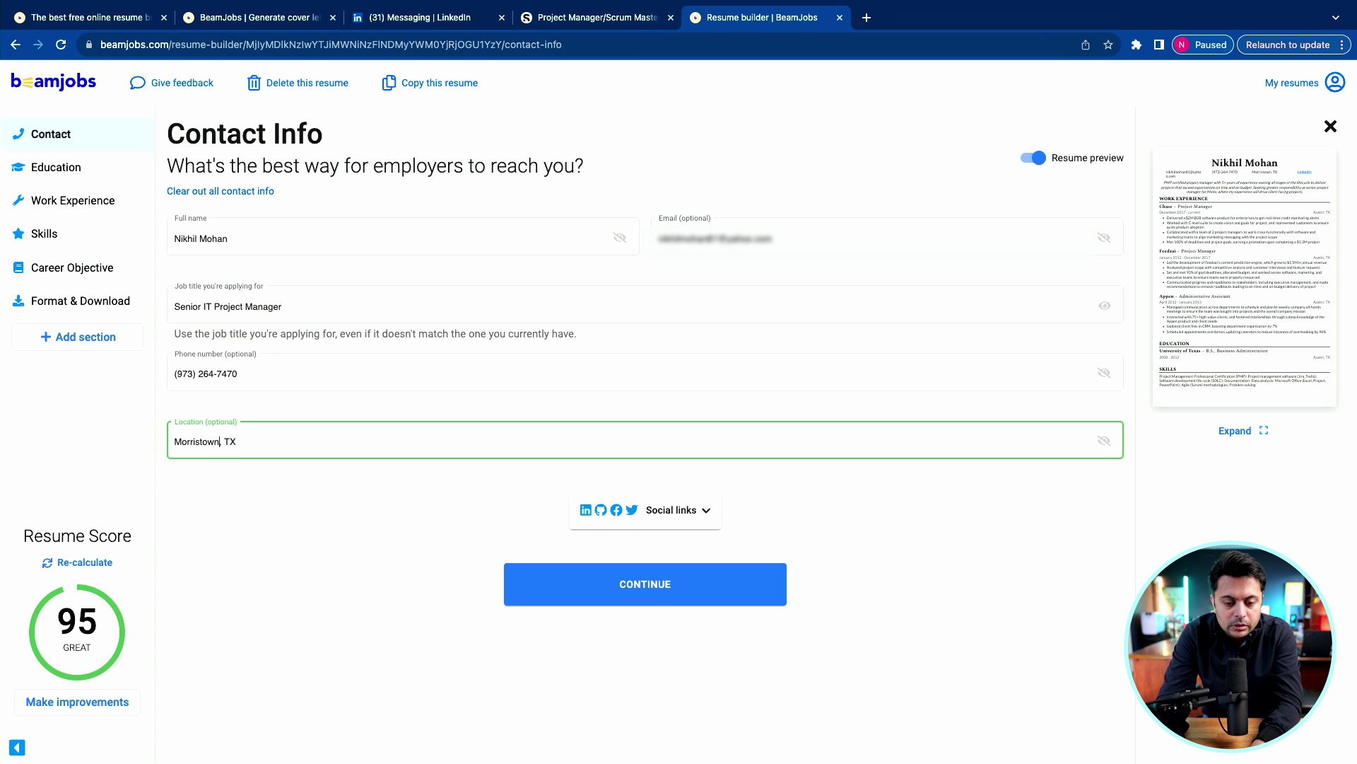
double_click(230, 441)
type("NJ")
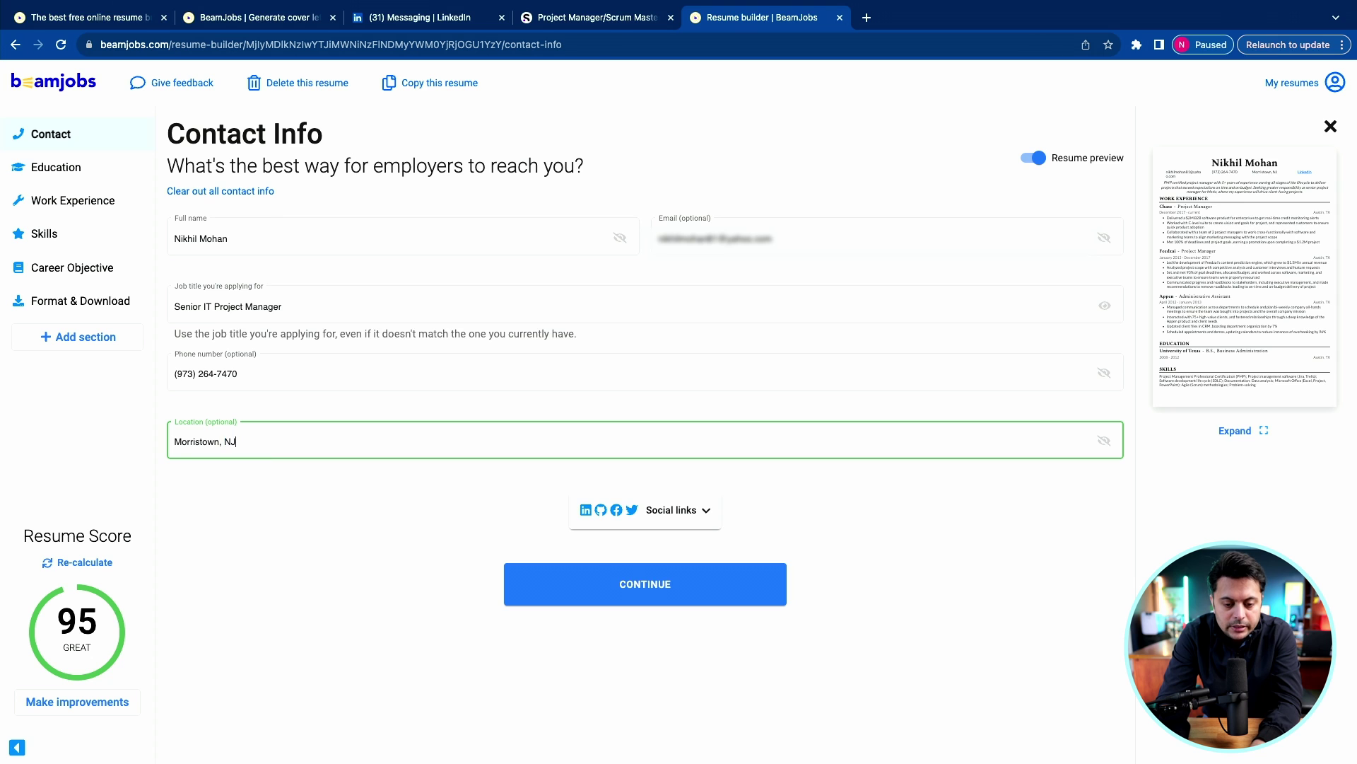
left_click(658, 587)
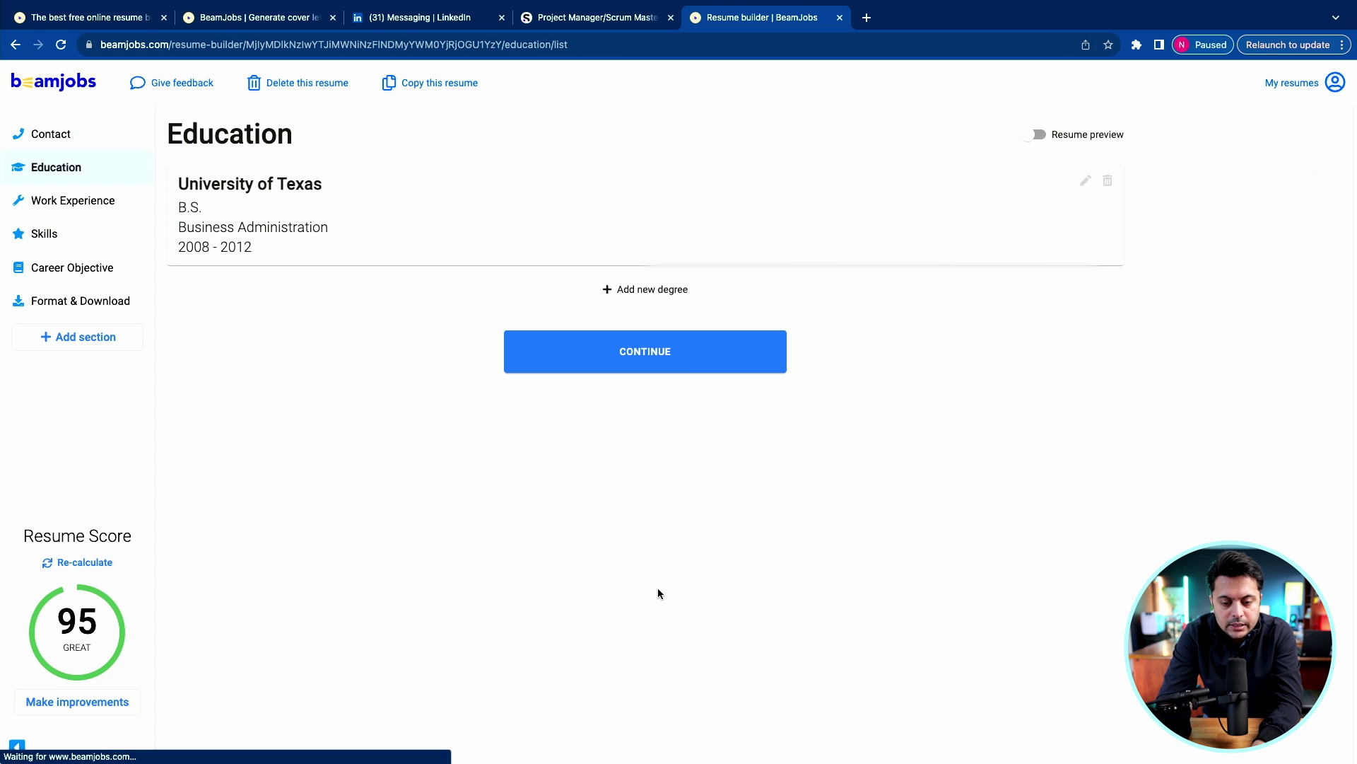
Change the University of Texas degree's school to Harvard Business Online.
left_click(228, 188)
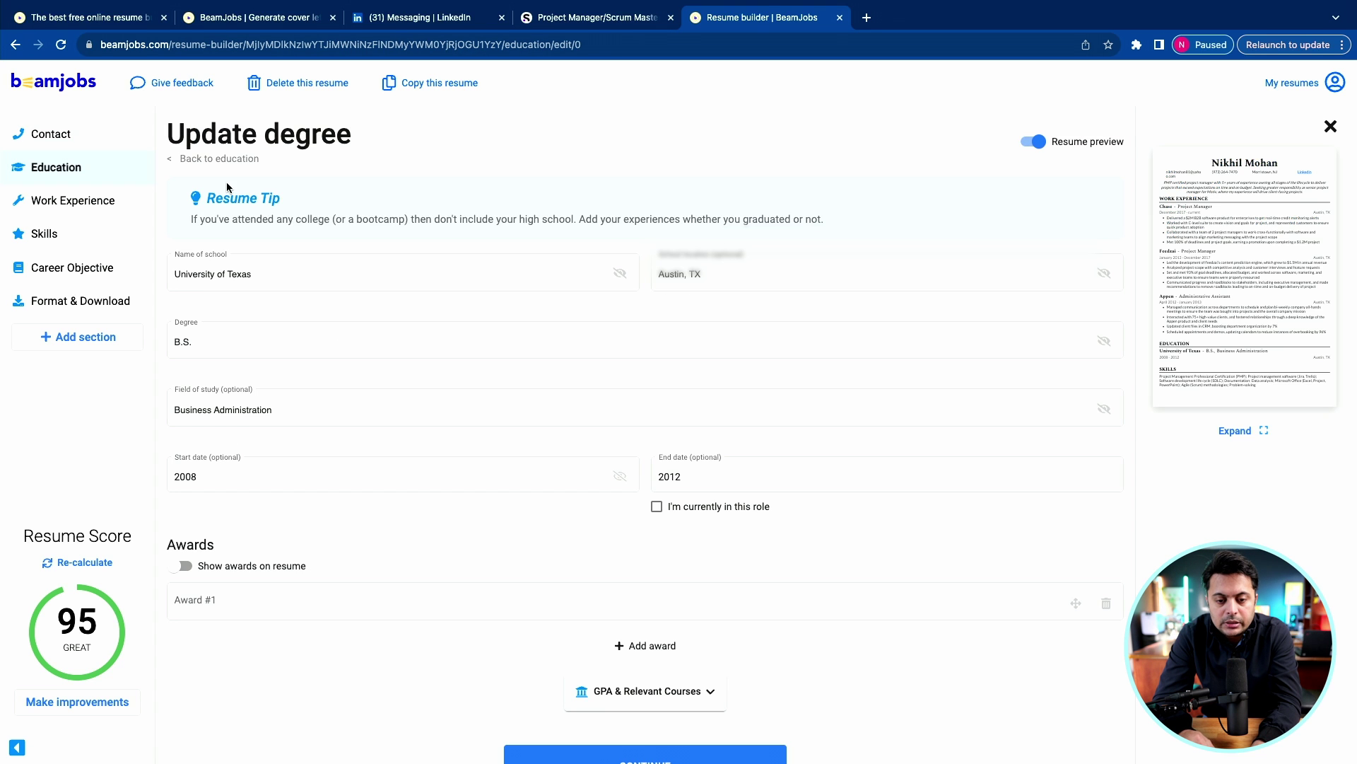
left_click(268, 278)
type("Harvard Business Online")
key("Tab")
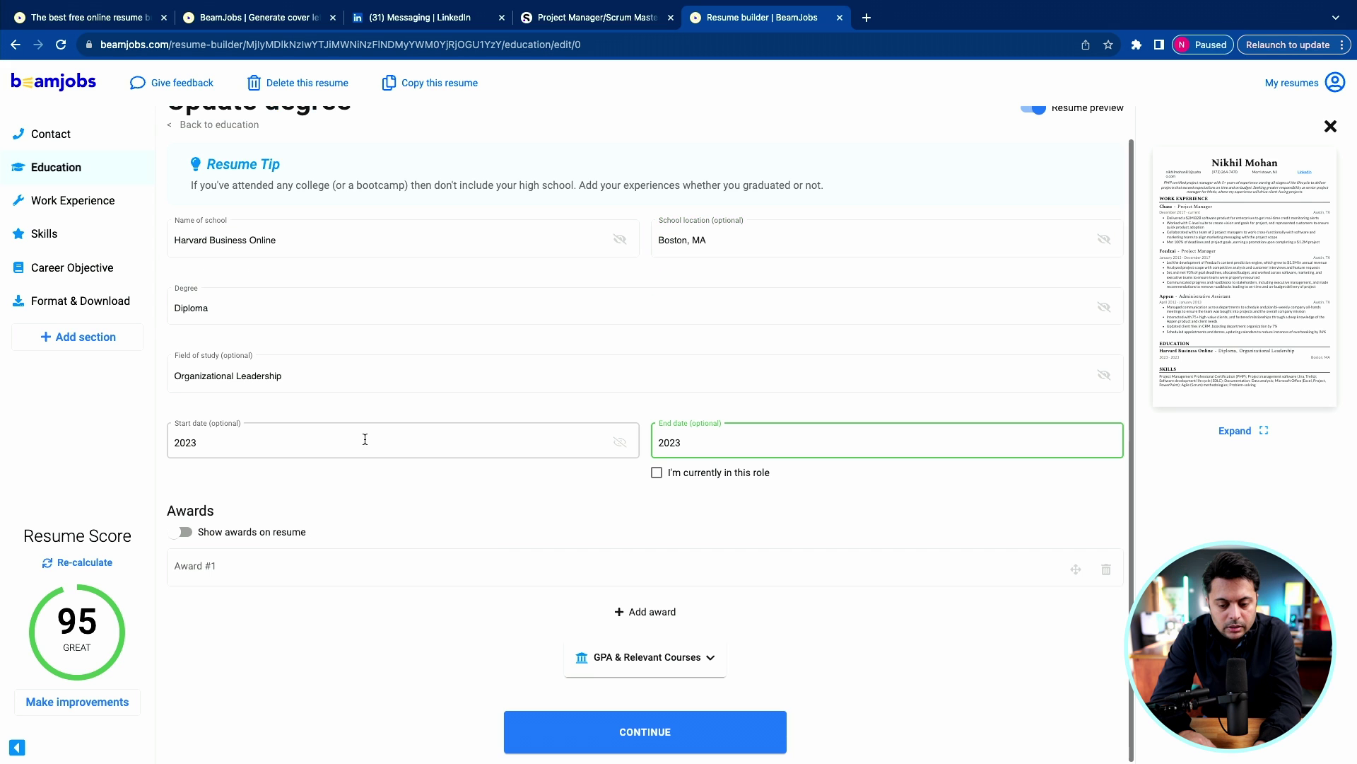
left_click(606, 733)
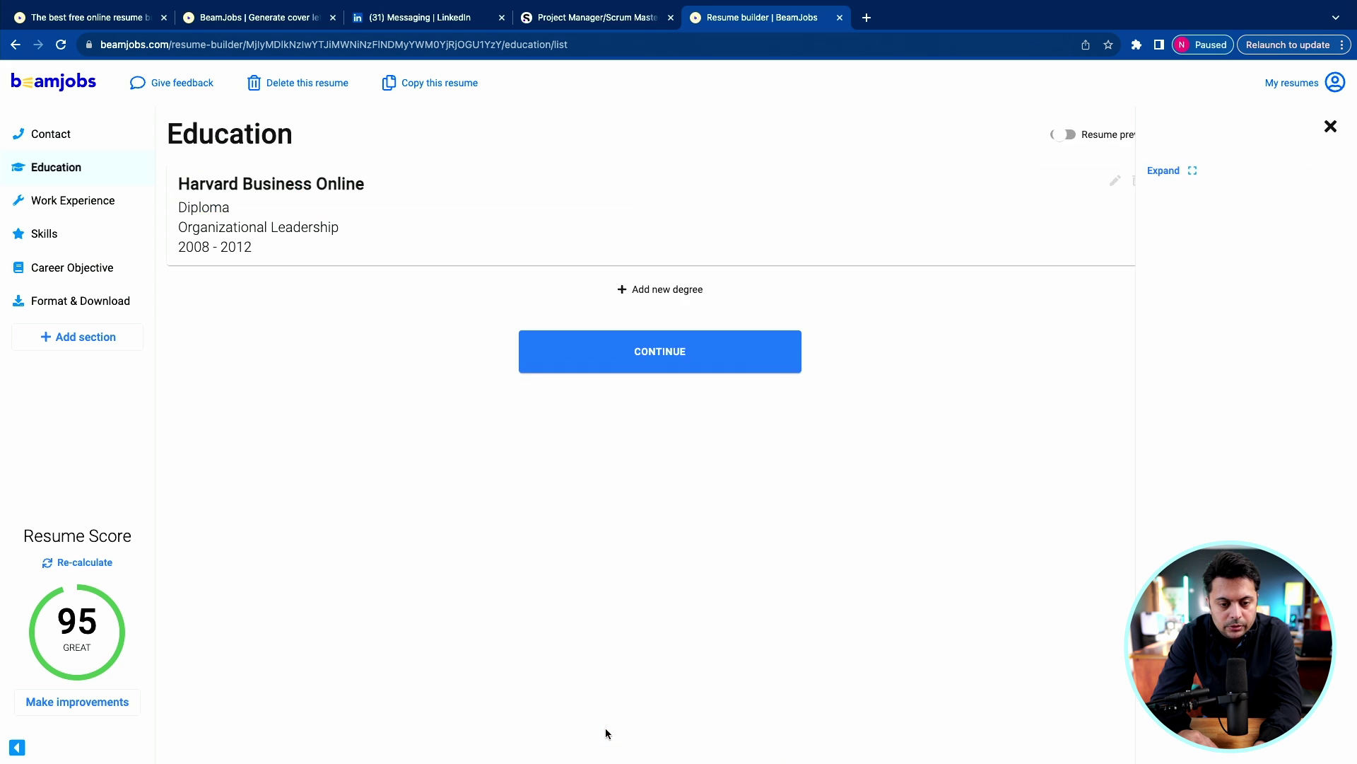
Add a Pondicherry University Masters degree in Computer Applications.
left_click(664, 290)
left_click(347, 273)
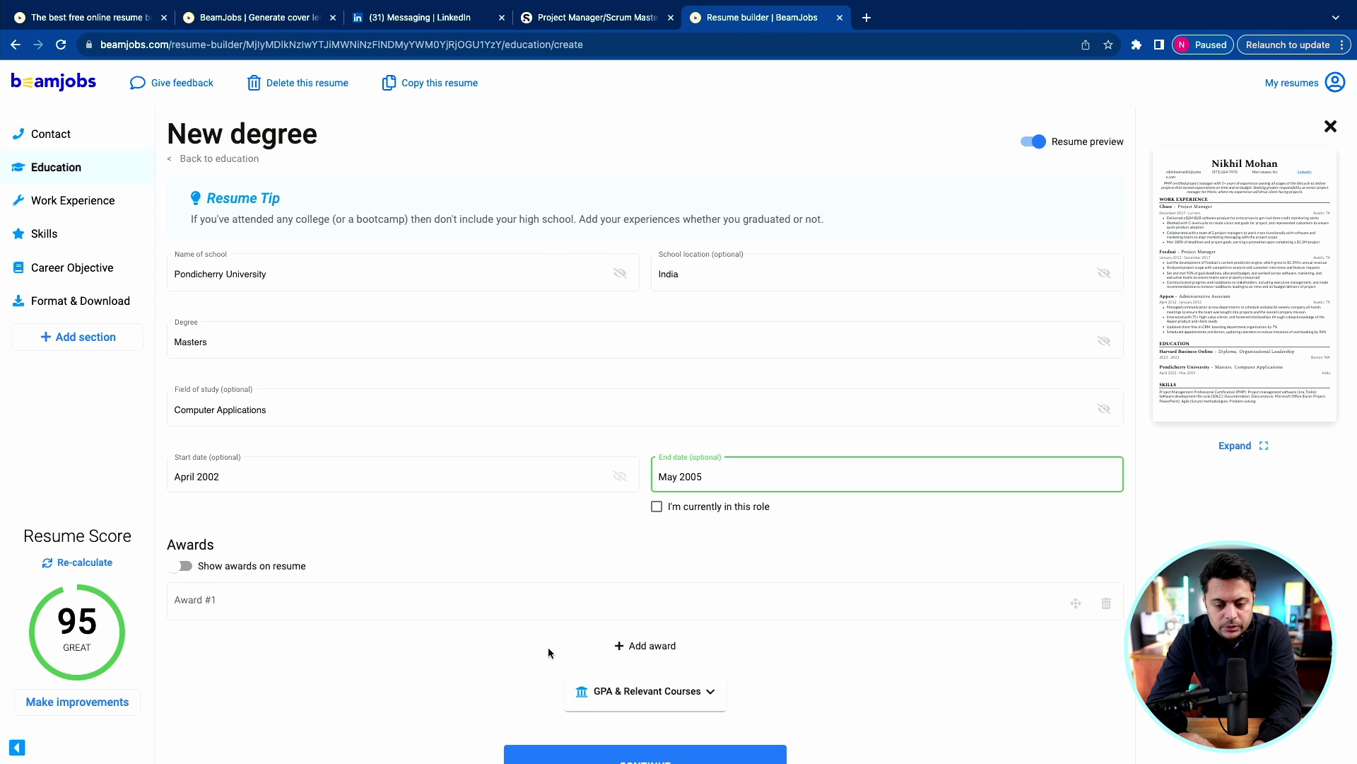
scroll(548, 647, "down", 1)
left_click(656, 733)
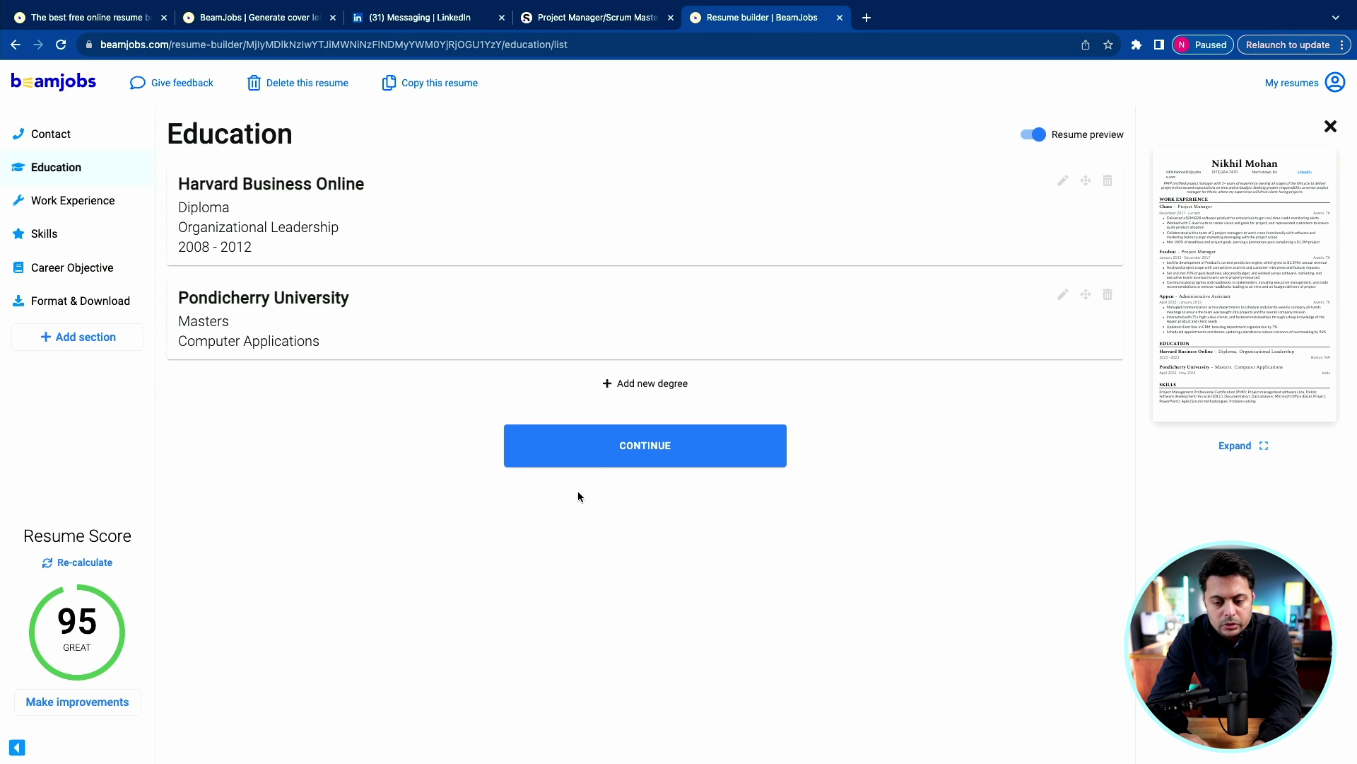
Add a Calicut University Bachelor of Science degree in Mathematics.
left_click(654, 385)
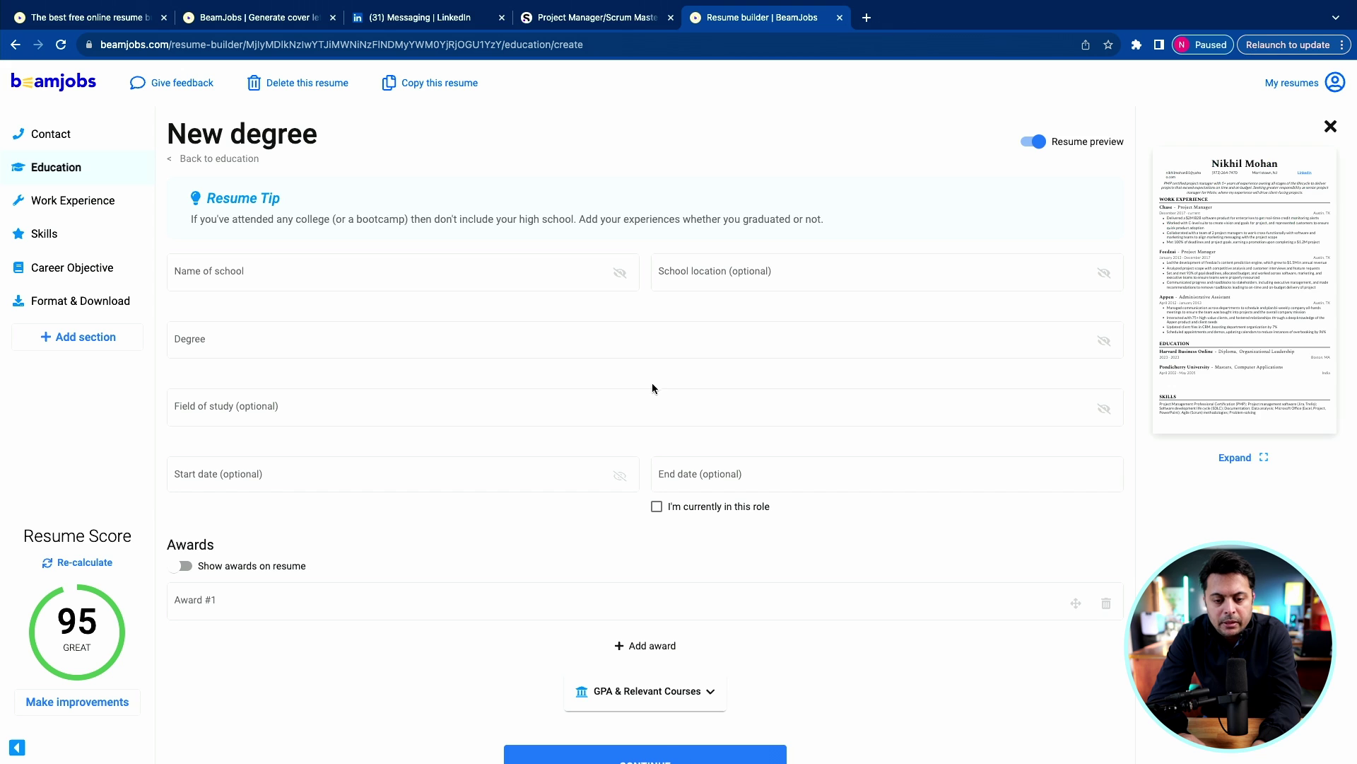
left_click(292, 286)
type("Calicut University")
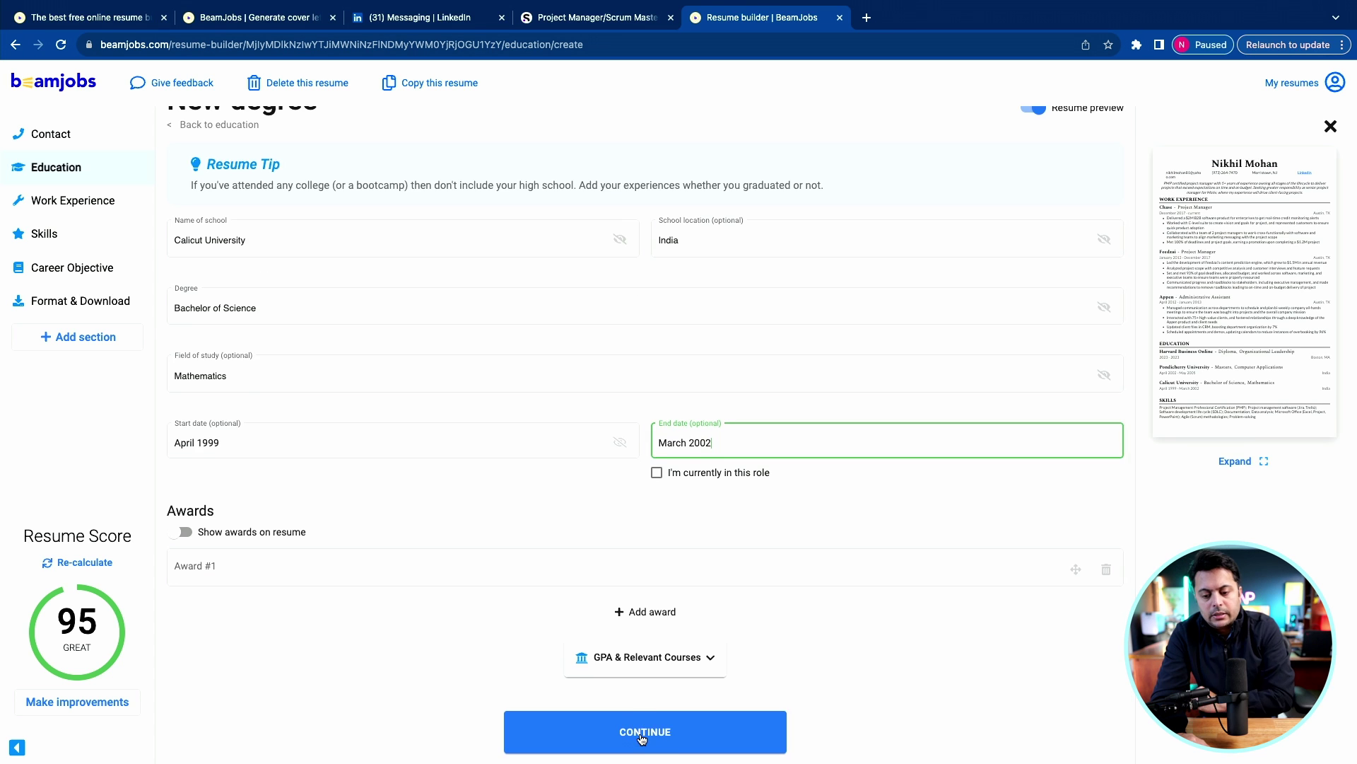
left_click(640, 732)
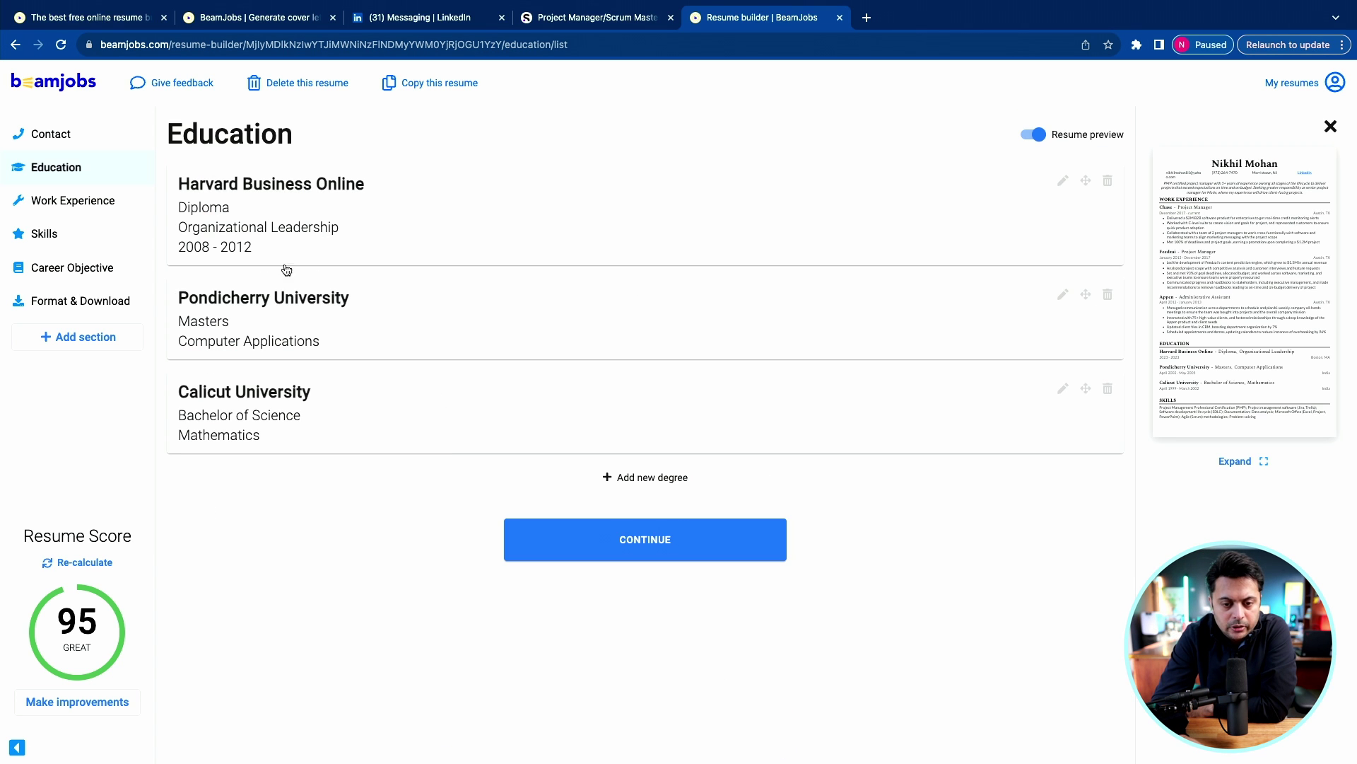
left_click(48, 202)
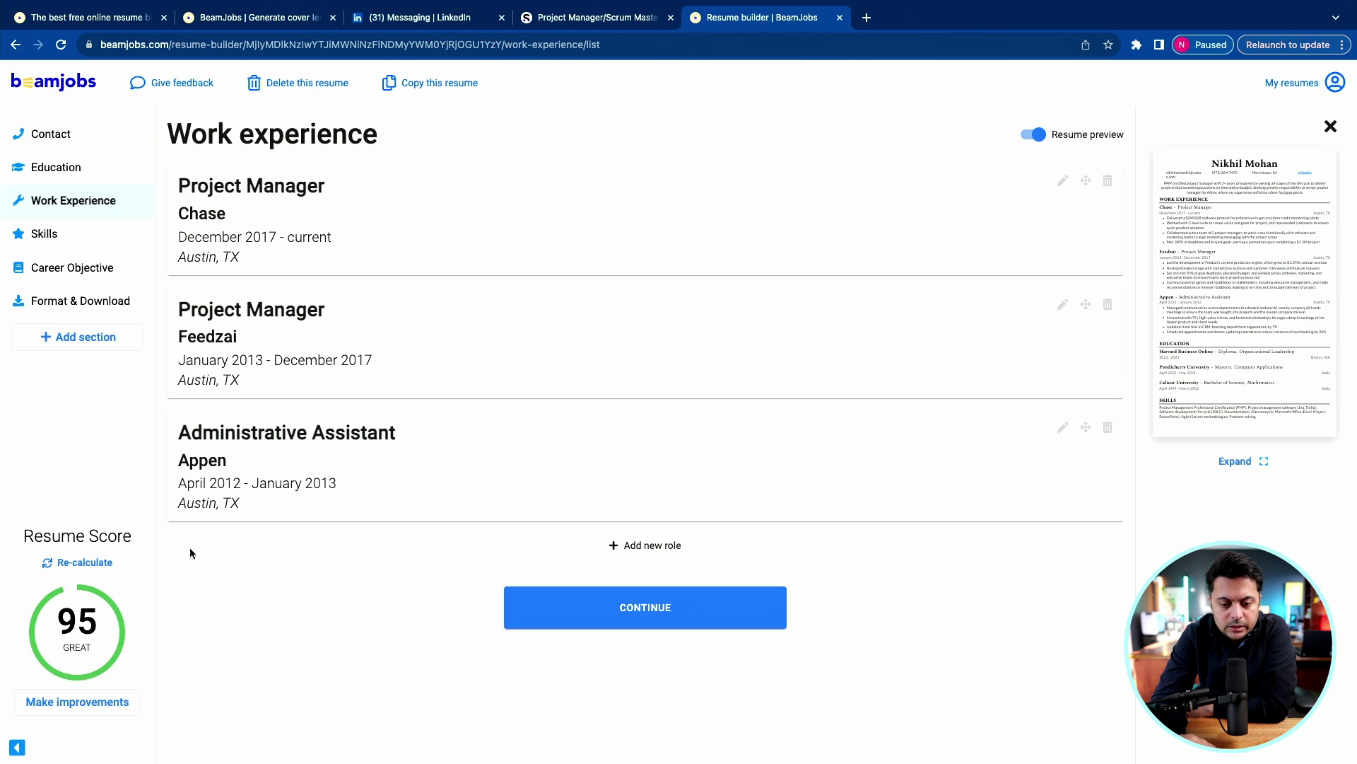
left_click(1064, 182)
left_click(303, 273)
key("BackSpace")
key("BackSpace")
key("BackSpace")
key("BackSpace")
type("a")
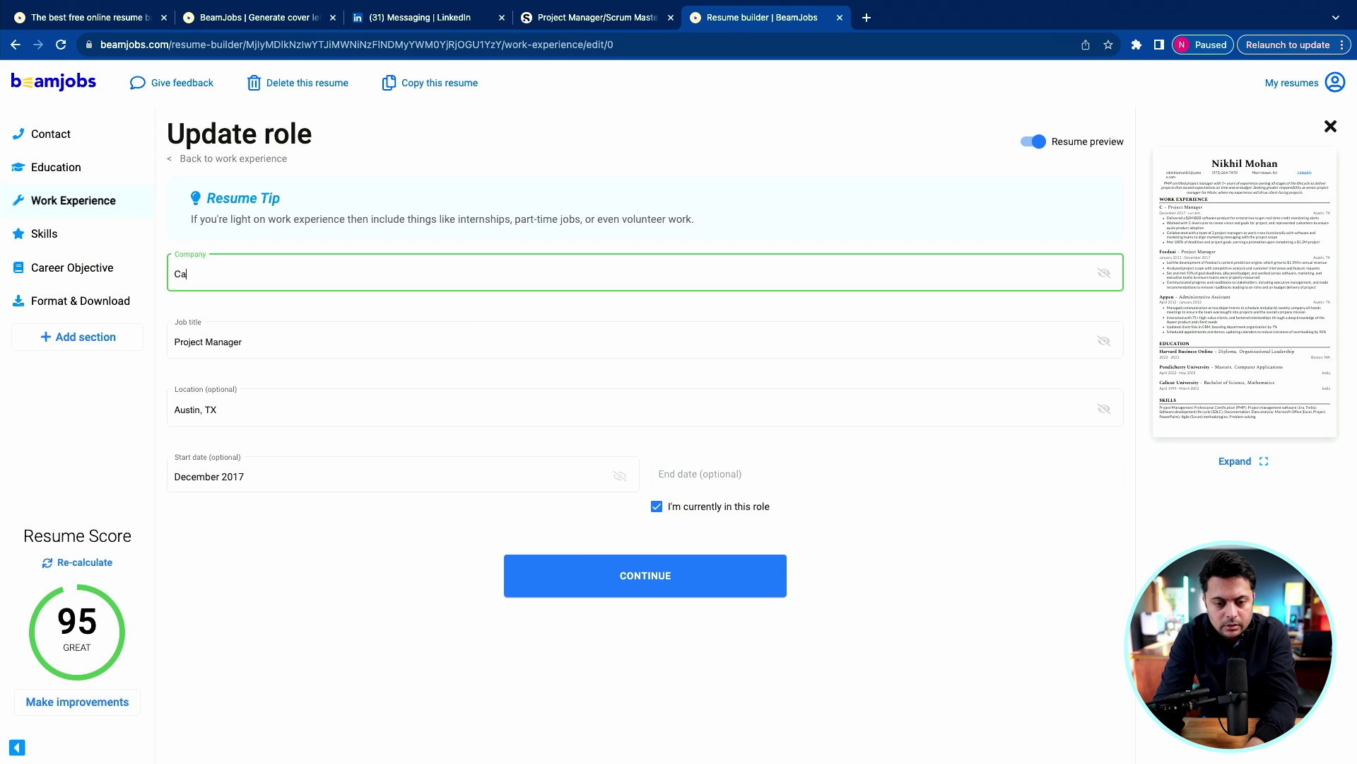
type("rpenter Technology")
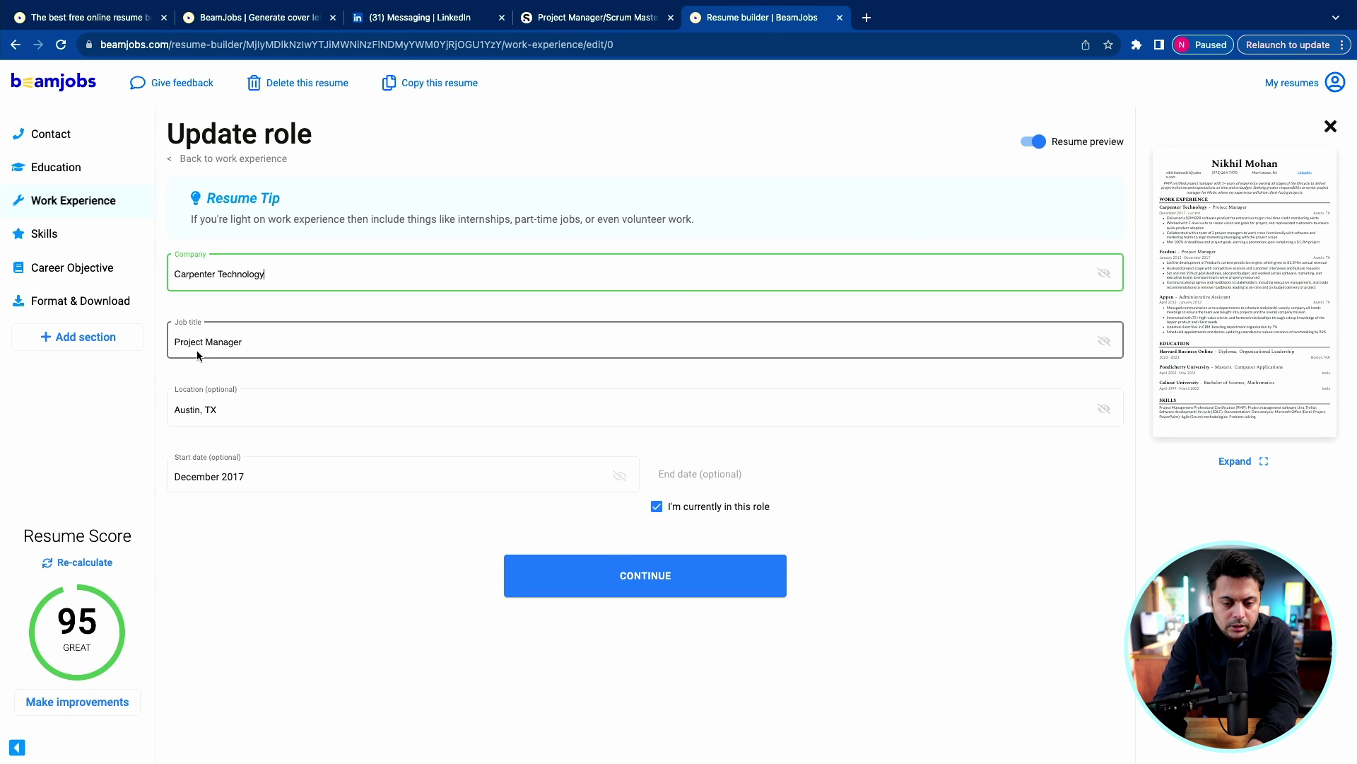
left_click(201, 345)
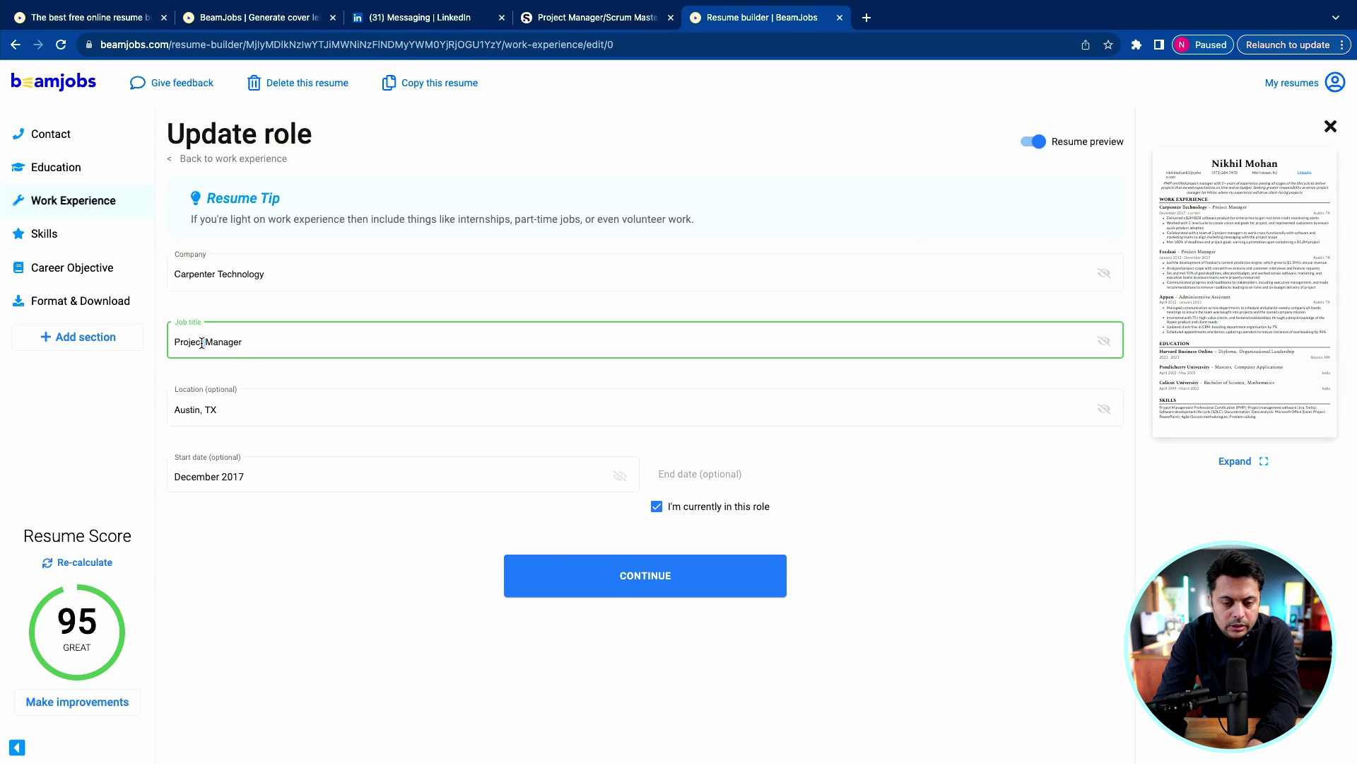
key("ctrl+a")
type("IT")
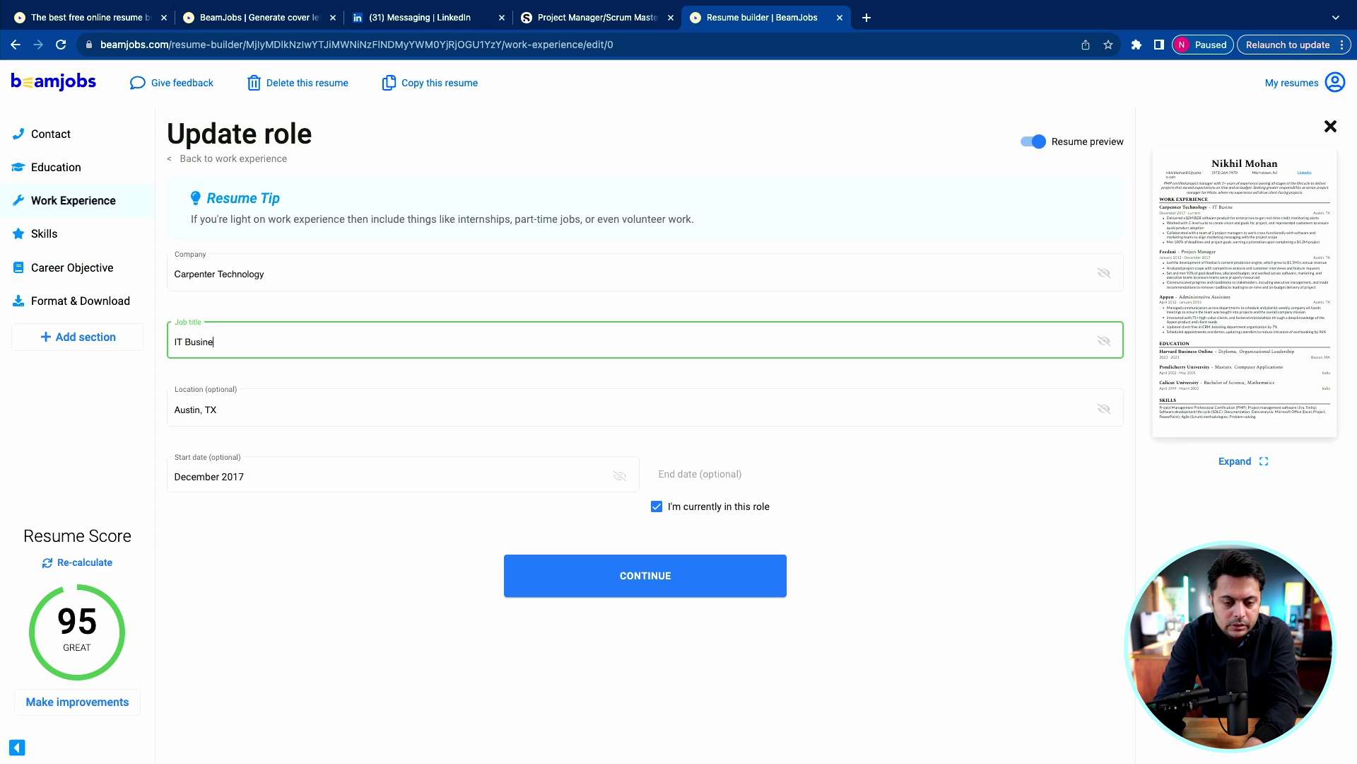
type(" Business Partner")
key("Tab")
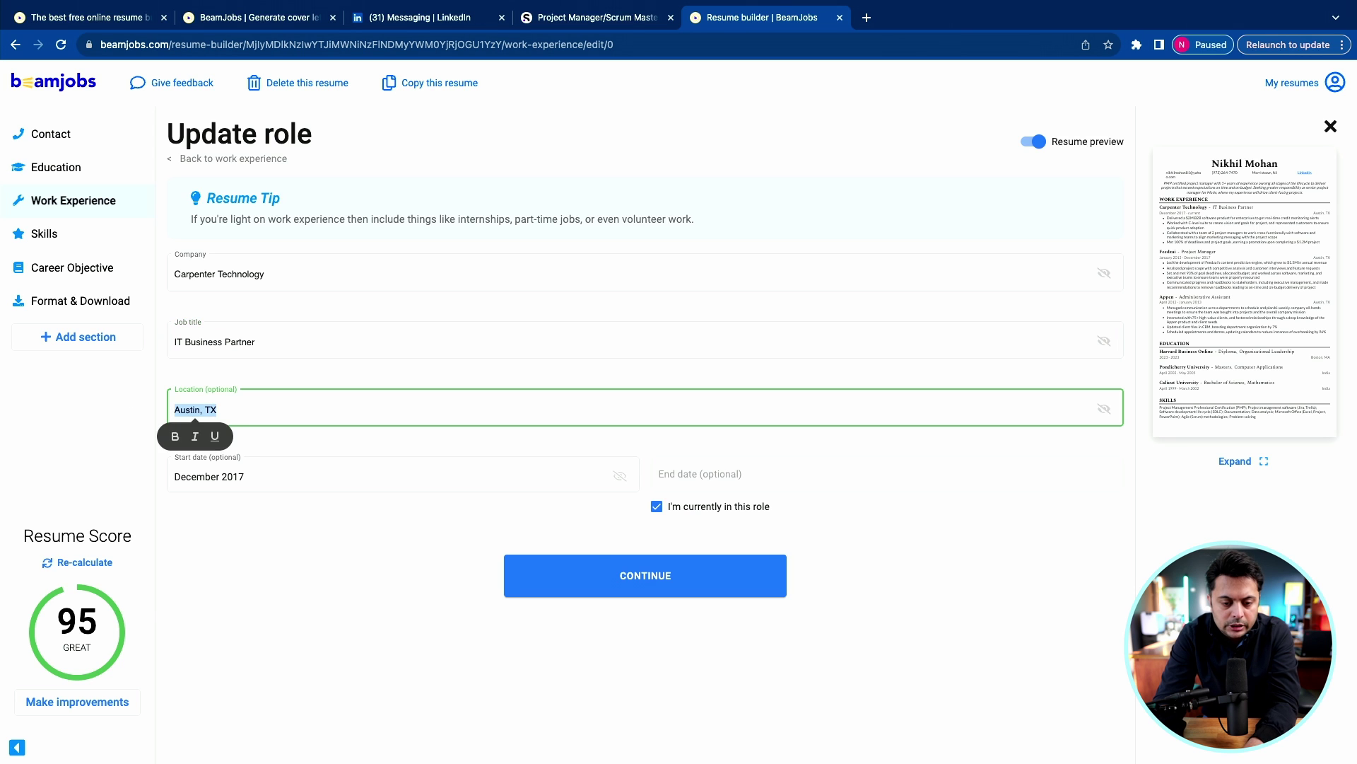
type("Read")
Browse the sample responsibilities, discarding an empty added one, and save the role.
scroll(311, 283, "up", 2)
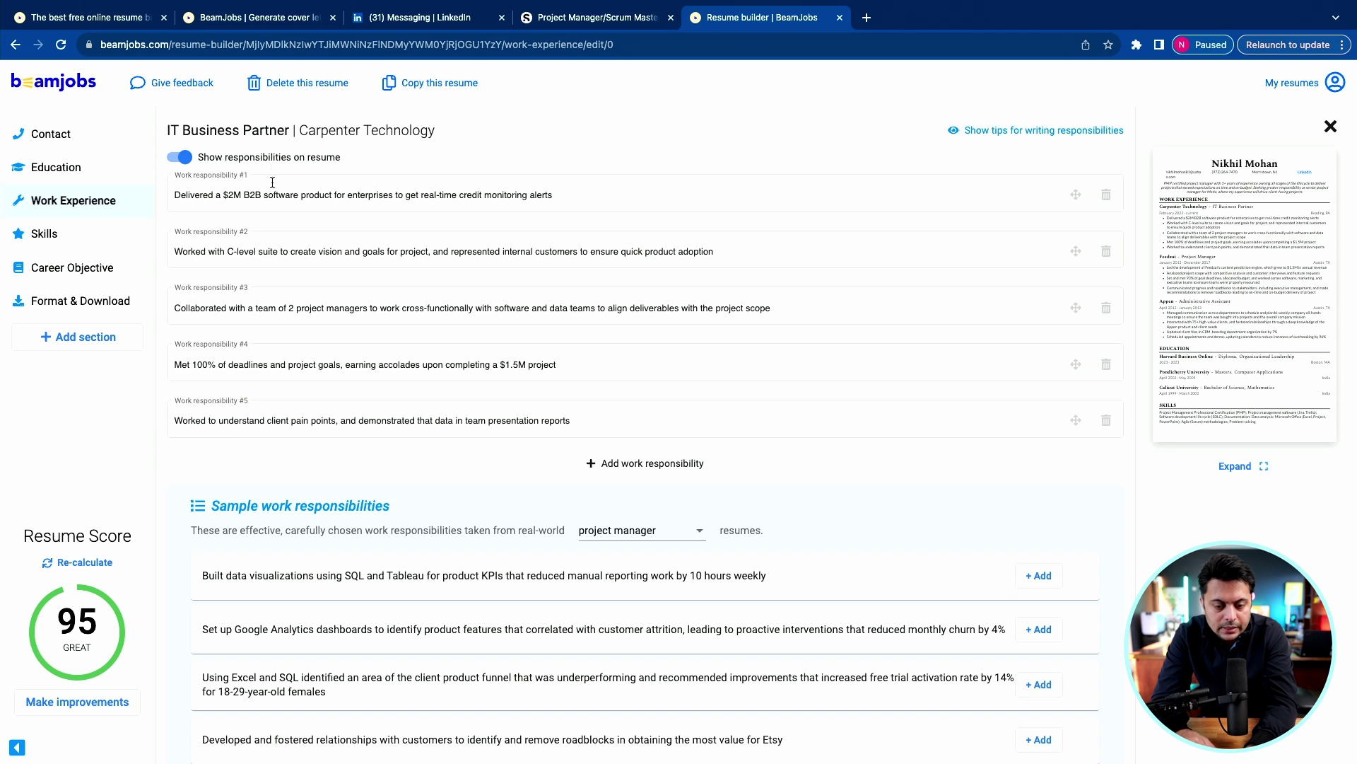
scroll(279, 331, "down", 2)
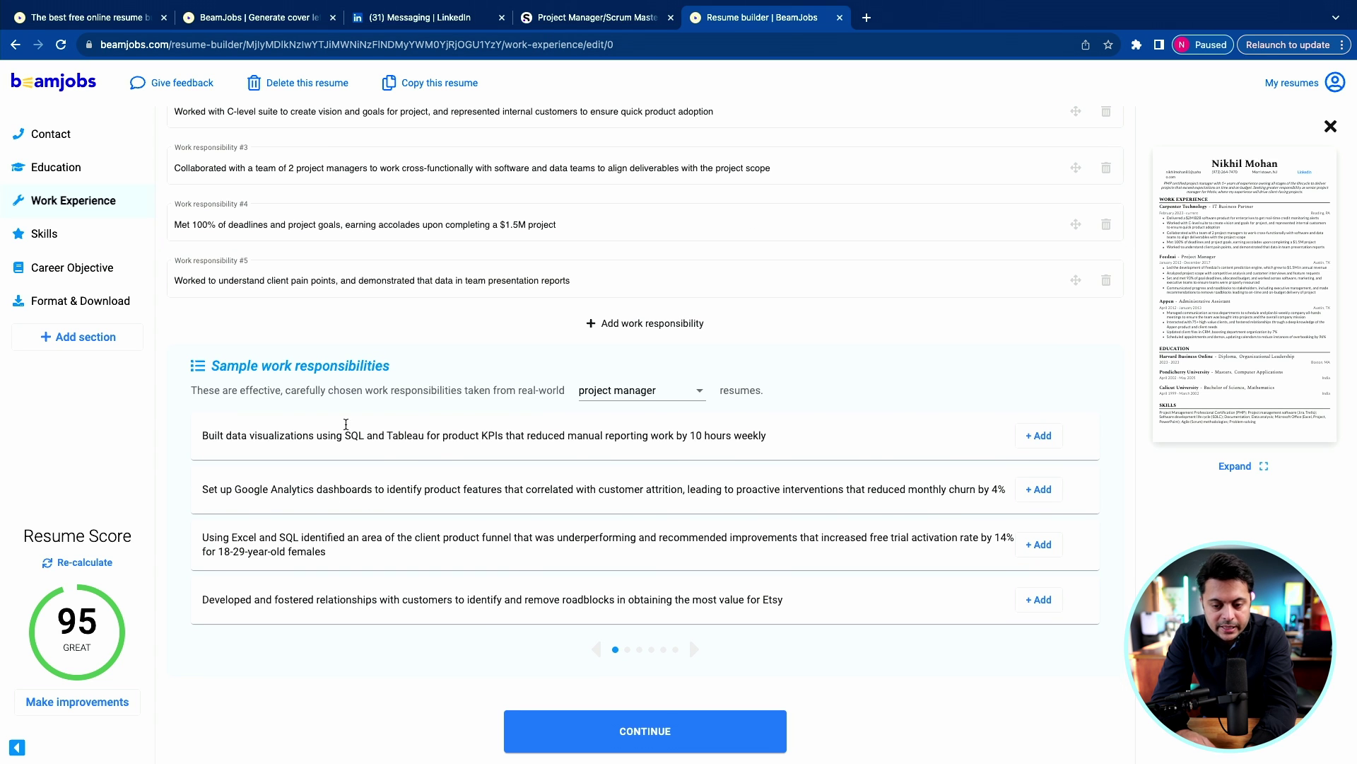
left_click(657, 322)
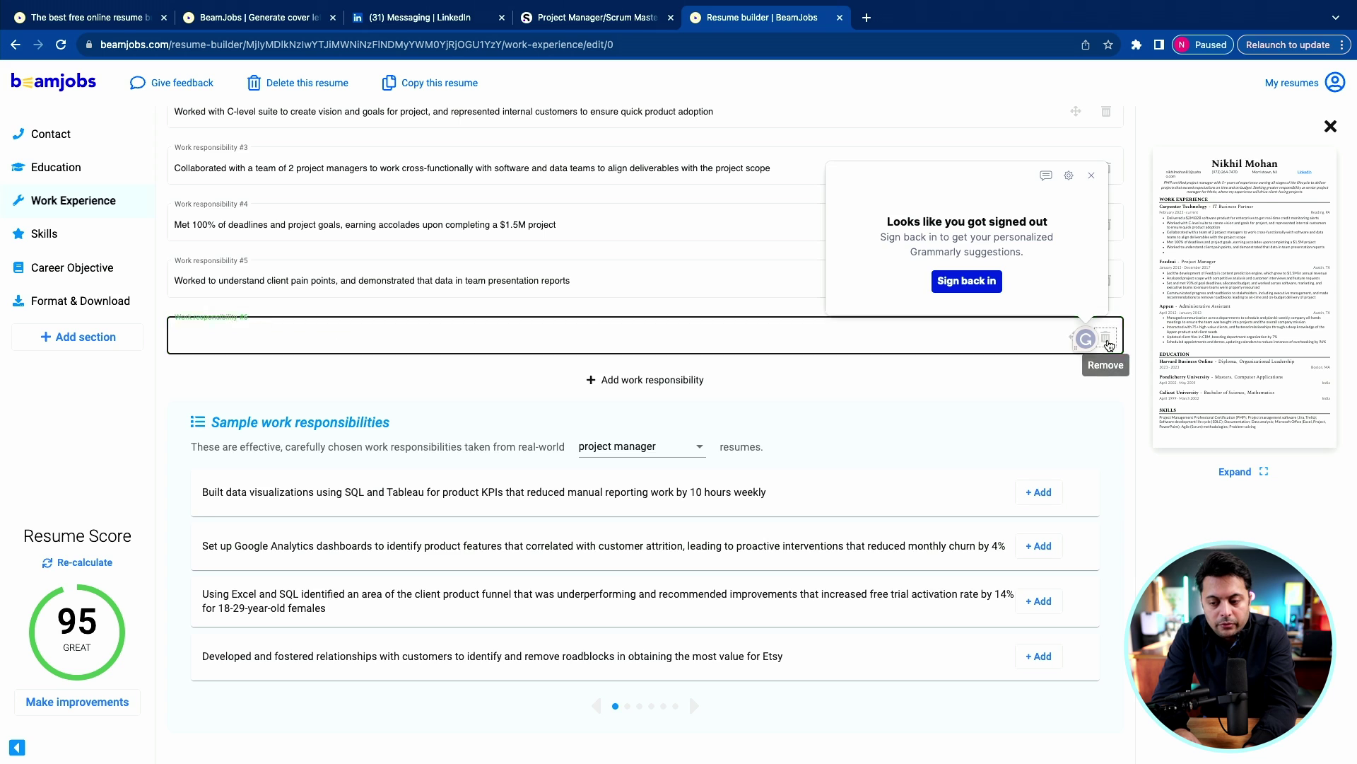
left_click(1106, 338)
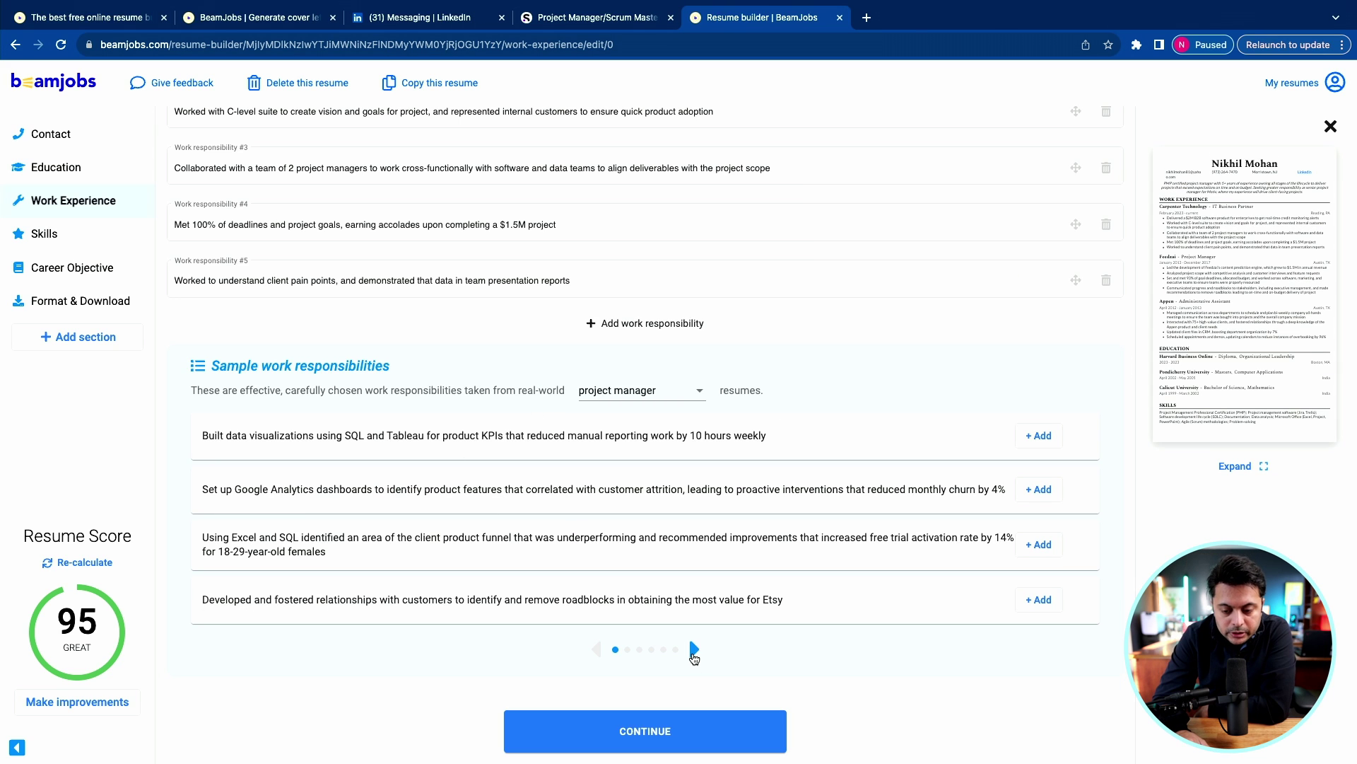
left_click(694, 649)
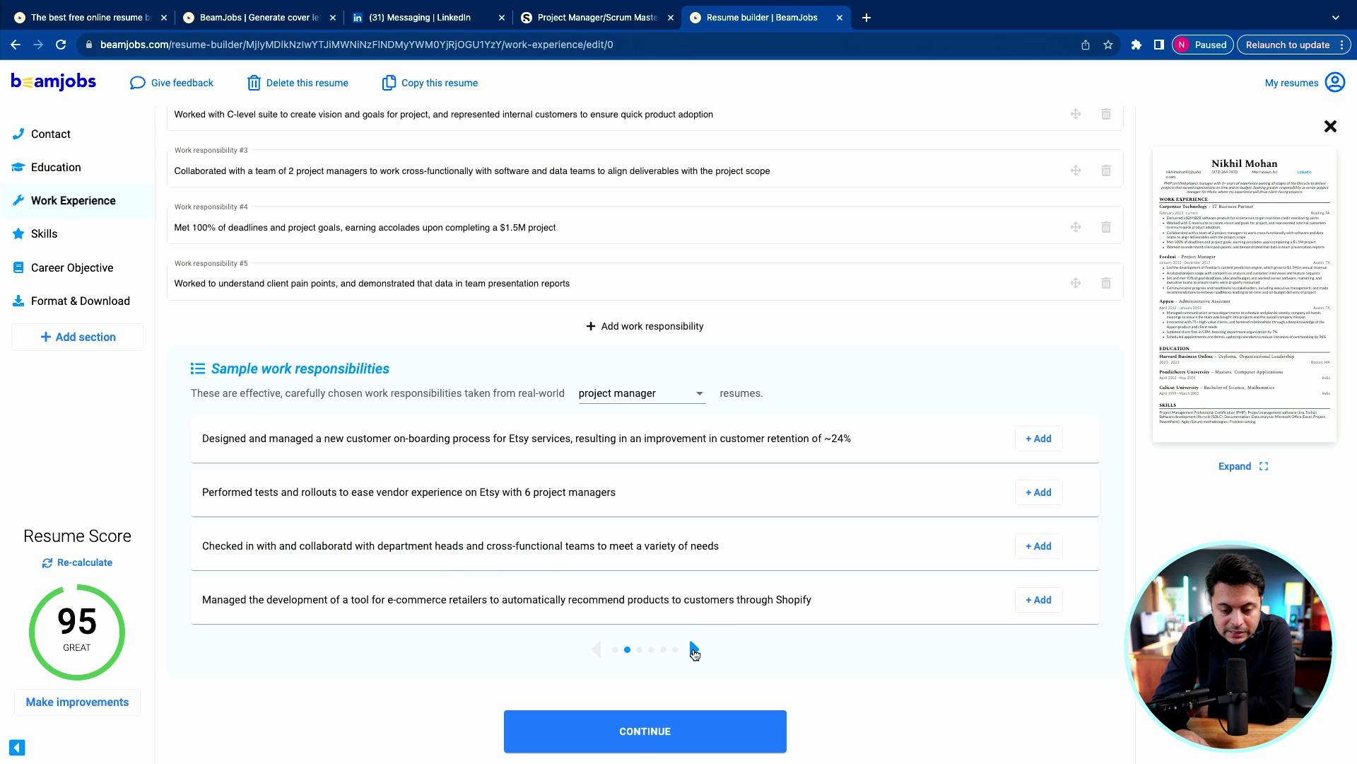
left_click(695, 650)
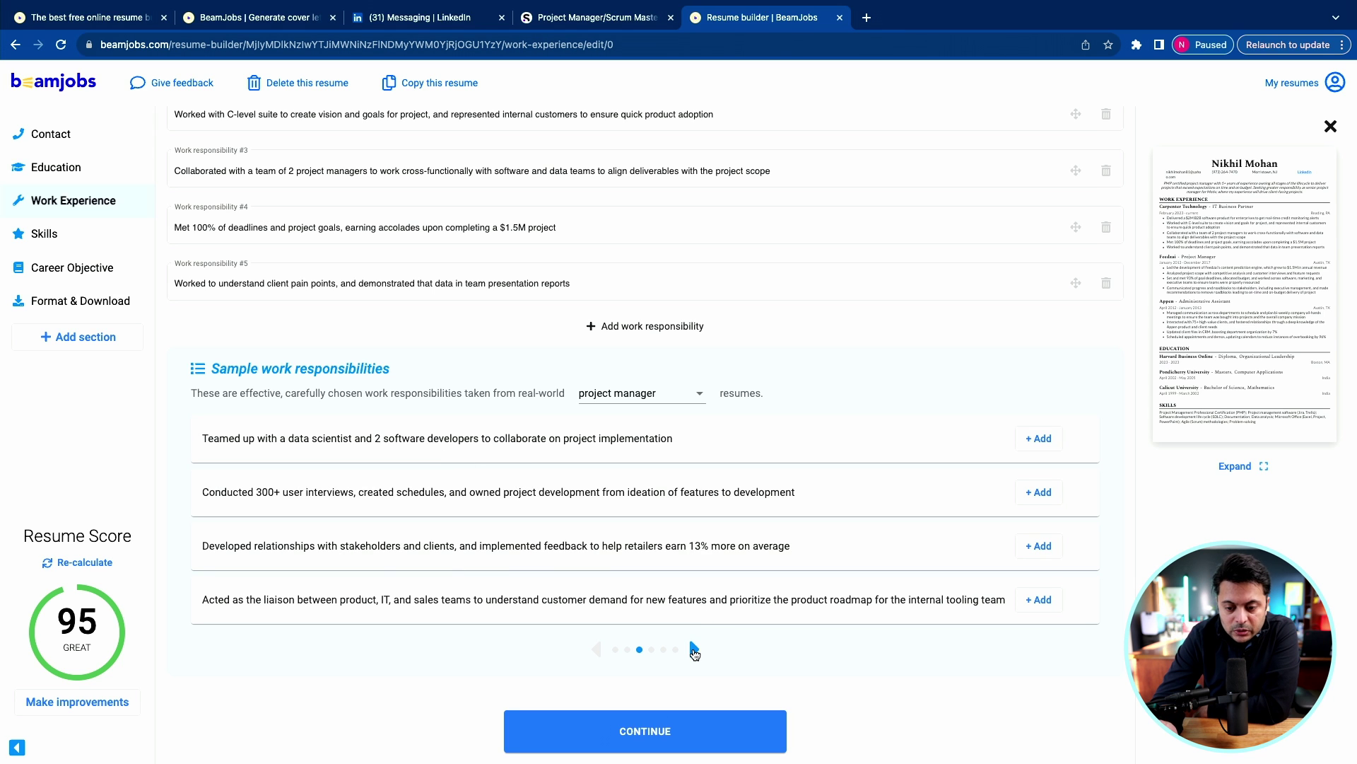
left_click(695, 649)
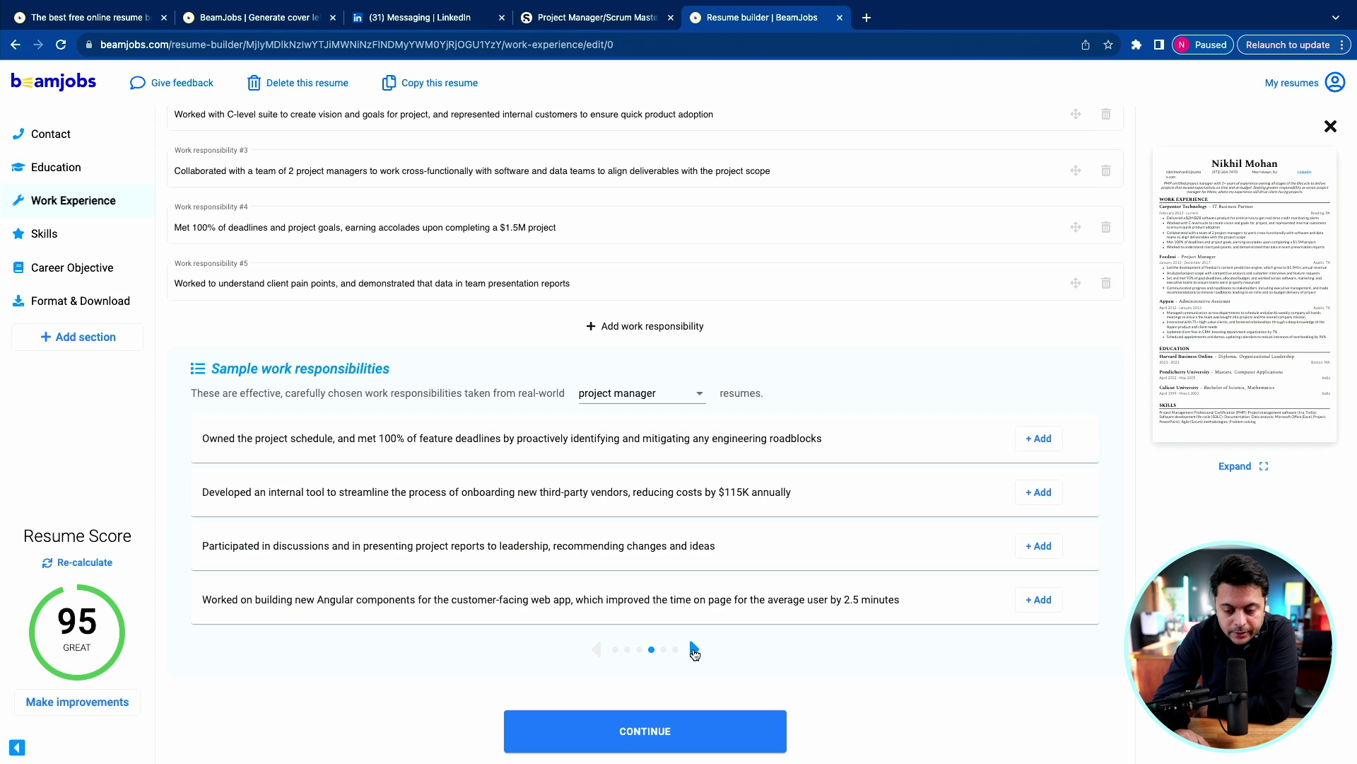
left_click(586, 729)
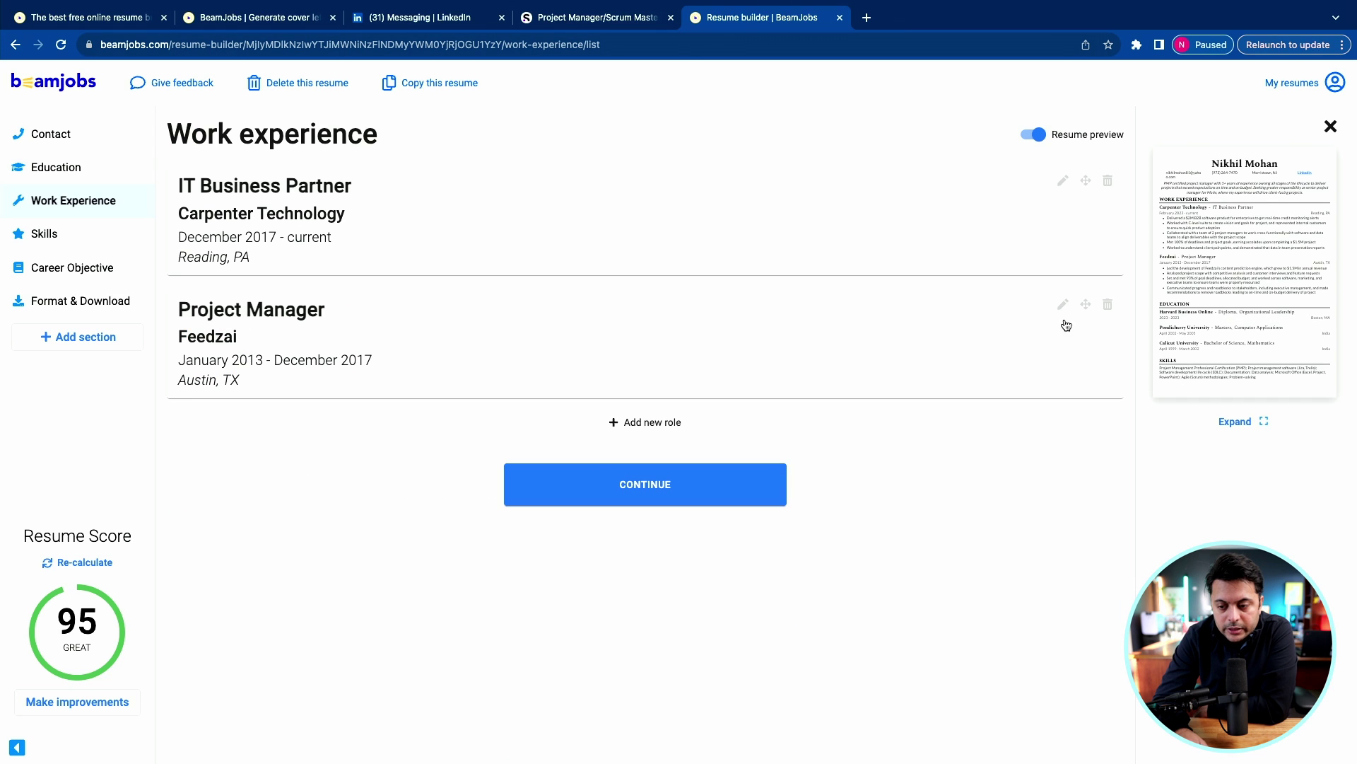
Change the Feedzai role to Sr. IT Project Manager at Honeywell, Morrisplains, NJ, January 2013 – December 2017.
left_click(1064, 305)
double_click(202, 279)
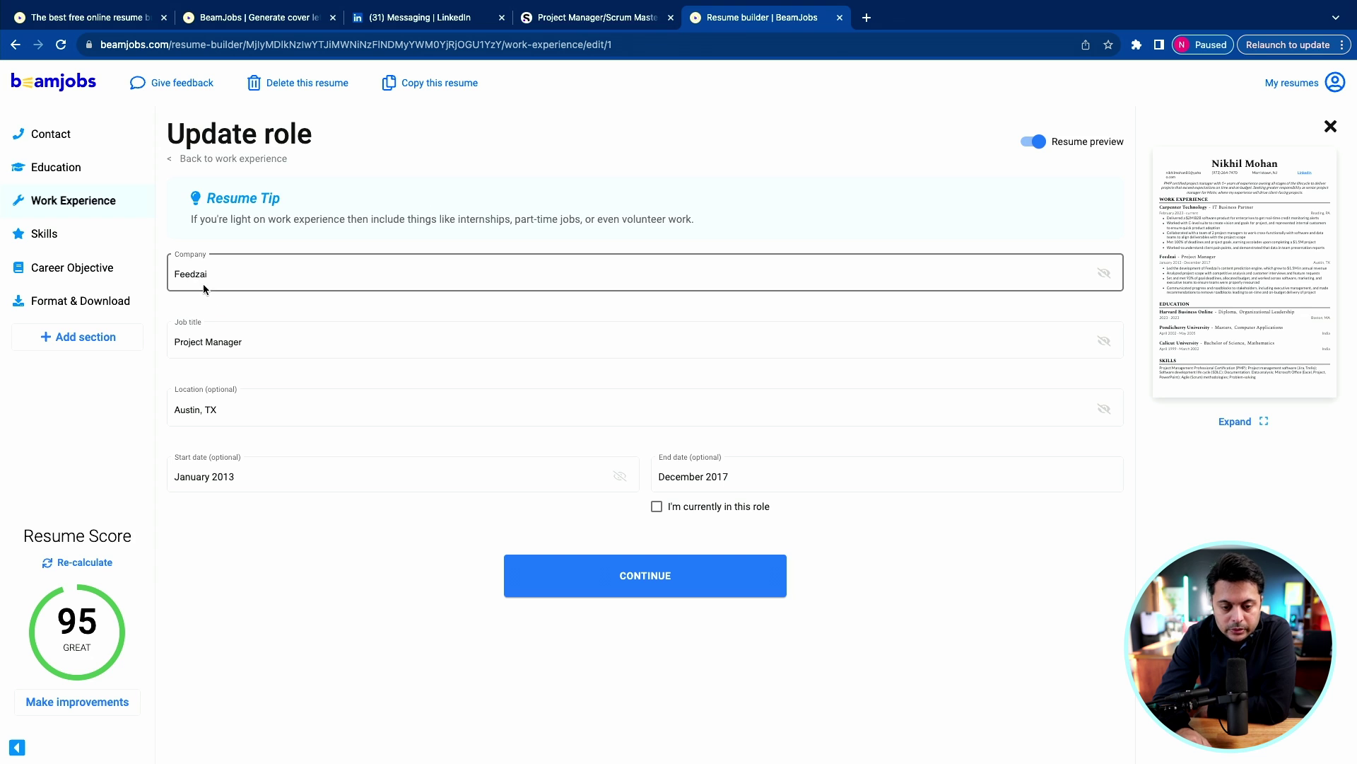
type("Honeywell")
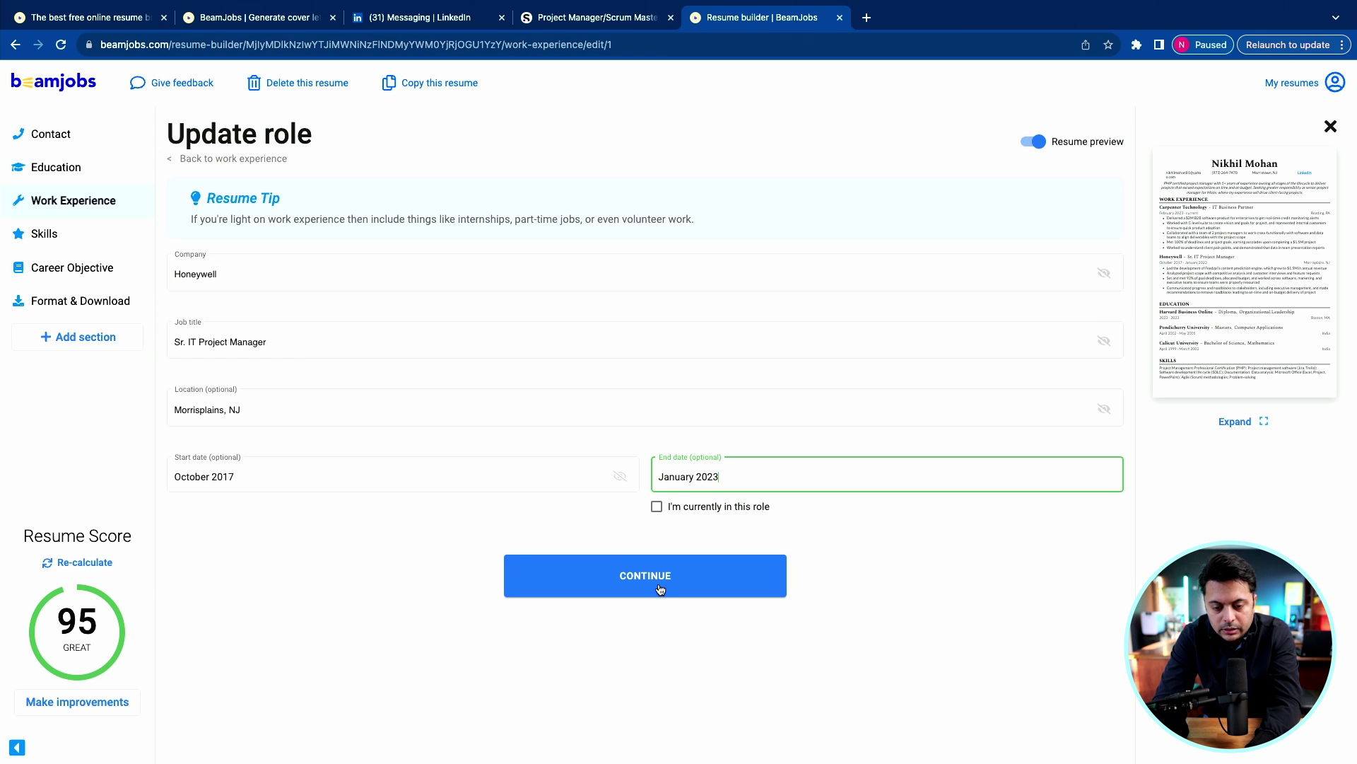
left_click(660, 589)
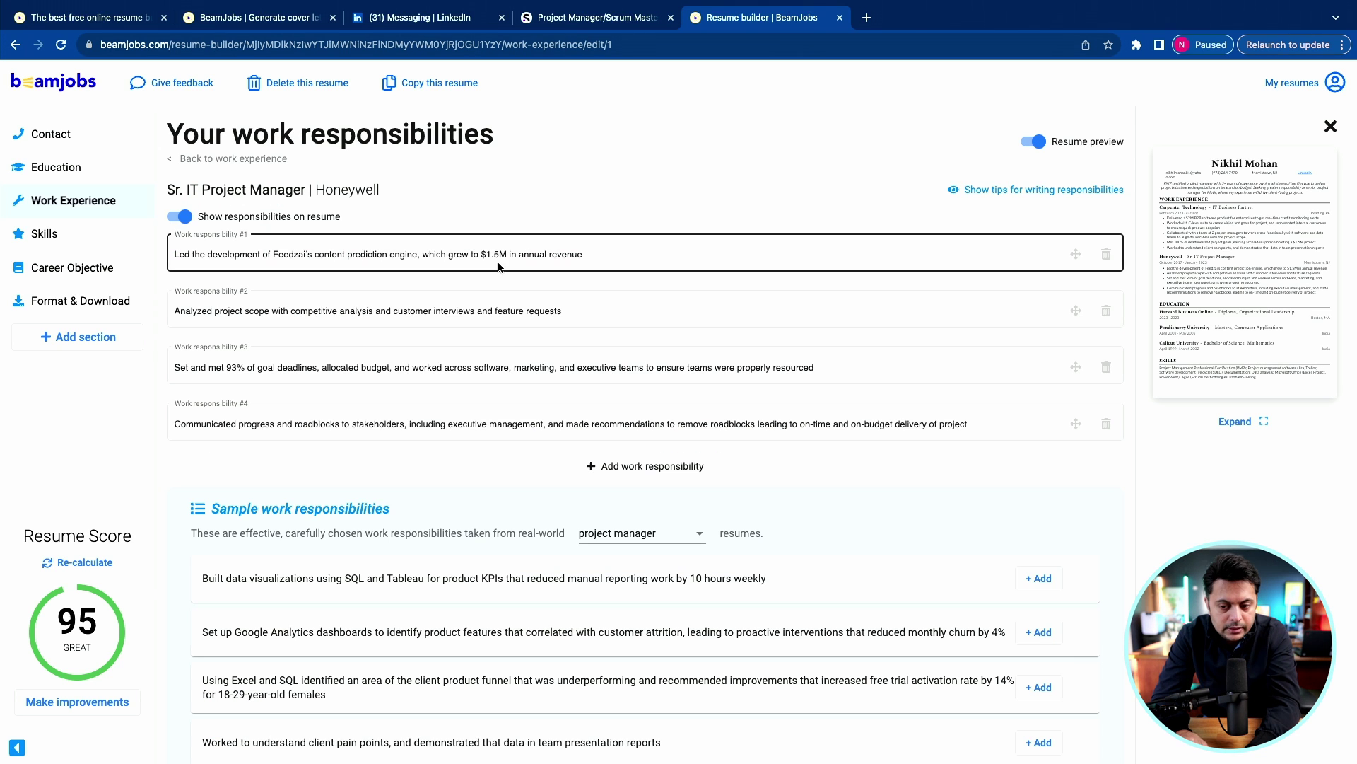
Replace responsibility #1 with the pasted M&A integration text and save the role.
left_click(588, 253)
key("ctrl+a")
type("Led the IT M&A Integration team to integrate a business of $1.2B in annual revenue")
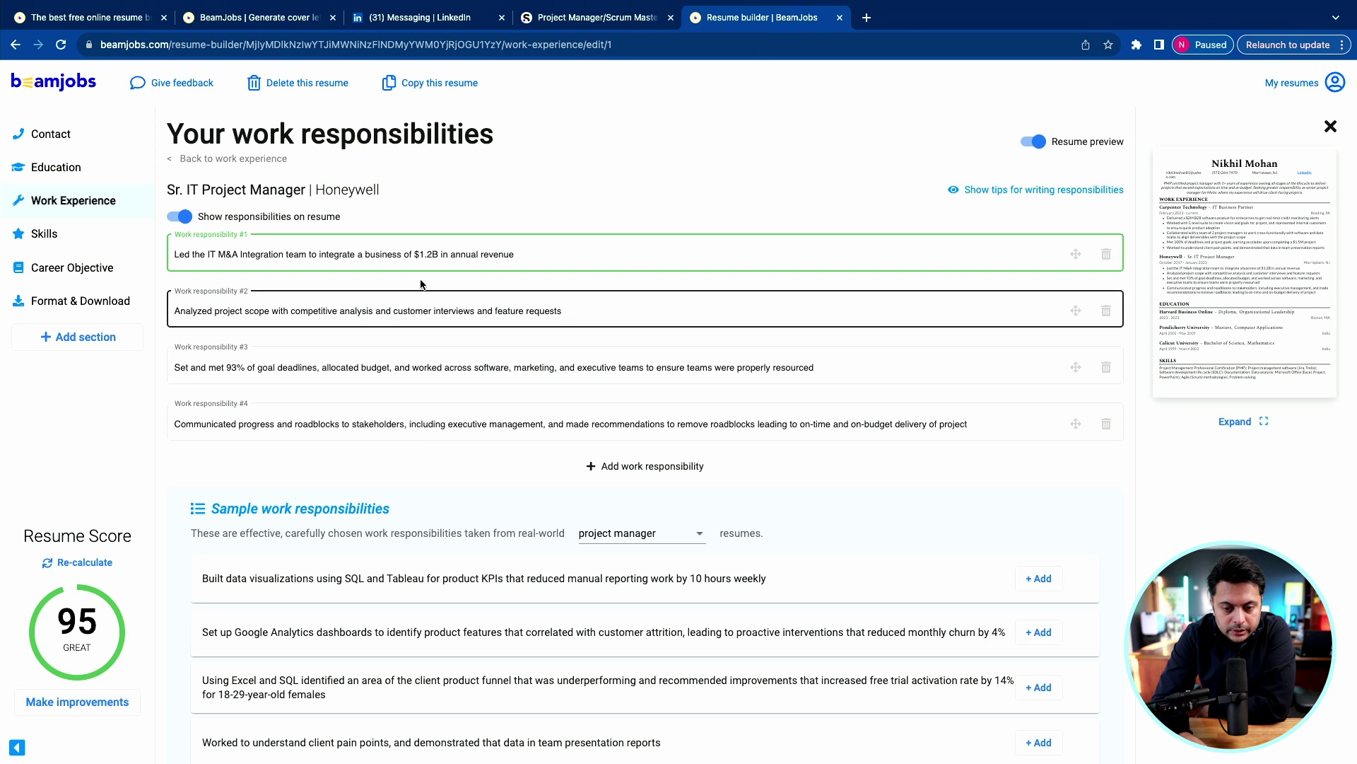
left_click(401, 306)
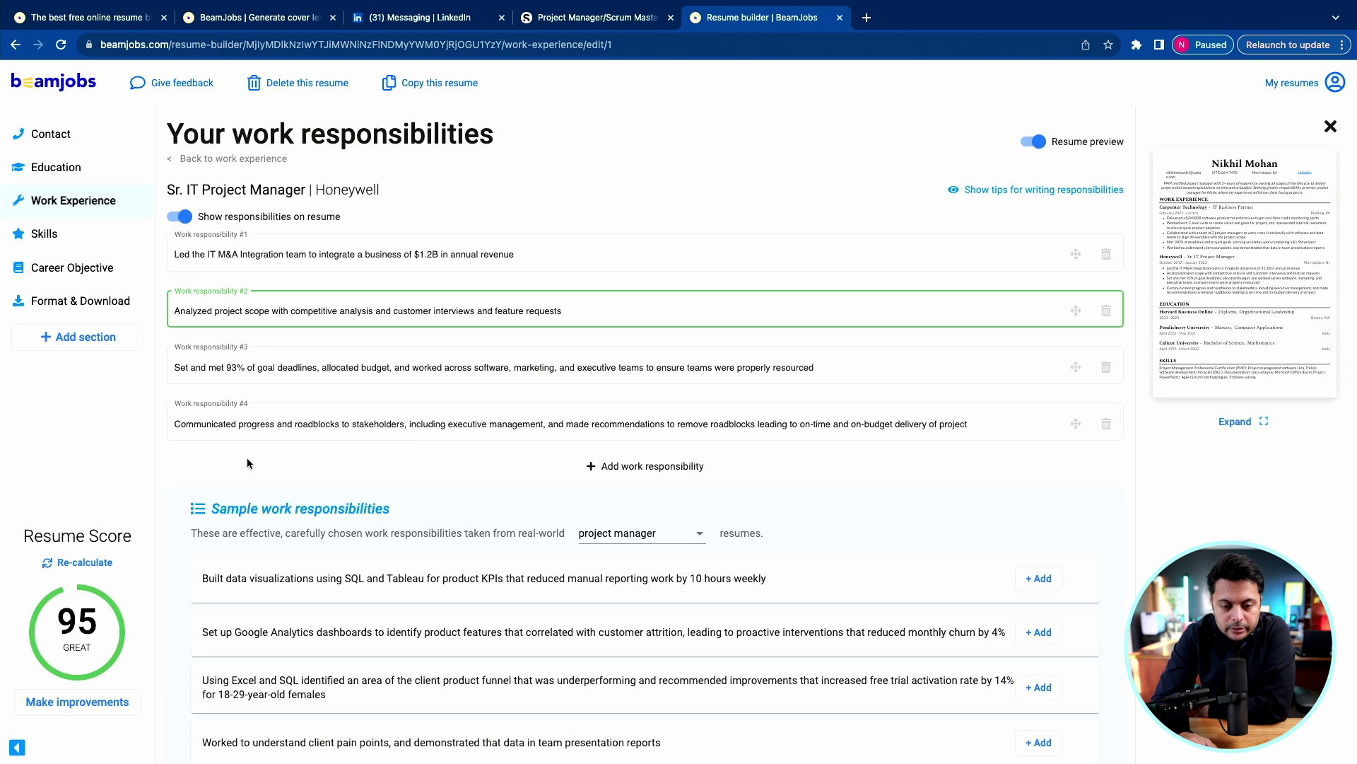
scroll(327, 408, "down", 2)
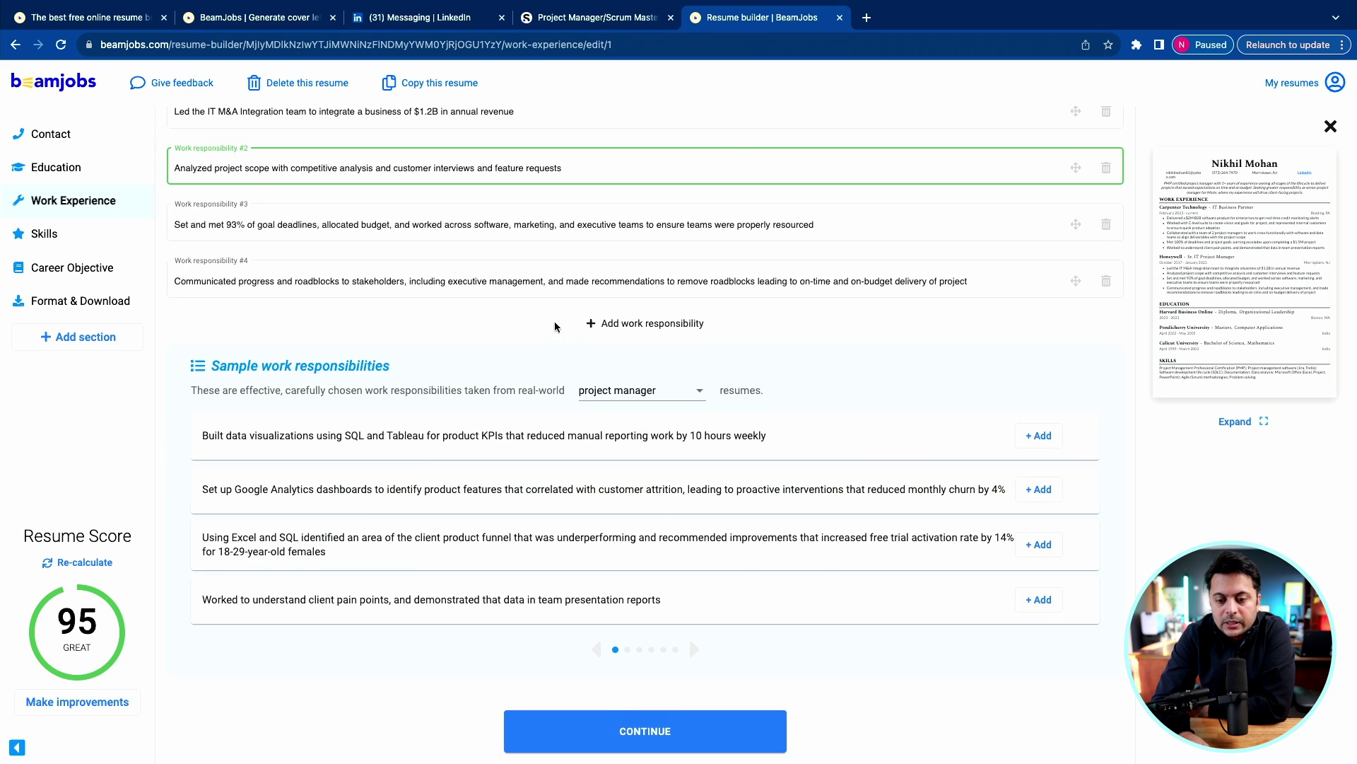
left_click(654, 741)
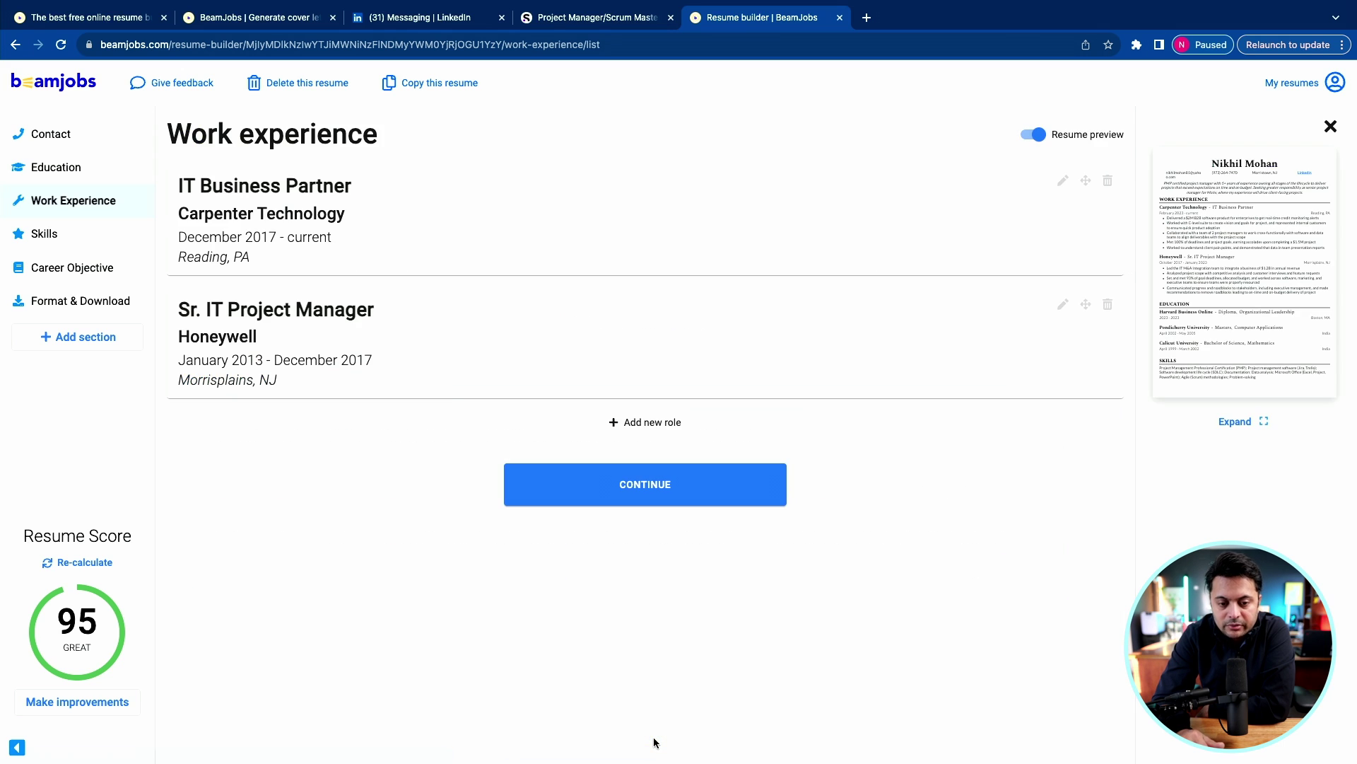
Add a Certifications section to the resume from the skills page.
left_click(676, 493)
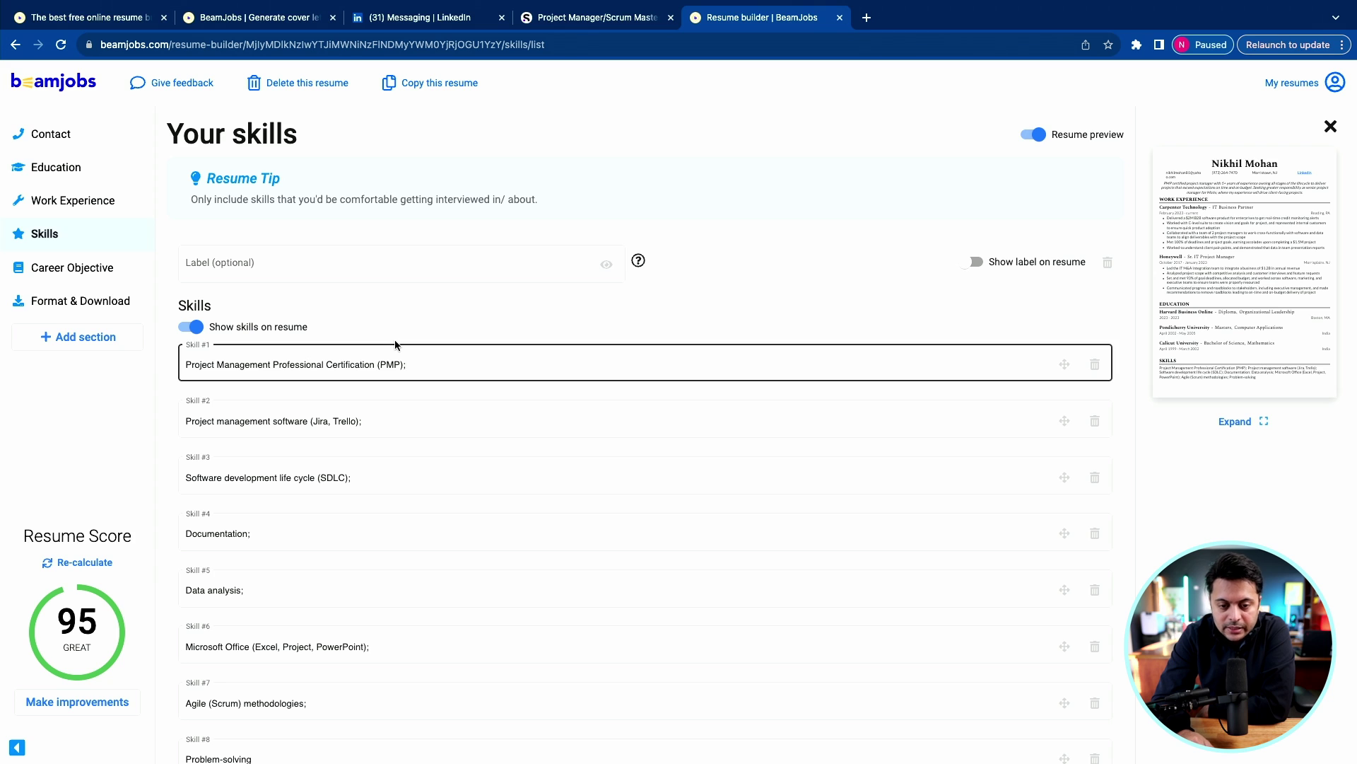
scroll(382, 339, "down", 3)
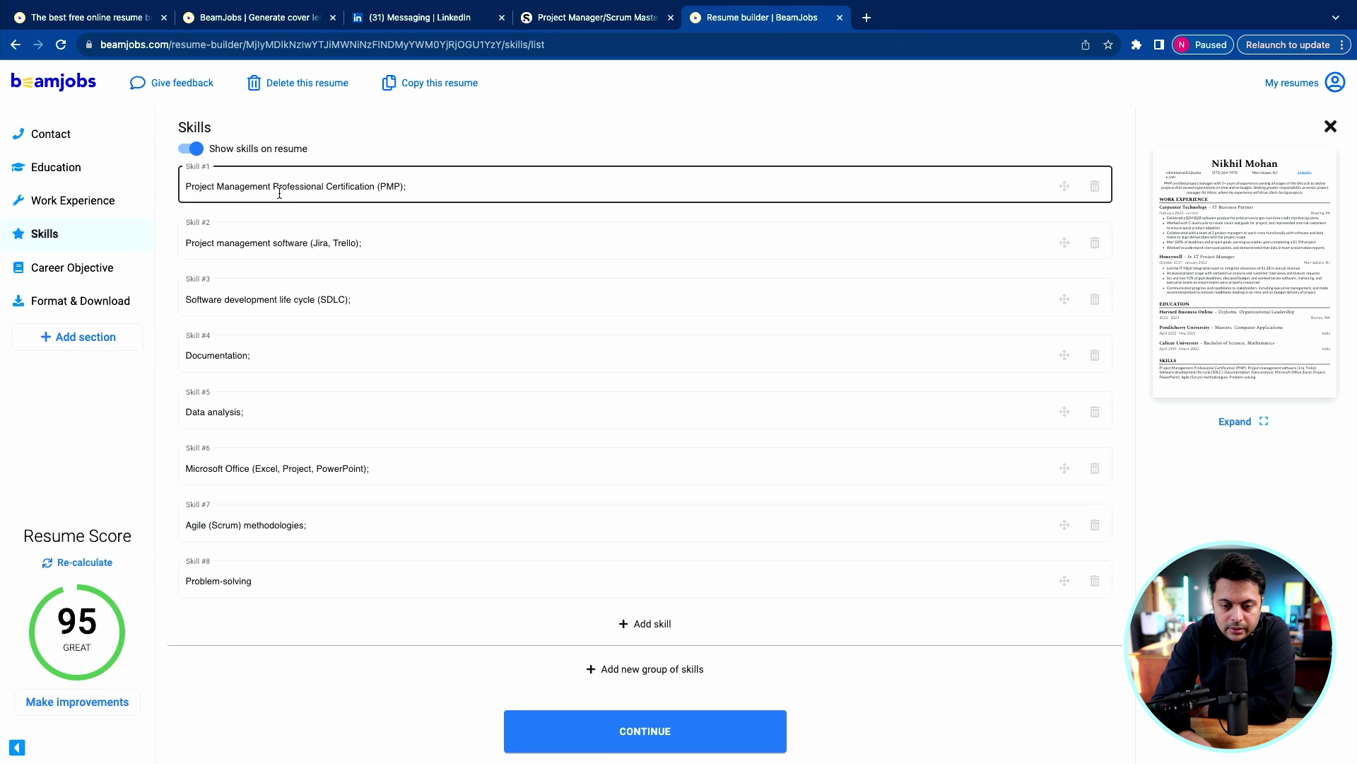
left_click(96, 338)
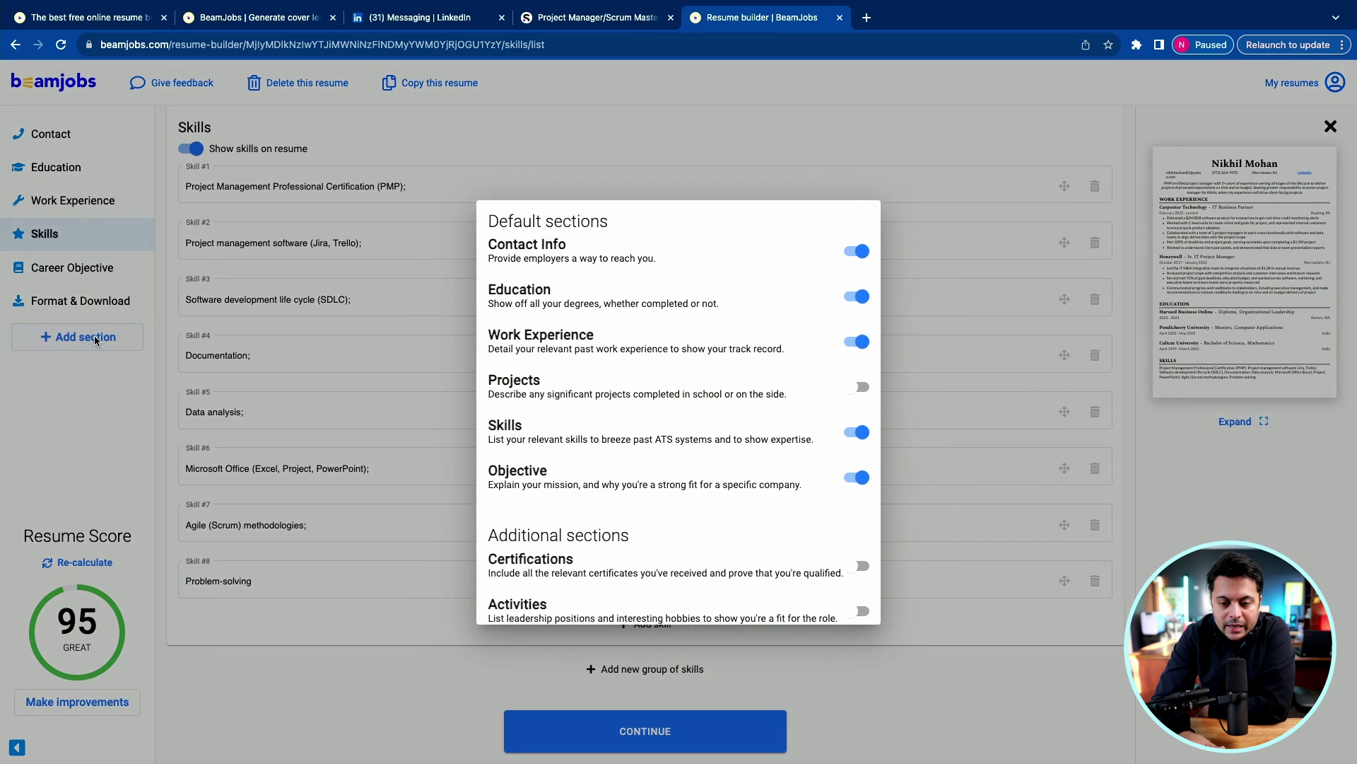
scroll(610, 424, "down", 2)
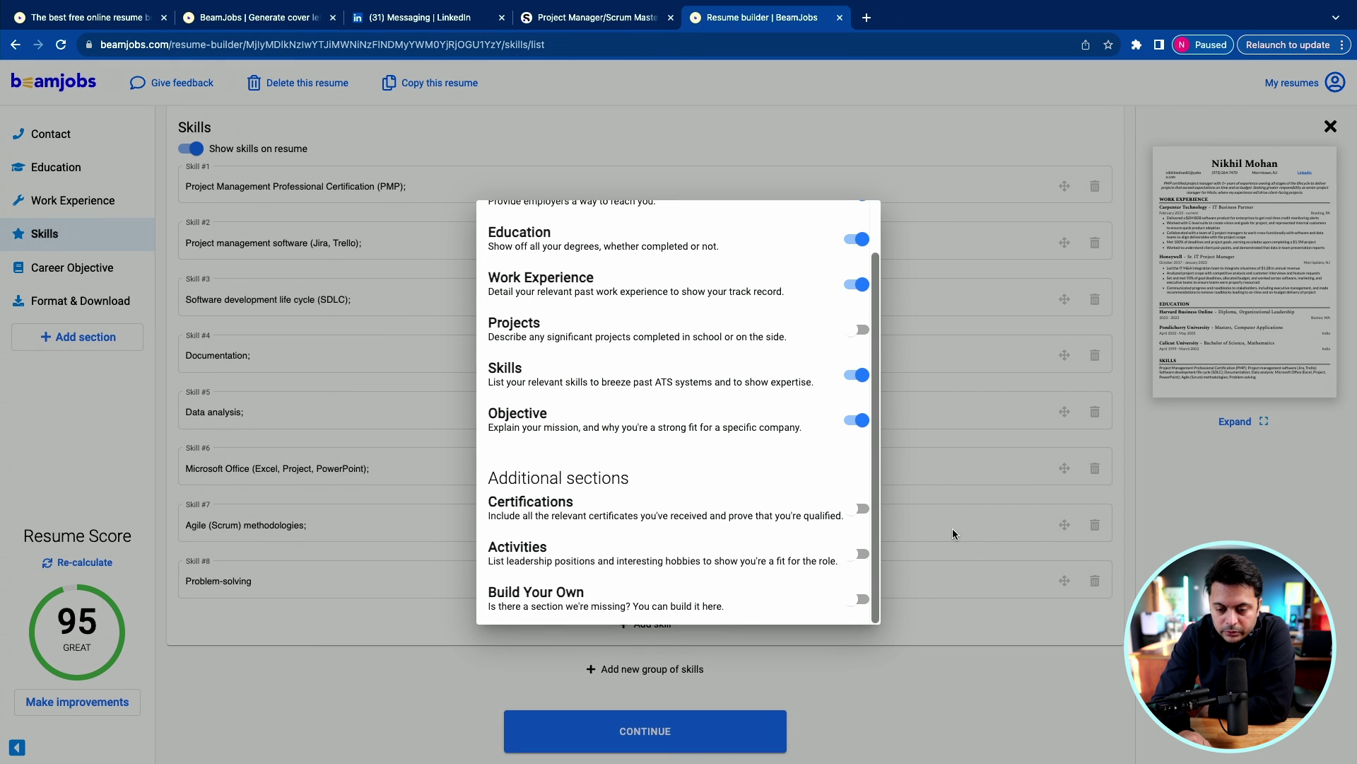
left_click(862, 510)
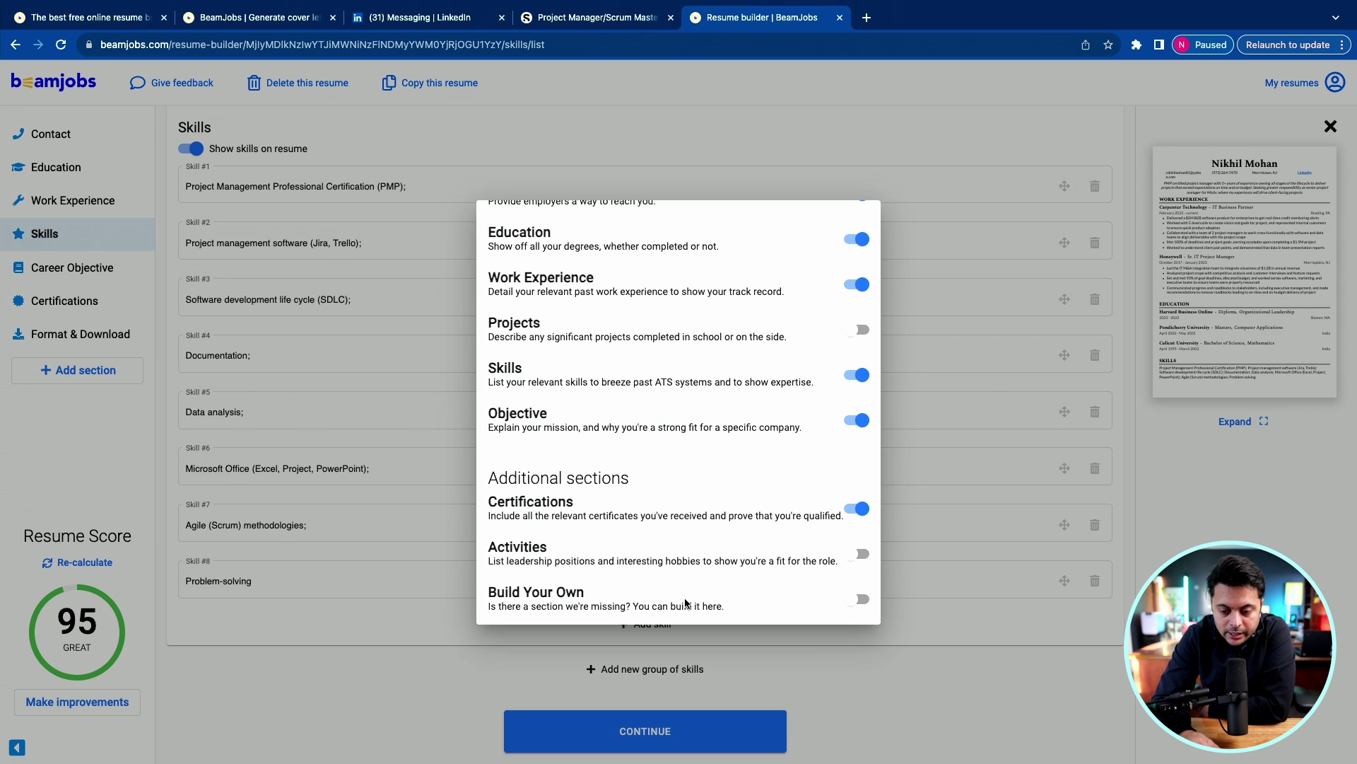
scroll(684, 469, "up", 1)
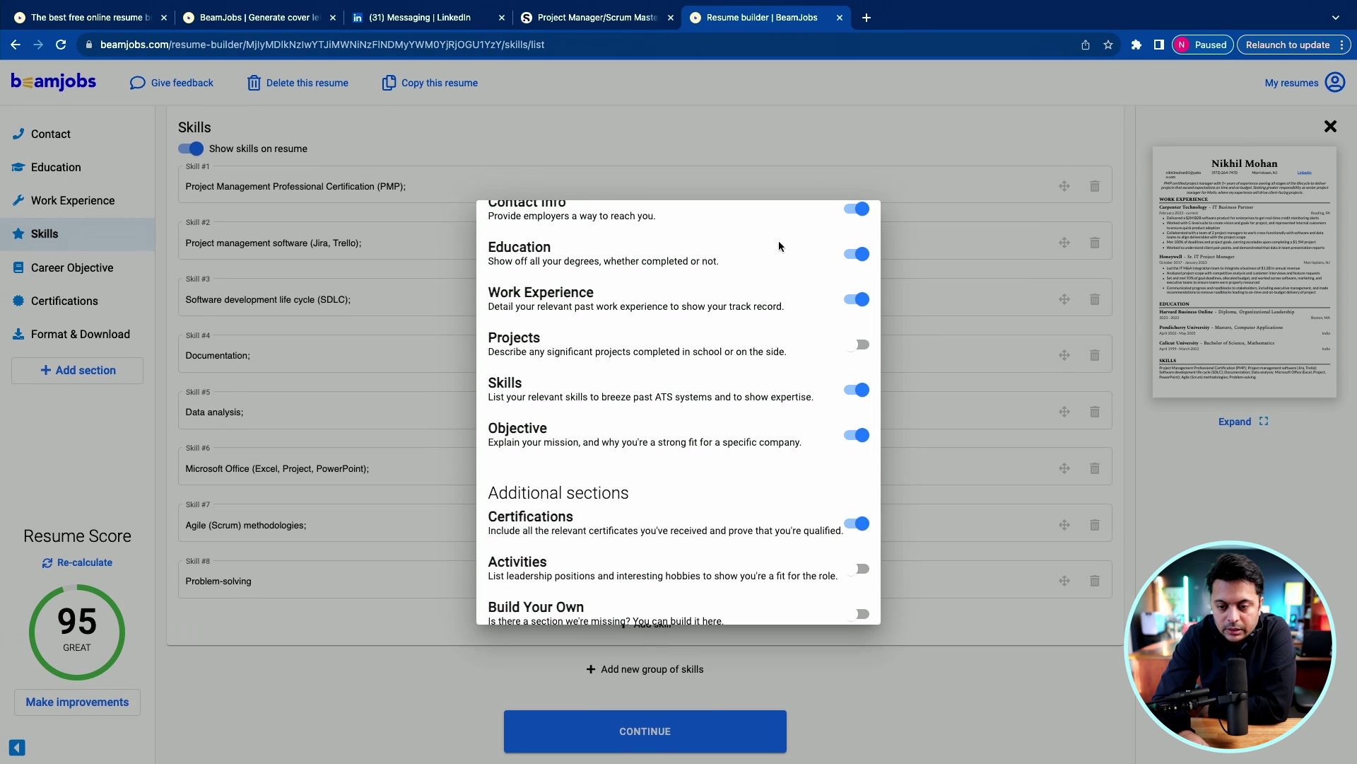
left_click(418, 536)
left_click_drag(67, 303, 42, 257)
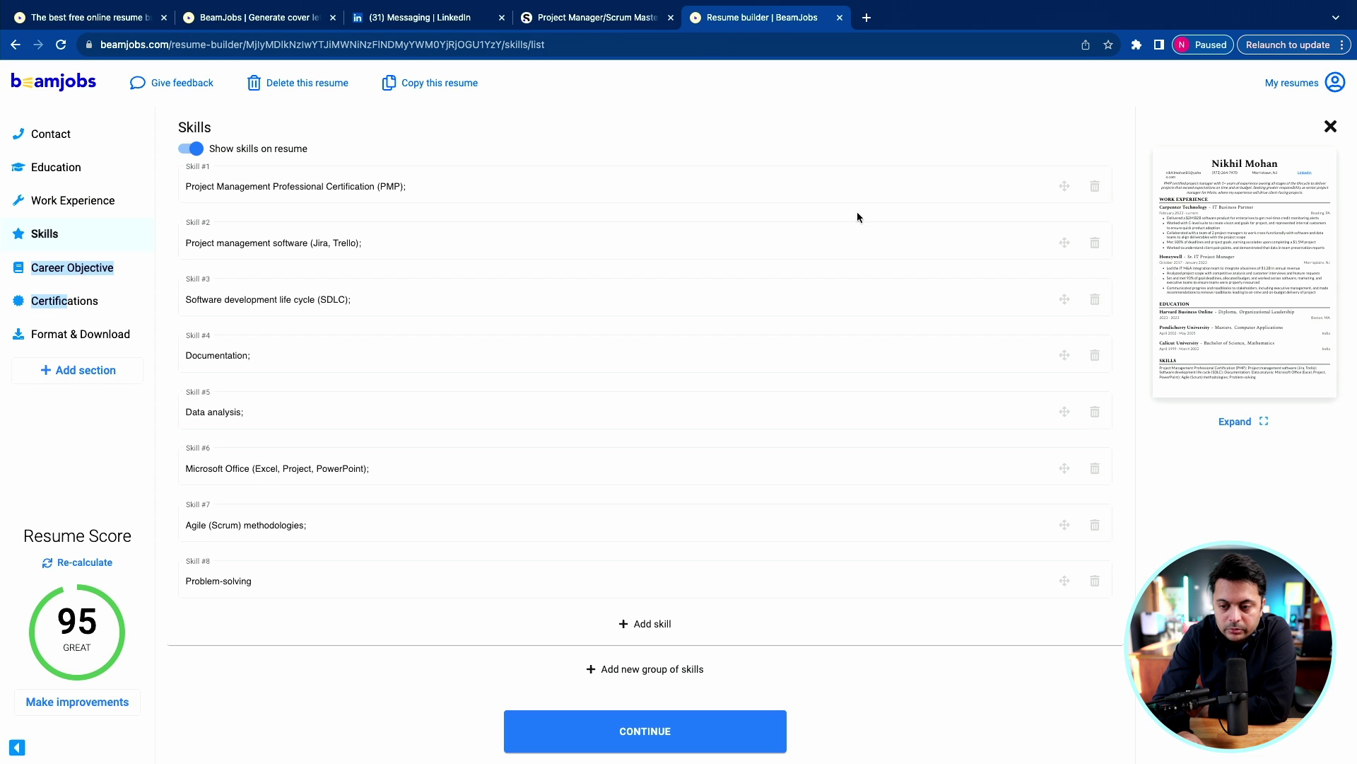
Delete the PMP skill and add Confluence, MS Project, IT PPM, CA Clarity, Change Management, SOW, procurement.
left_click(1095, 186)
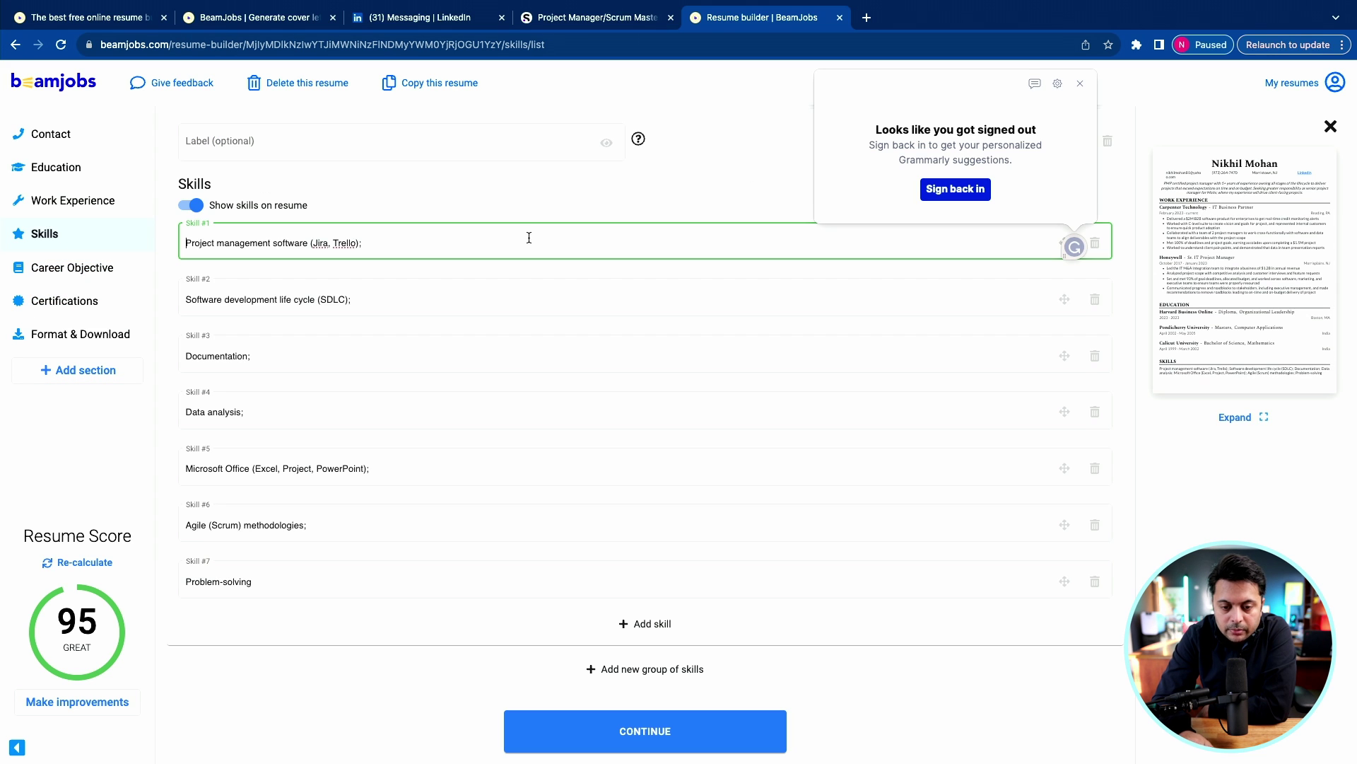
left_click(332, 242)
type("Confluence, MS")
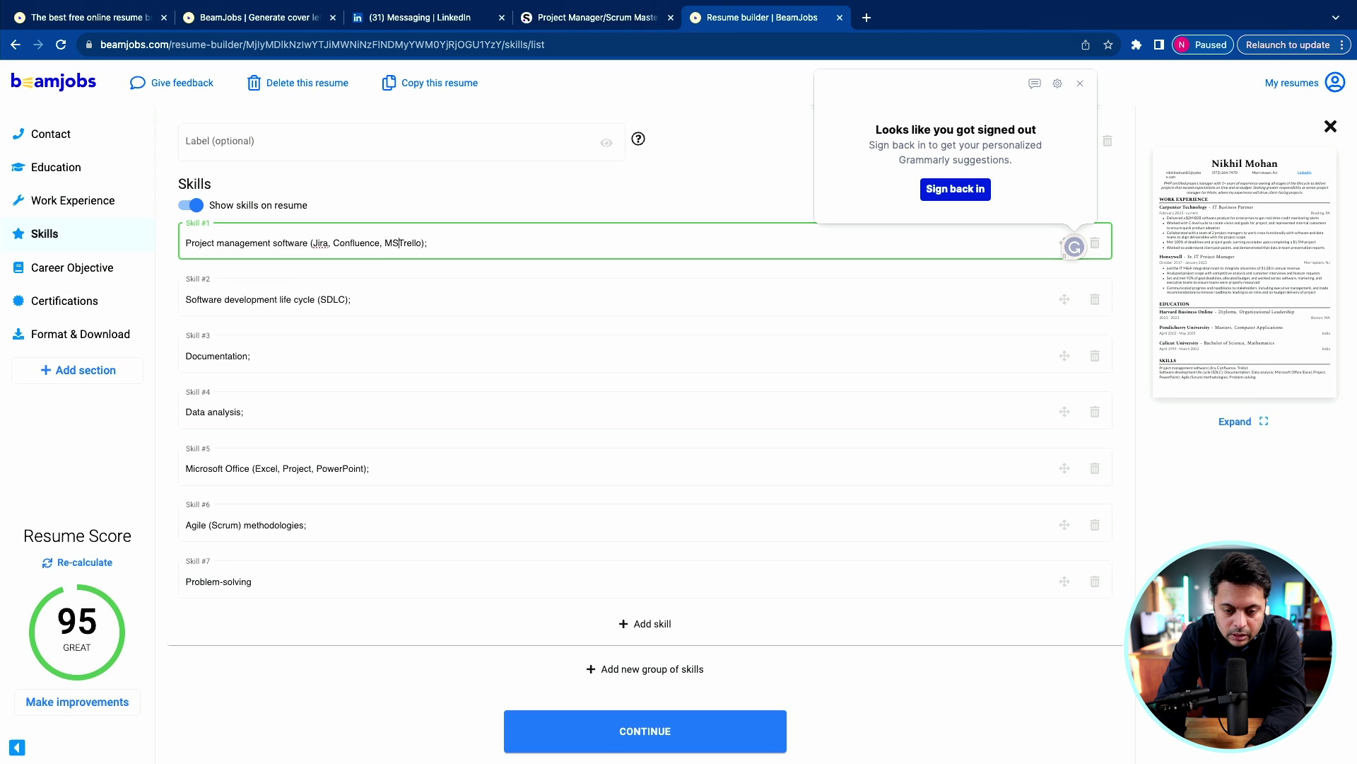
type(" Project, ")
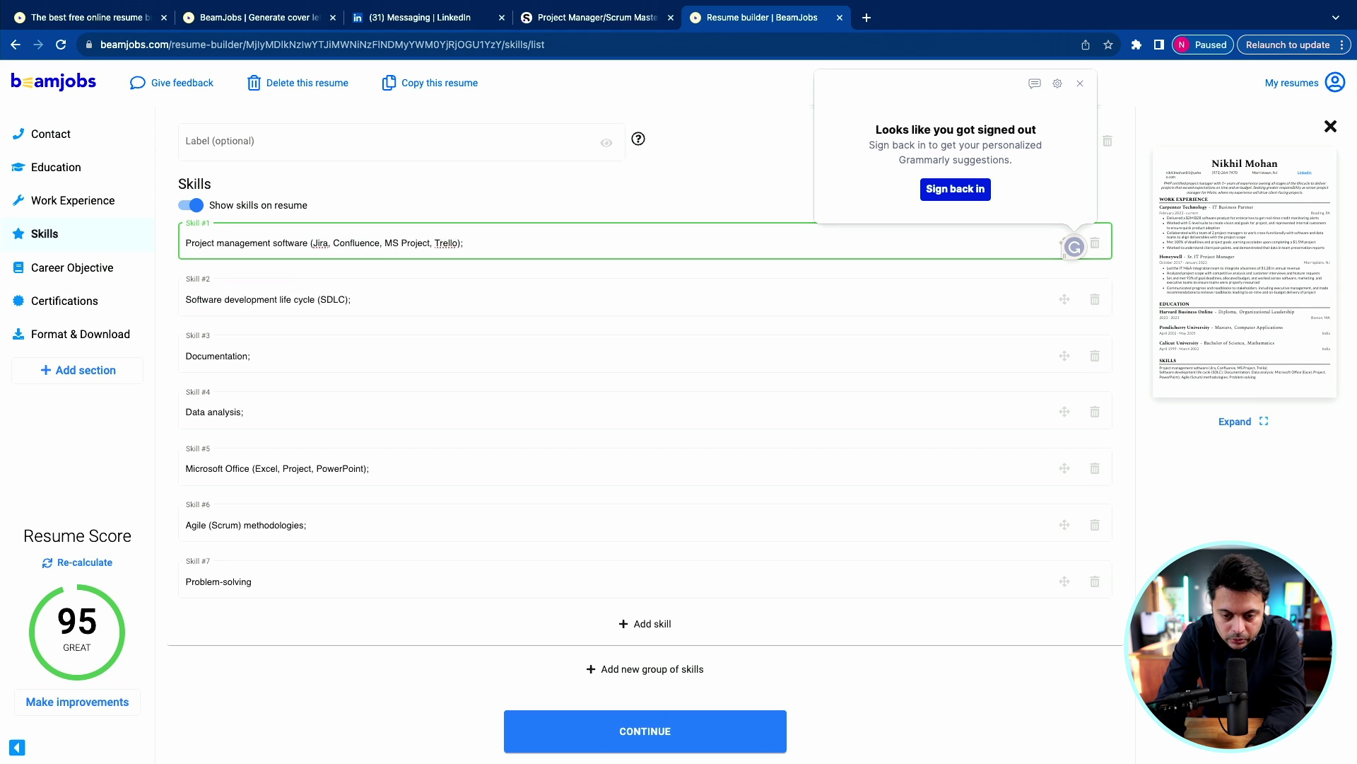
type("IT PPM, CA Clarity,")
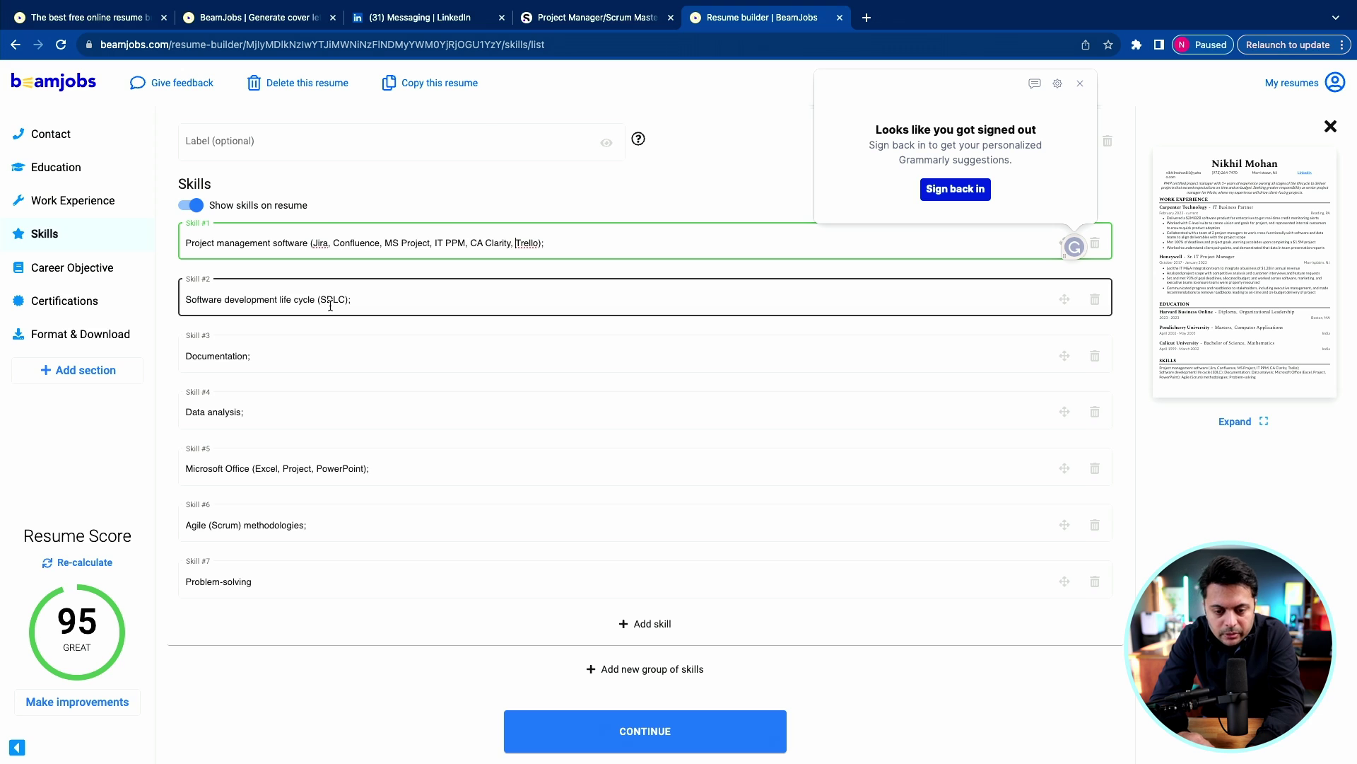
left_click(1080, 84)
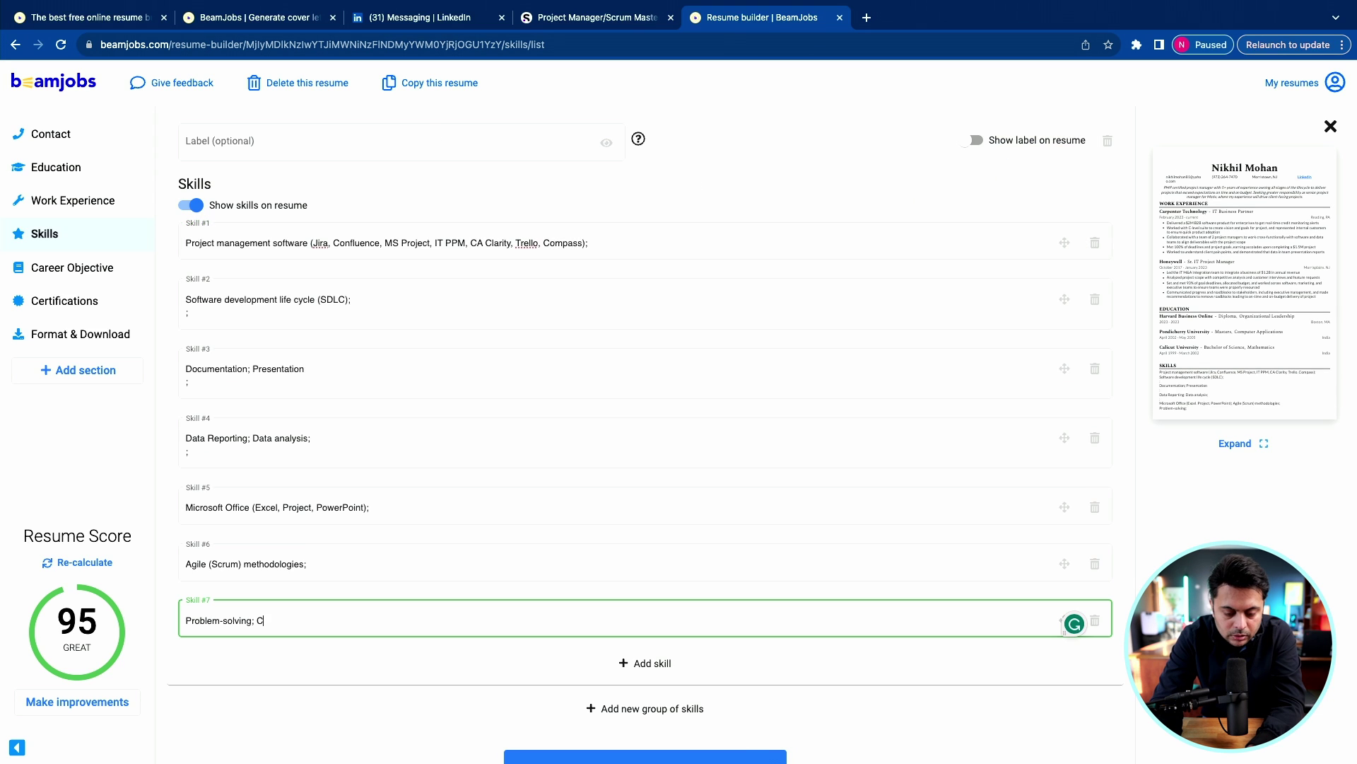
type("ange Manage")
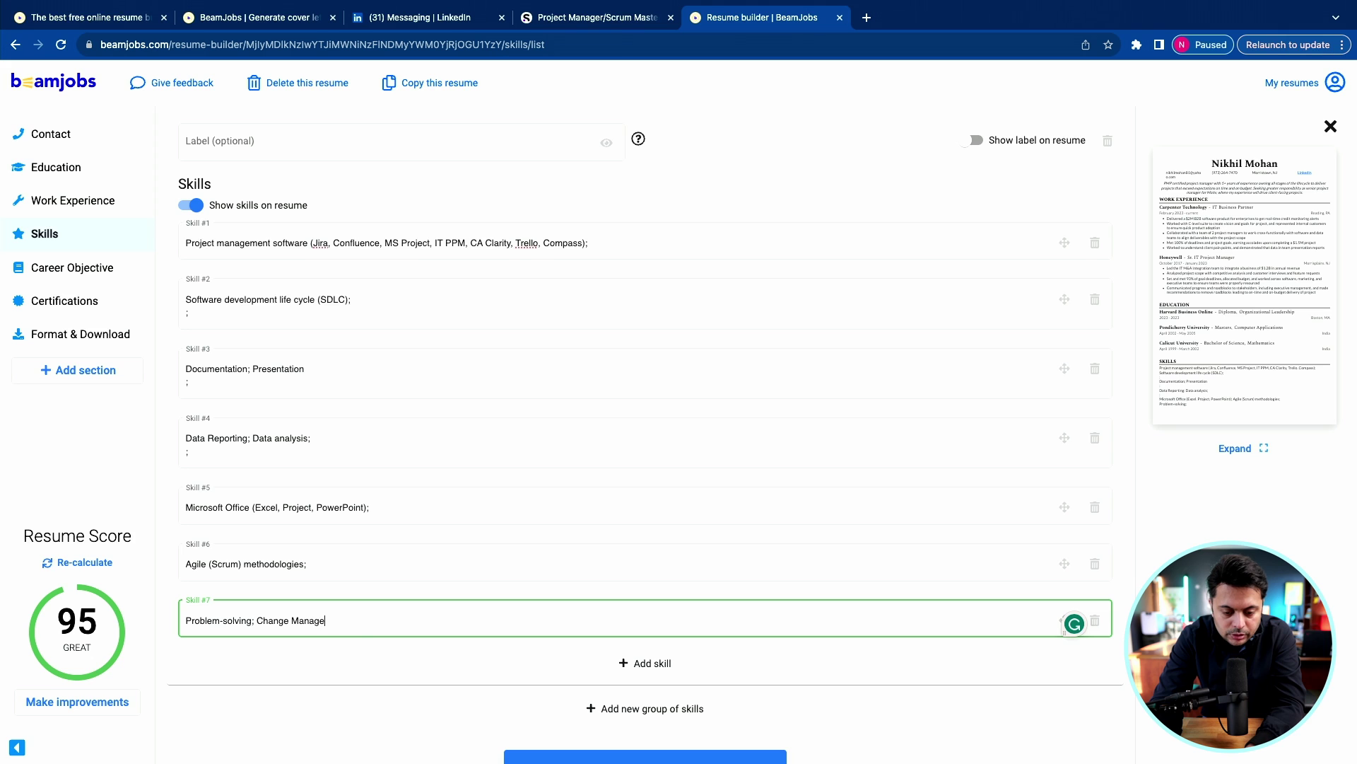
type("ment; SOW; p")
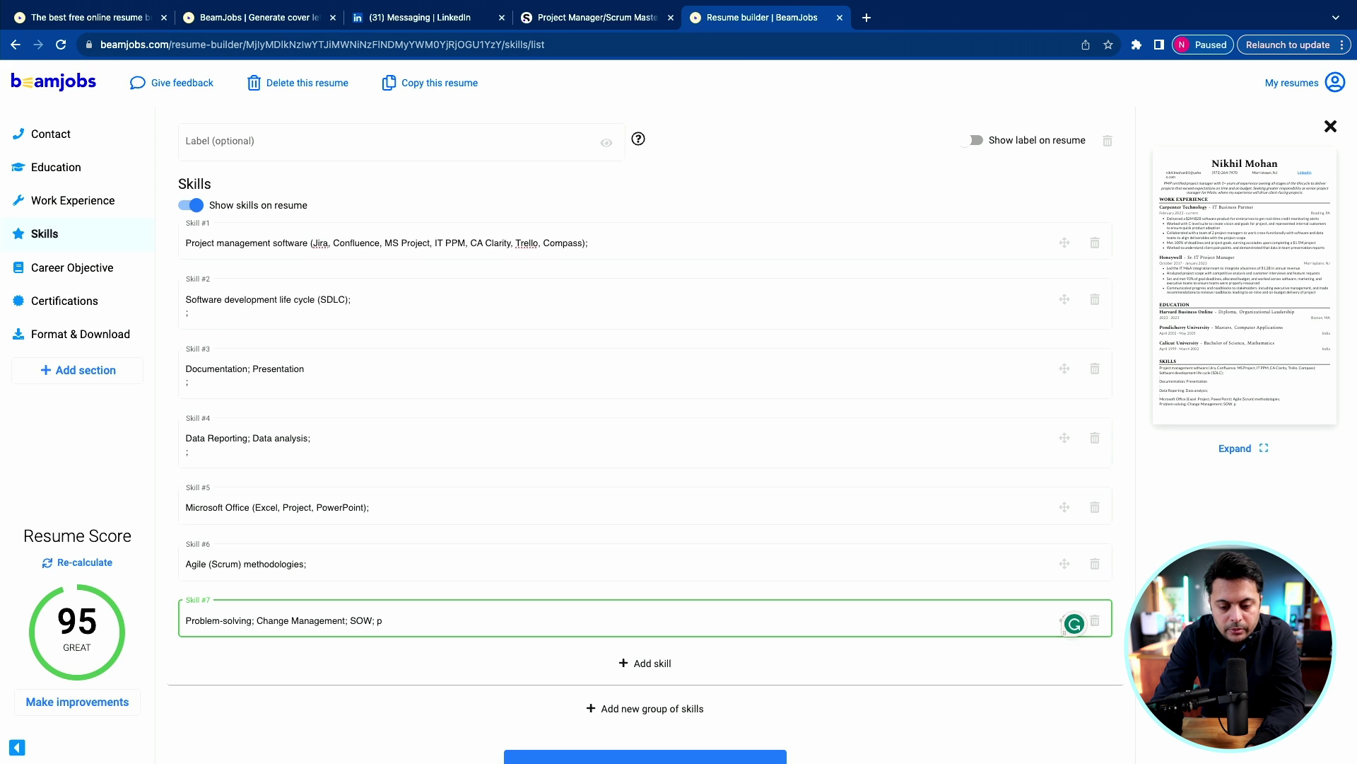
type("rocurement")
scroll(503, 628, "down", 1)
left_click(645, 732)
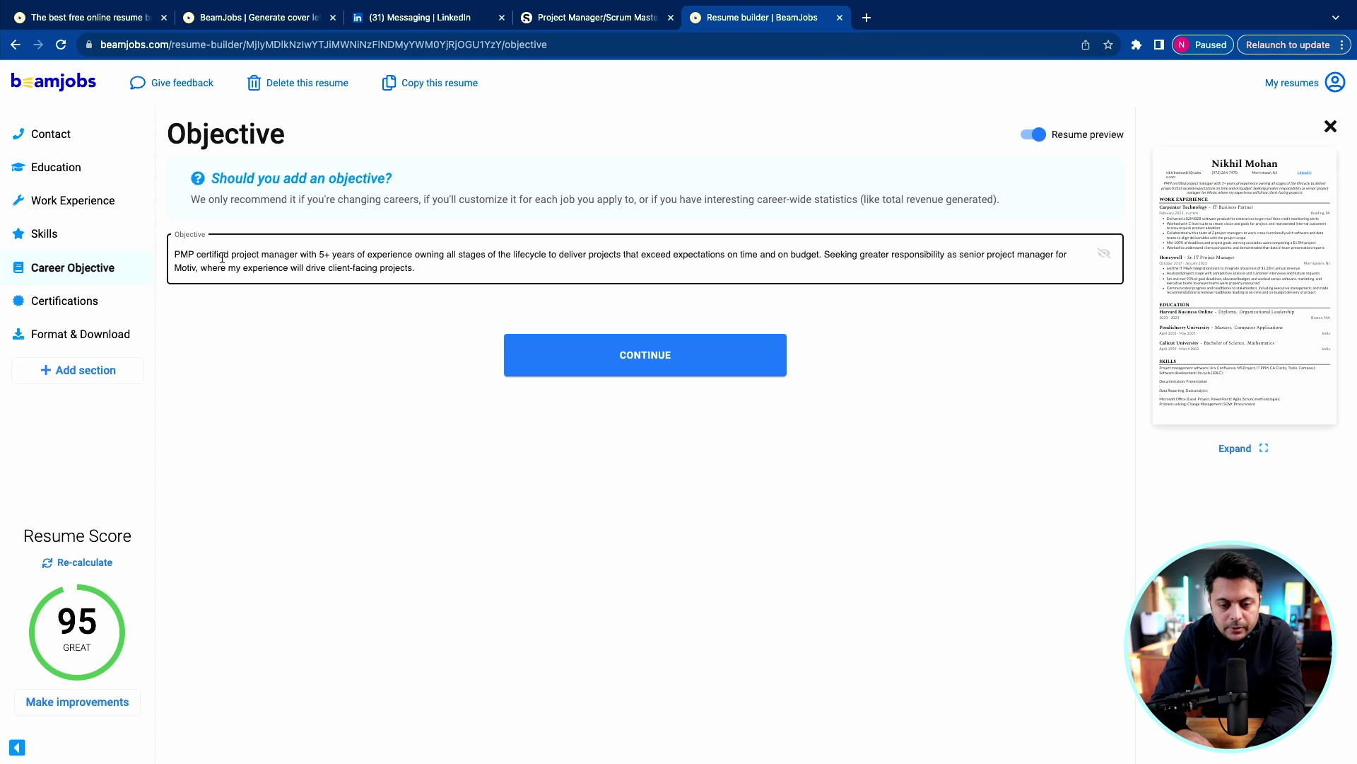
Edit the objective to say 19+ years of experience and Sanofi instead of Motiv.
double_click(320, 256)
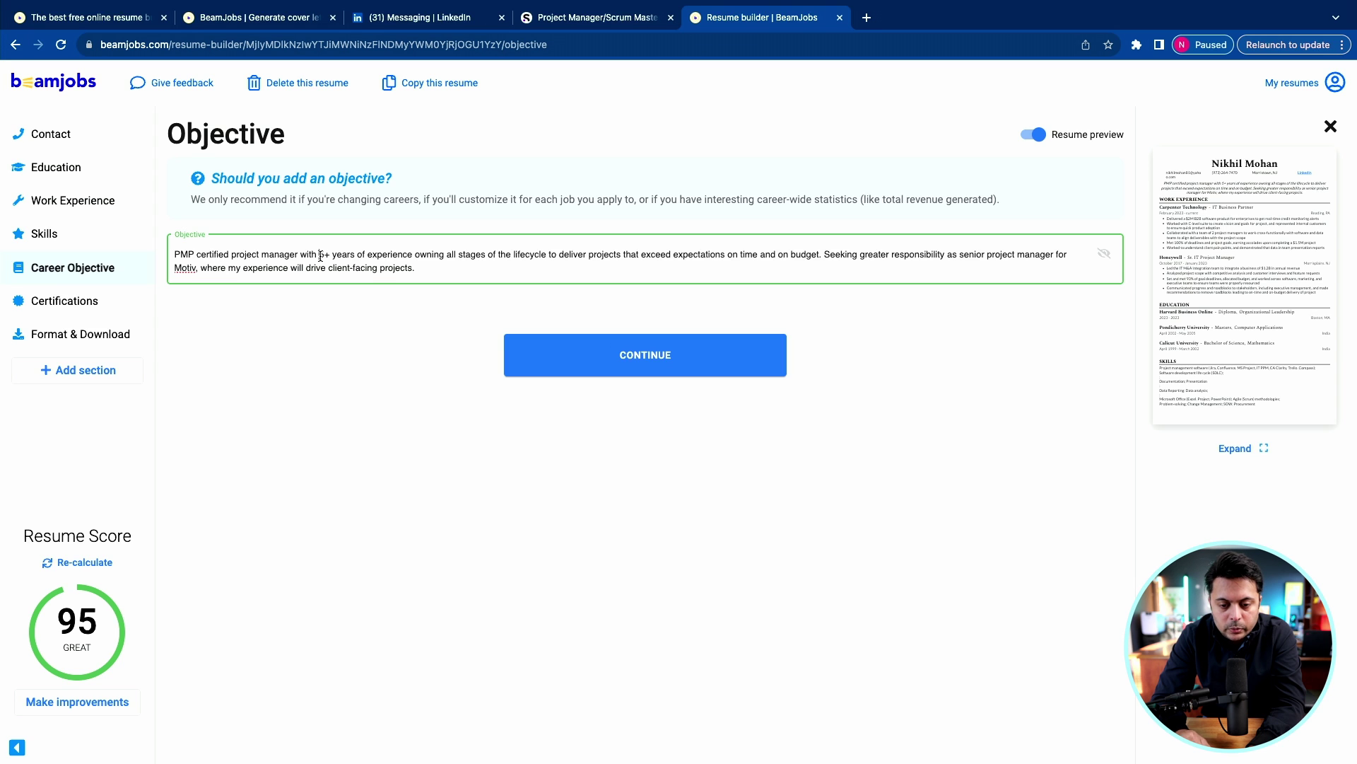
type("19")
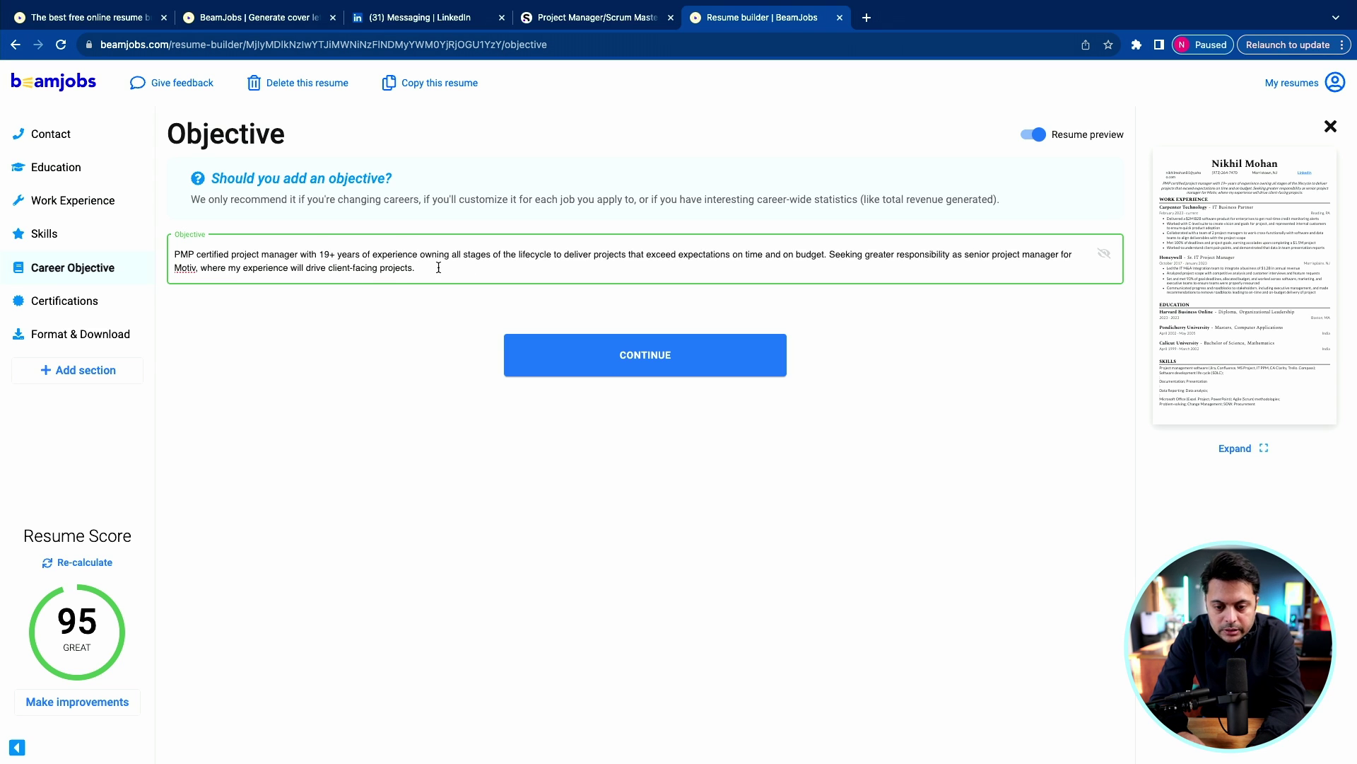
left_click_drag(175, 268, 199, 268)
type("Sa")
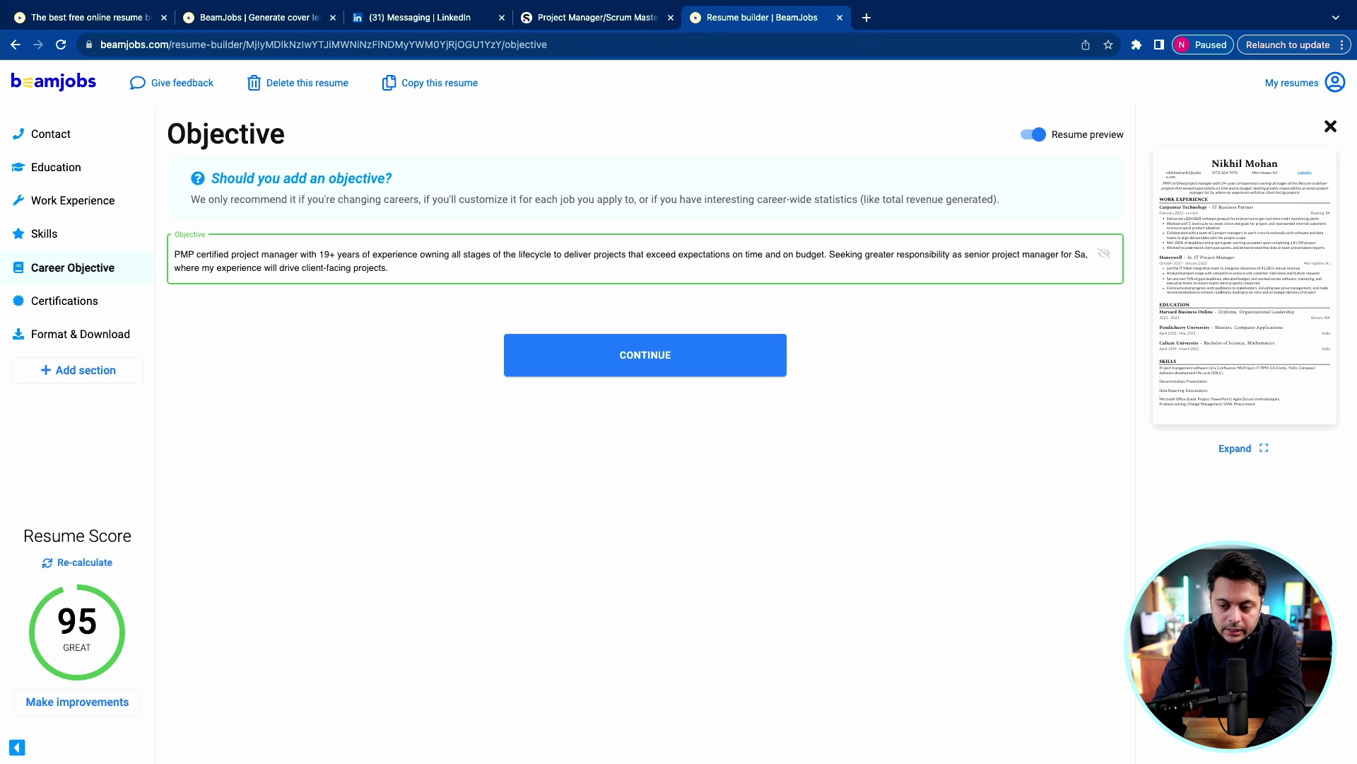
type("nofi")
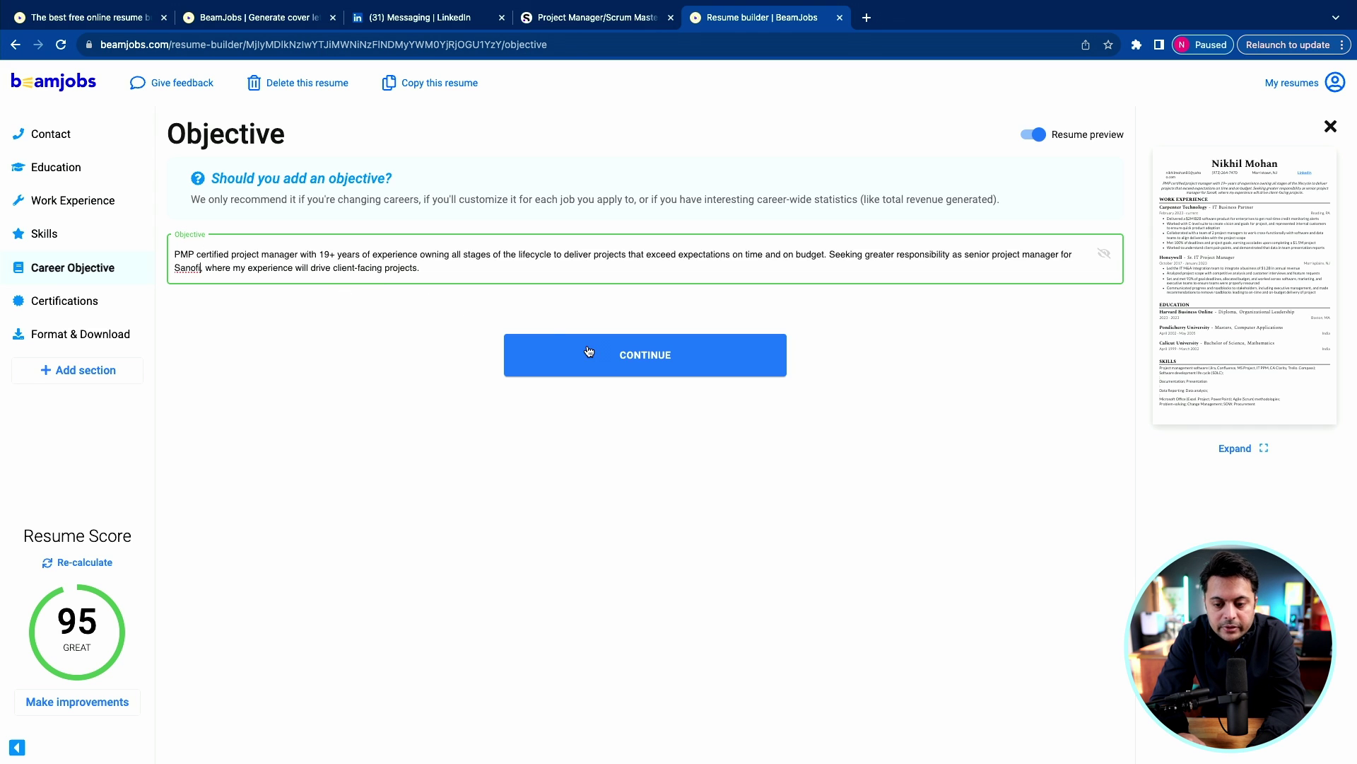
List PMP Certification and CSM Certification as the two certifications and finish the resume.
left_click(622, 355)
left_click(250, 310)
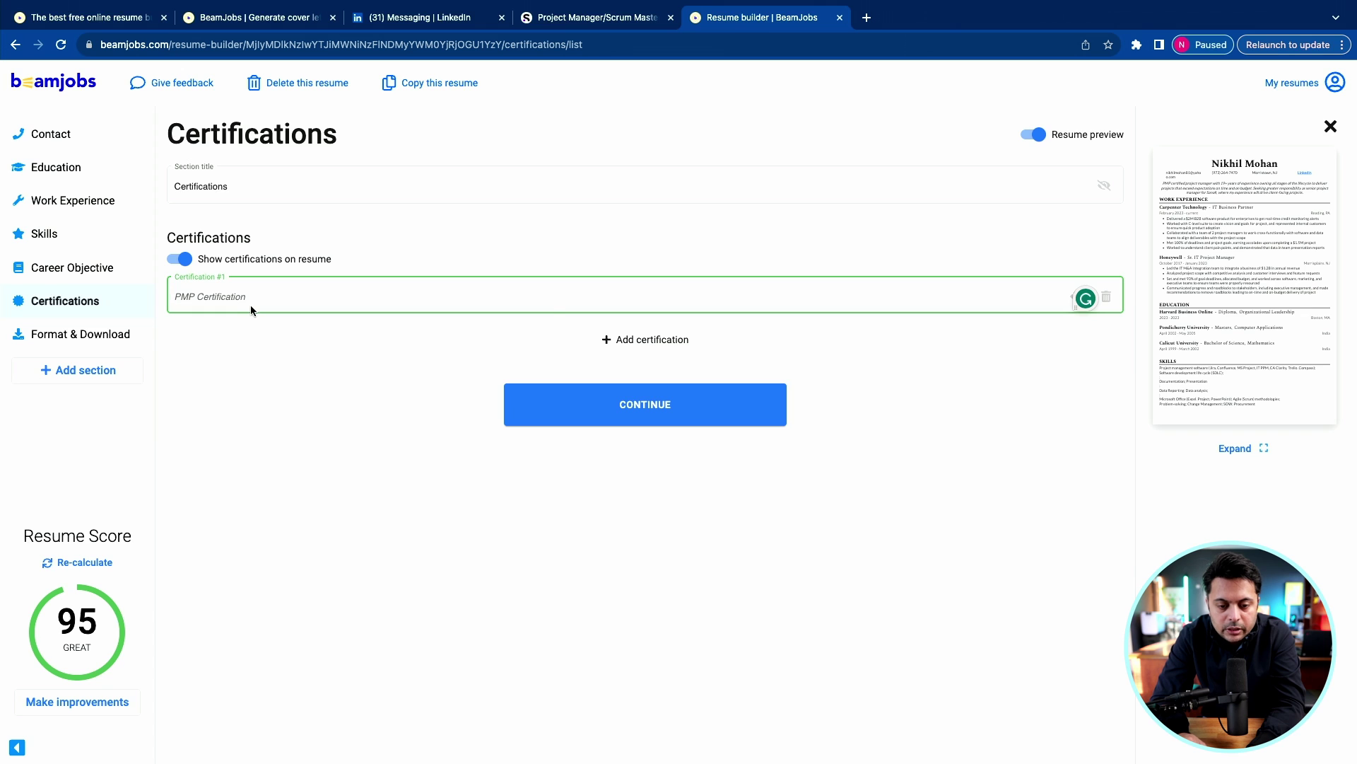
left_click(653, 339)
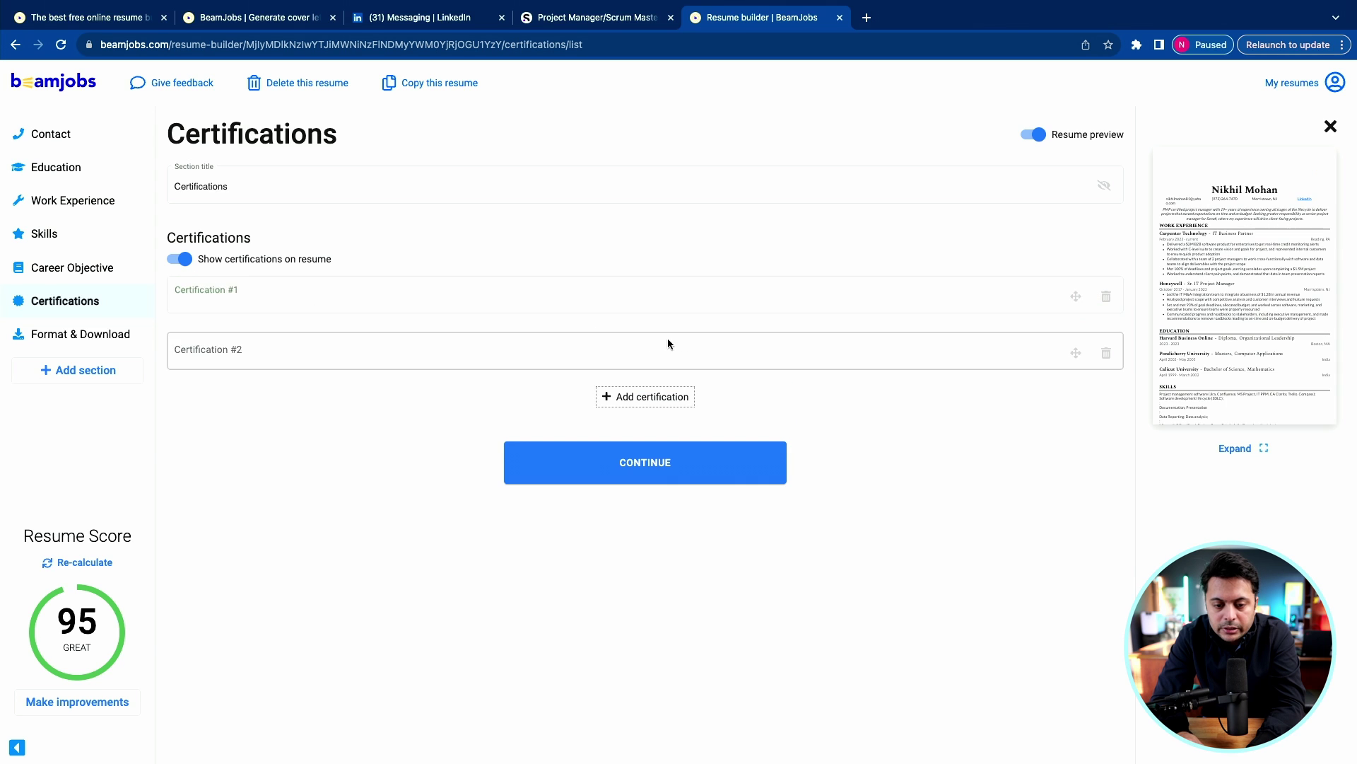
left_click(455, 297)
type("PMP Certifi")
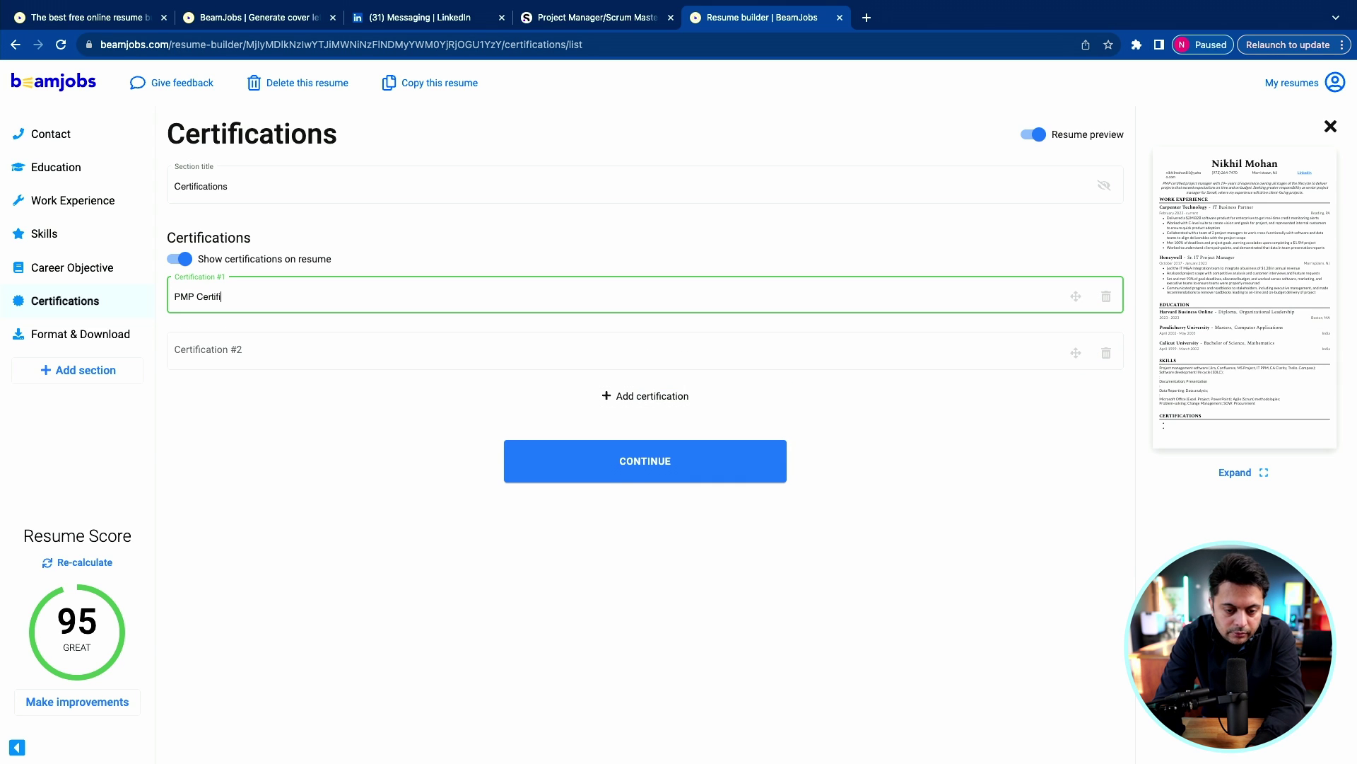
type("cation")
left_click(388, 350)
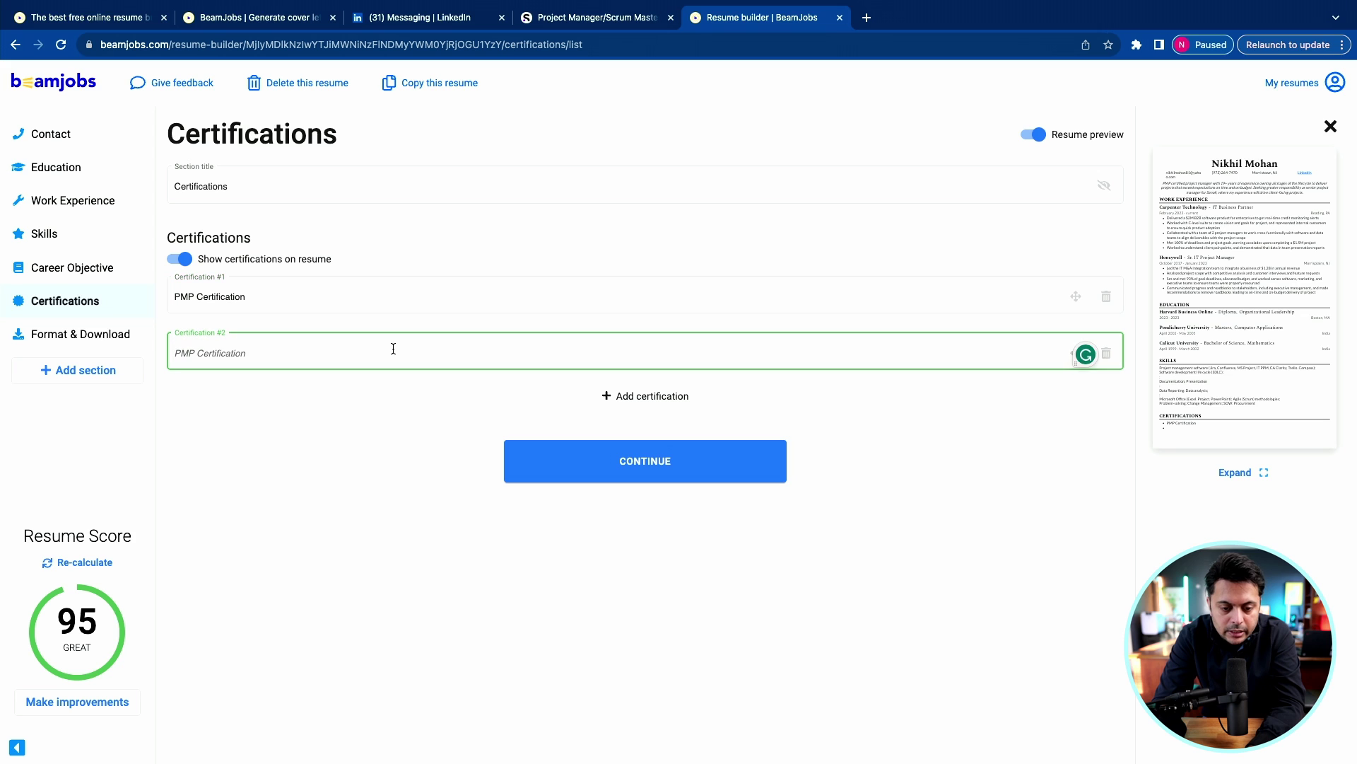
type("CSM Certification")
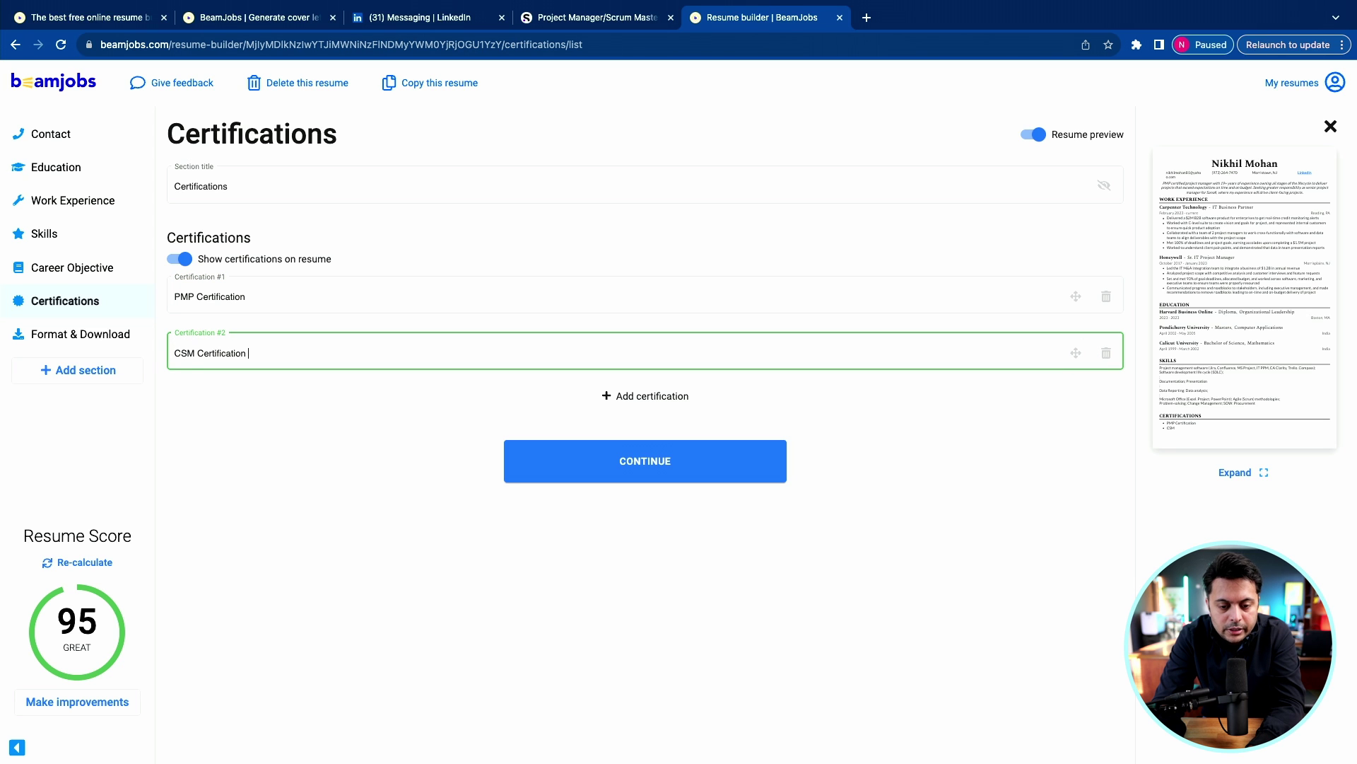
left_click(645, 460)
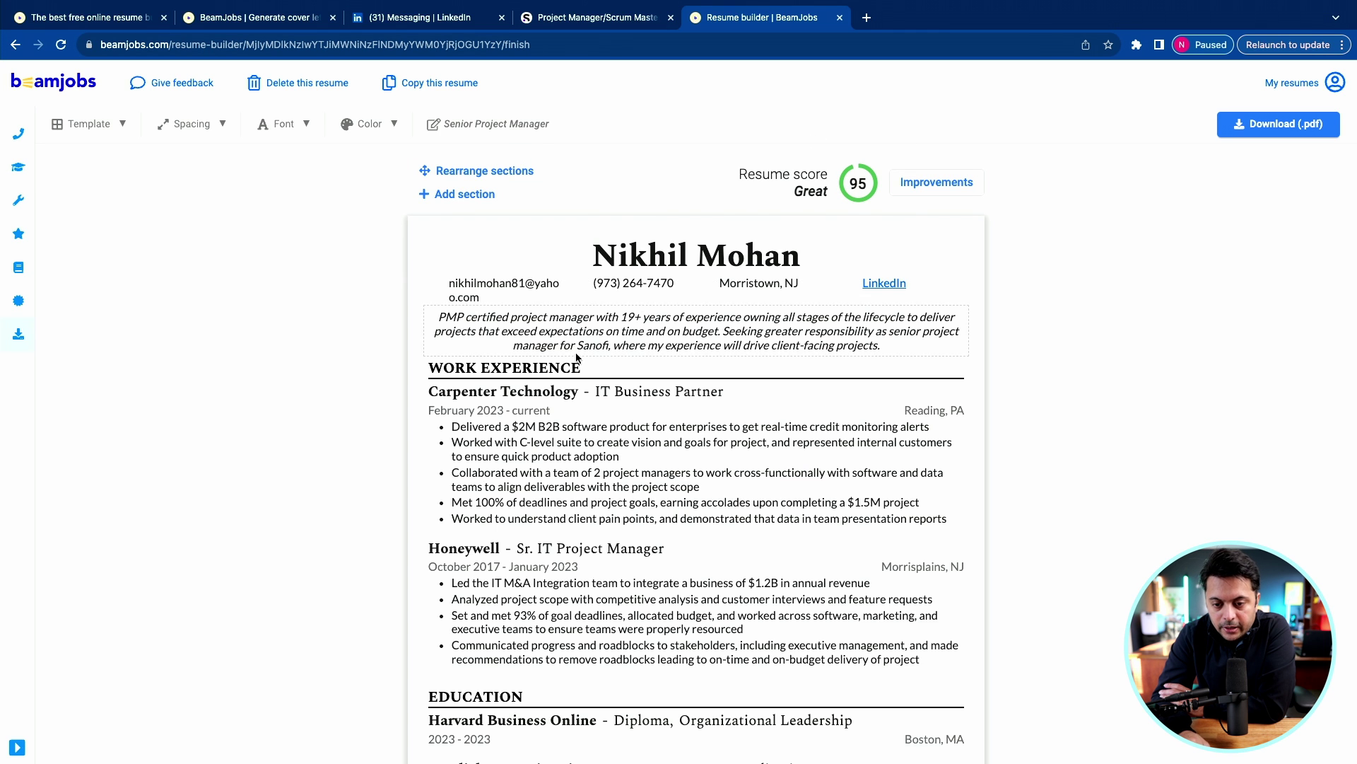
Enter rearranging mode and drag the Skills section above Education.
scroll(576, 357, "down", 8)
scroll(576, 357, "up", 8)
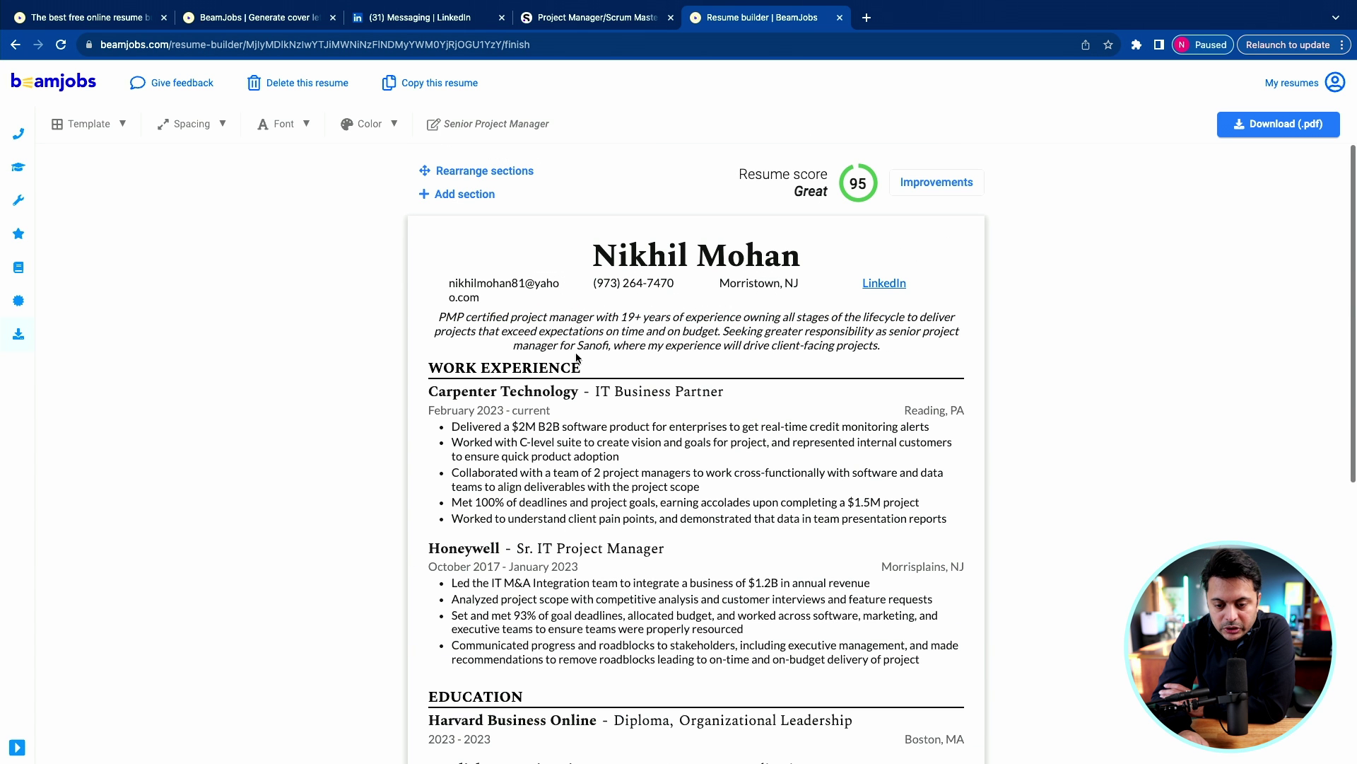
left_click(470, 172)
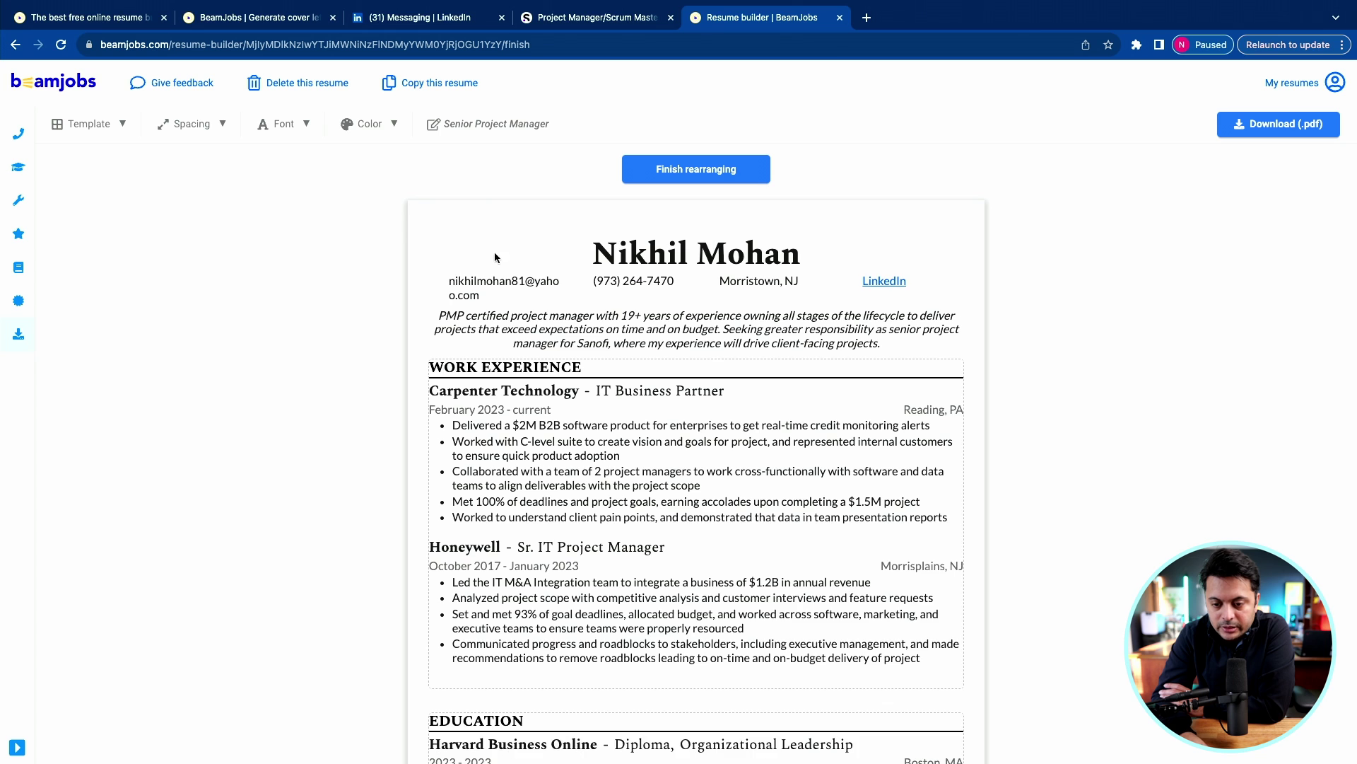
scroll(522, 530, "down", 7)
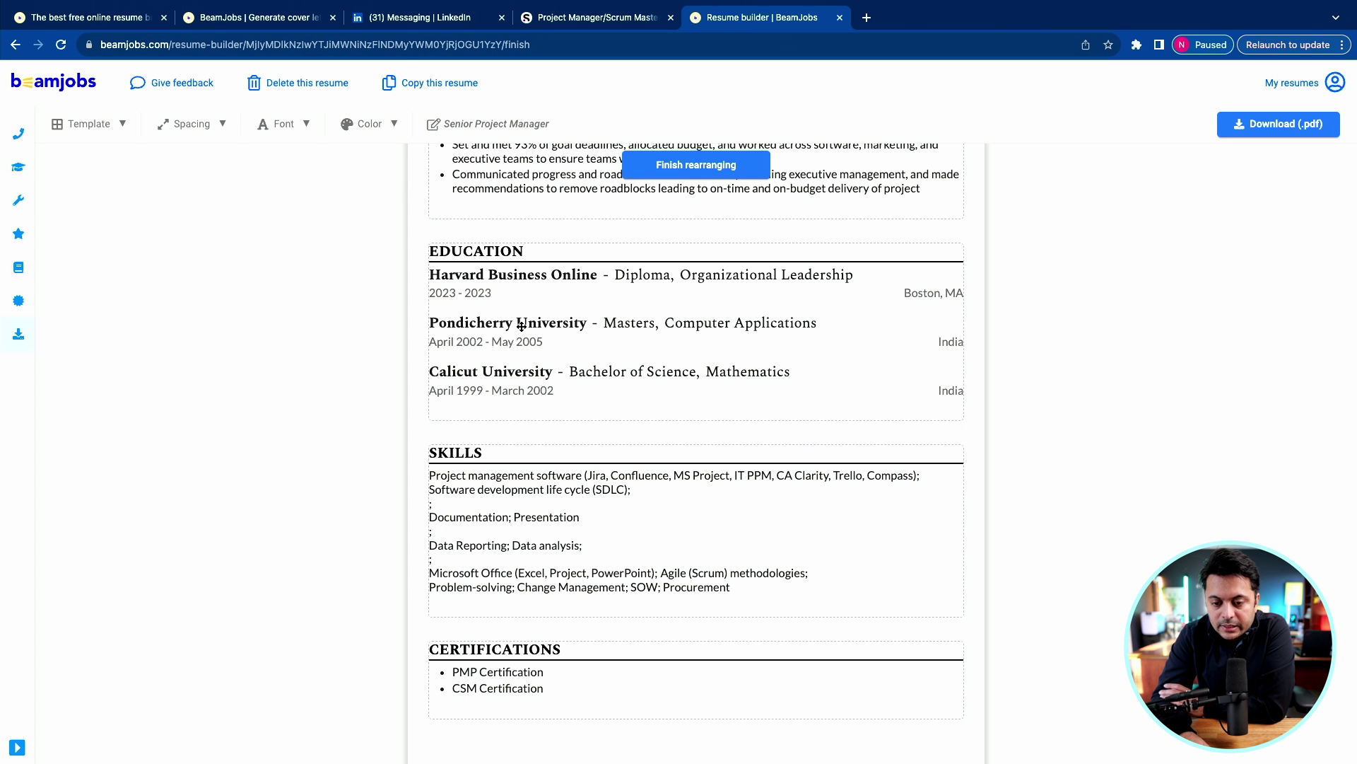
left_click_drag(528, 556, 495, 347)
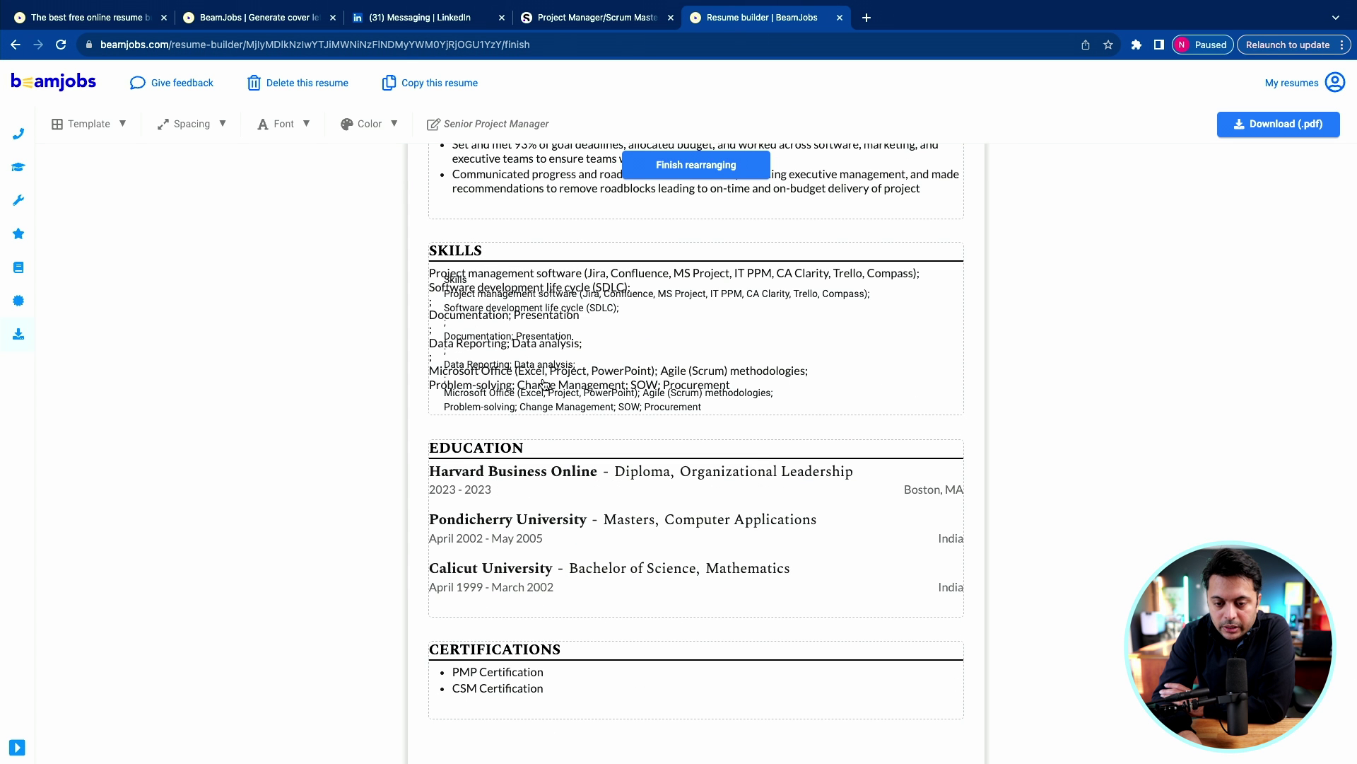
Review the reordered resume and follow its LinkedIn link, which leads to a missing page.
scroll(622, 488, "down", 2)
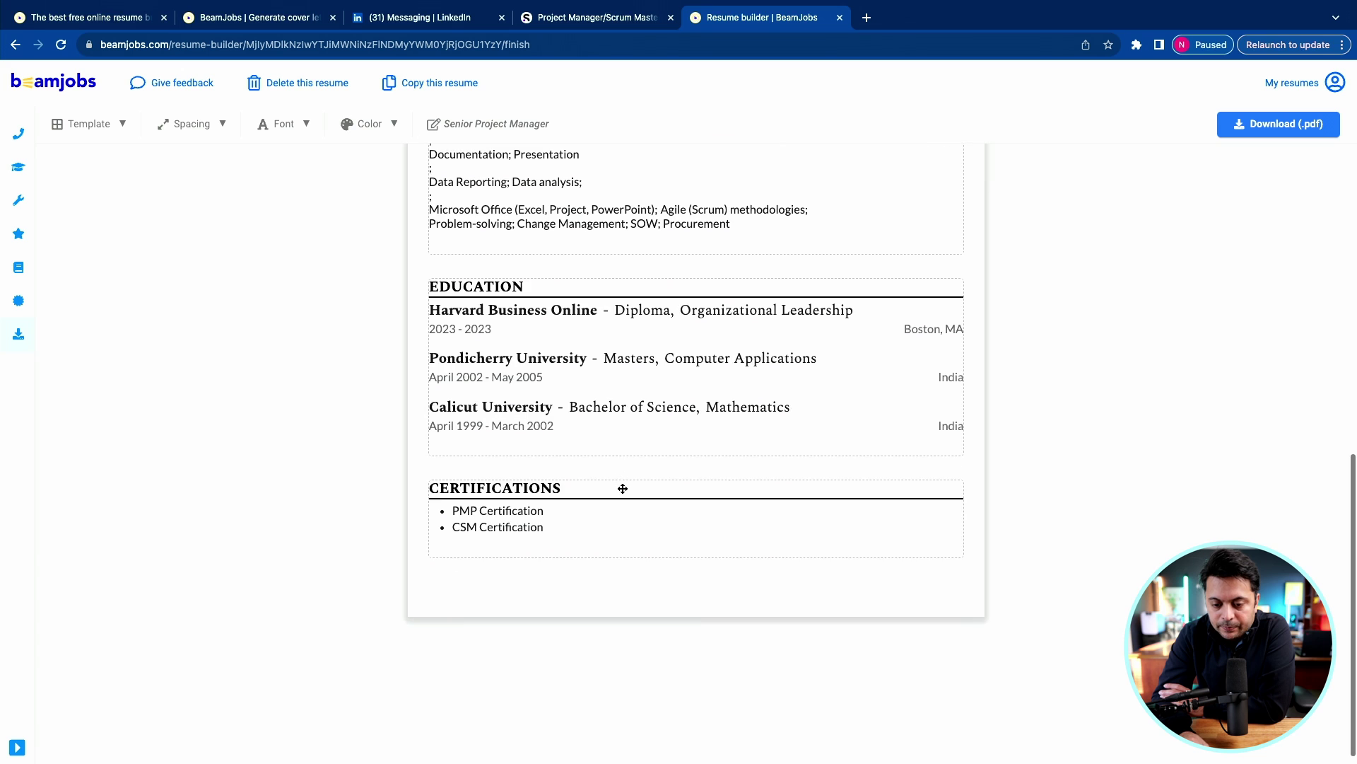
scroll(622, 485, "up", 3)
scroll(512, 696, "down", 1)
scroll(512, 695, "down", 1)
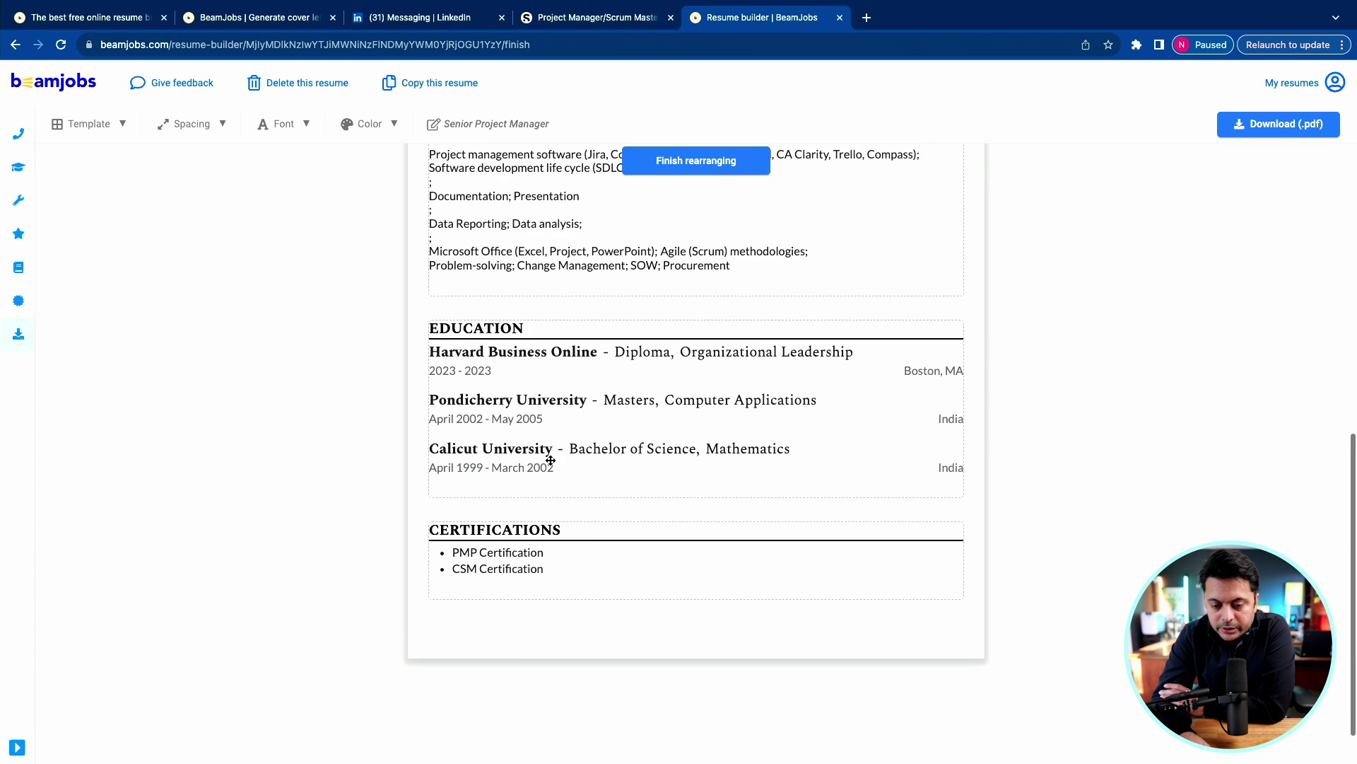
scroll(551, 523, "up", 4)
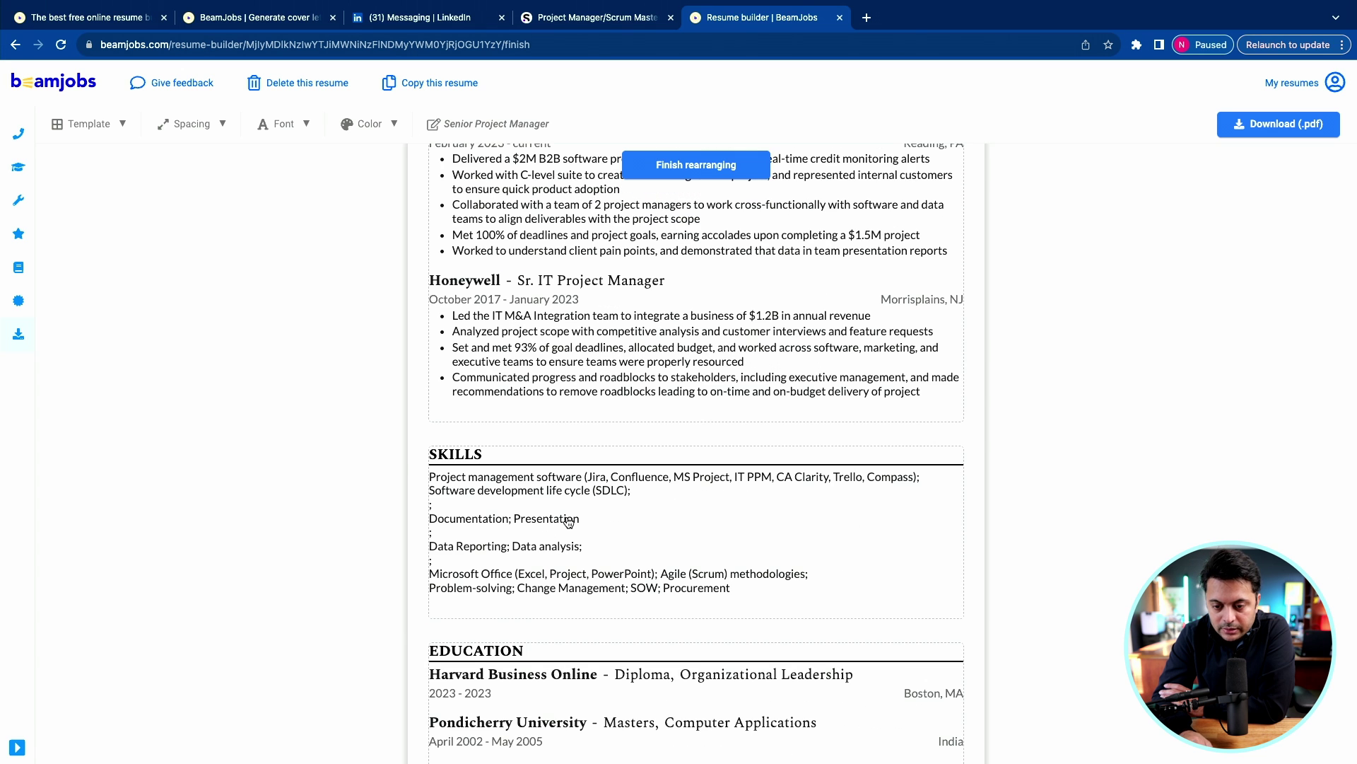
scroll(569, 521, "up", 4)
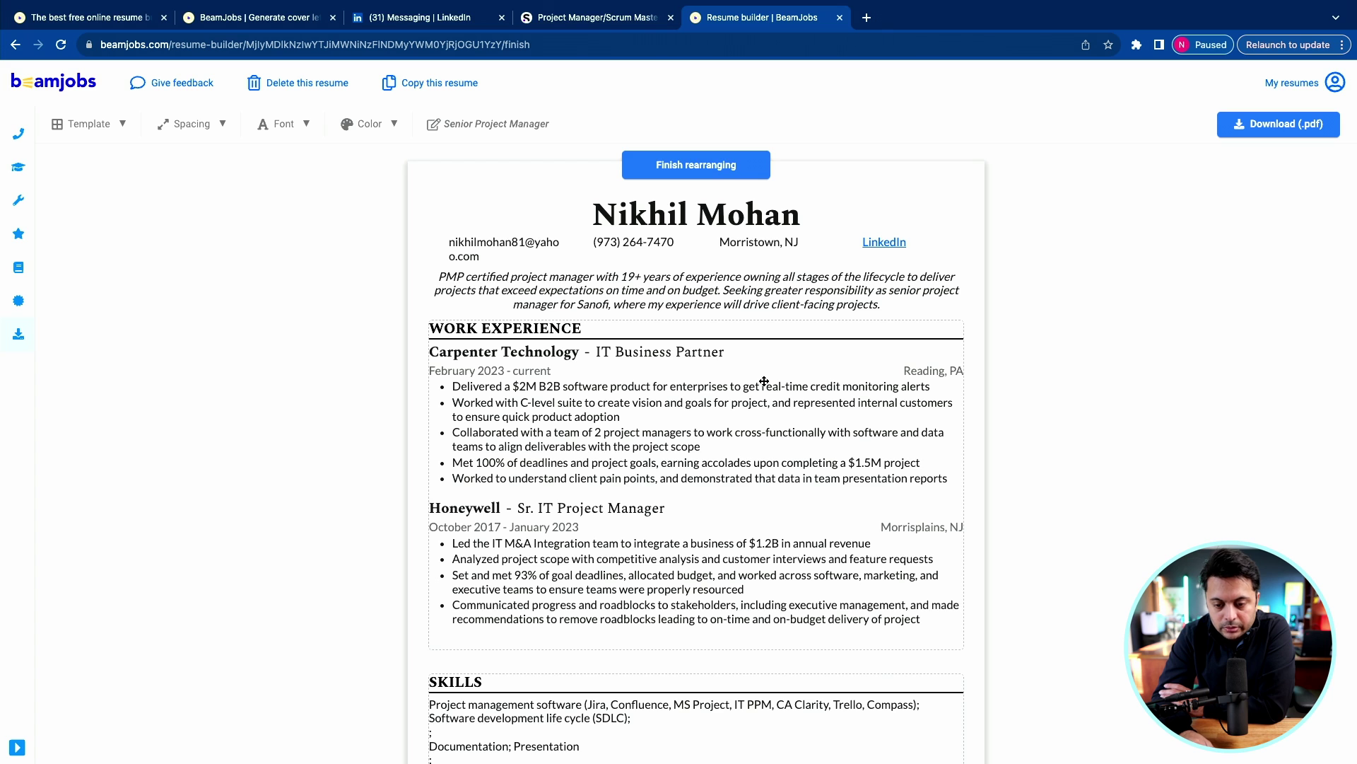
left_click(883, 245)
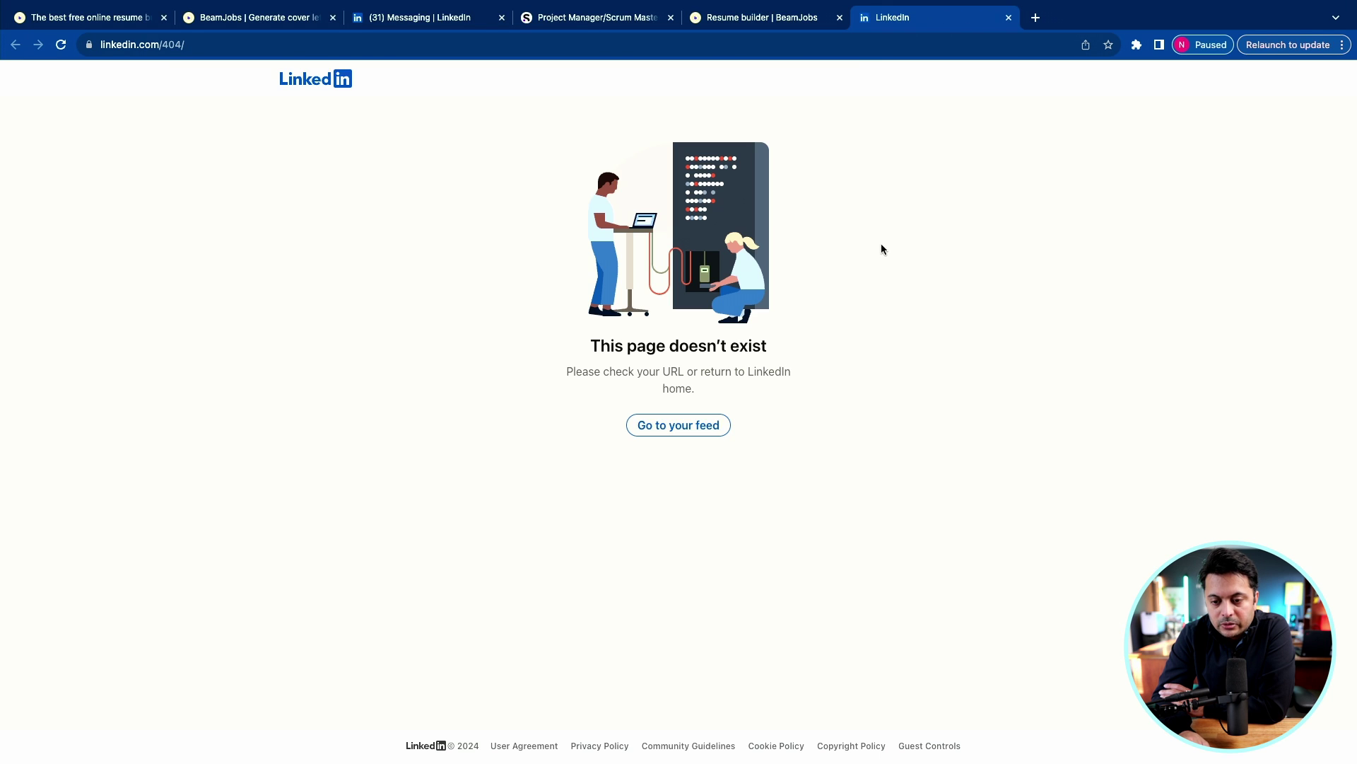
Replace the Contact Info LinkedIn field text with the copied full profile URL.
left_click(726, 23)
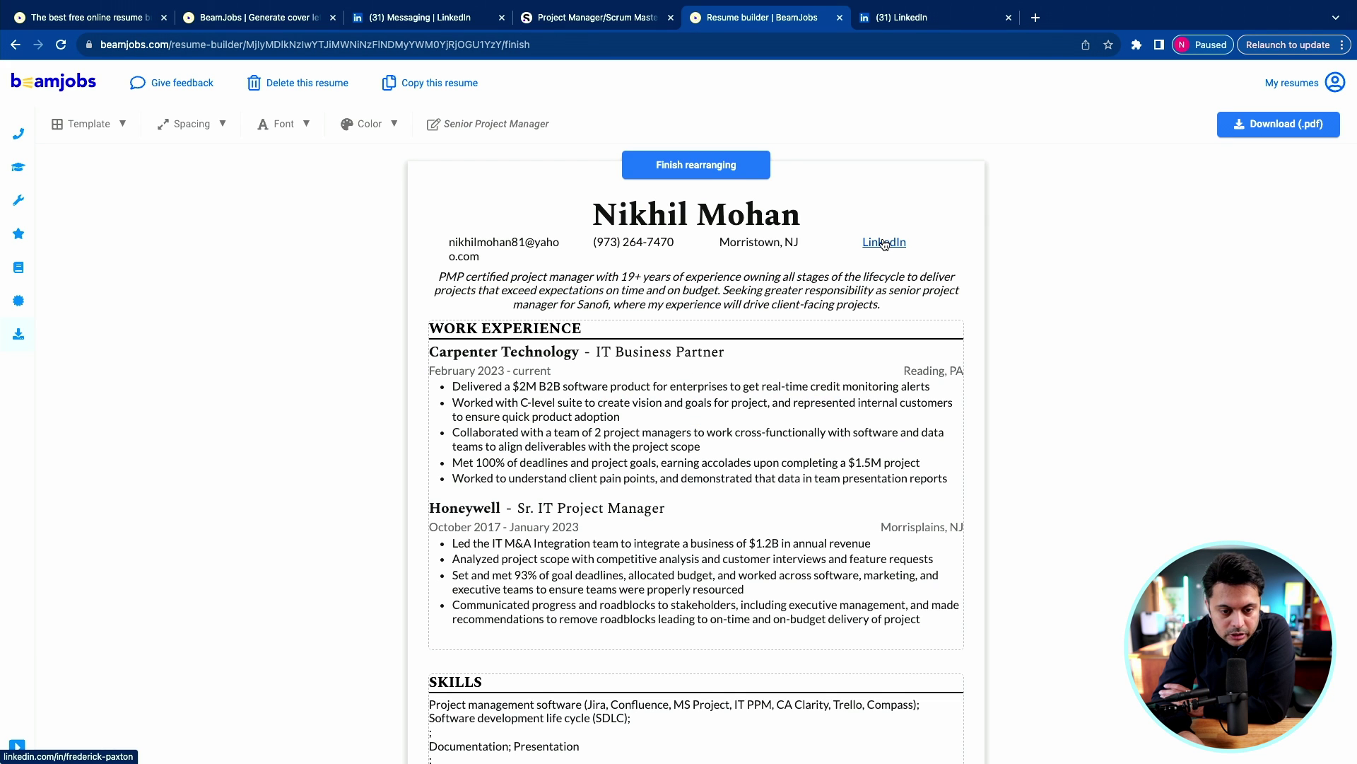
left_click(19, 134)
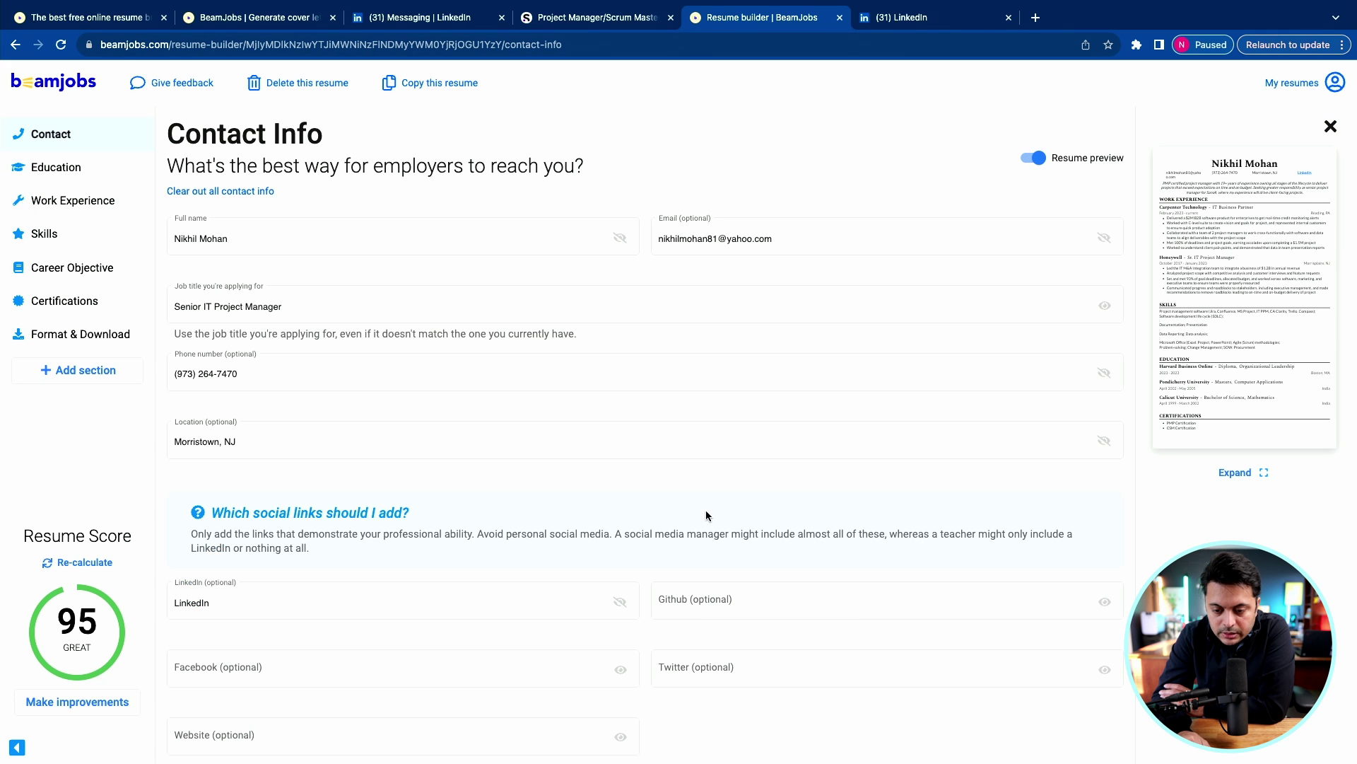
scroll(601, 538, "down", 3)
left_click(393, 505)
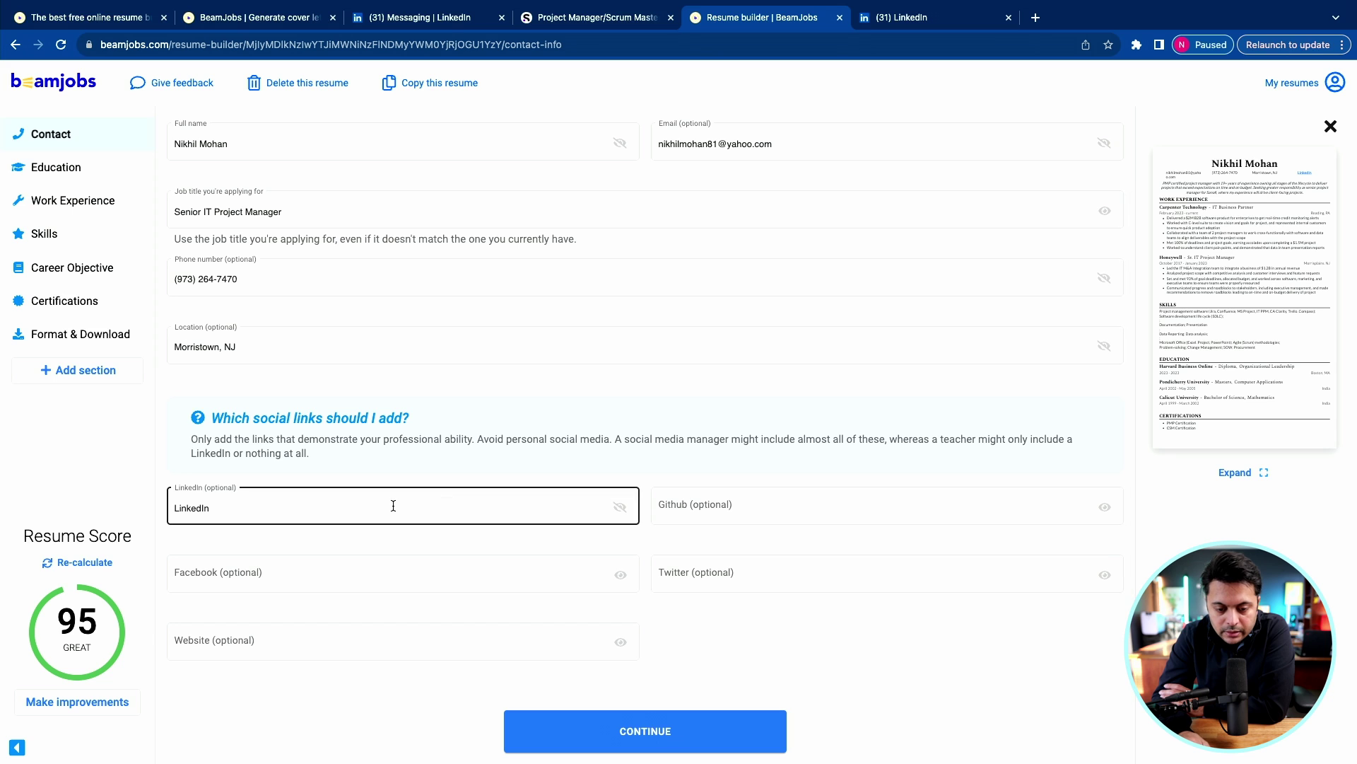
left_click(387, 506)
left_click_drag(386, 505, 172, 509)
key("Return")
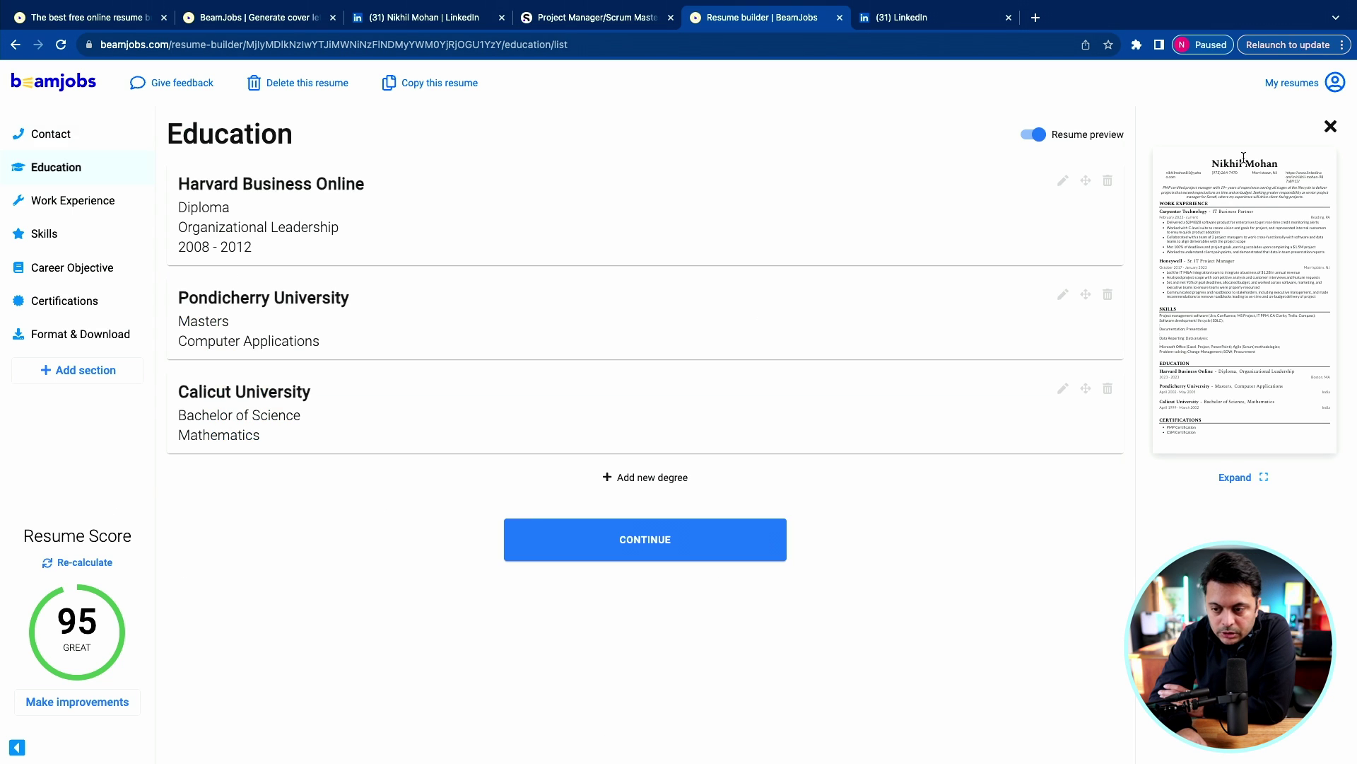
Check the URL in the enlarged preview, then relabel the field 'LinkedIn' and continue to Finish.
left_click(1240, 478)
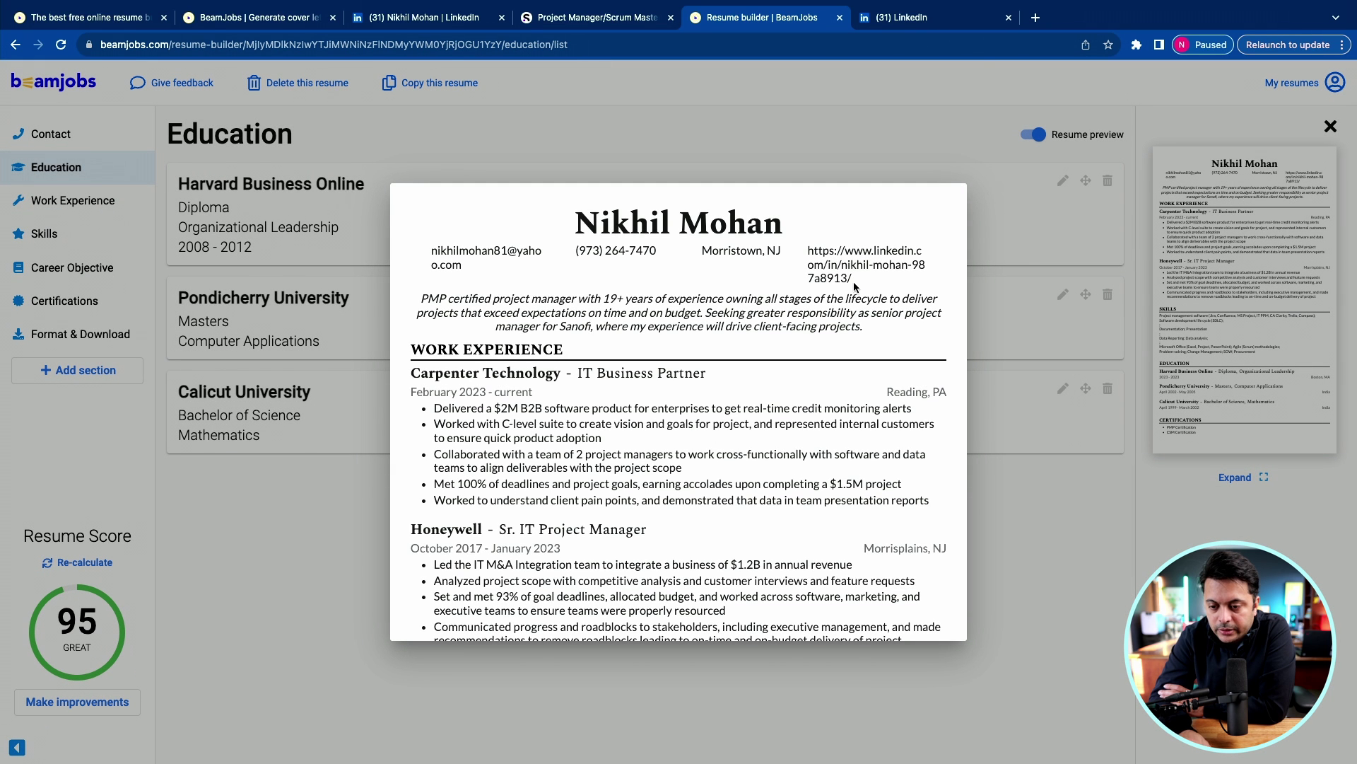
left_click_drag(854, 282, 809, 253)
key("Escape")
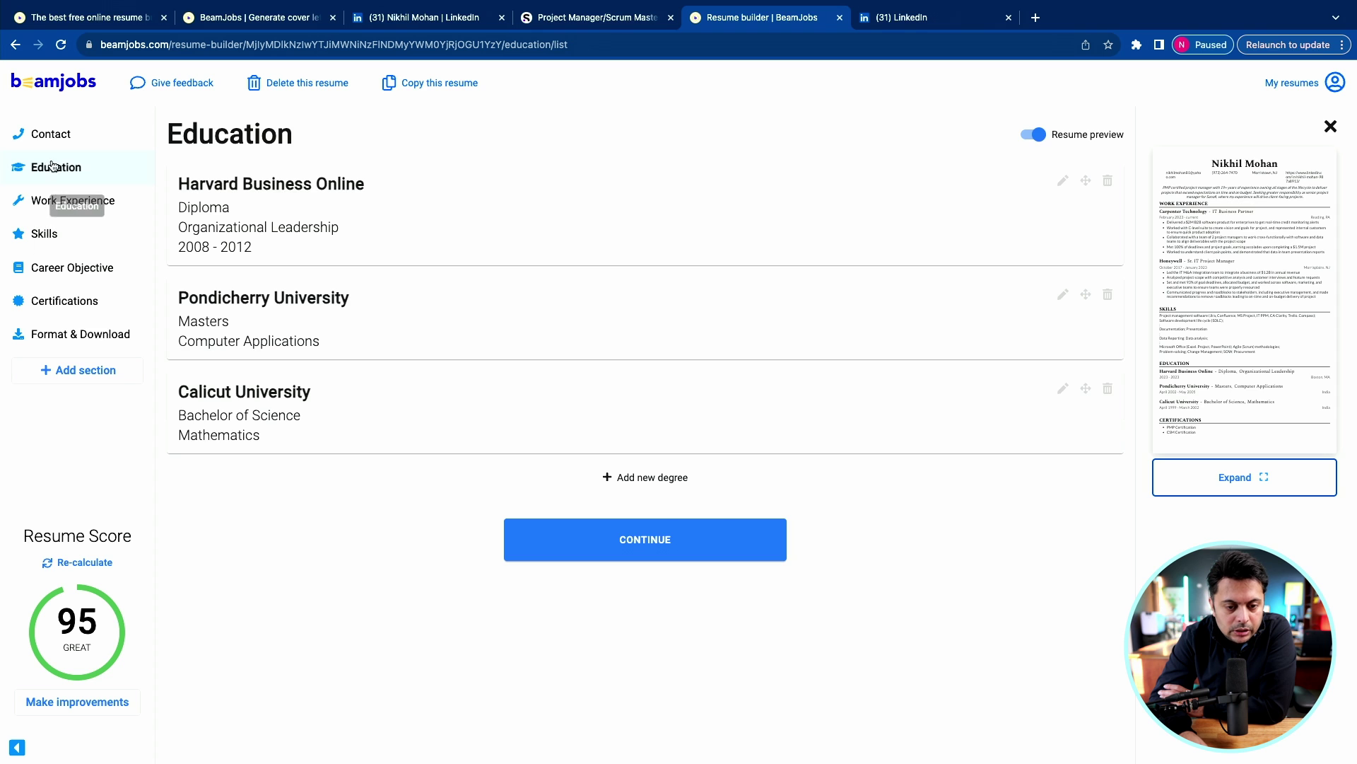
left_click(47, 135)
left_click(645, 510)
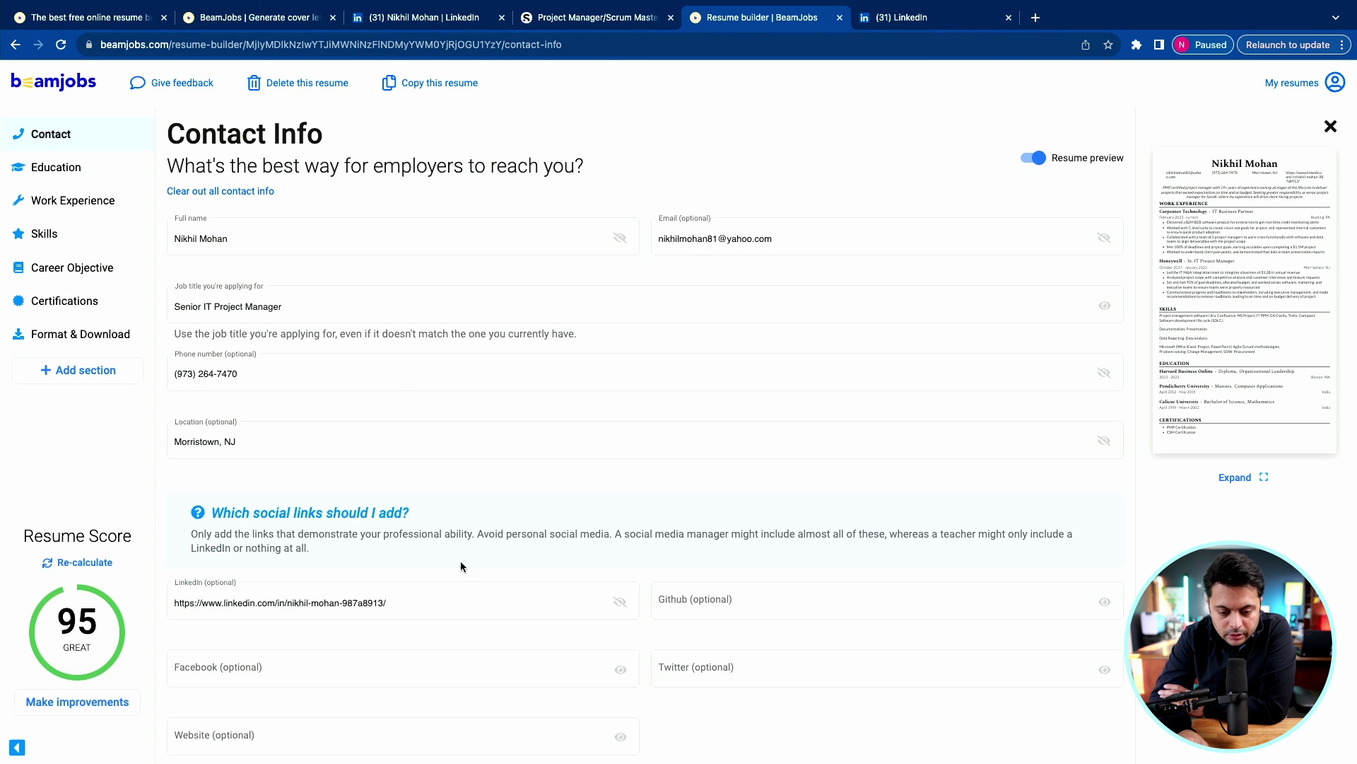
scroll(460, 562, "down", 2)
triple_click(224, 509)
type("LinkedIn")
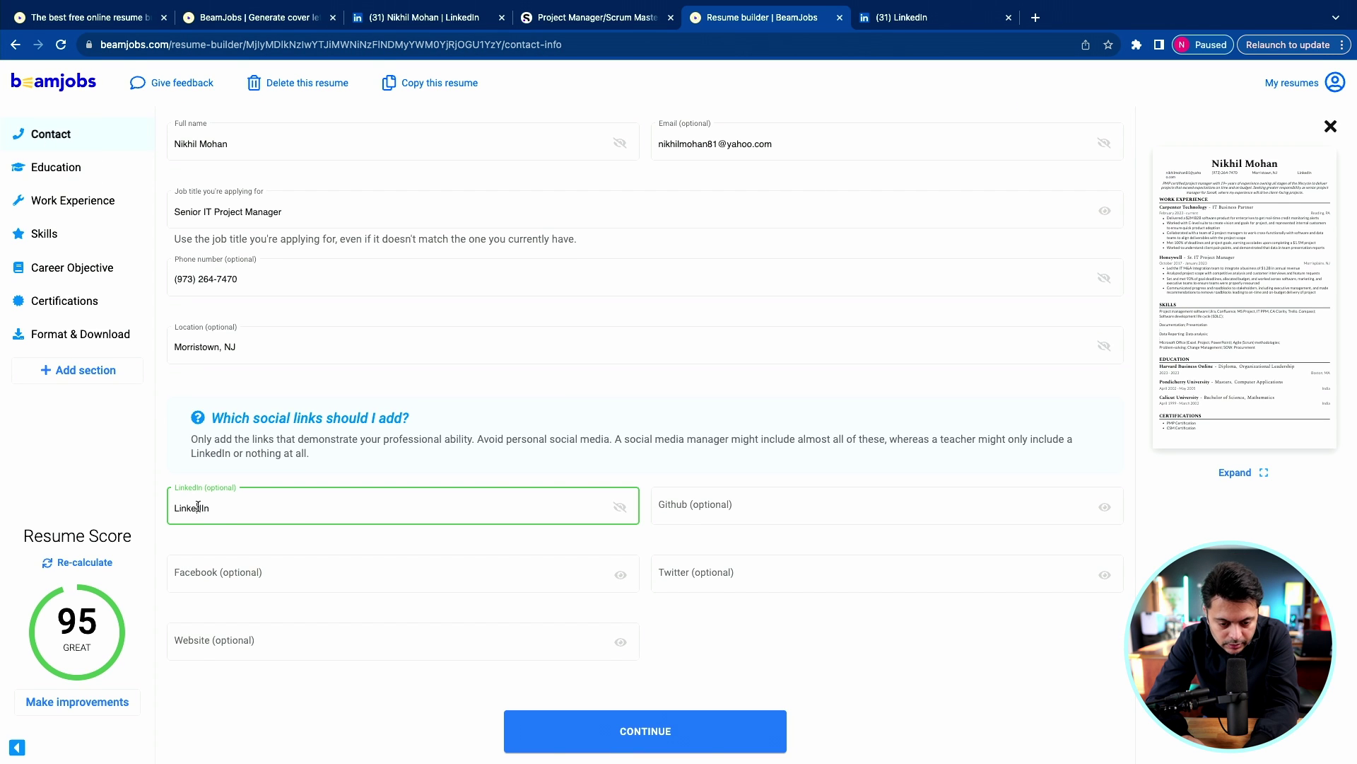
left_click(646, 732)
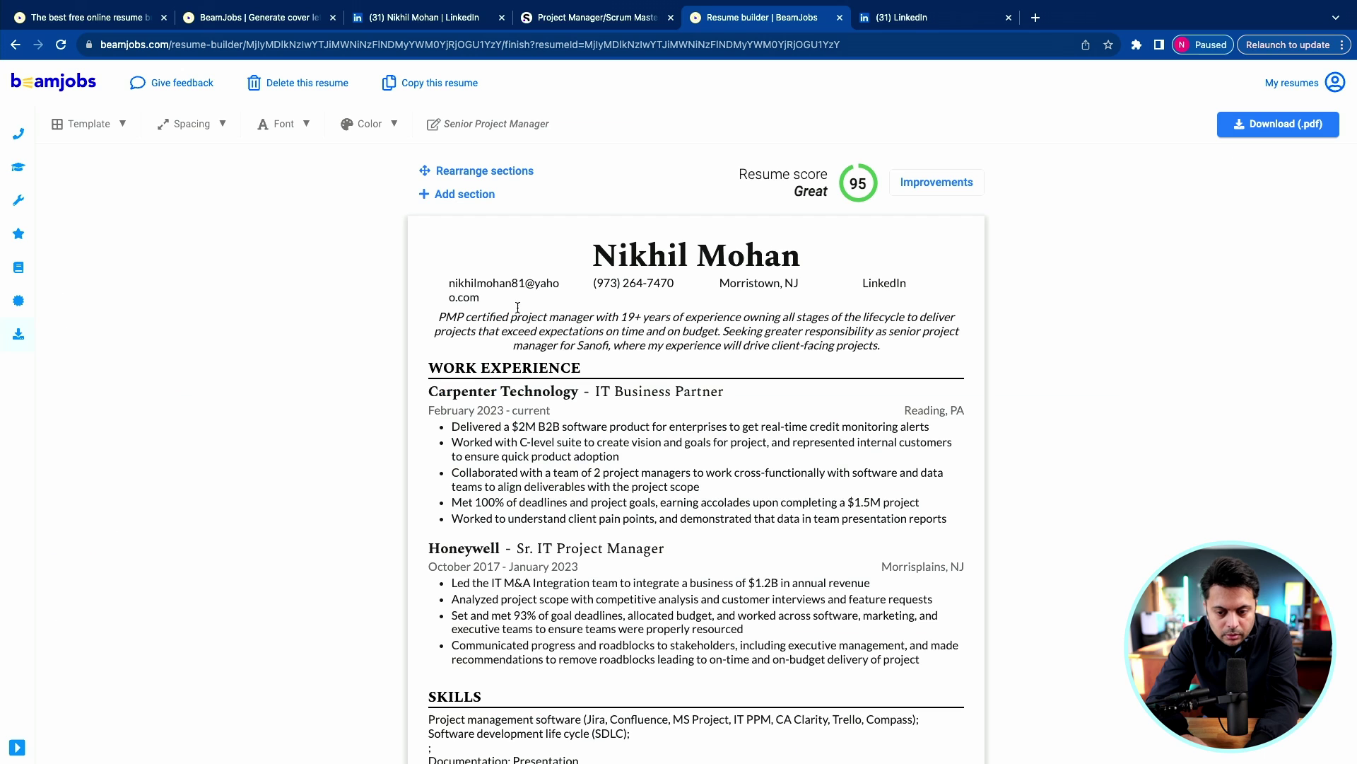
Open and close the contact field visibility settings in the resume header.
left_click(877, 284)
left_click(733, 251)
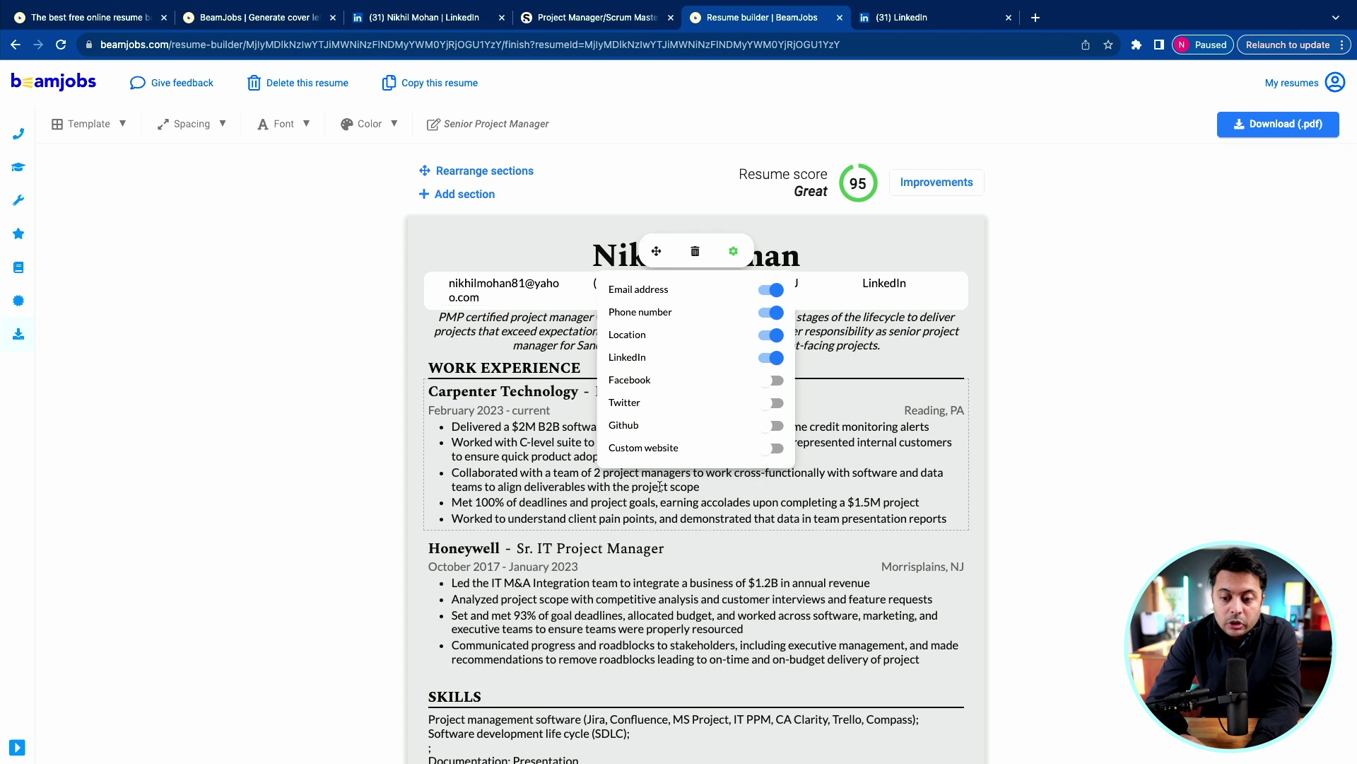
left_click(1089, 372)
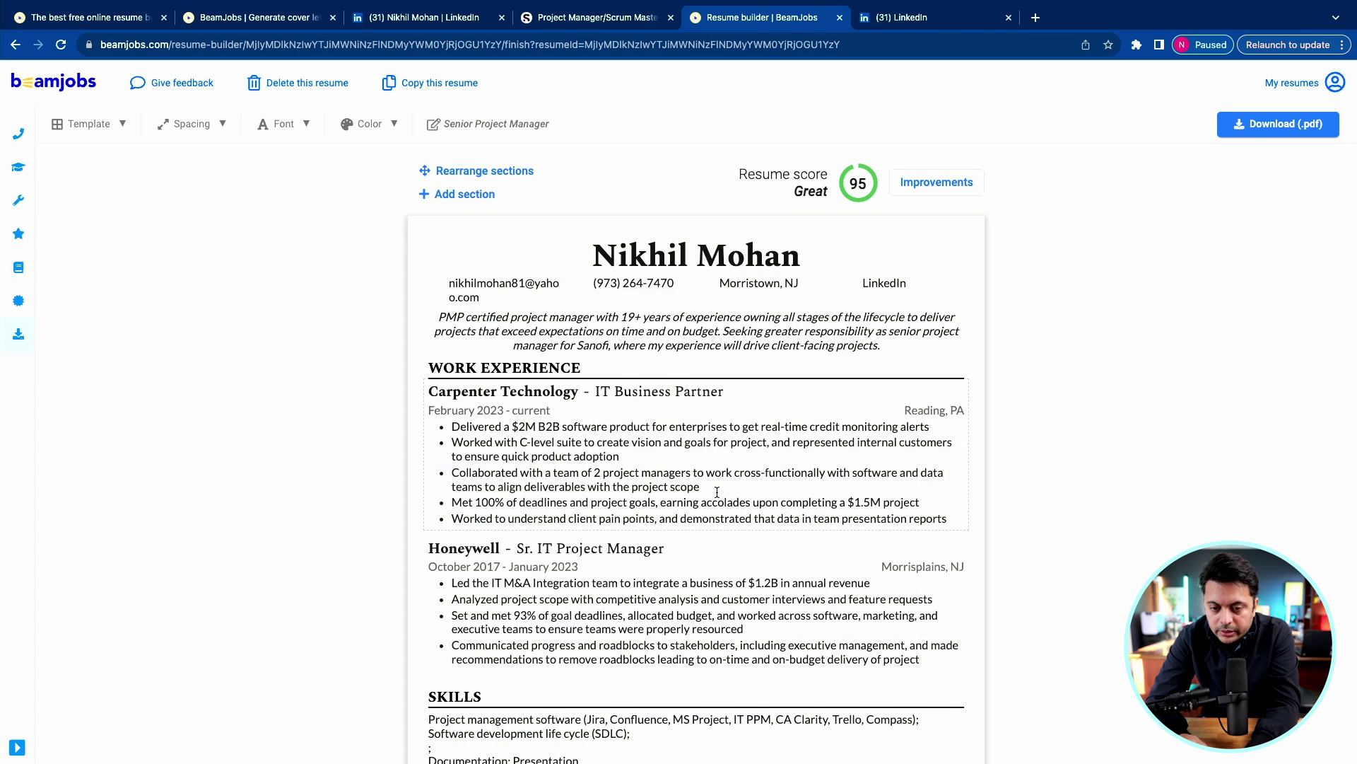
scroll(717, 491, "down", 8)
scroll(710, 479, "up", 8)
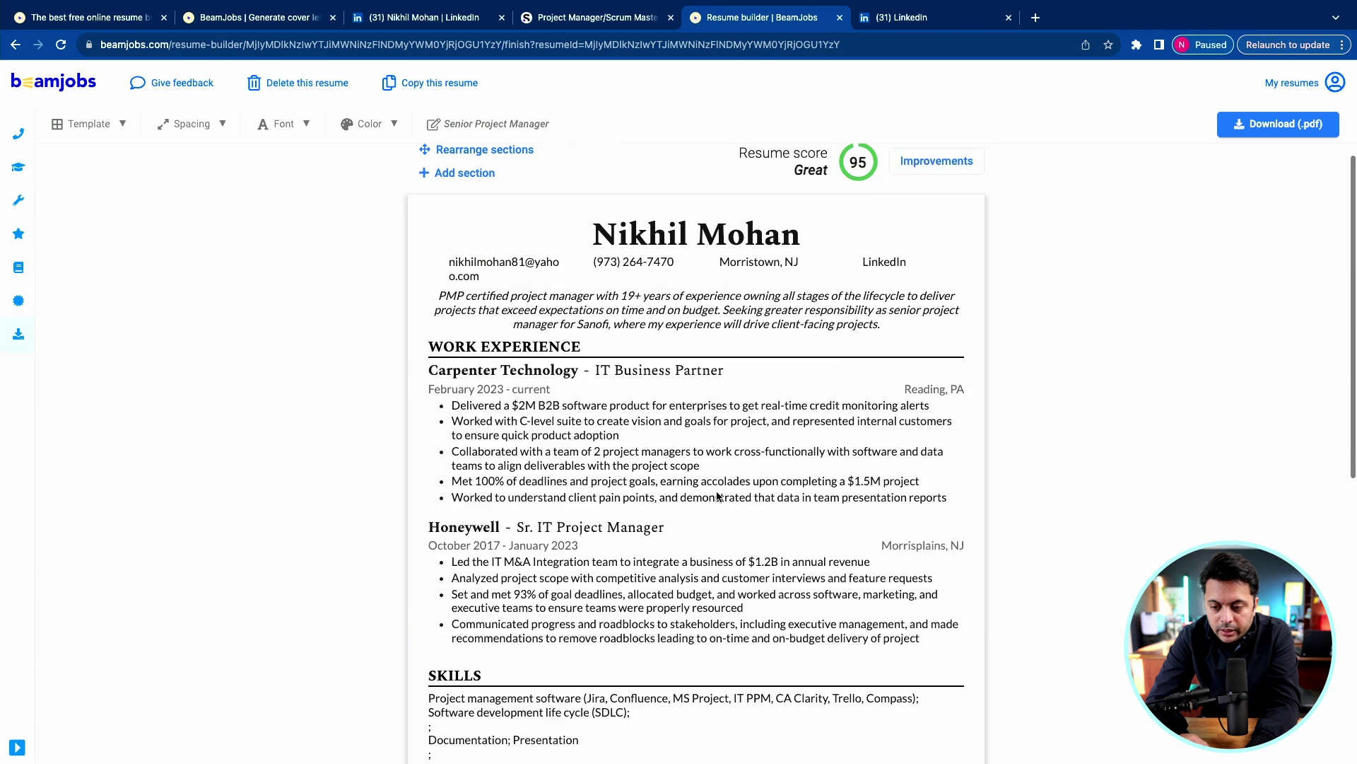
Accept Grammarly's suggestion so the summary reads 'PMP-certified'.
left_click(884, 286)
left_click(787, 343)
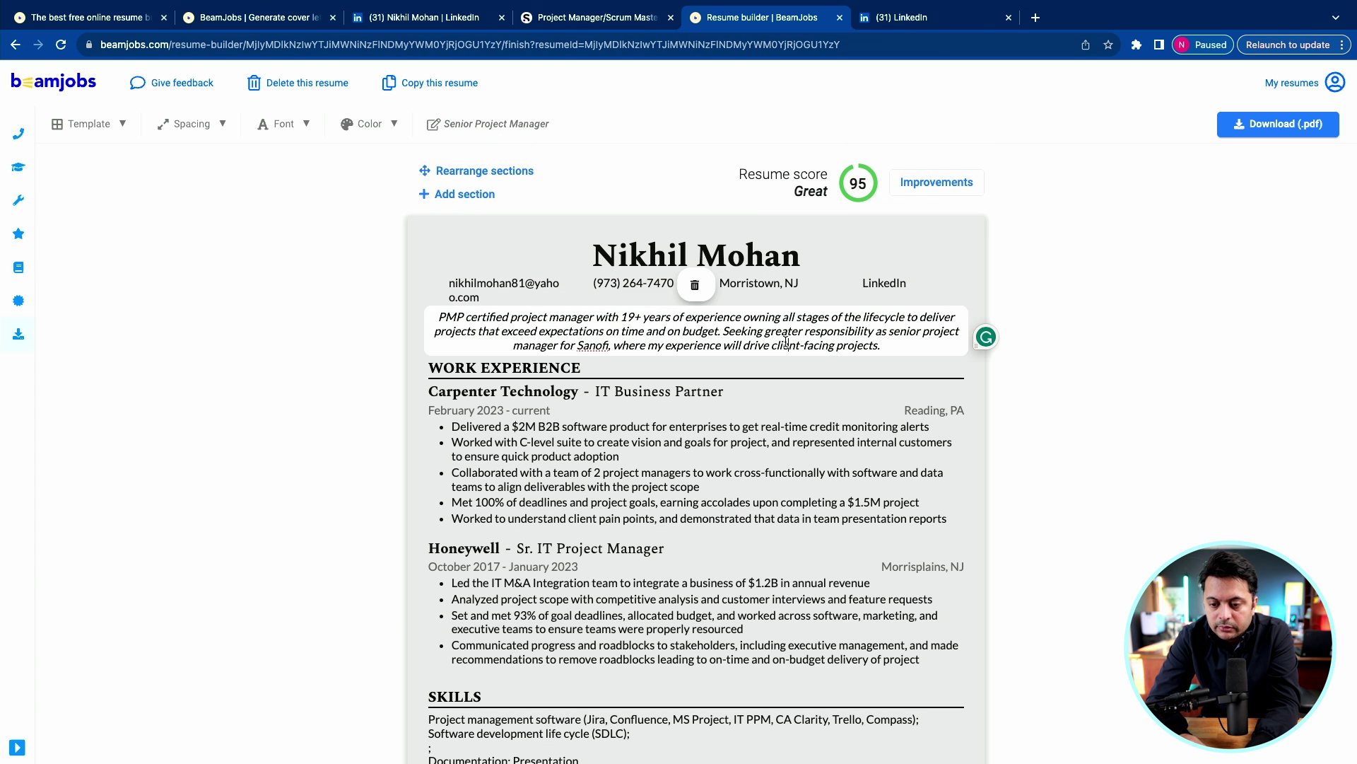
right_click(741, 334)
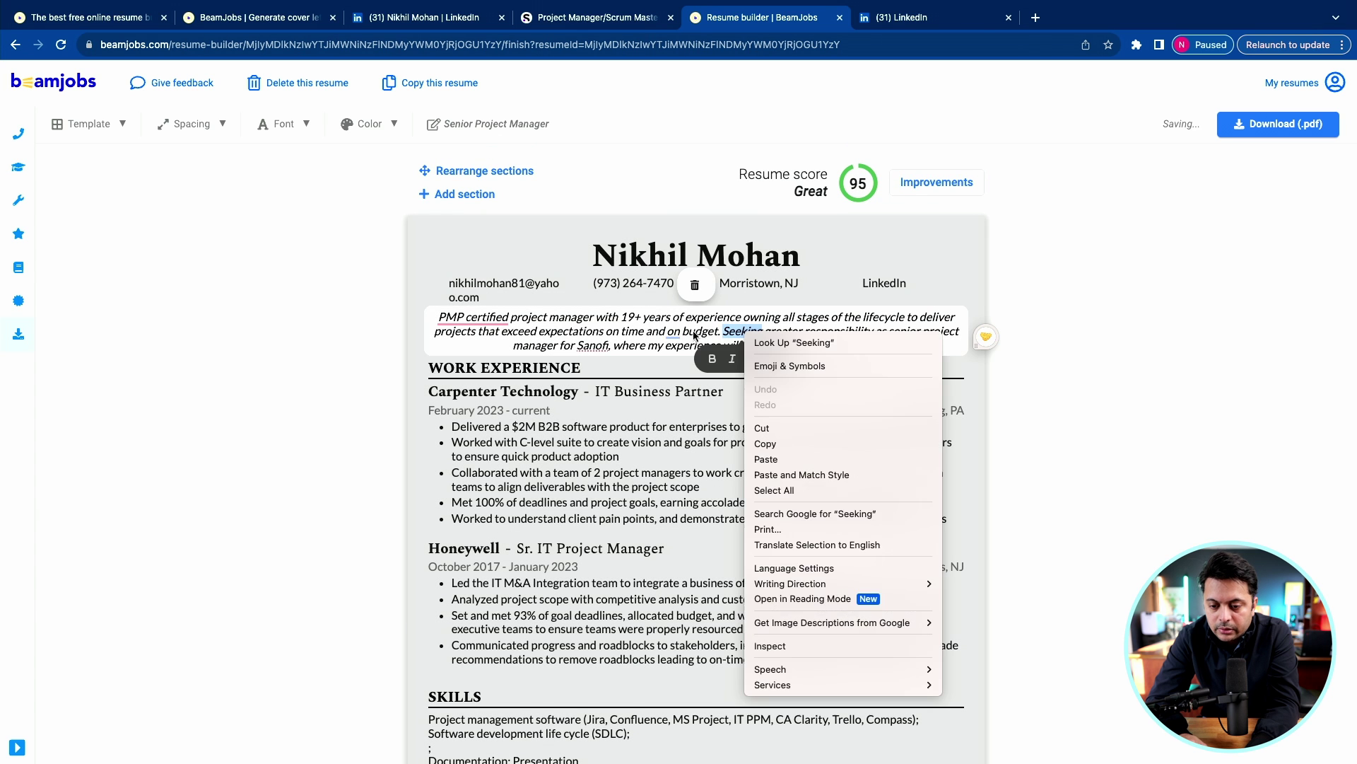
key("Escape")
left_click(699, 332)
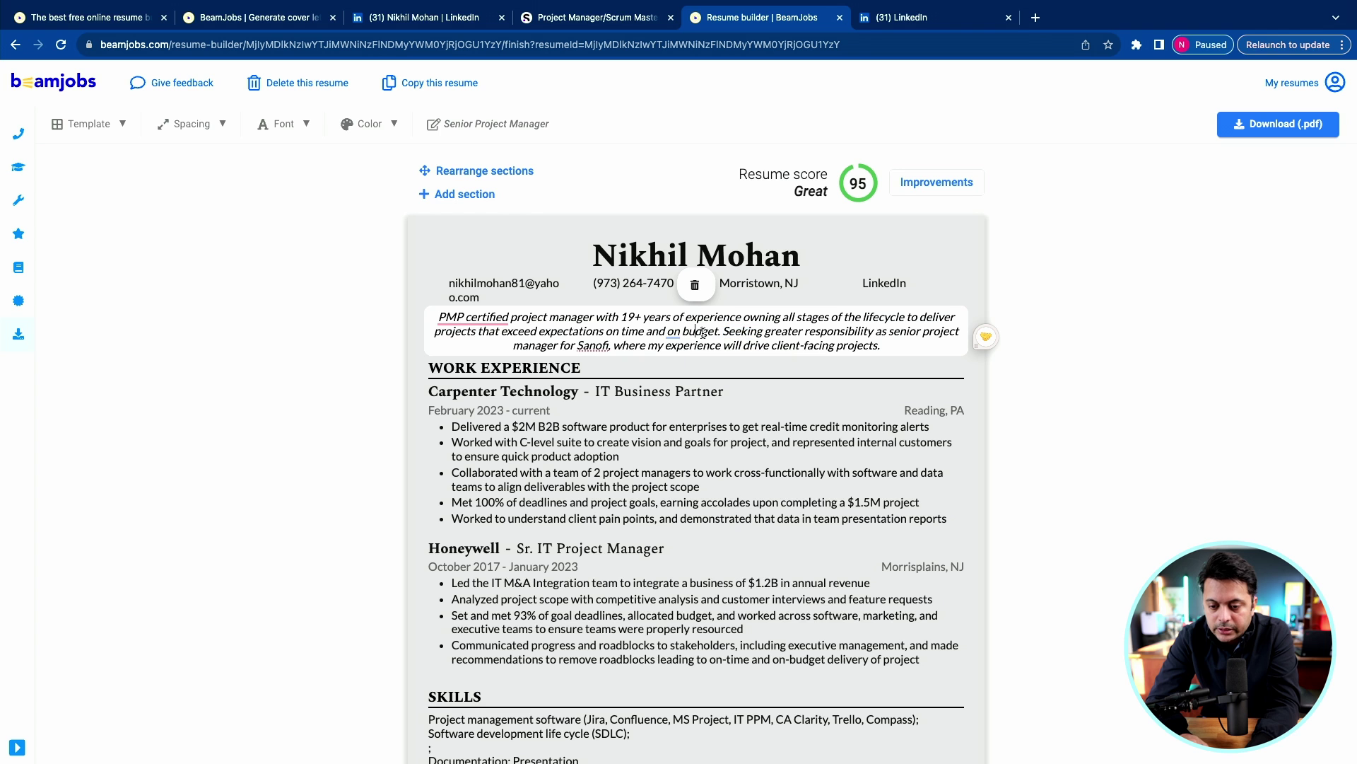
left_click(473, 316)
left_click(479, 357)
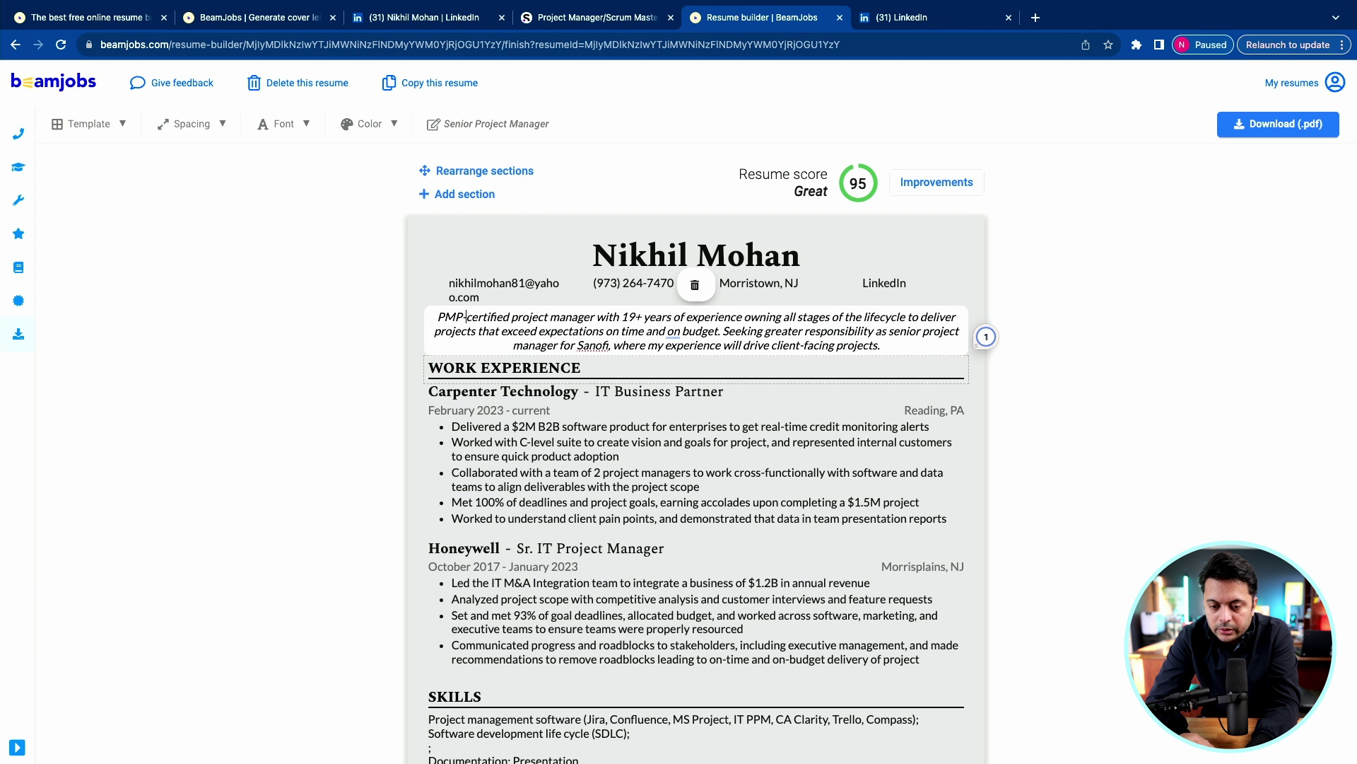
left_click(1148, 304)
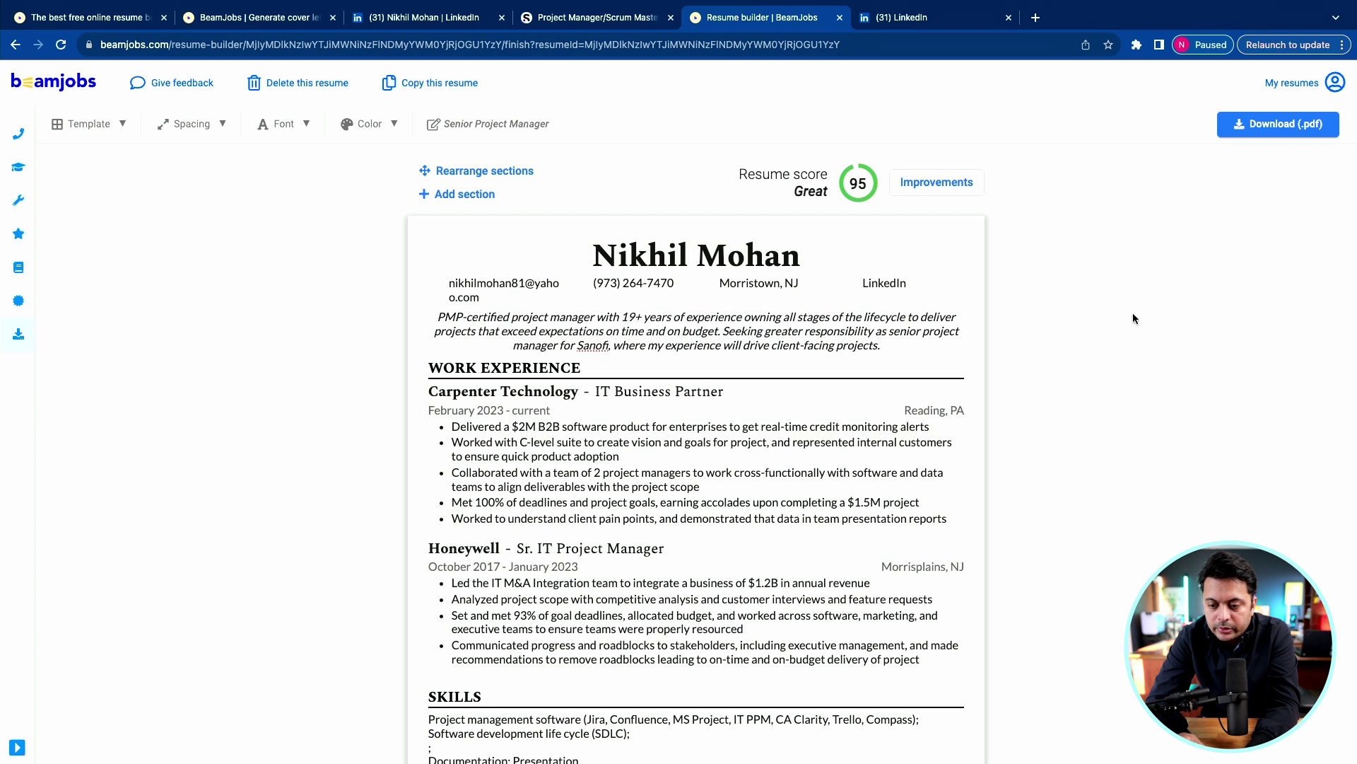
Open the resume score improvement checklist showing the 95 score breakdown.
scroll(763, 291, "down", 10)
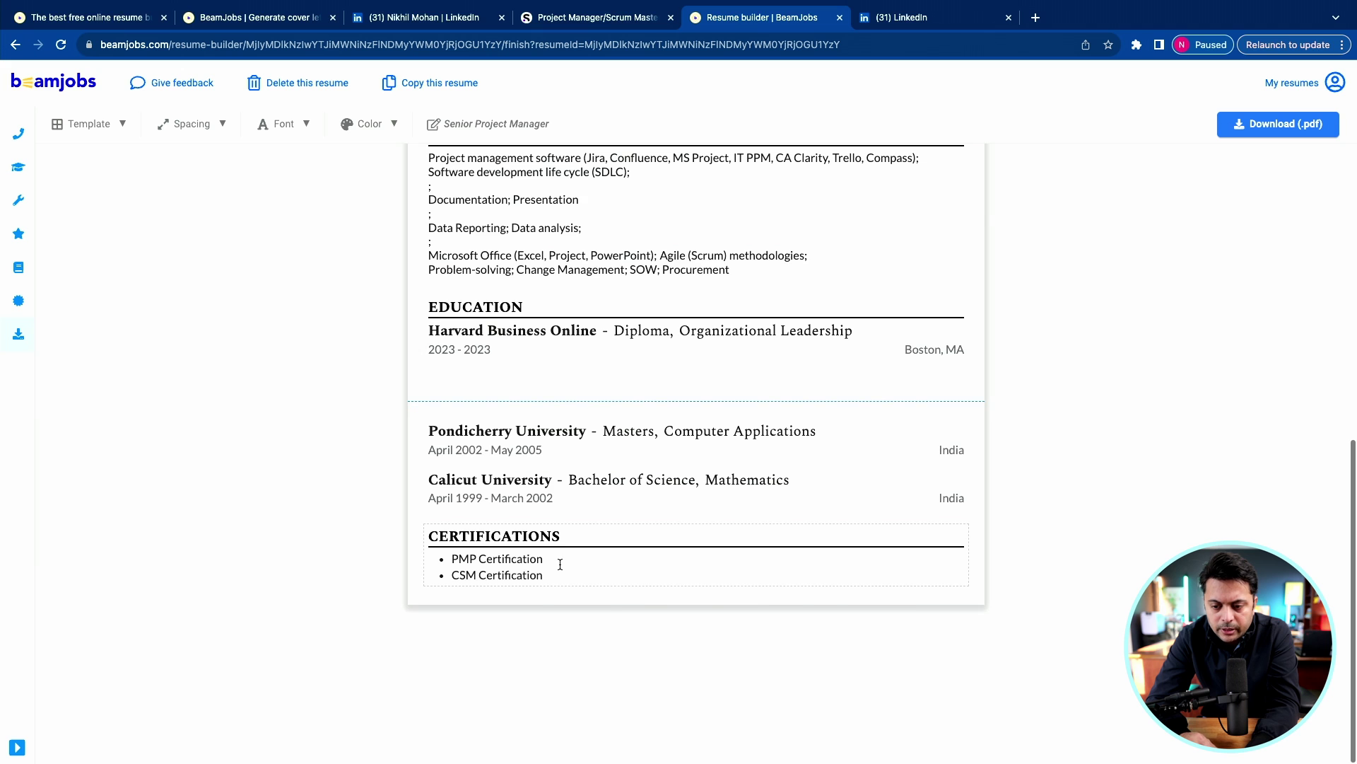
scroll(557, 564, "up", 10)
left_click(947, 188)
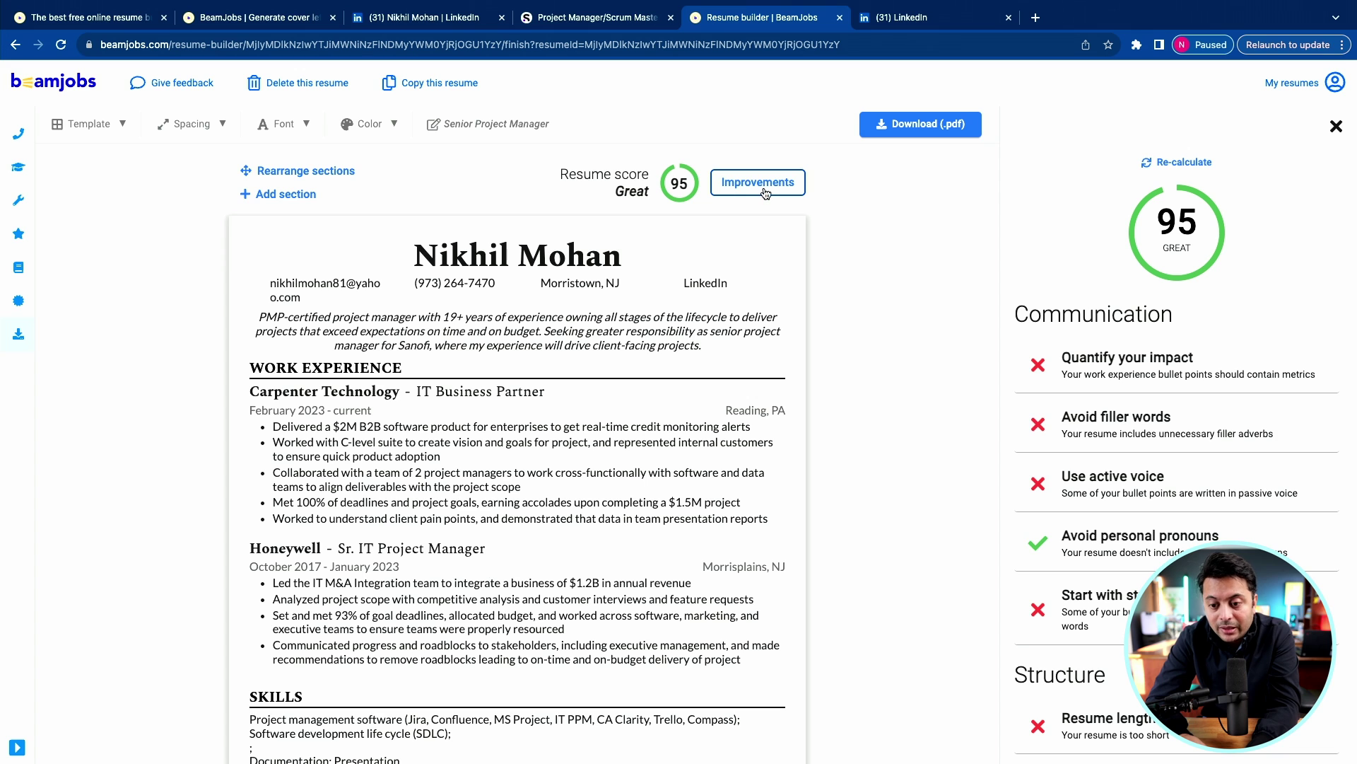
Open the 'Quantify your impact' feedback listing four bullets missing metrics.
left_click(1168, 380)
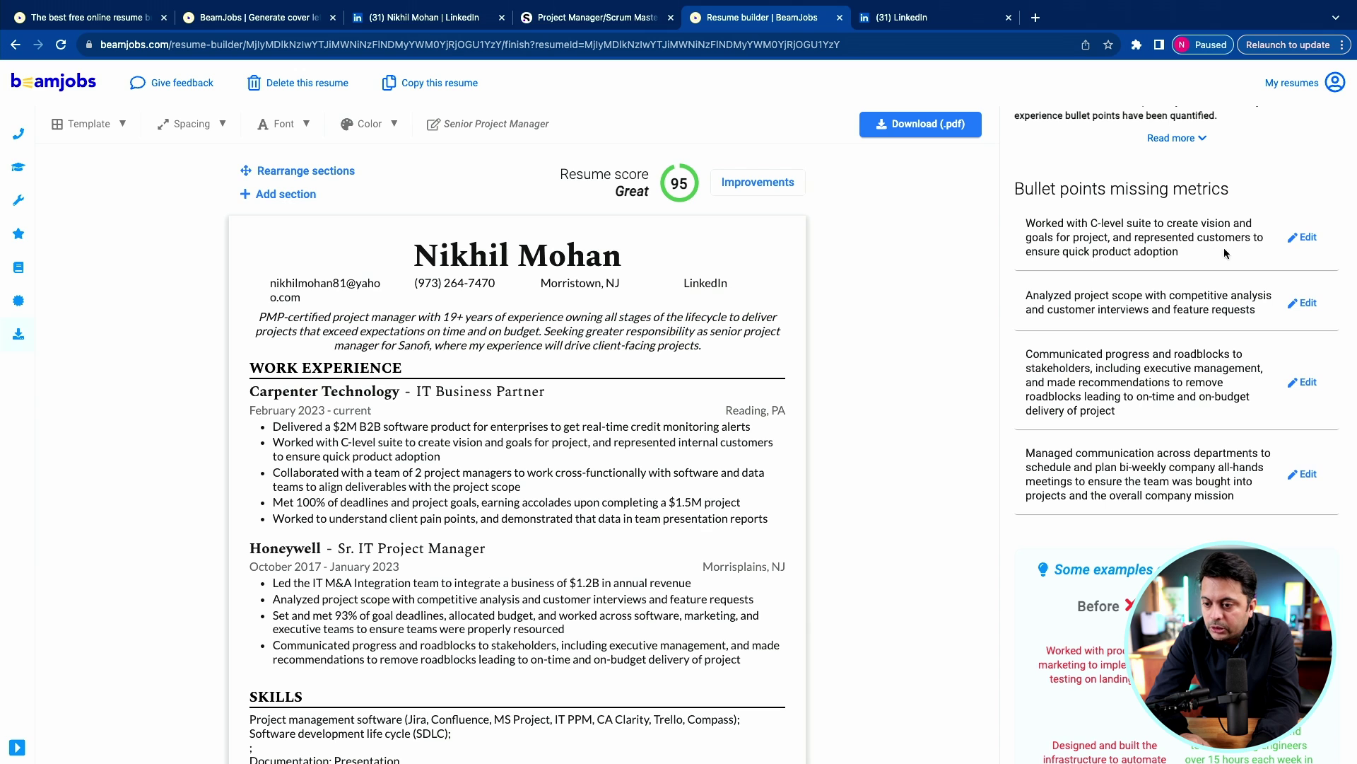
Rewrite Carpenter bullets with SAP Implementation, 20% satisfaction and 350K project saving $1M yearly, then re-score.
left_click(298, 430)
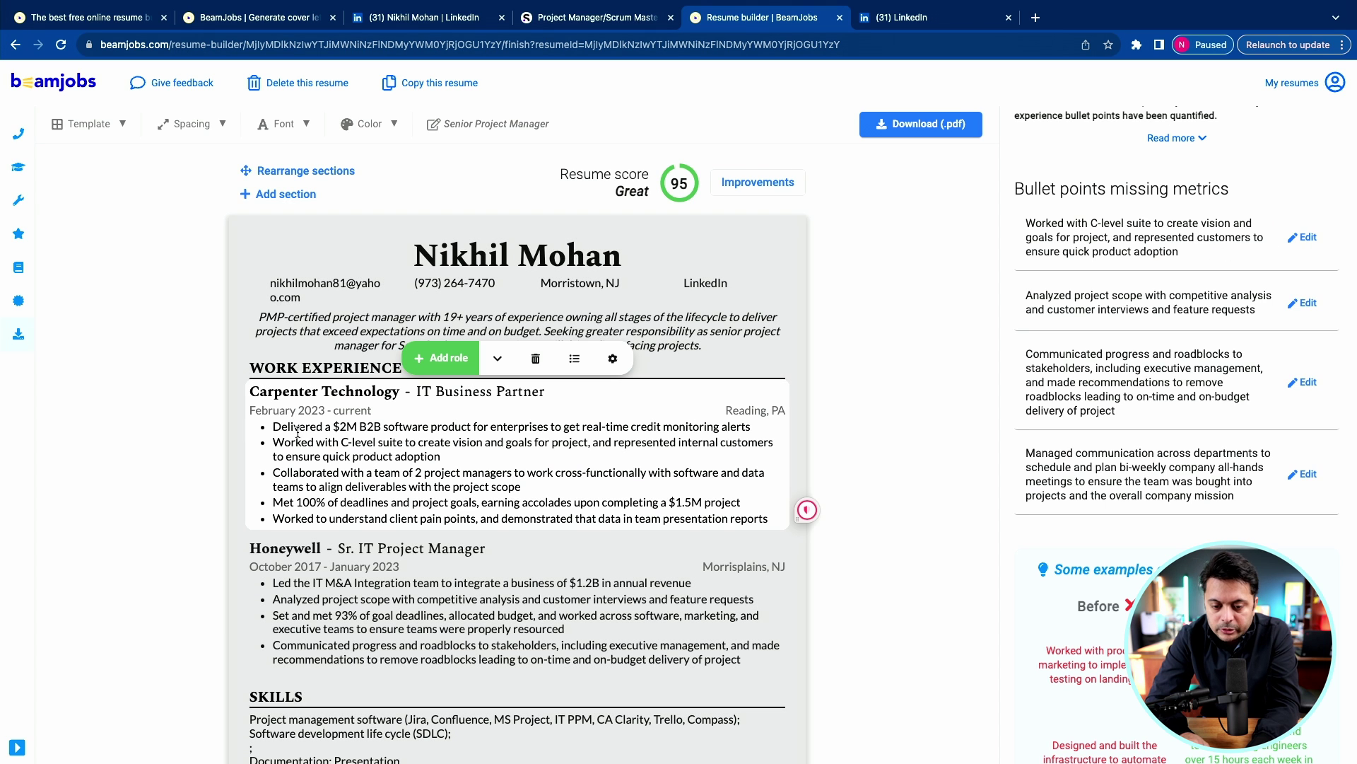
left_click_drag(341, 427, 353, 428)
left_click(461, 459)
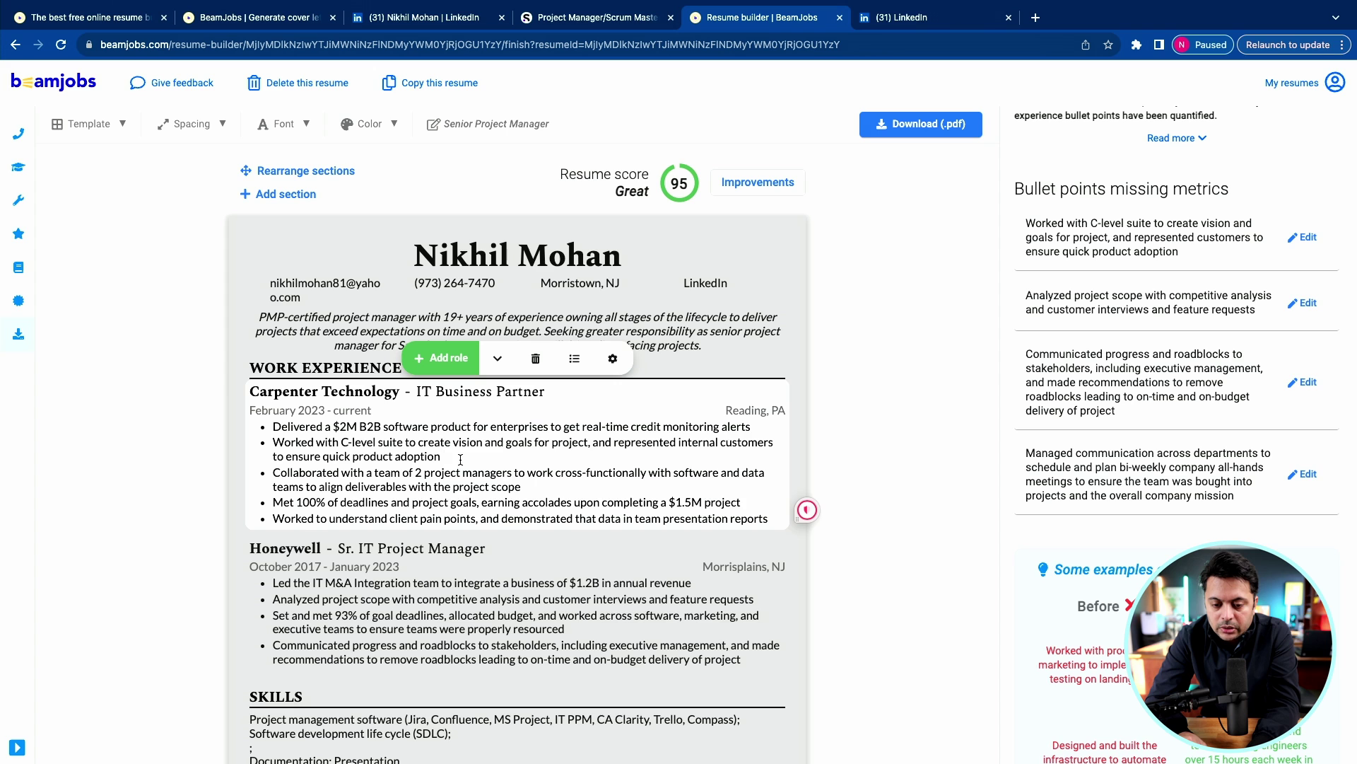
left_click_drag(358, 428, 472, 428)
type("SAP")
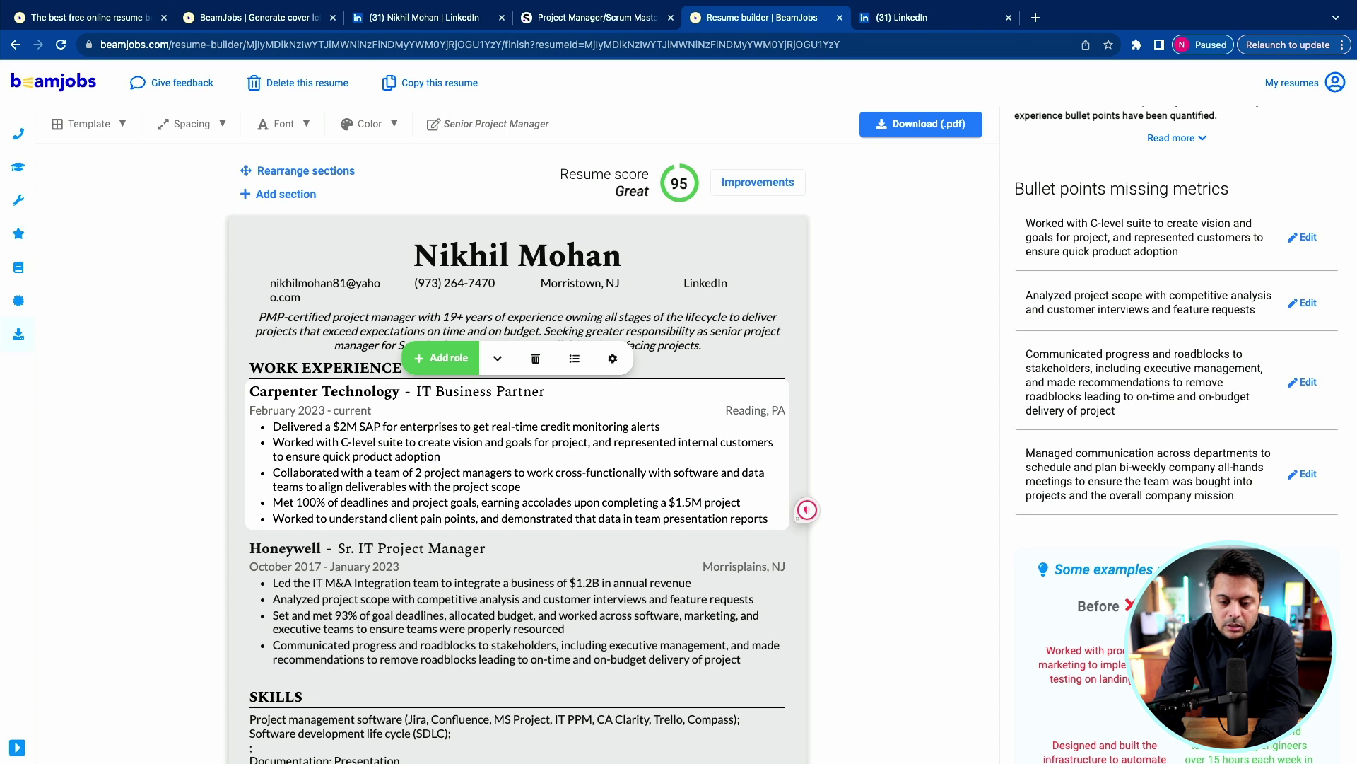
type(" Implementation")
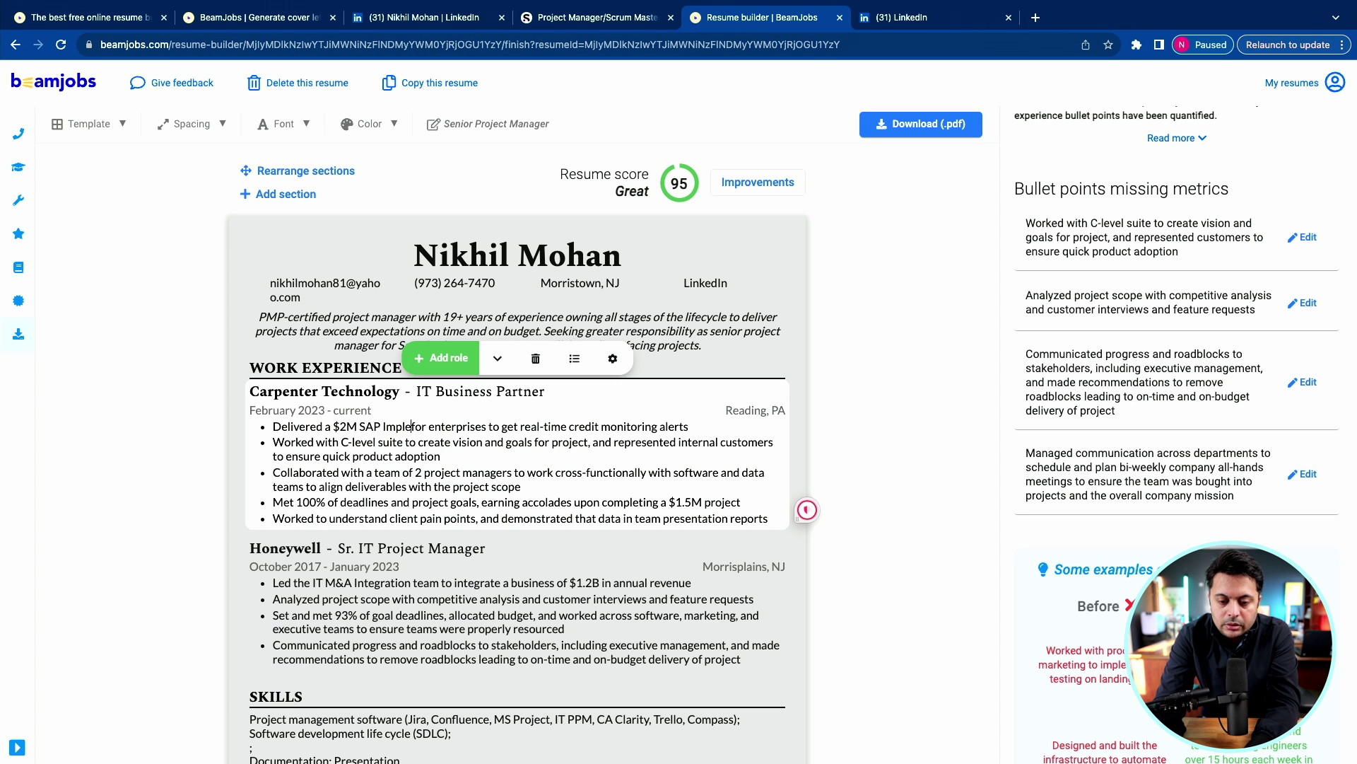
left_click_drag(484, 427, 744, 426)
type("production floor to get end to end manufacturing to shipping activities in a single tool that drove productivity and increased 20% more customer satisfaction.")
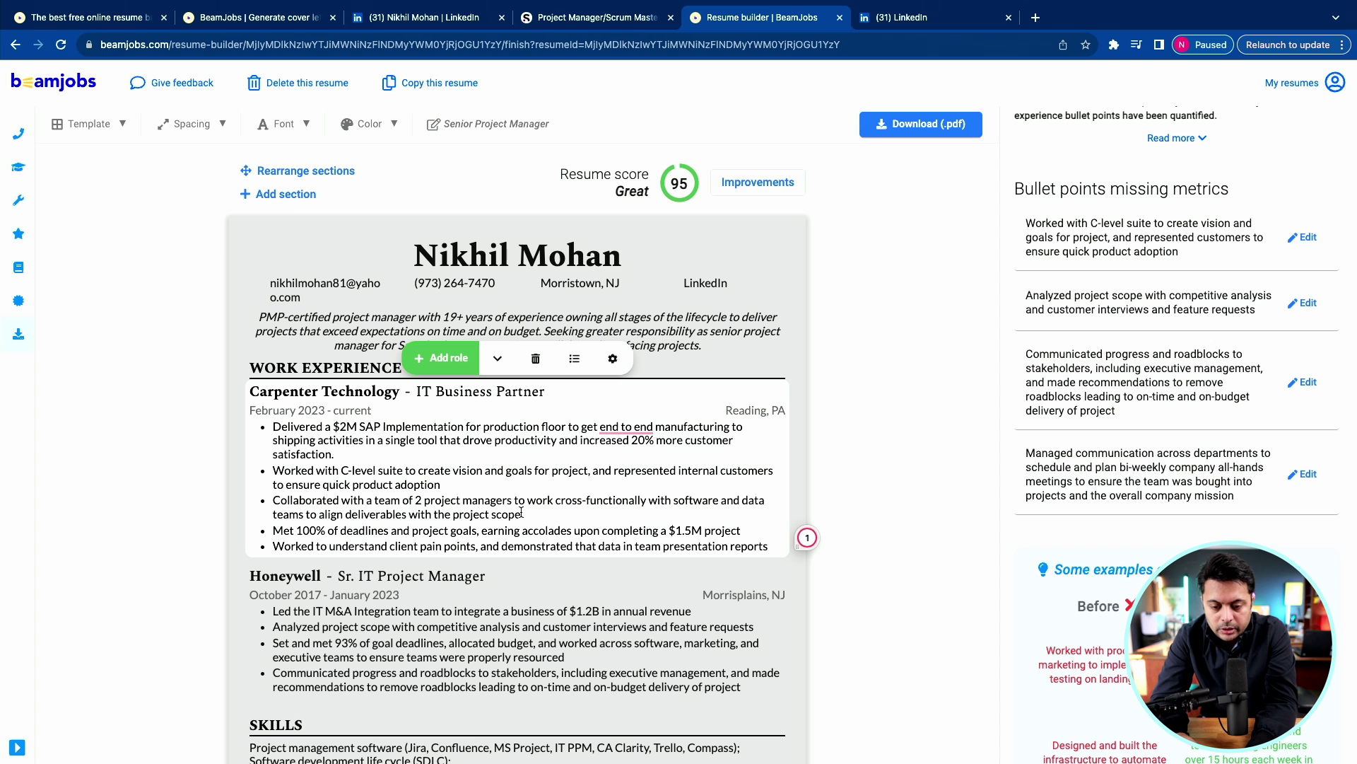
type("to deliver 350K project that drove a savings of $1M per year for the business")
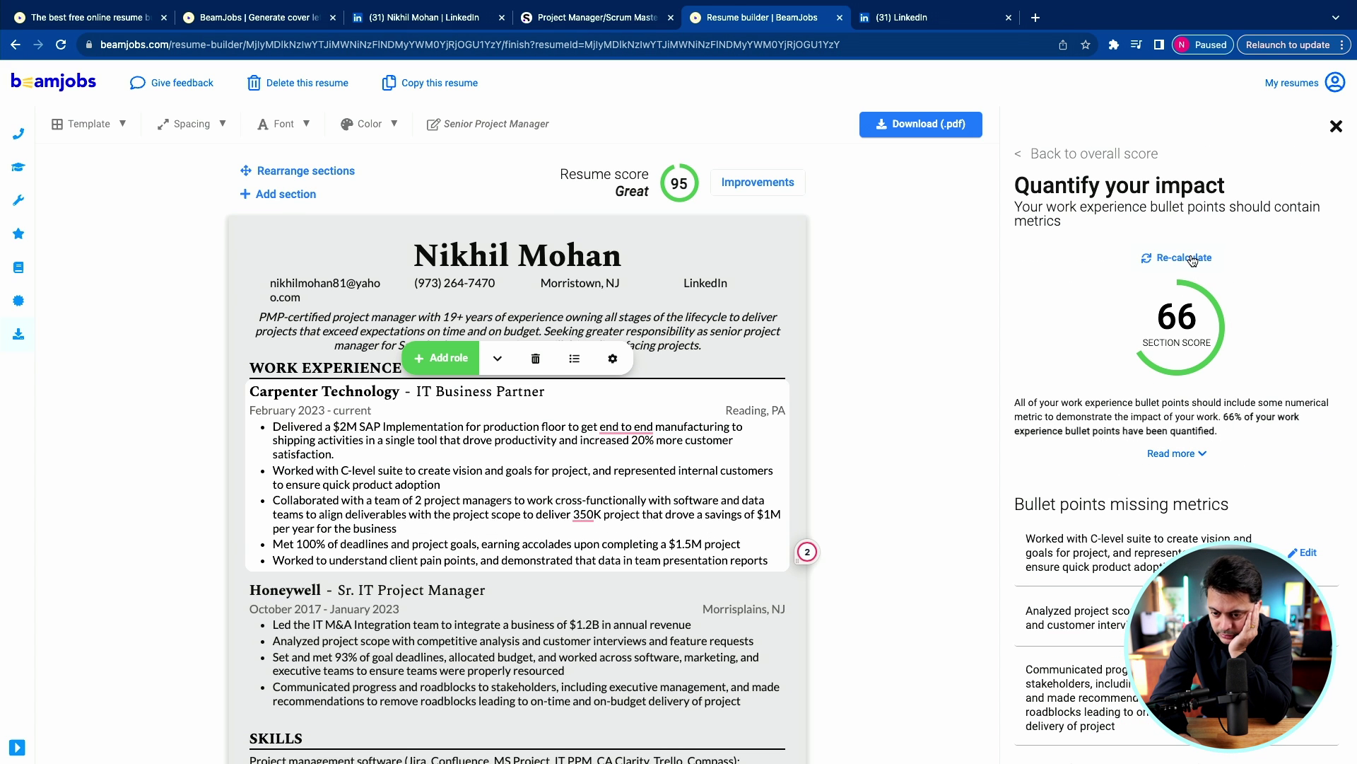
left_click(1176, 262)
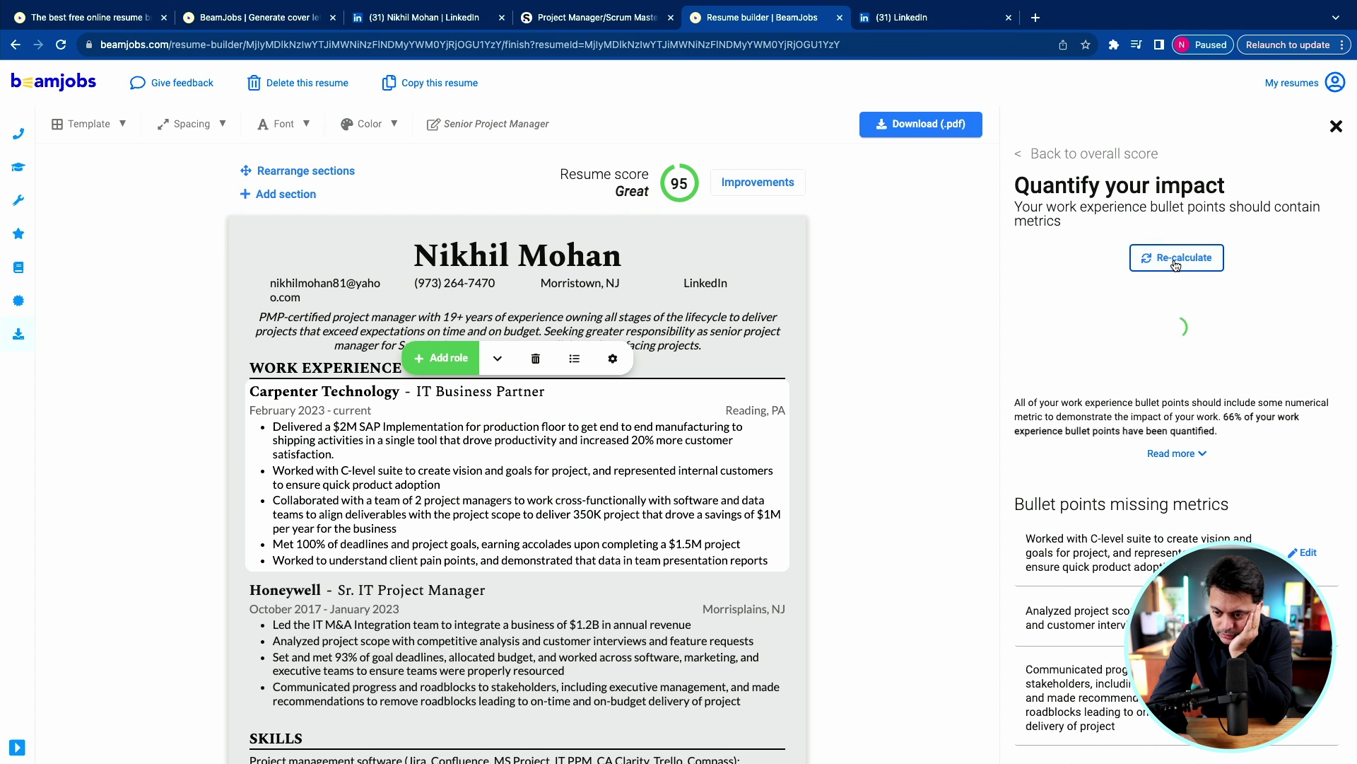
Review the panel's before/after example and recalculate the Quantify your impact score.
scroll(1093, 523, "down", 3)
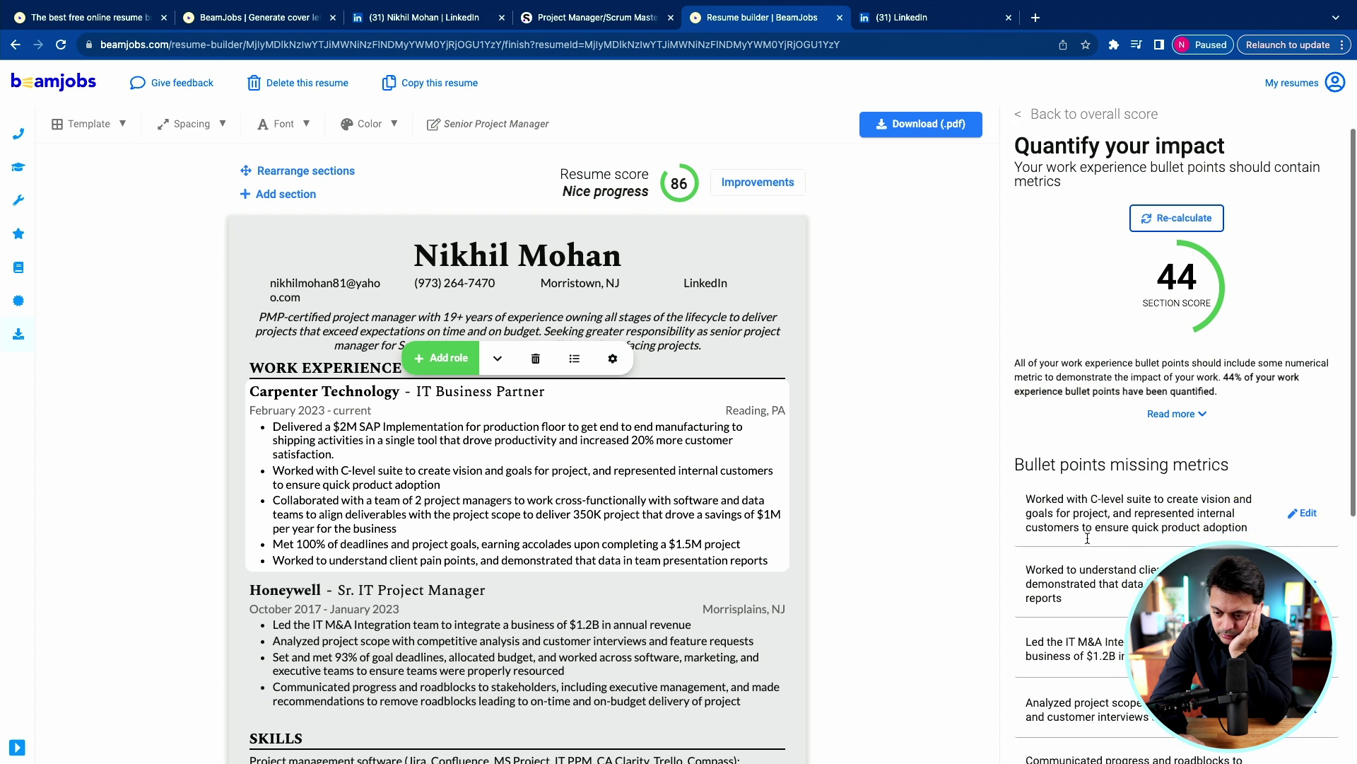
scroll(1088, 541, "down", 3)
scroll(1131, 495, "up", 4)
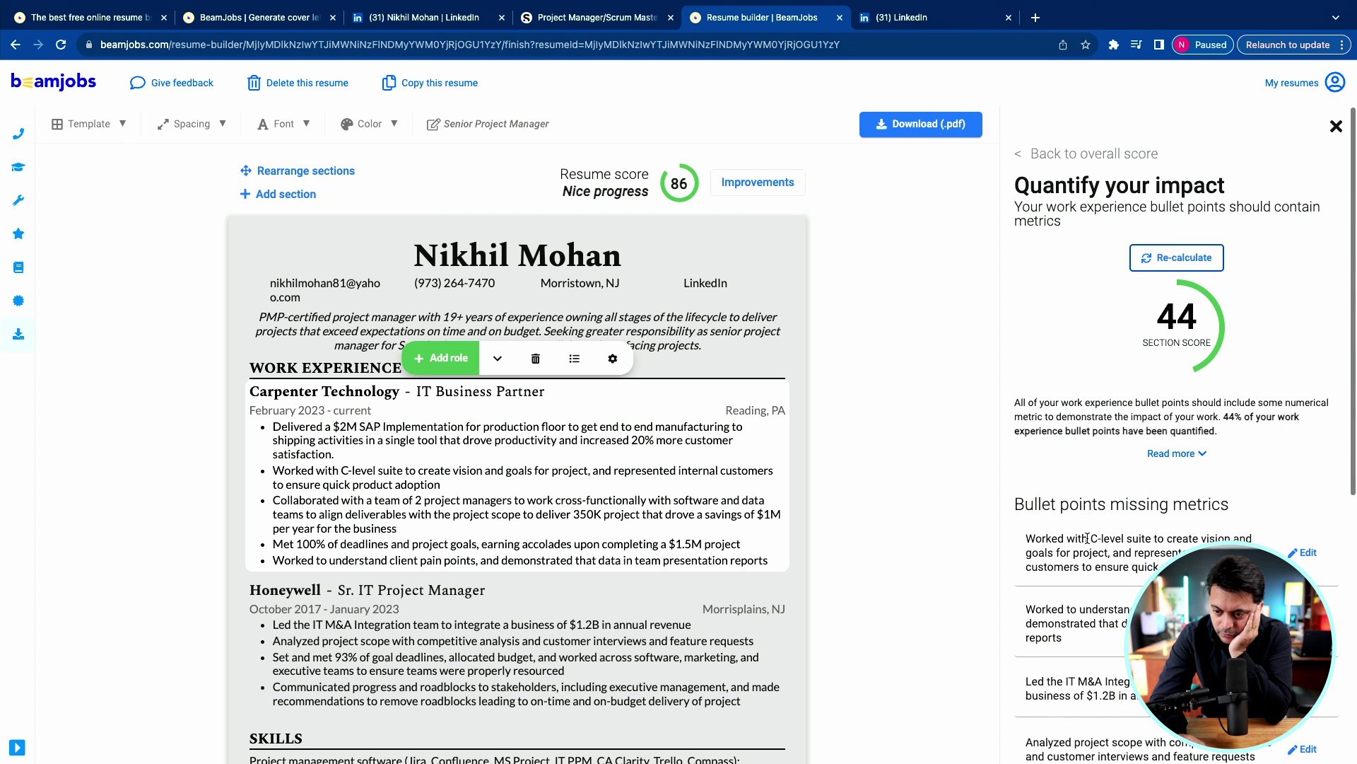
scroll(1188, 460, "down", 8)
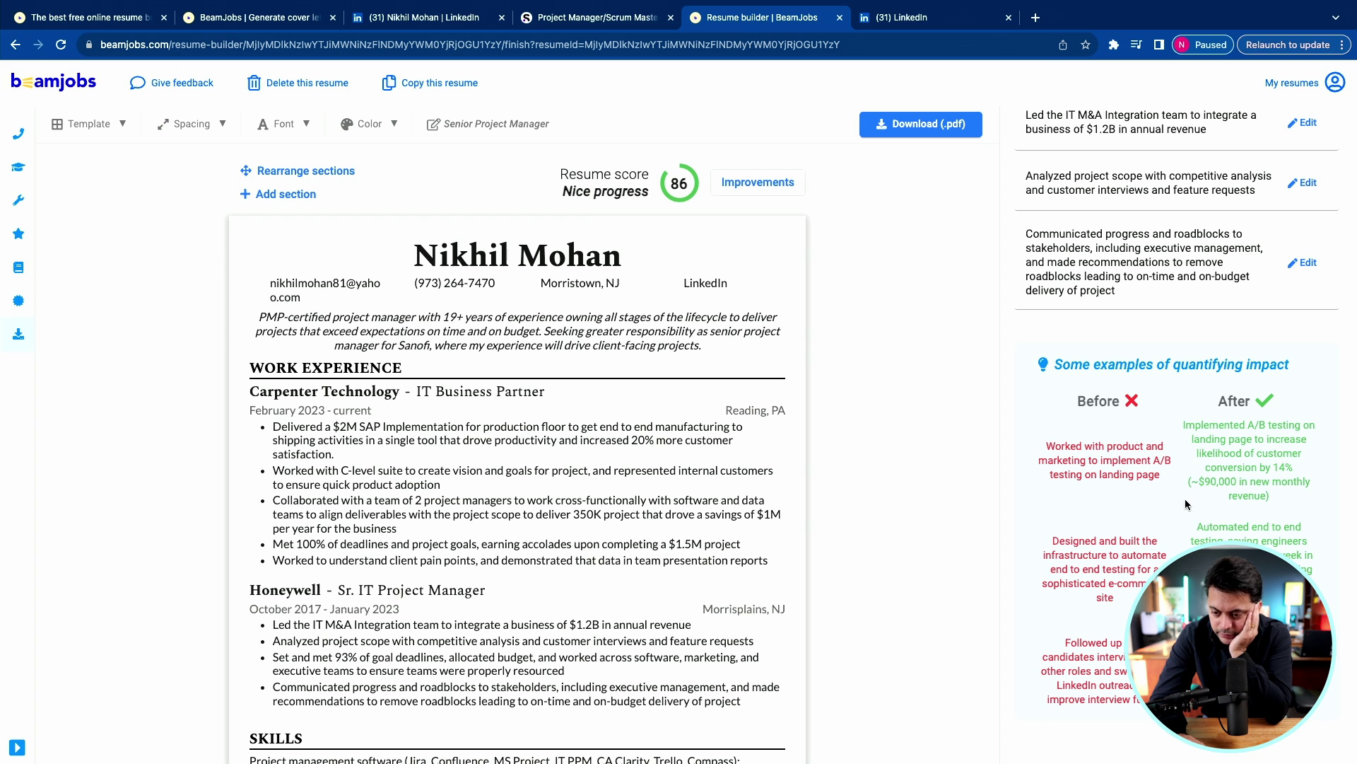
scroll(1156, 563, "down", 2)
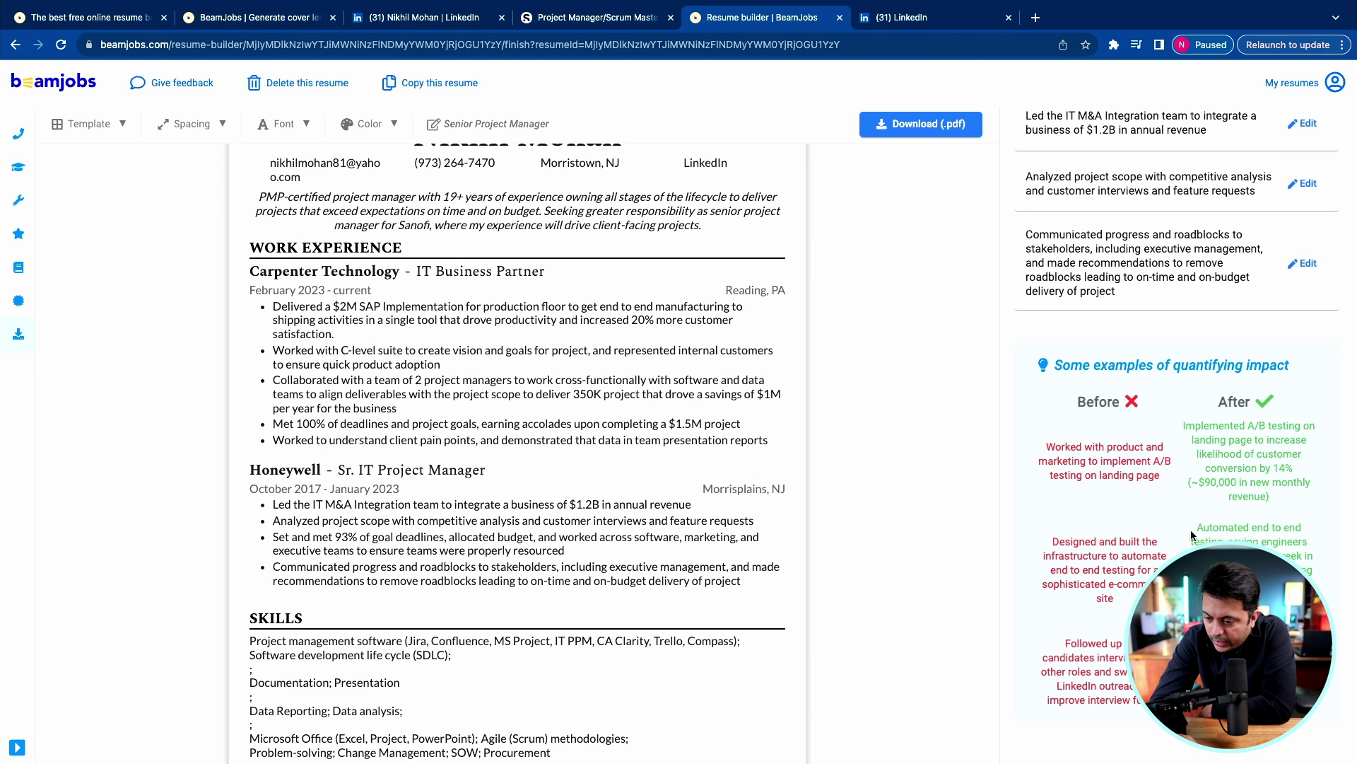
left_click_drag(1222, 540, 1310, 541)
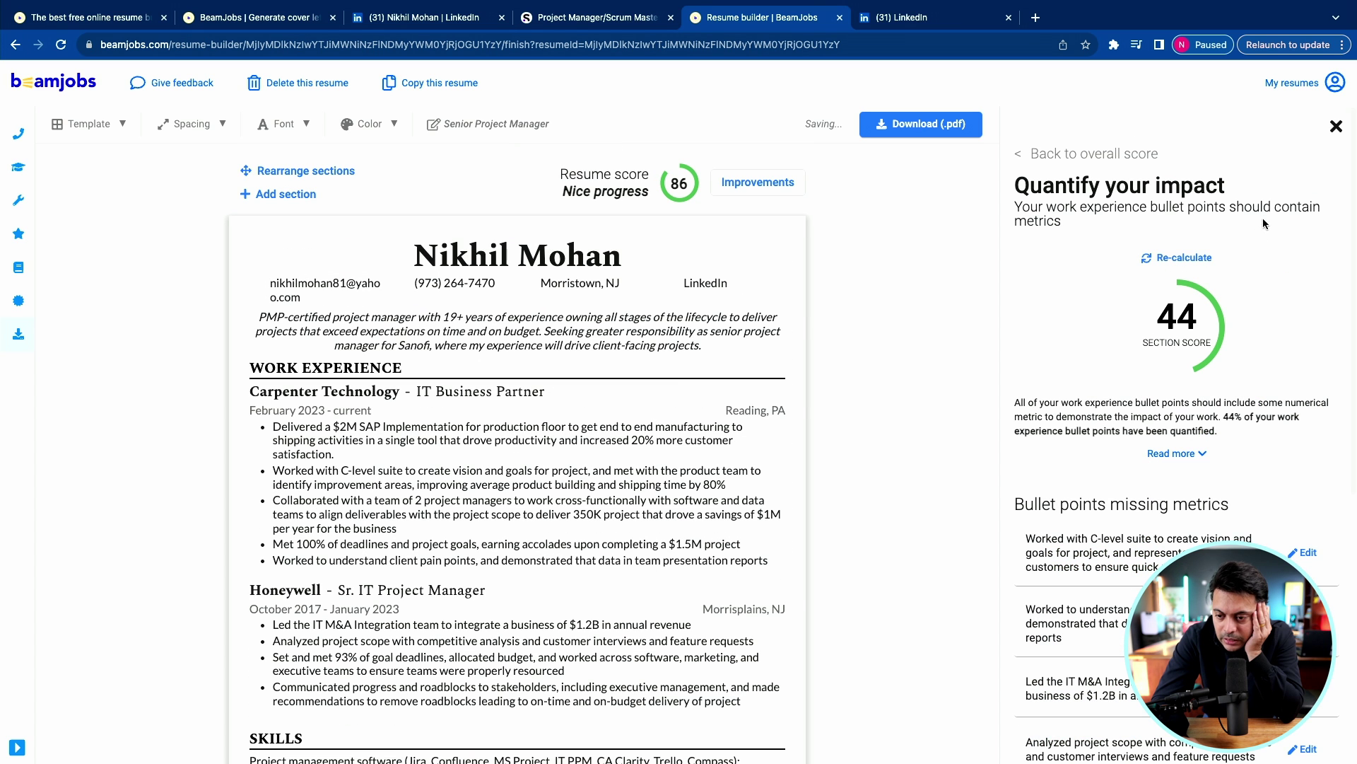
left_click(1186, 260)
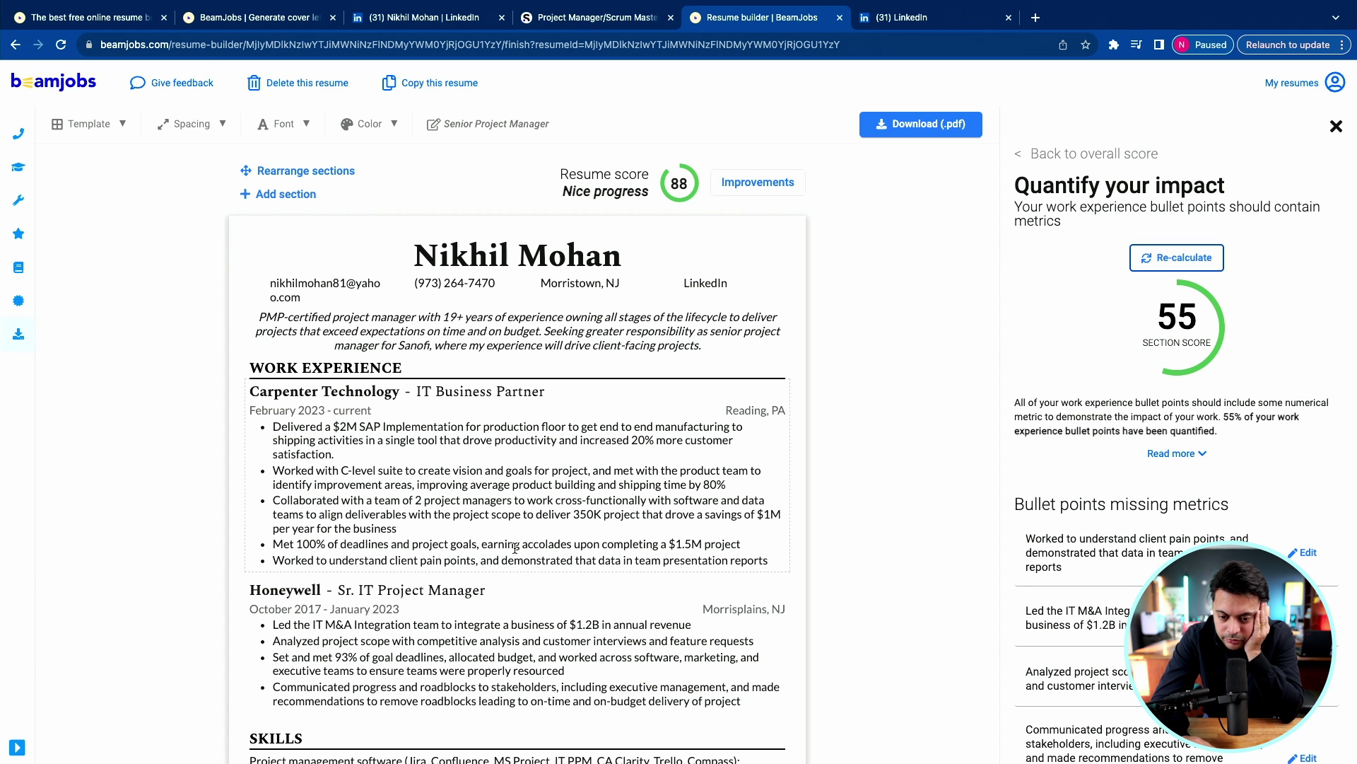
Extend the last Carpenter Technology bullet with 'additional 15% productivity' and recalculate to 66.
scroll(515, 549, "down", 3)
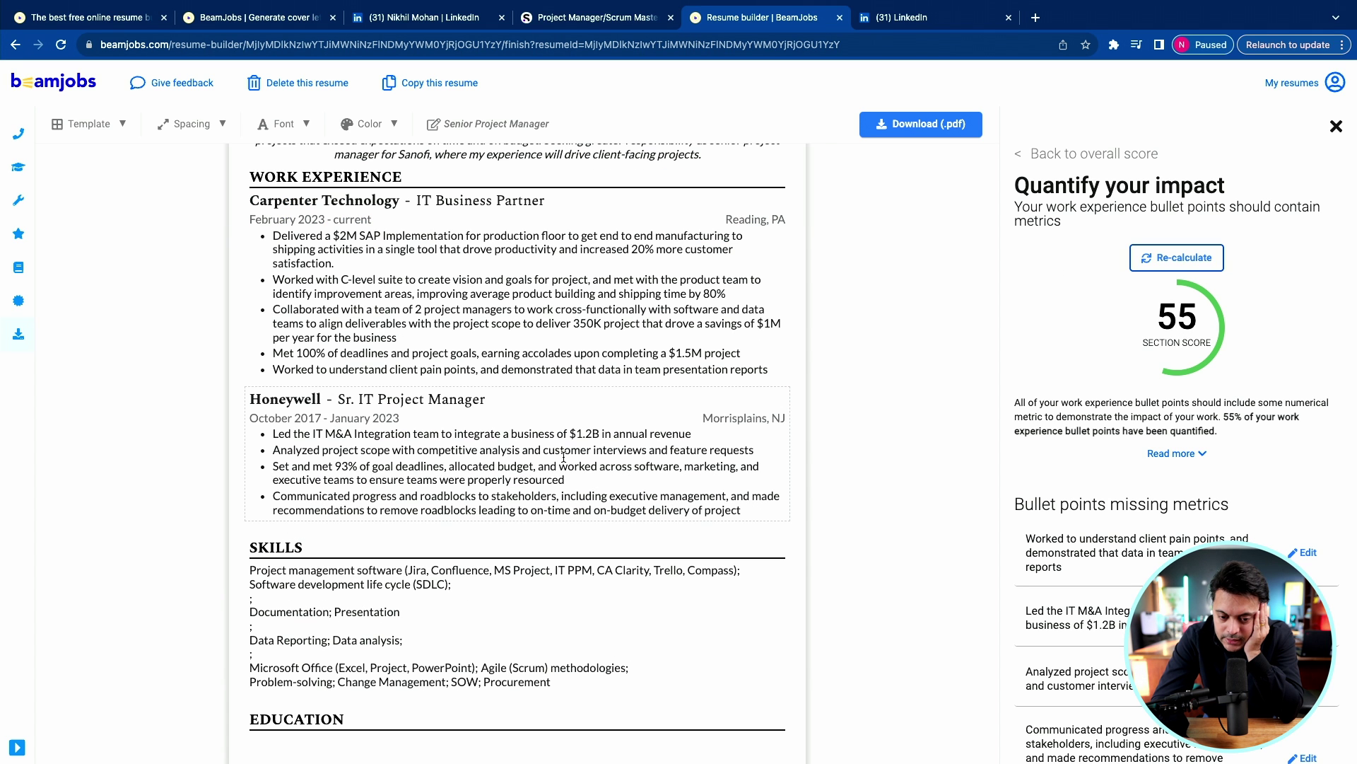
type("su")
type("lti")
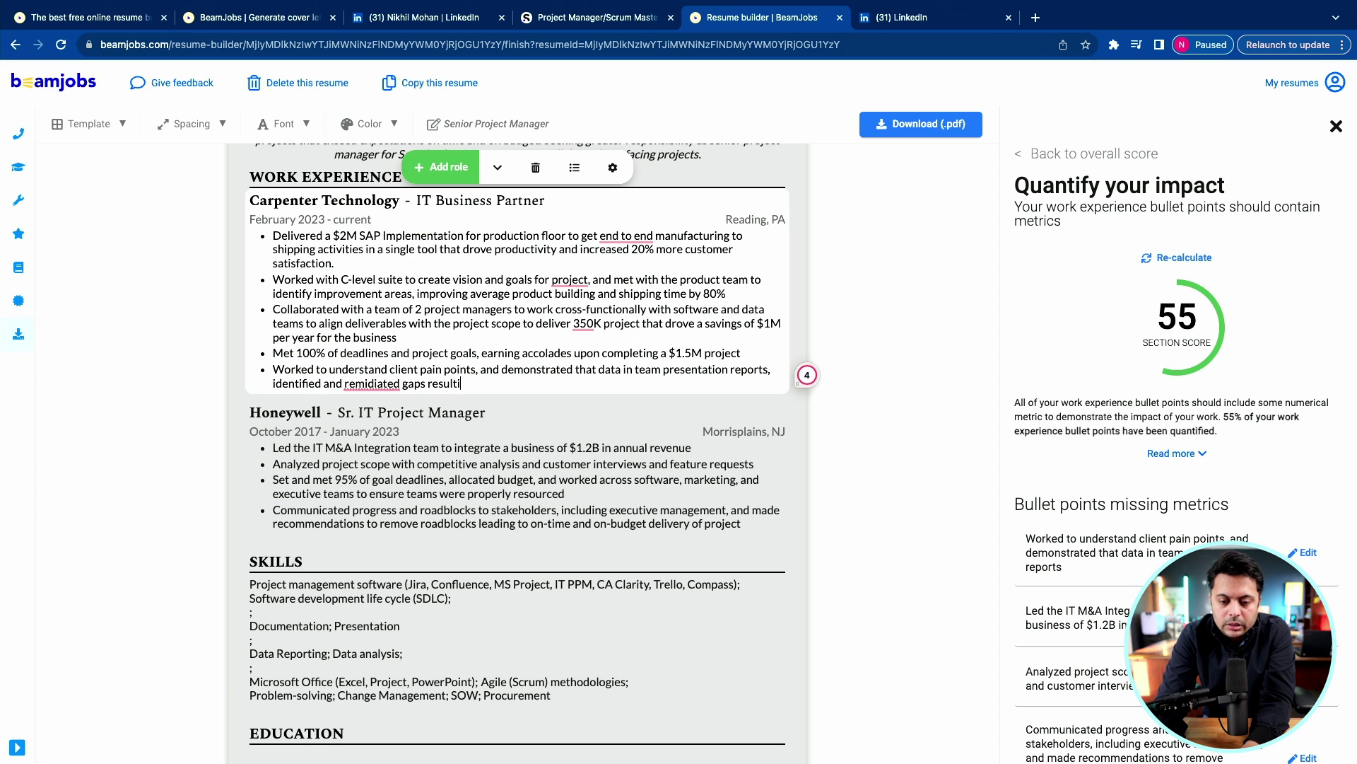
type("ng in addit")
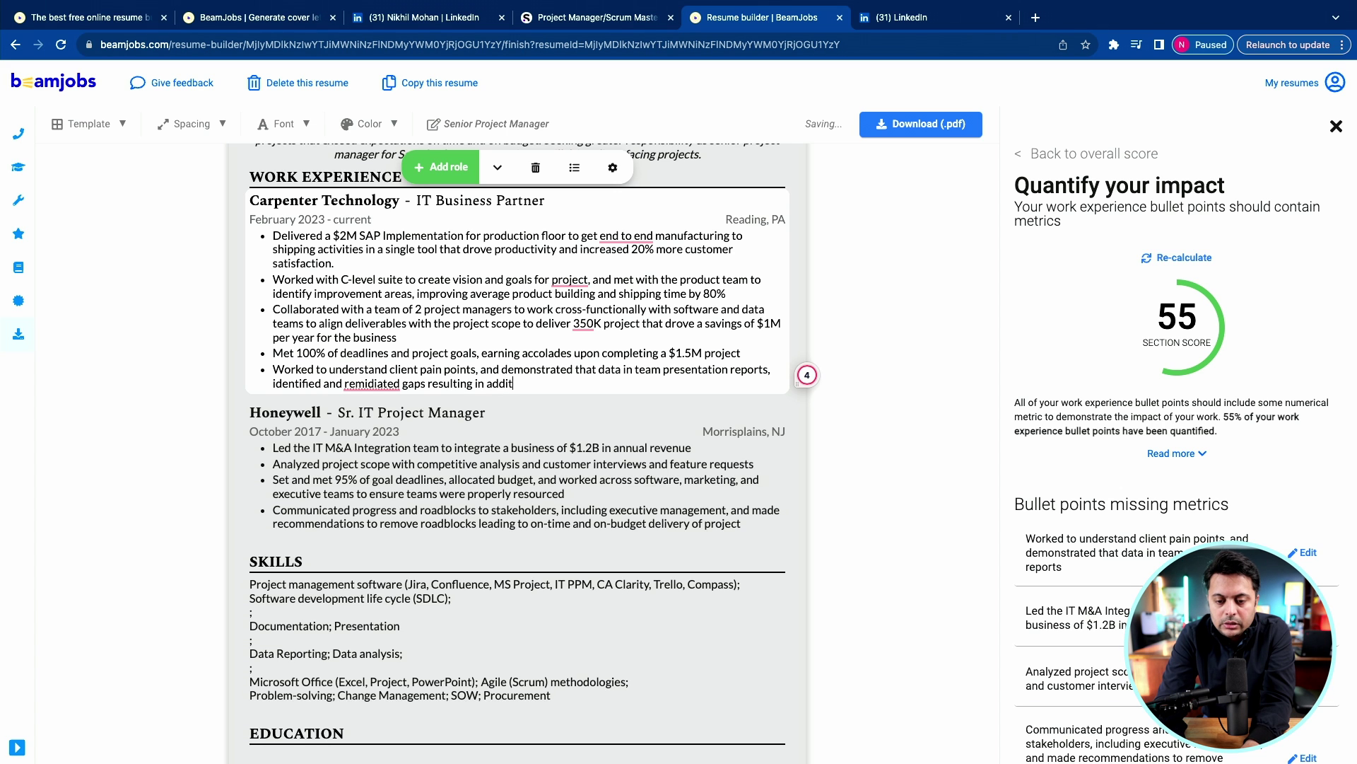
type("ional 15%")
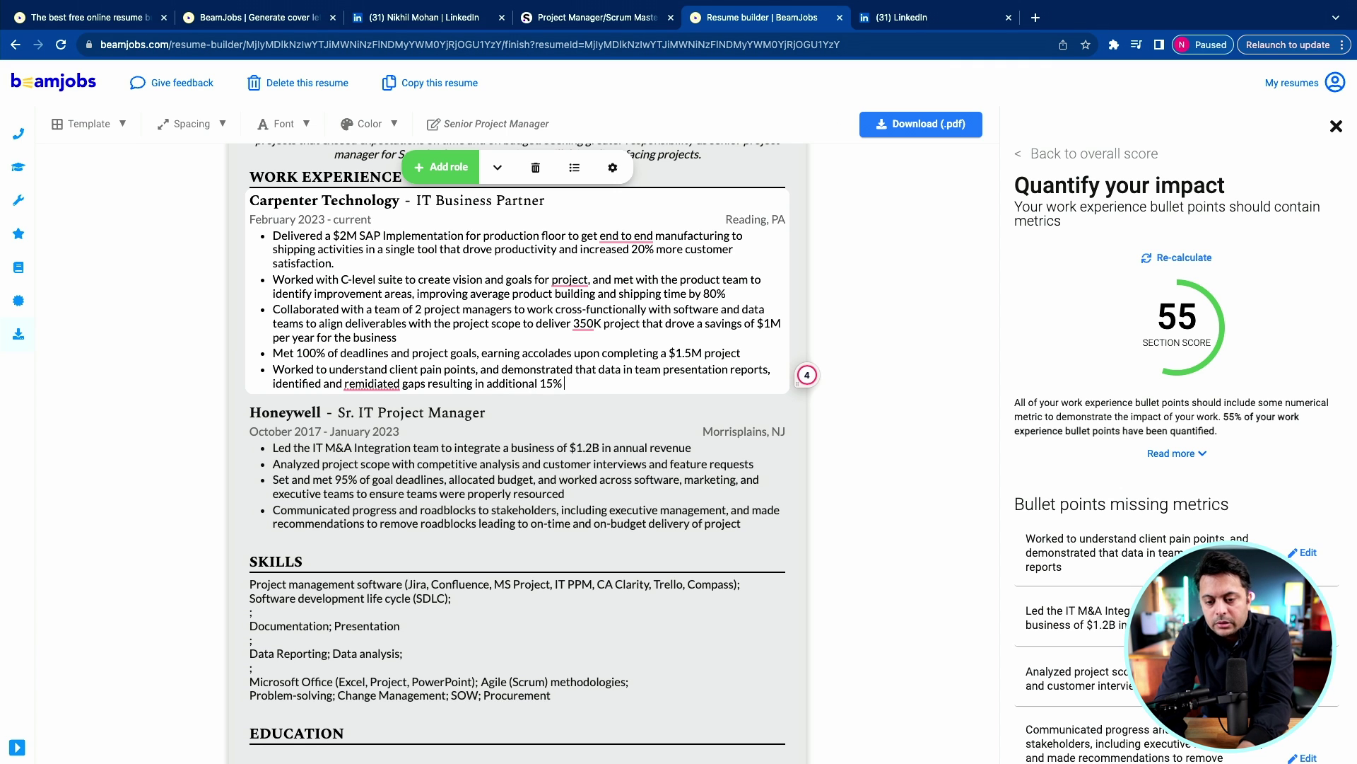
type(" productivity improvements")
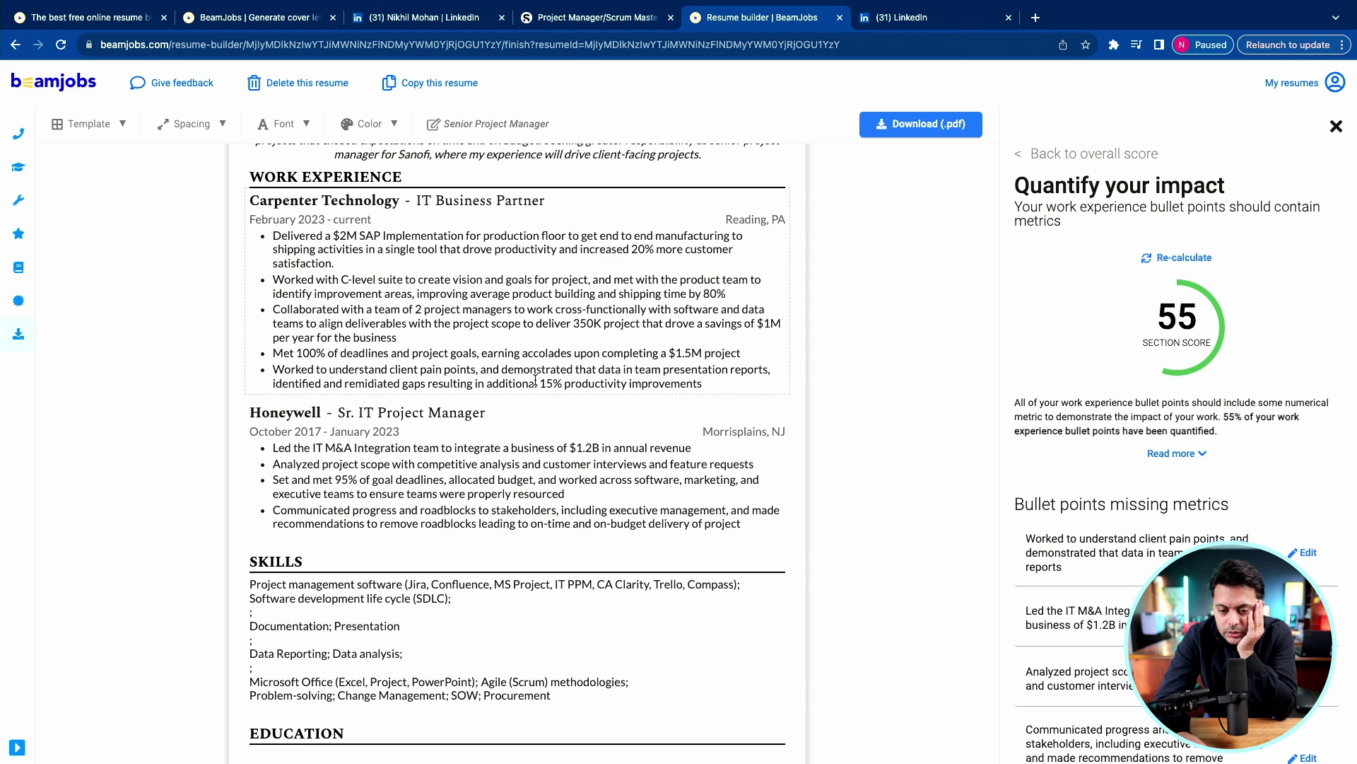
left_click(531, 384)
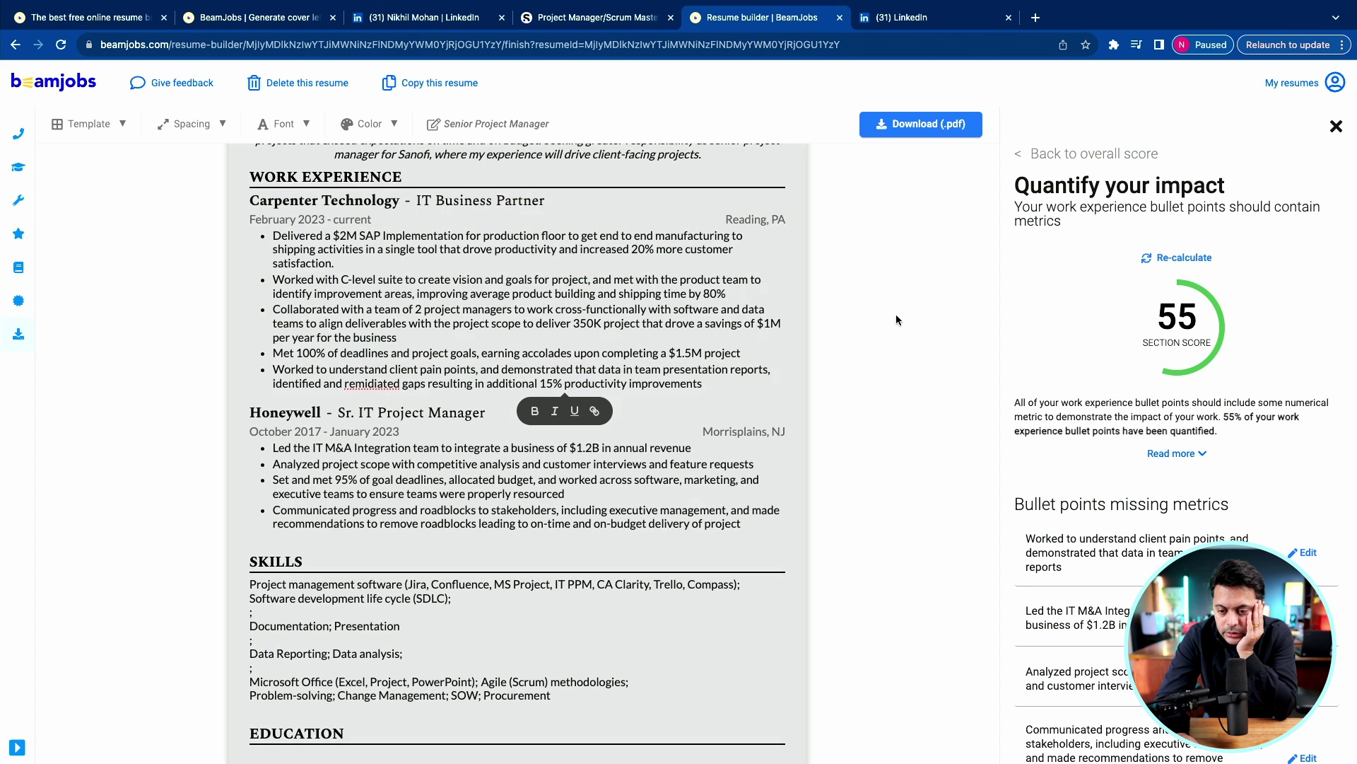
left_click(896, 314)
left_click(1194, 260)
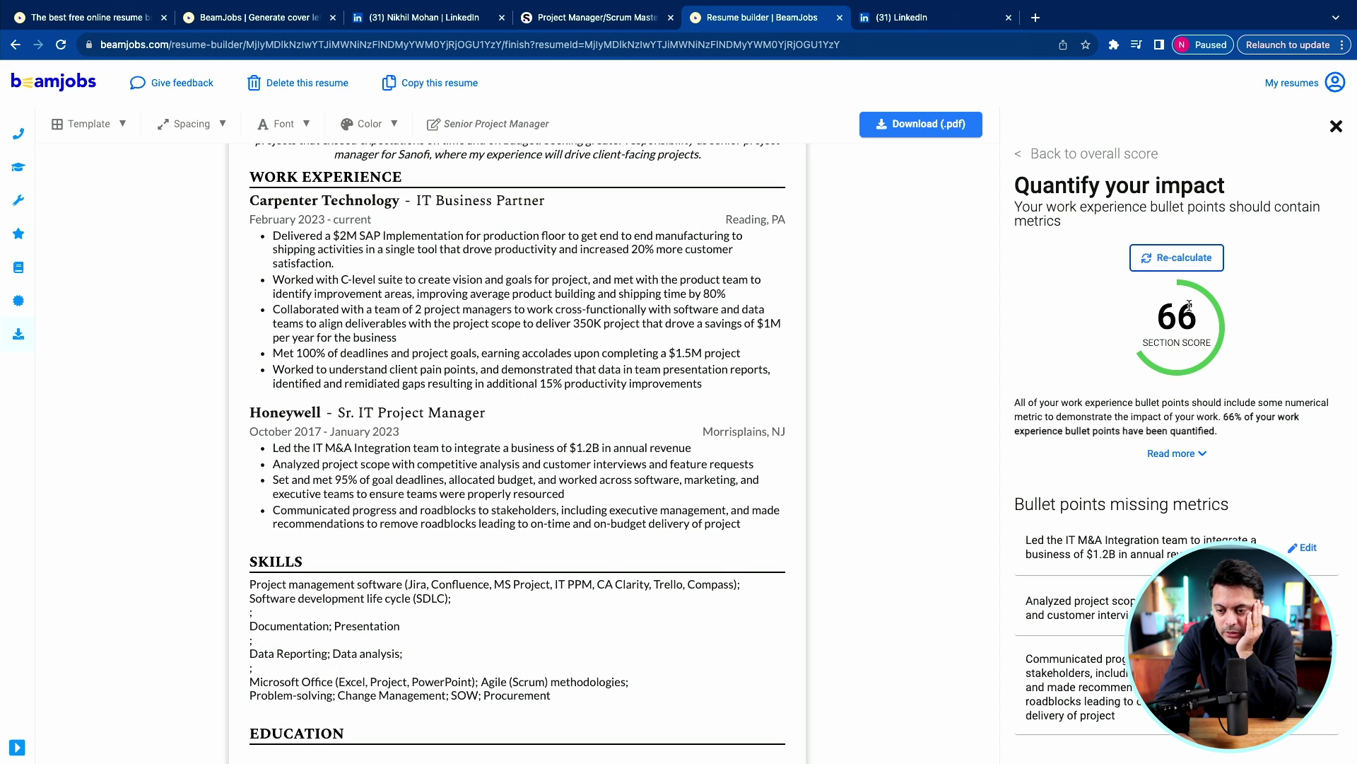
Scroll the resume, then return to the overall score checklist, now at 88.
scroll(670, 384, "up", 3)
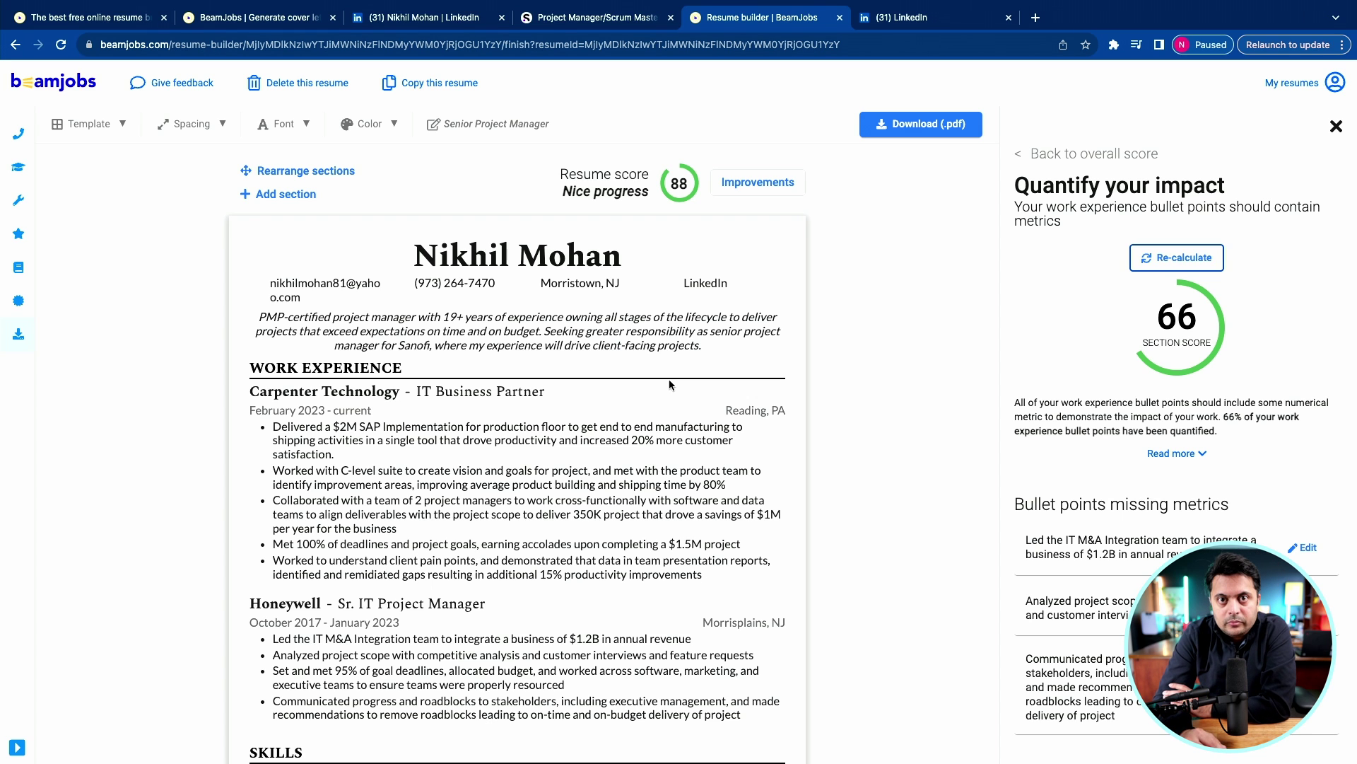
scroll(669, 384, "down", 8)
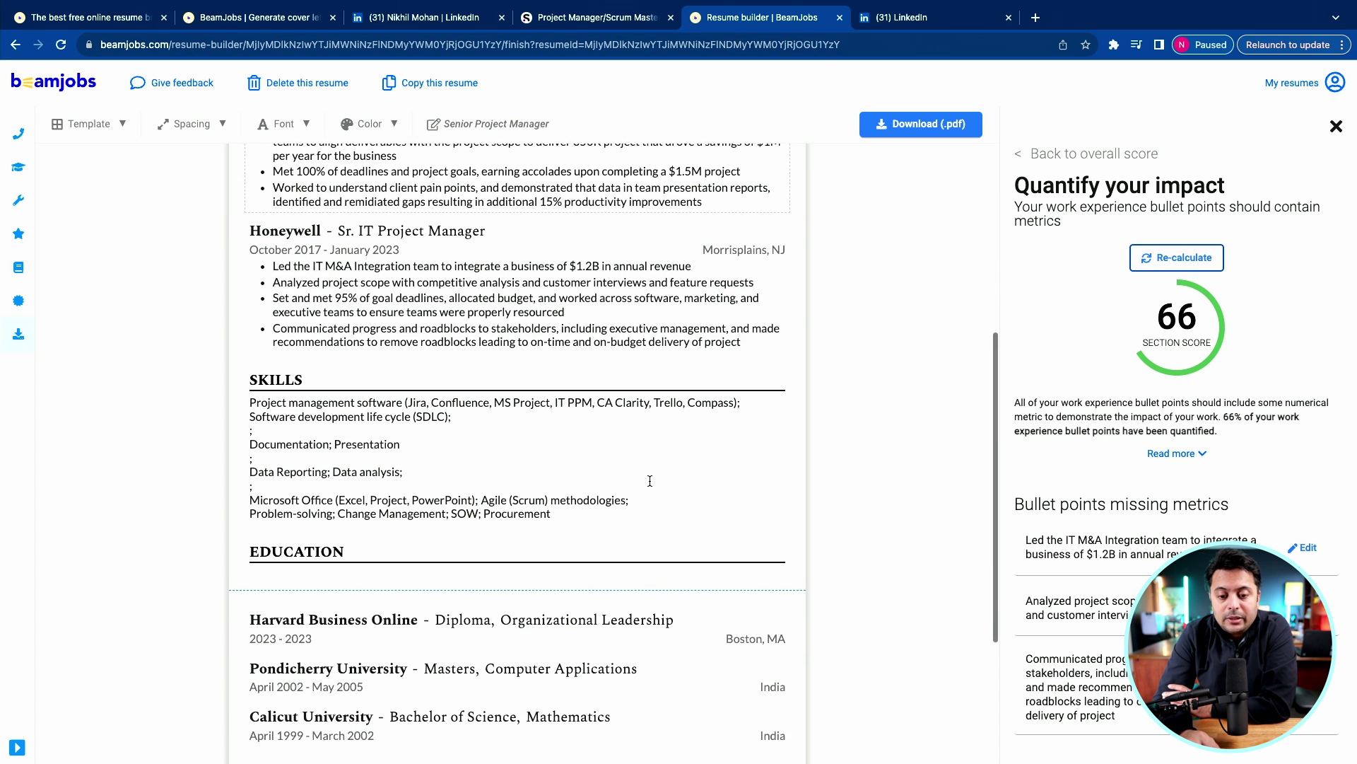
scroll(649, 479, "up", 12)
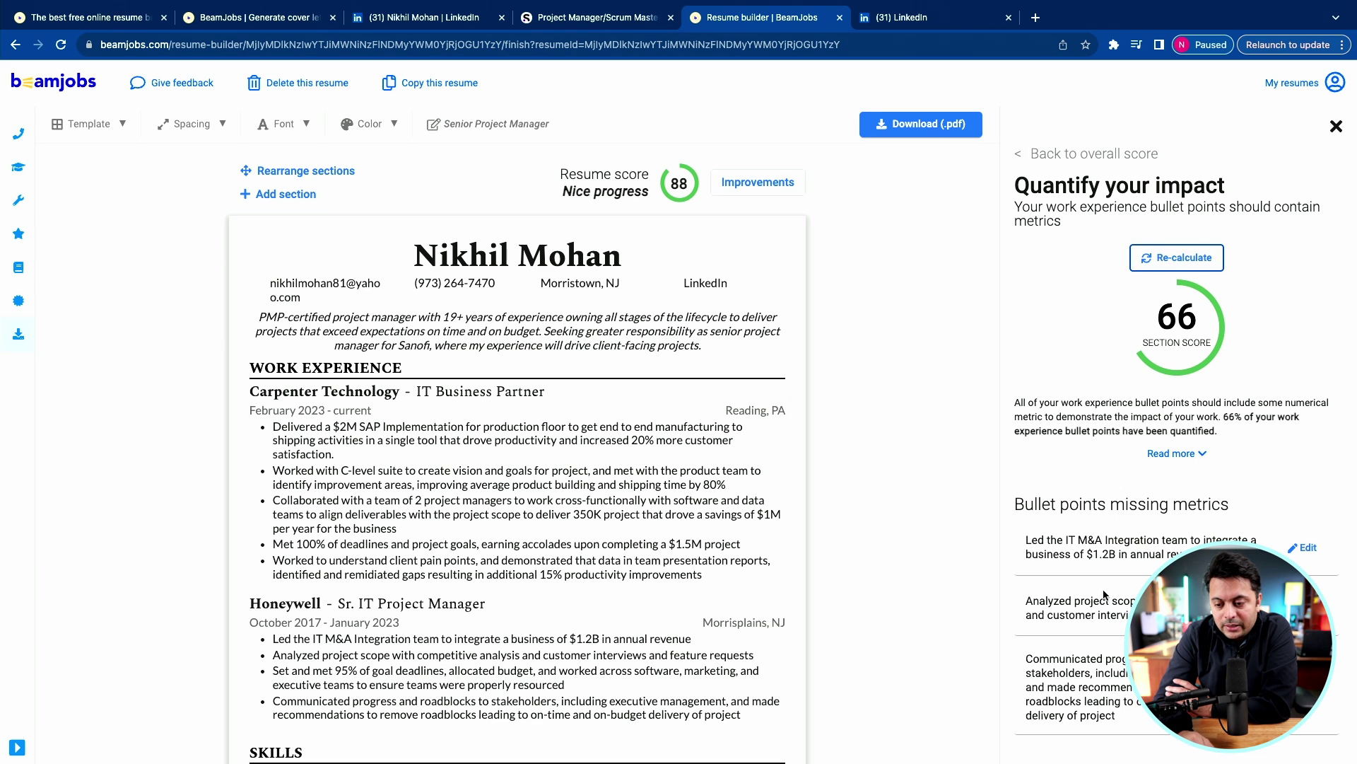
scroll(1105, 596, "down", 3)
scroll(560, 559, "down", 9)
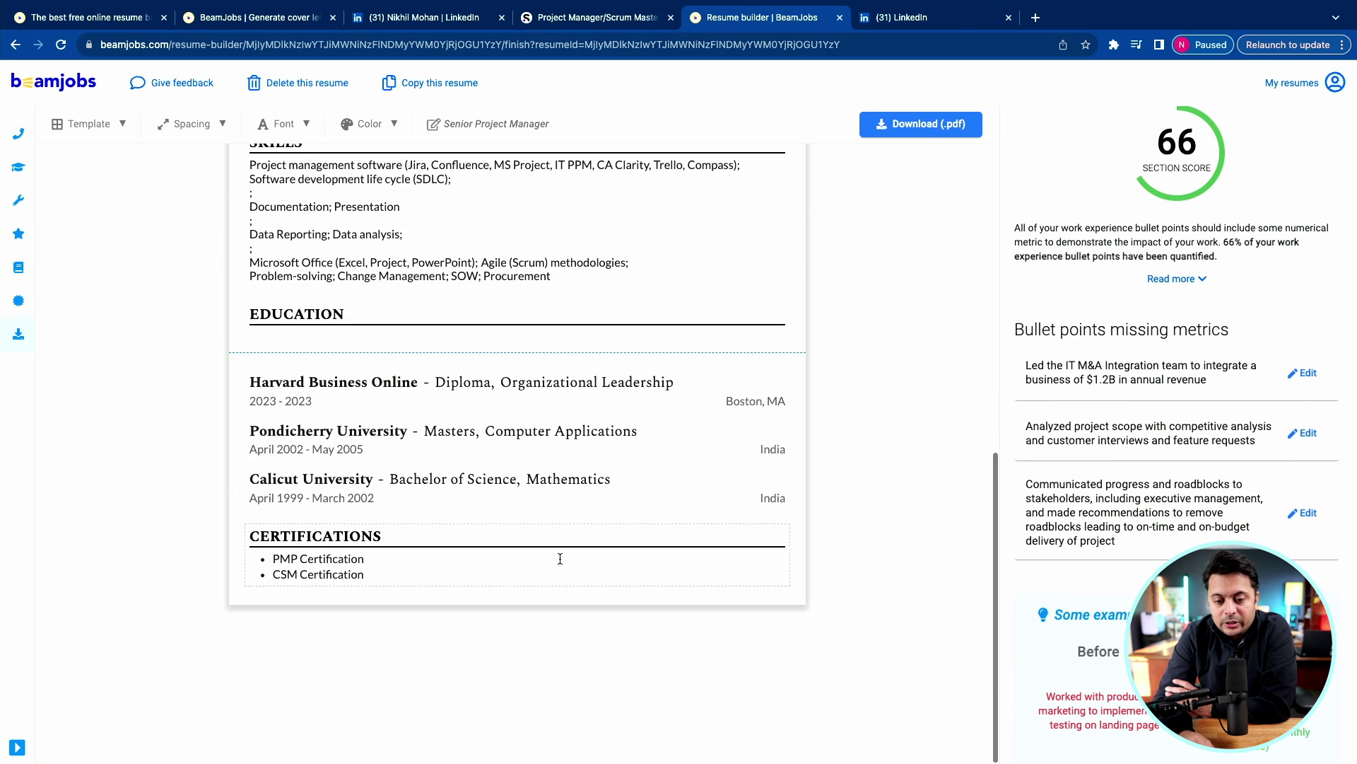
scroll(560, 559, "up", 10)
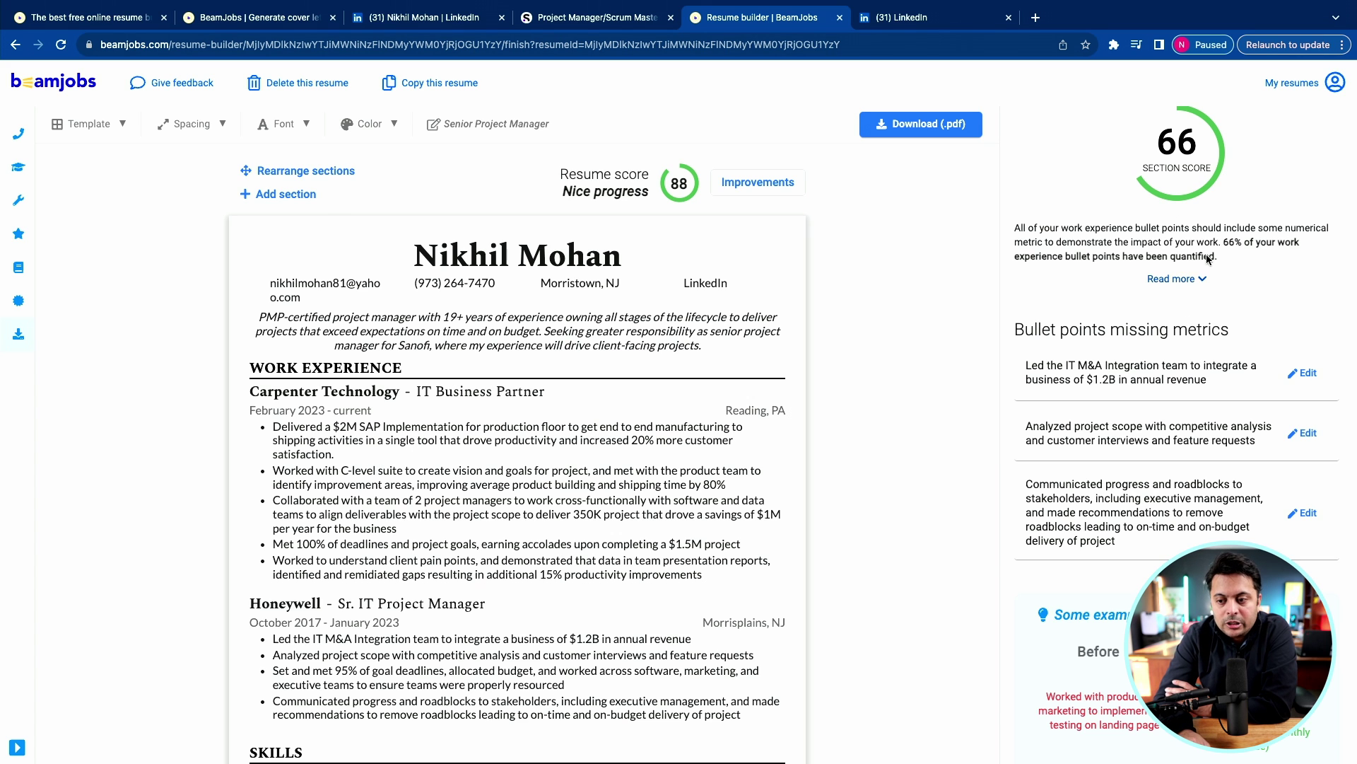
left_click(1191, 222)
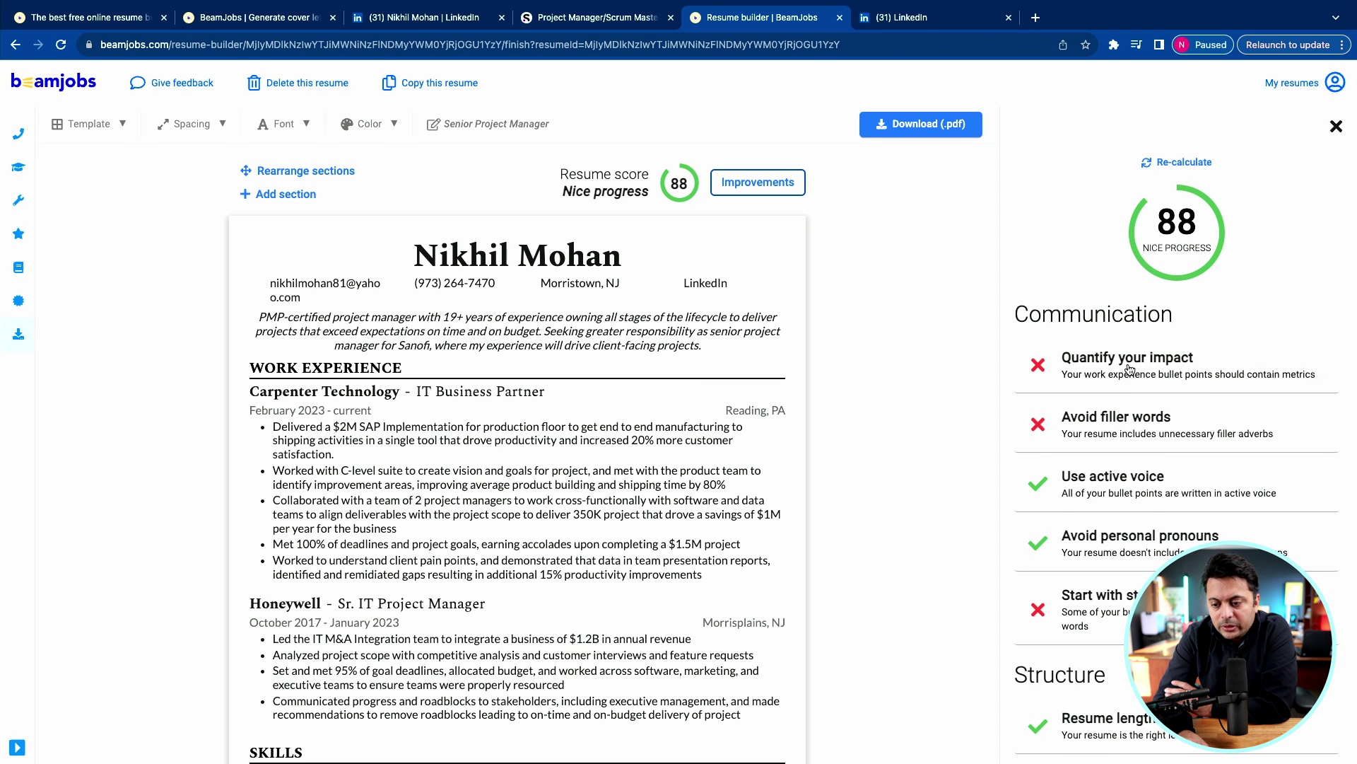
Open the Avoid filler words detail and check the Spacing and Font dropdowns.
left_click(1116, 427)
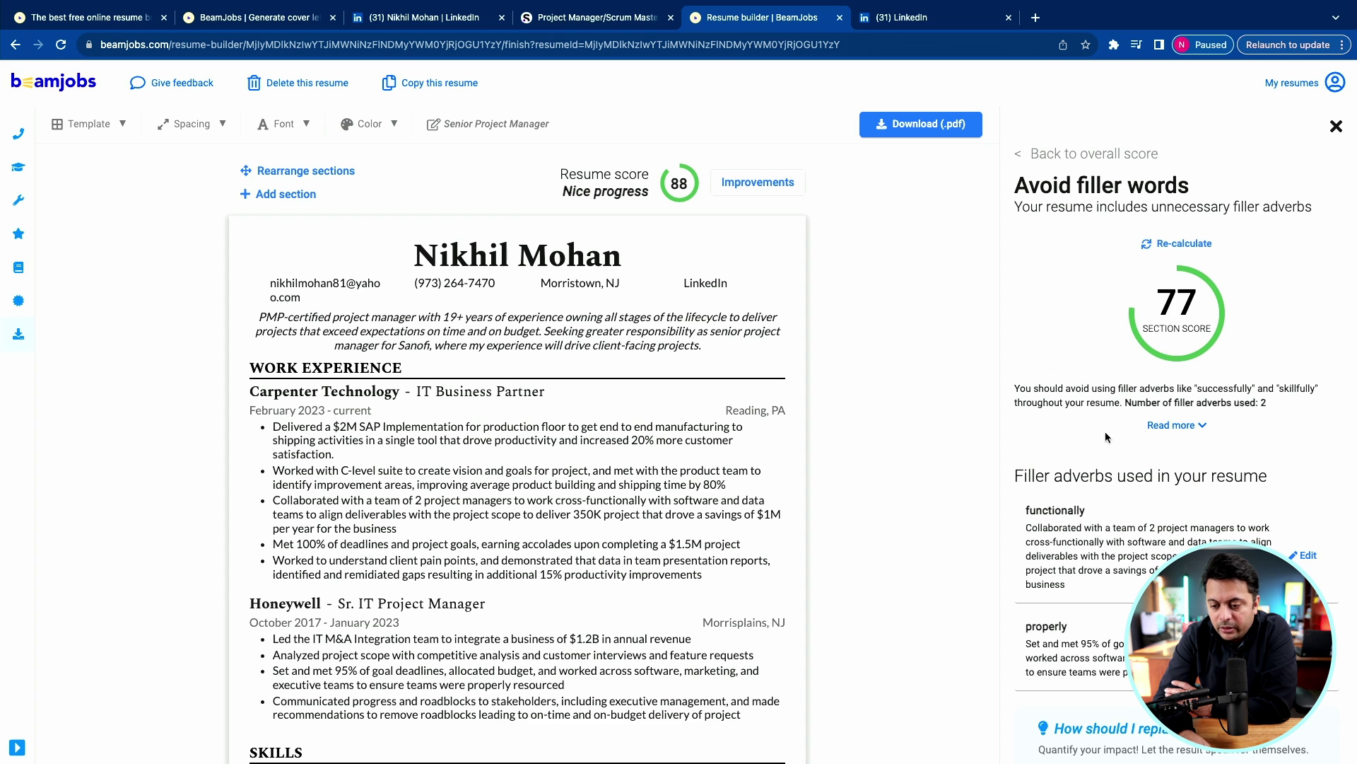
left_click(223, 131)
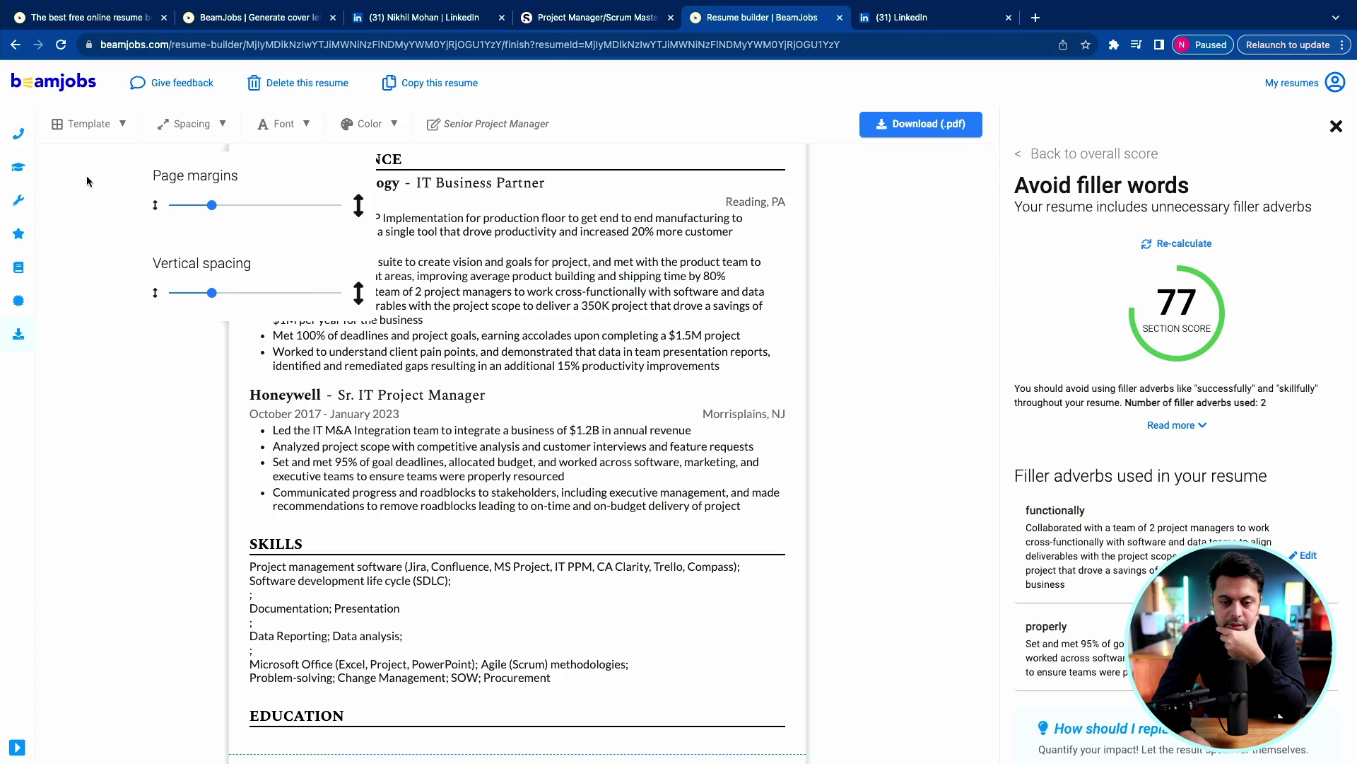
left_click(283, 123)
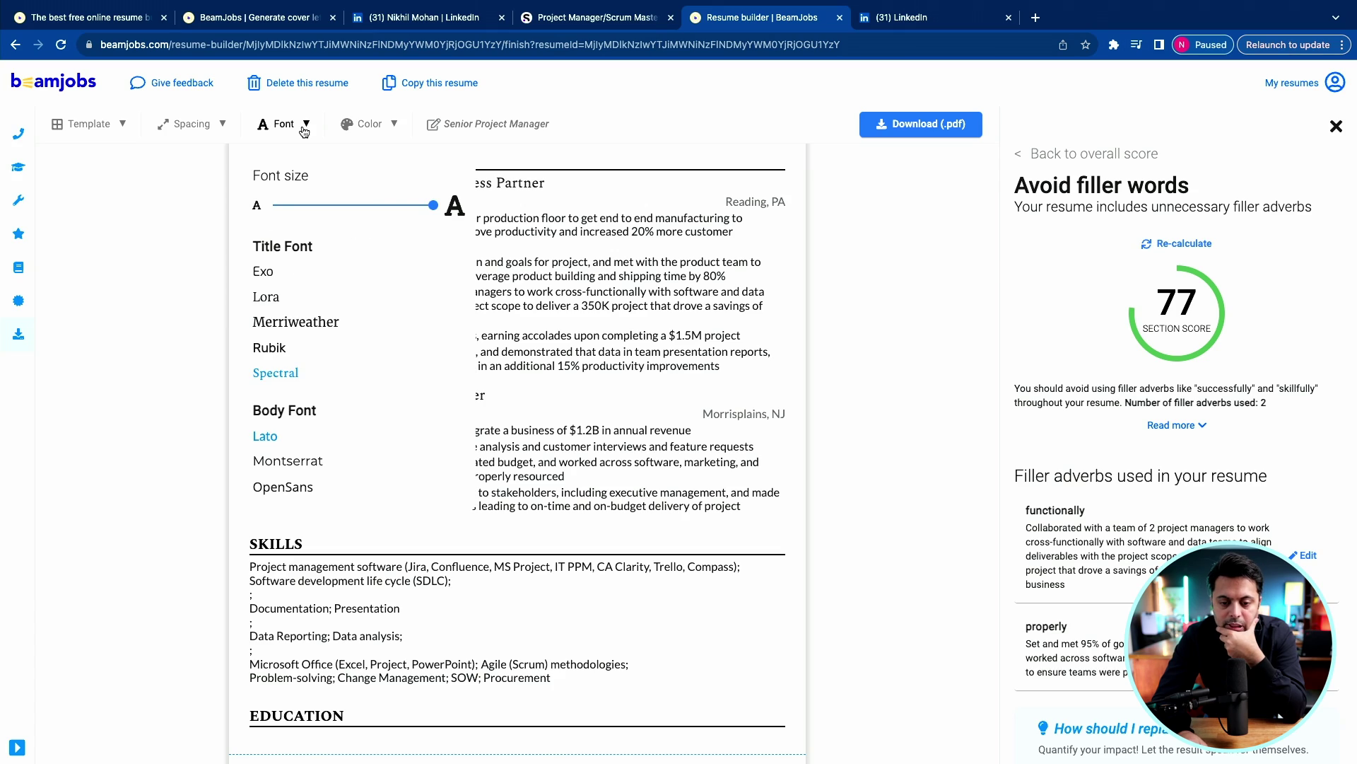
left_click(80, 363)
Scroll through the resume reviewing the Carpenter Technology bullets flagged for filler adverbs.
scroll(81, 353, "down", 5)
scroll(580, 401, "up", 10)
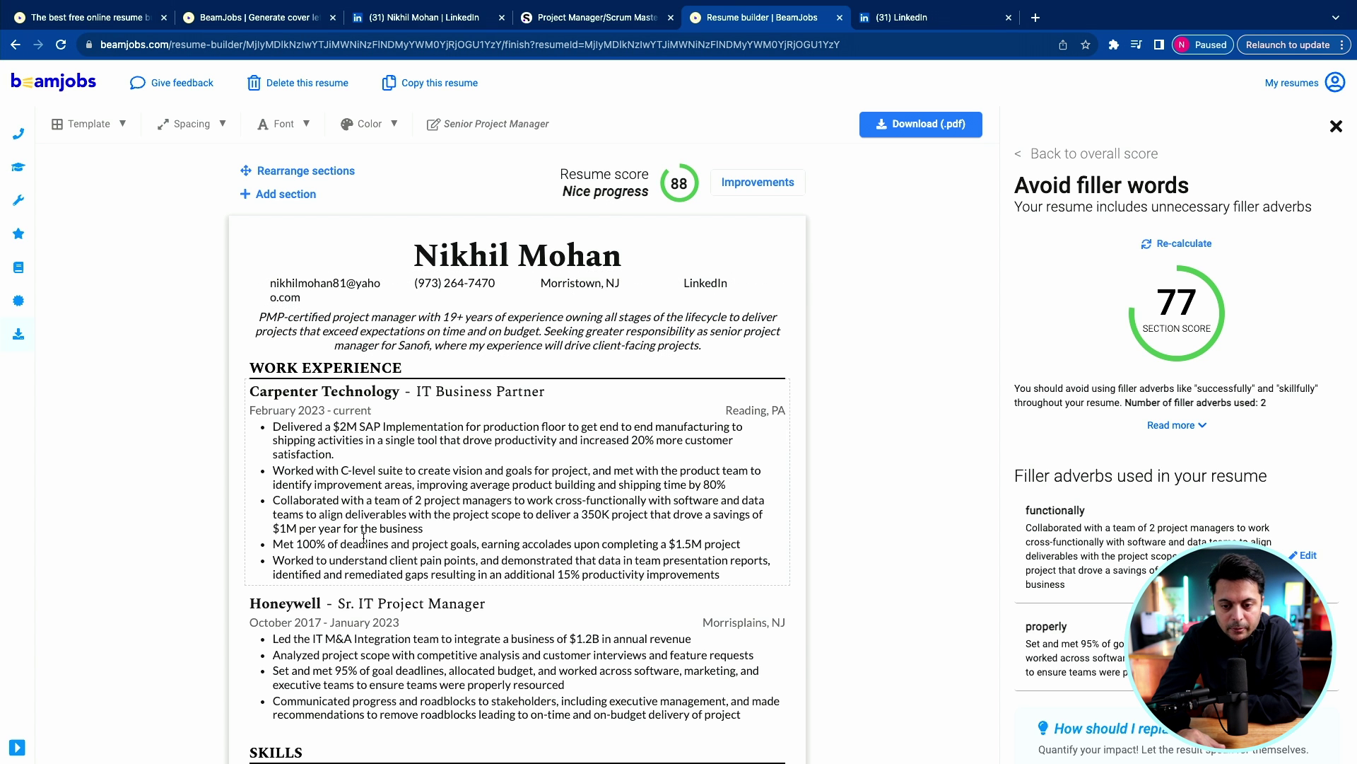
scroll(365, 542, "down", 8)
scroll(364, 542, "up", 4)
scroll(365, 542, "up", 1)
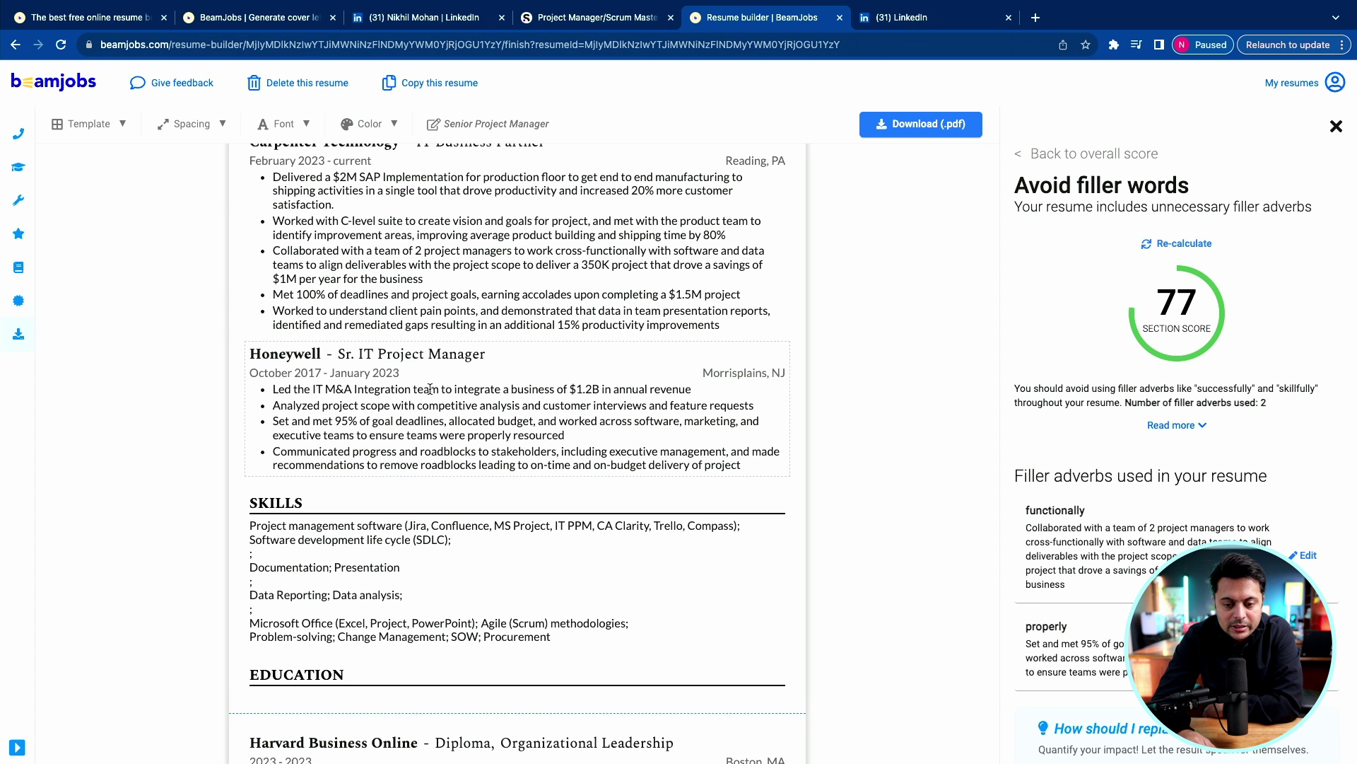
scroll(431, 397, "up", 3)
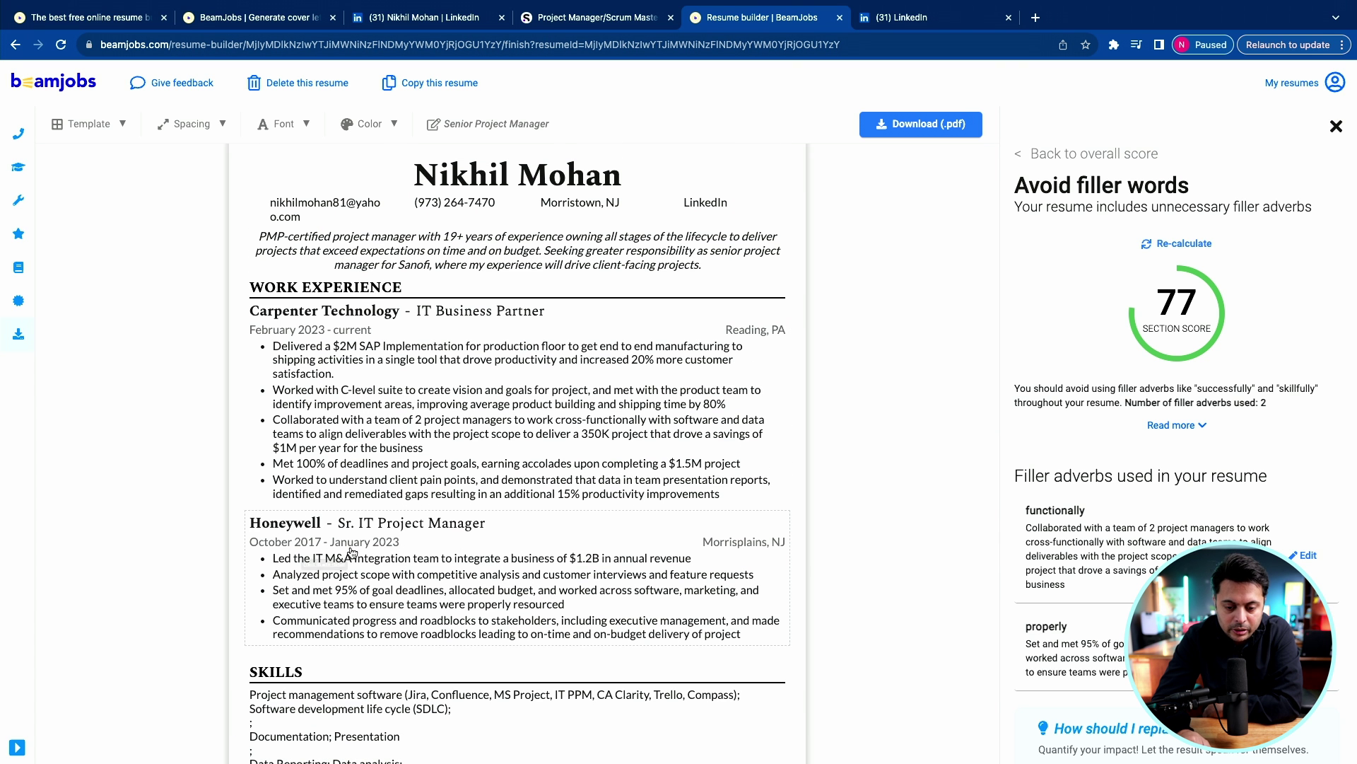
scroll(382, 534, "down", 3)
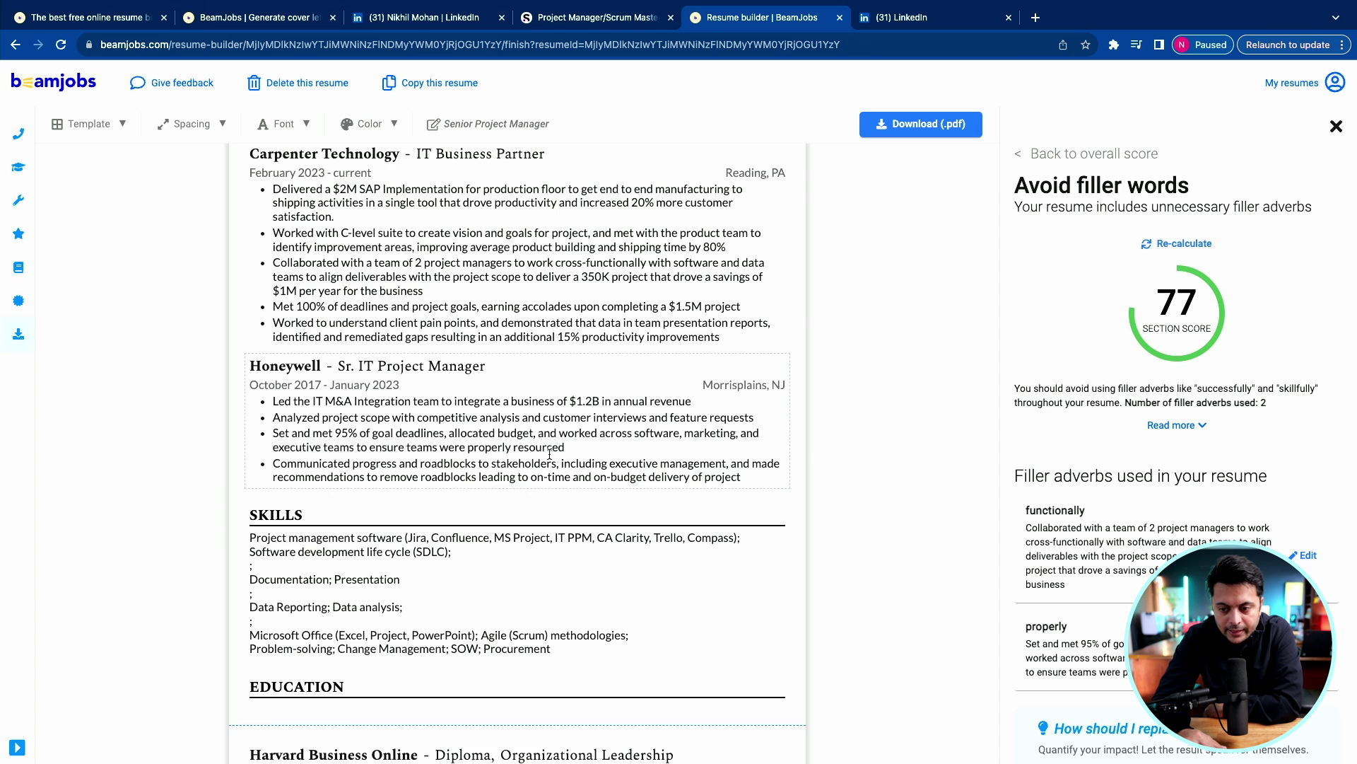
scroll(550, 454, "down", 1)
scroll(550, 454, "down", 5)
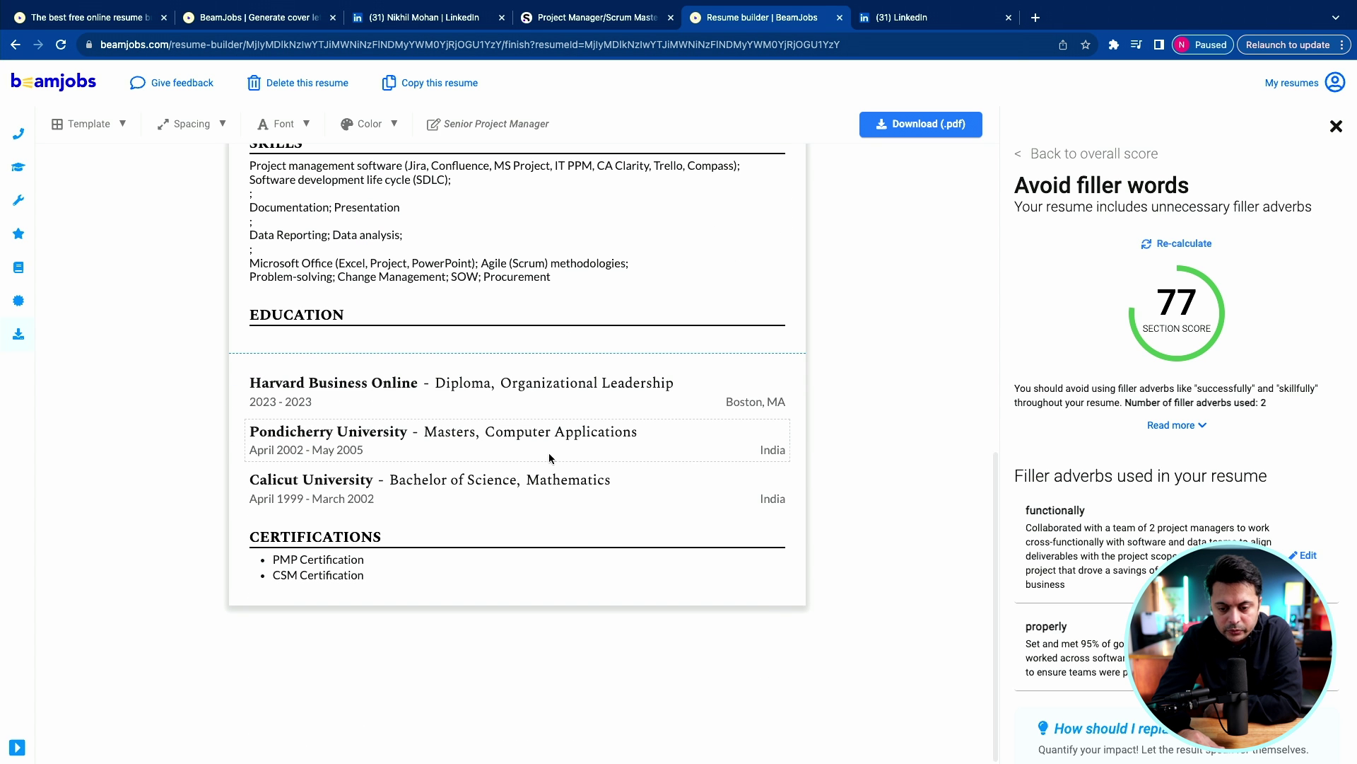
scroll(629, 434, "up", 3)
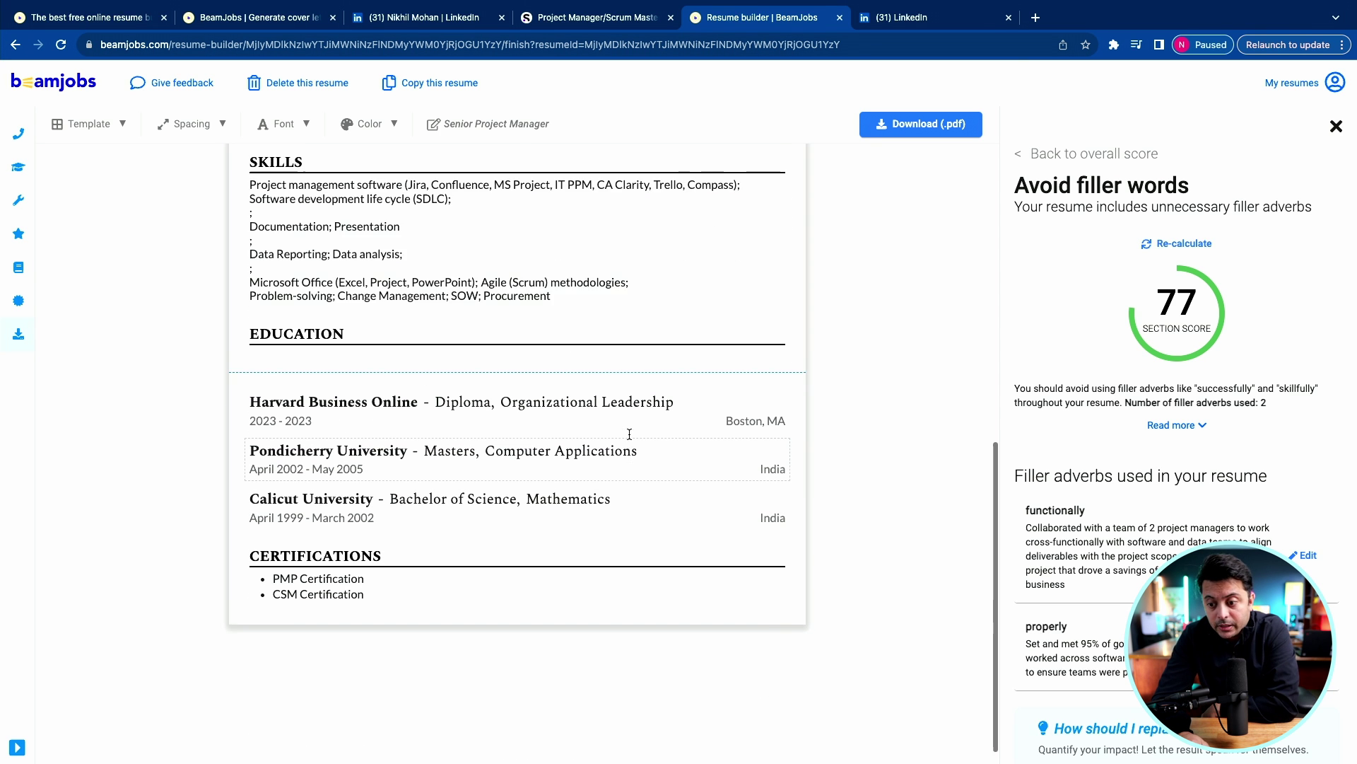
scroll(629, 434, "up", 1)
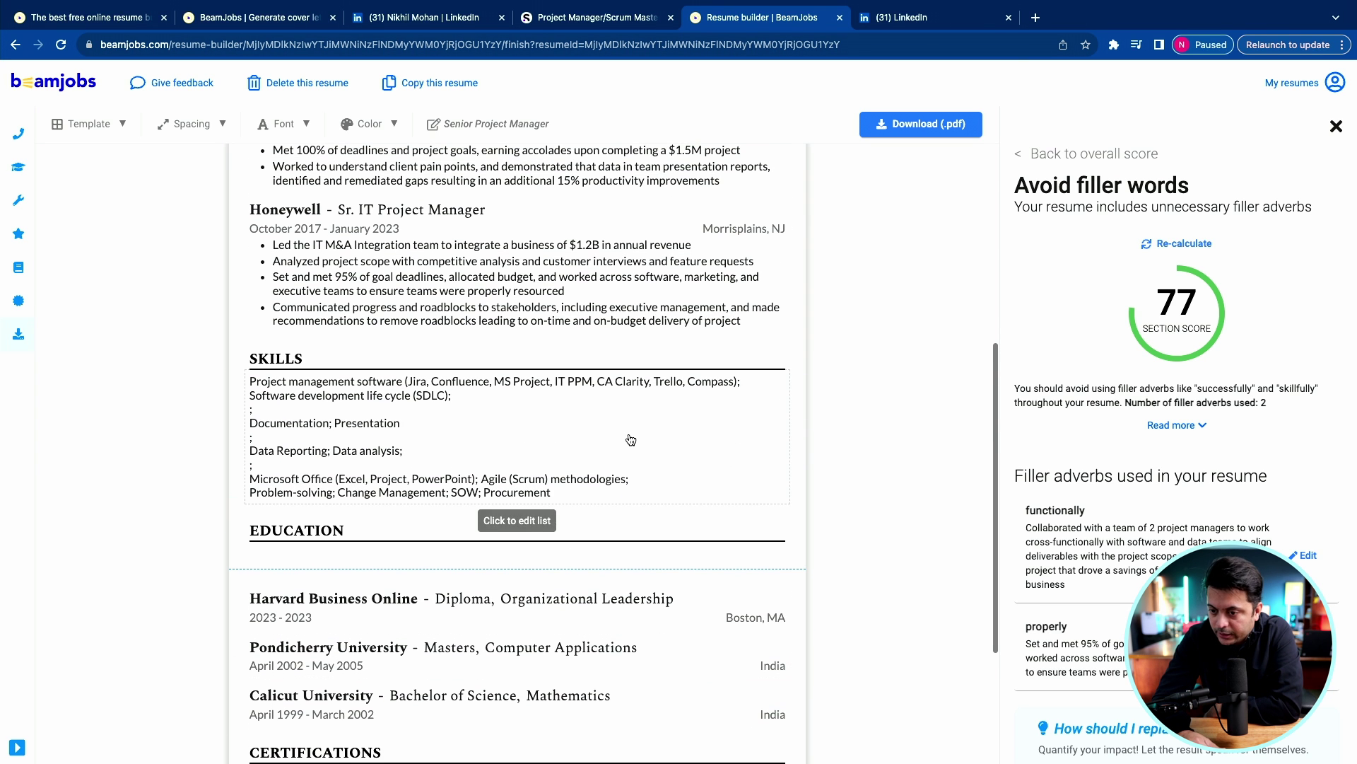
Download the resume as Senior Project Manager.pdf and open it in Acrobat.
left_click(927, 126)
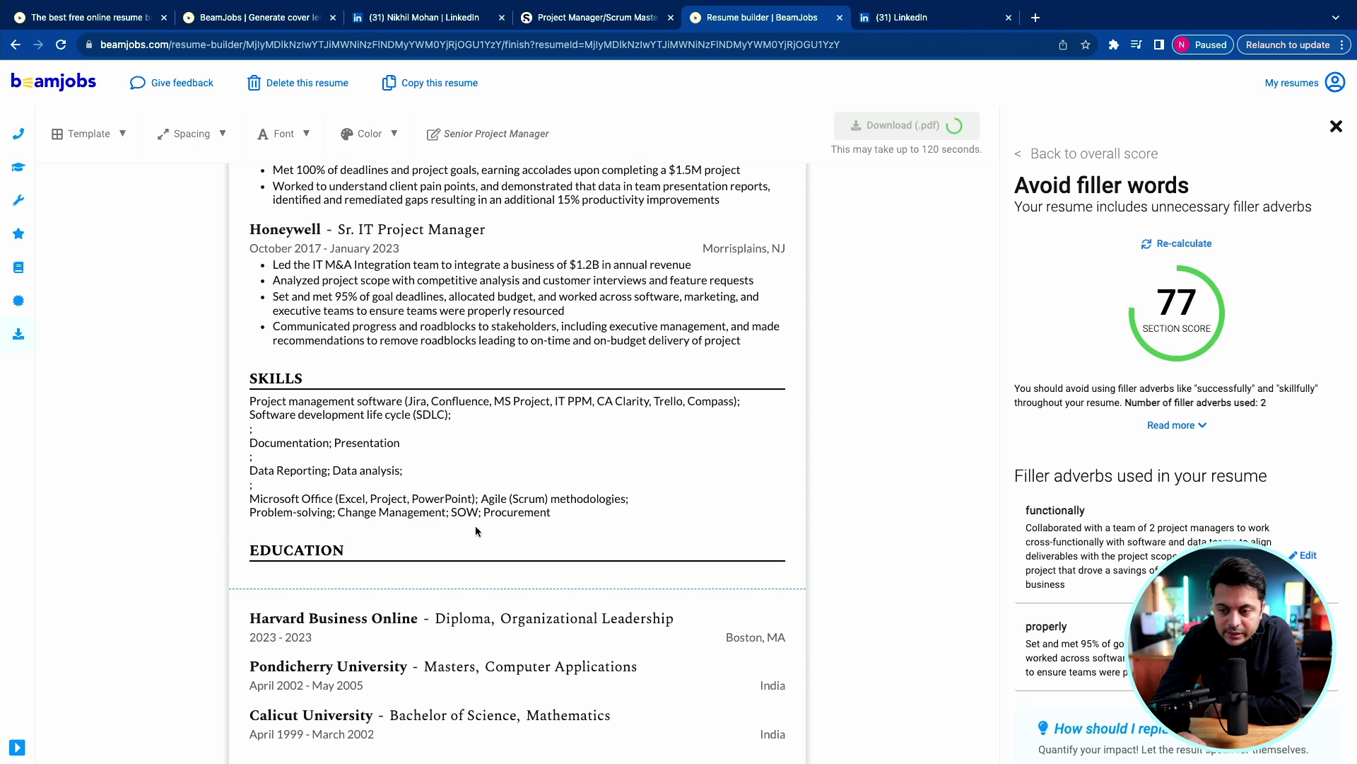
left_click(1335, 128)
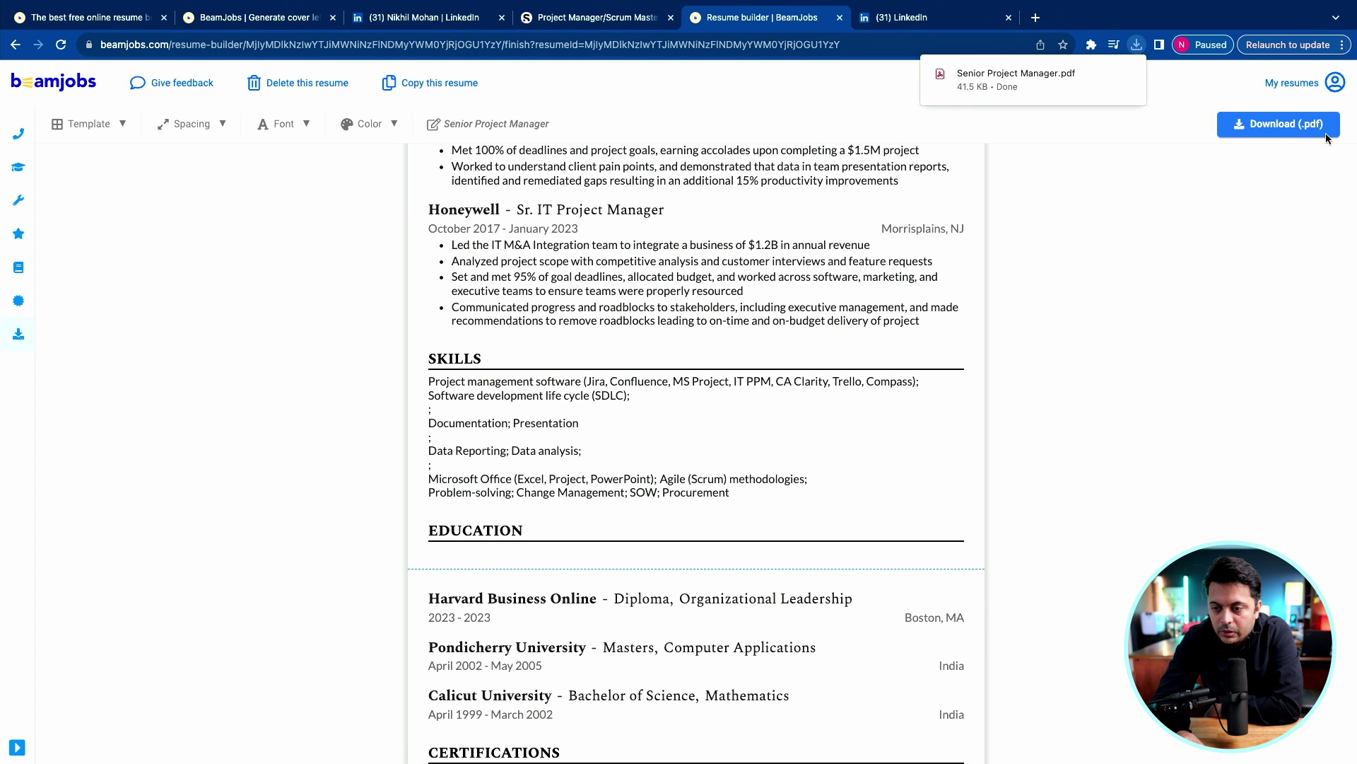
left_click(1103, 78)
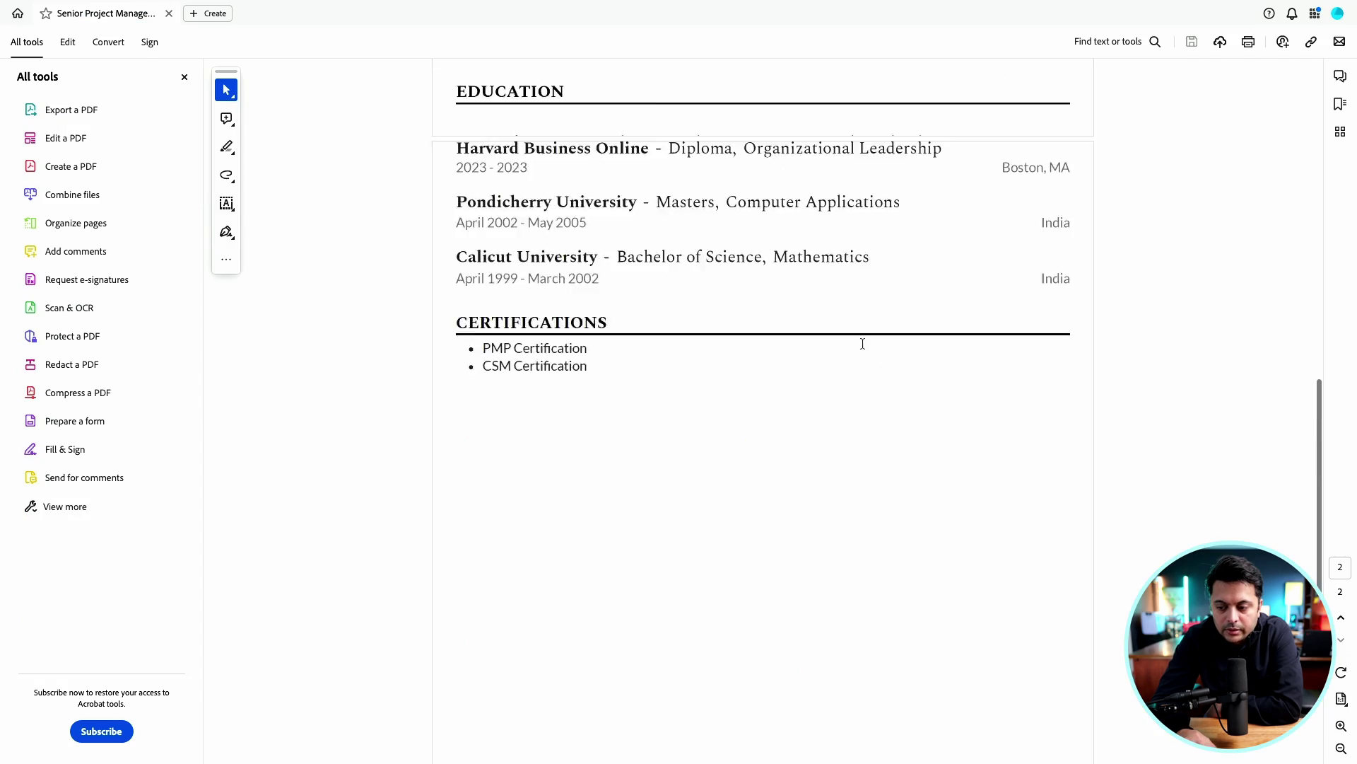
Scroll through the two-page resume PDF, close it, and switch back to BeamJobs.
scroll(863, 342, "up", 15)
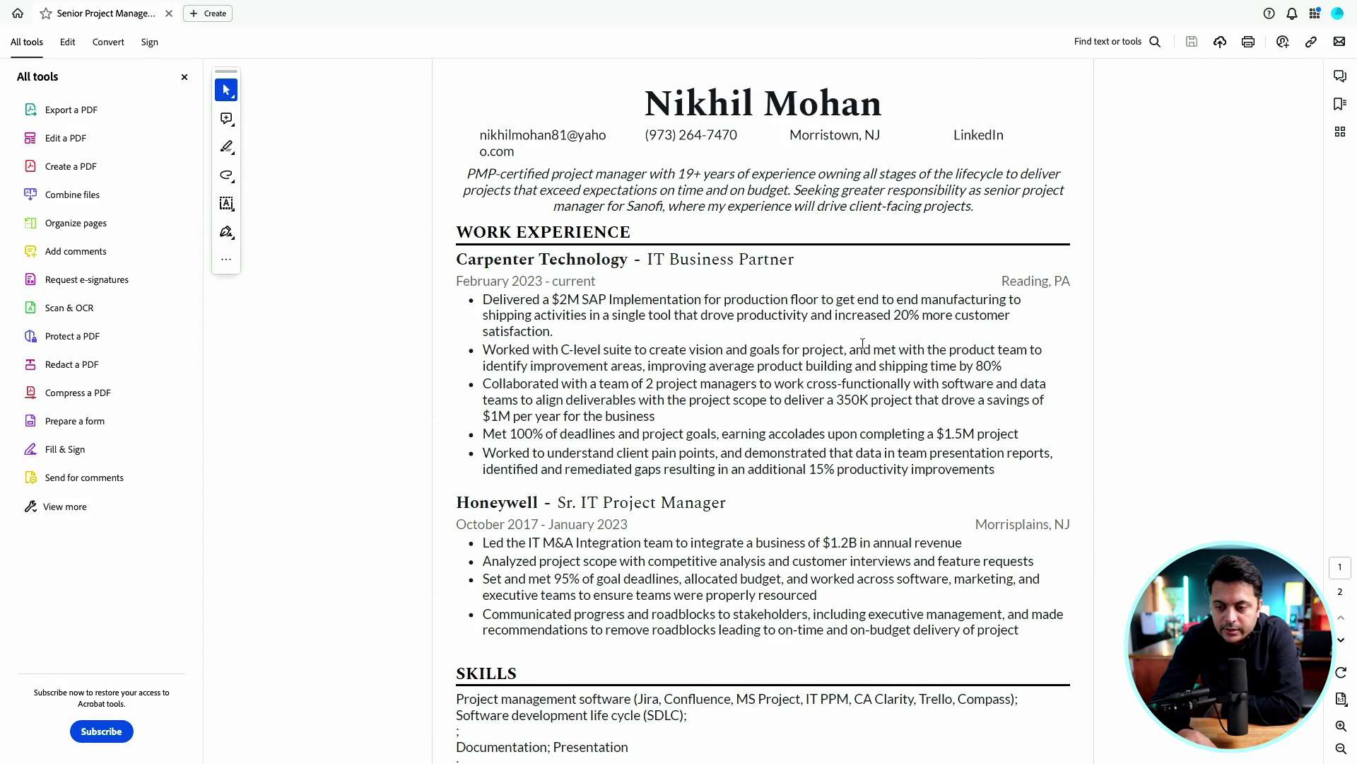
scroll(862, 342, "down", 15)
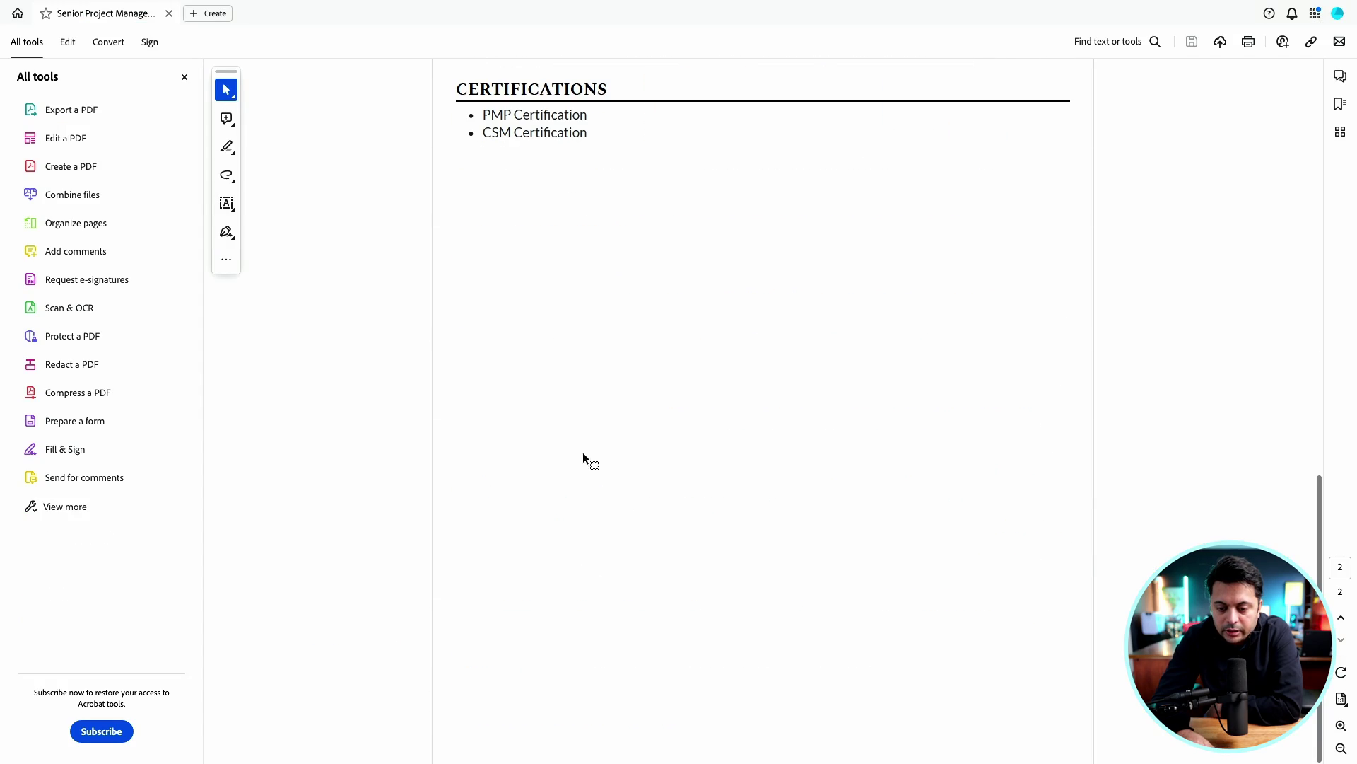
scroll(594, 600, "up", 15)
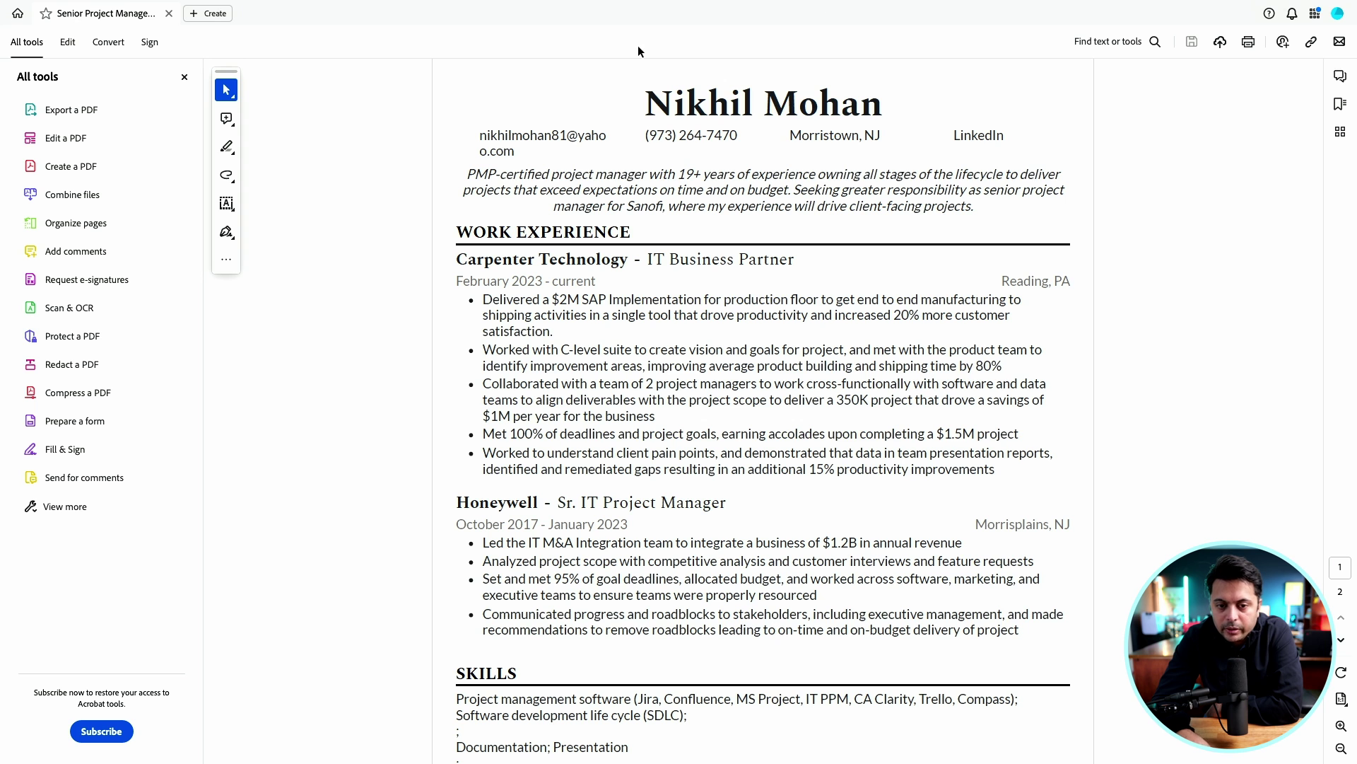
left_click(169, 13)
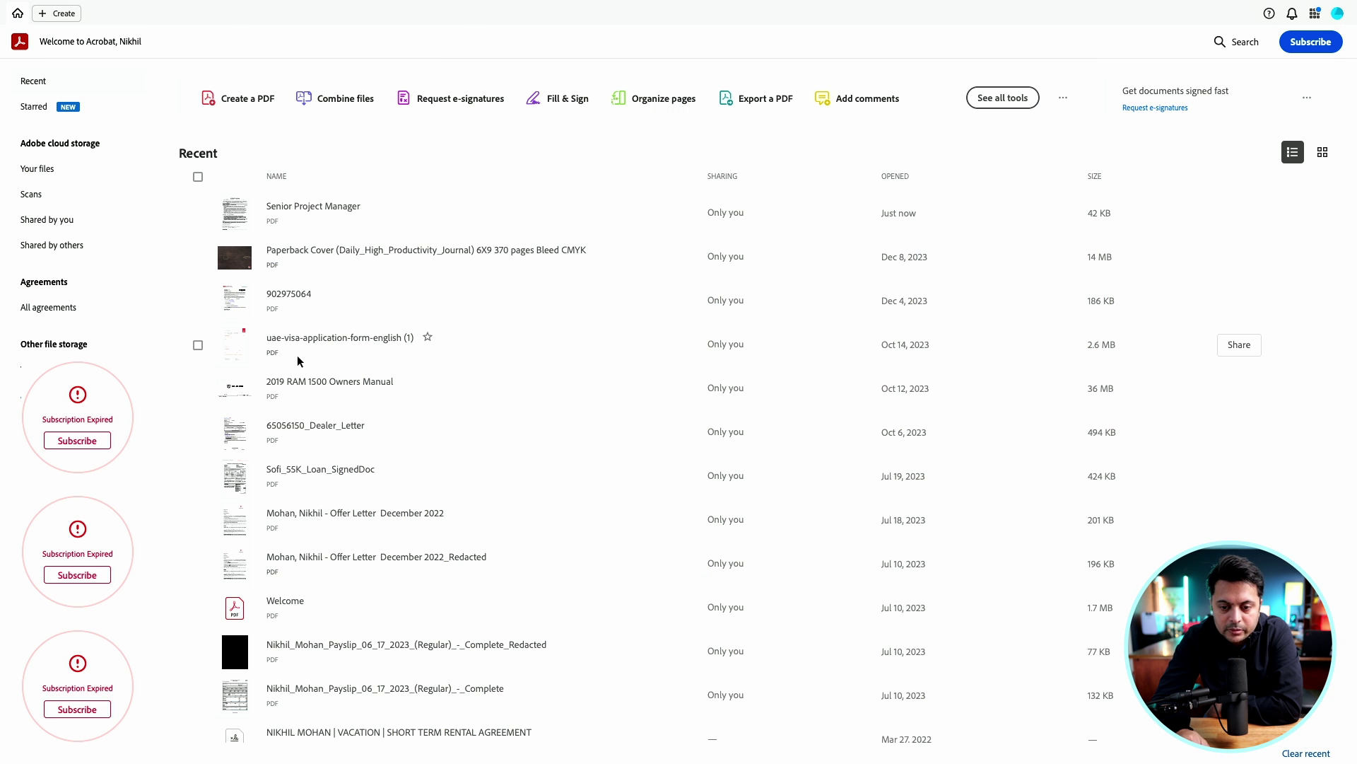
key("super+q")
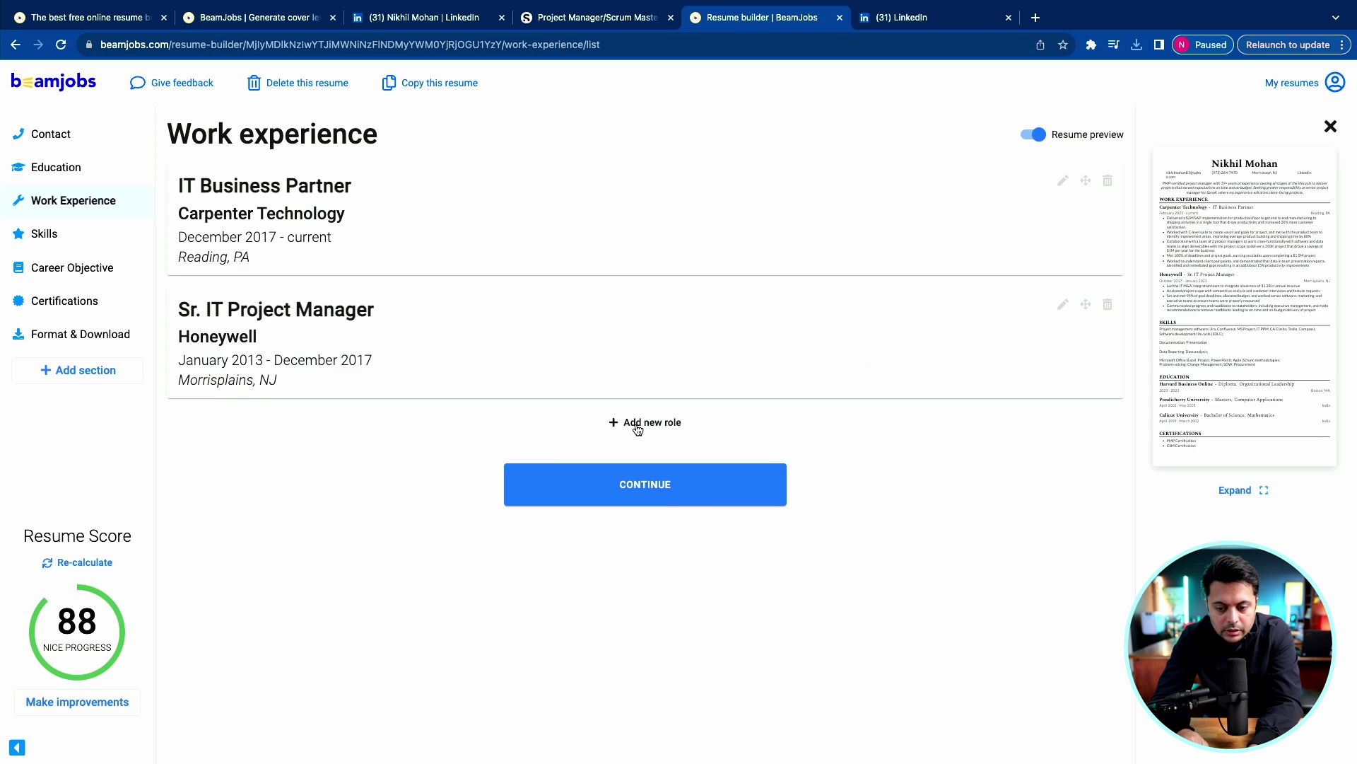
Add a third role, Scrum Master at Crum & Forster, and continue past the responsibilities page.
left_click(637, 424)
left_click(354, 273)
type("Crum & Forster")
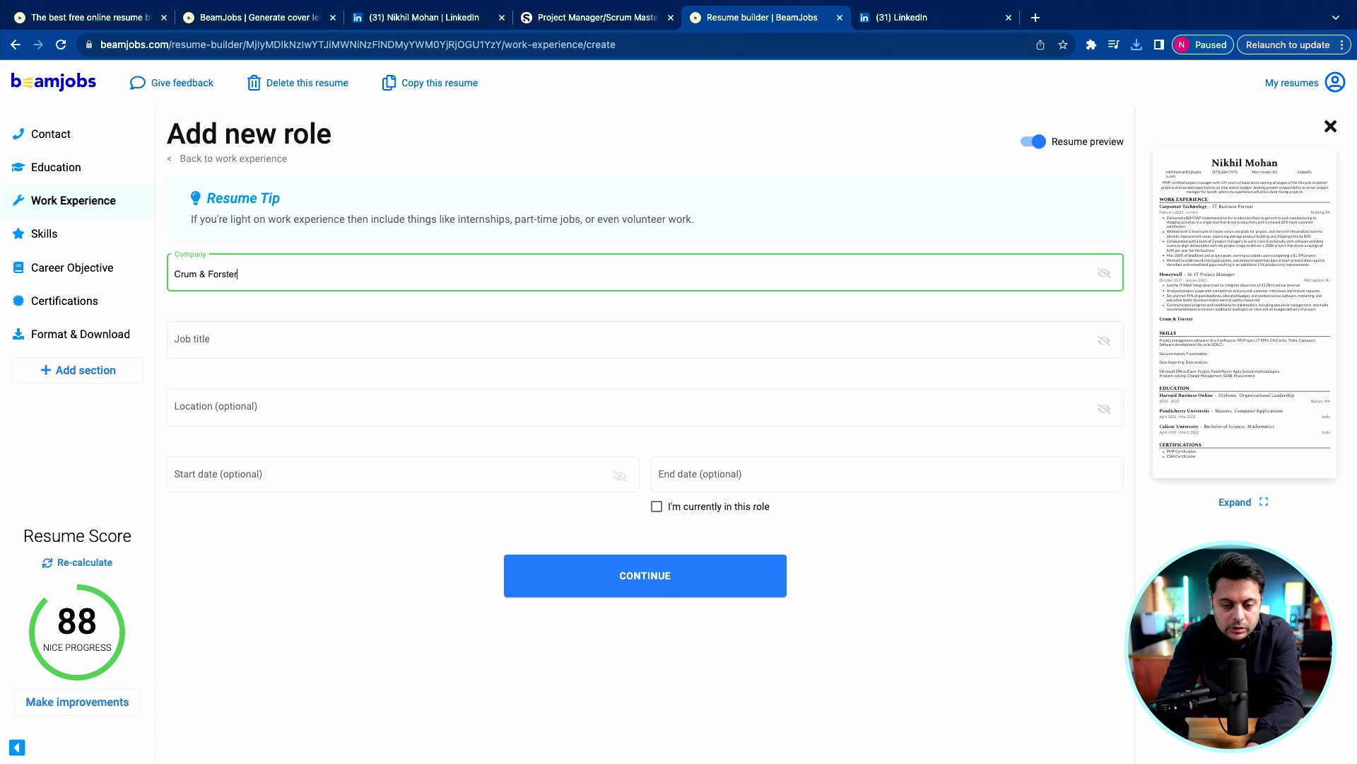
key("Tab")
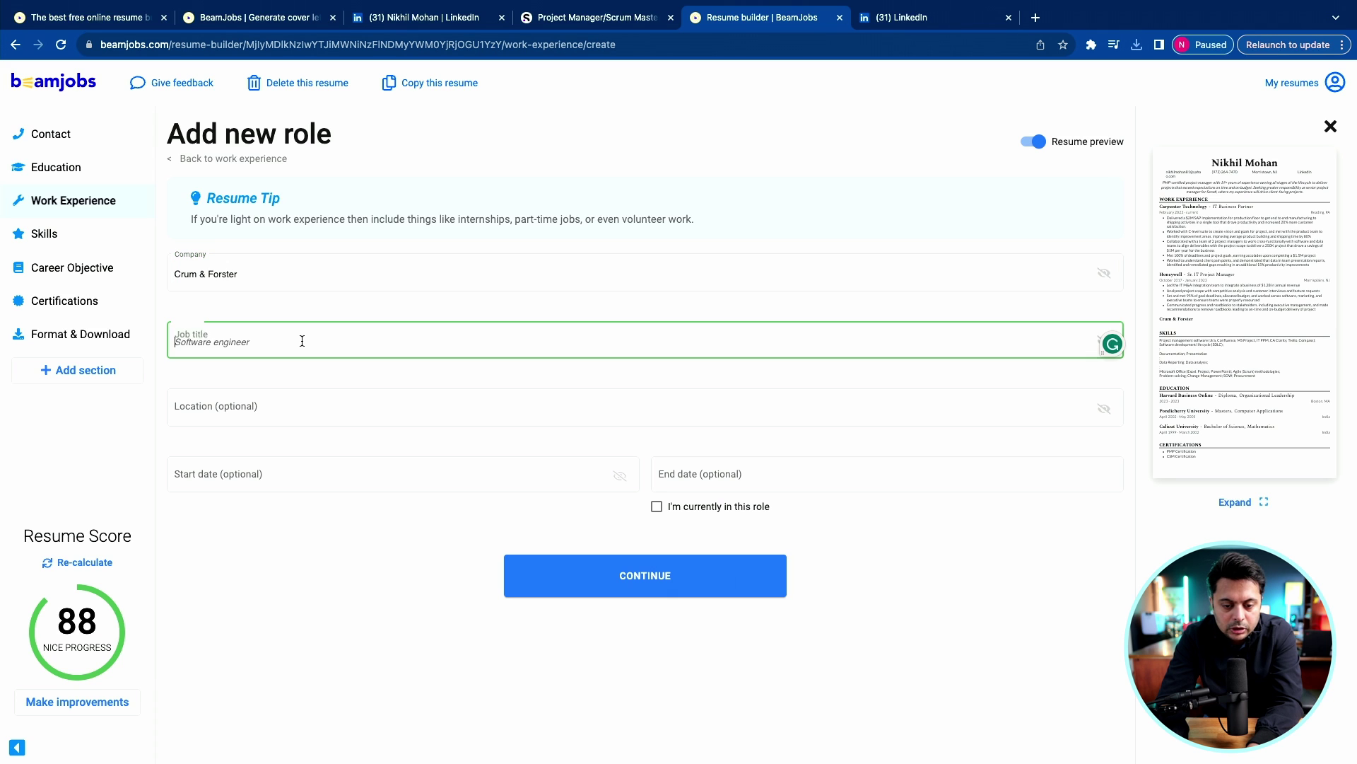
type("Scrum Ma")
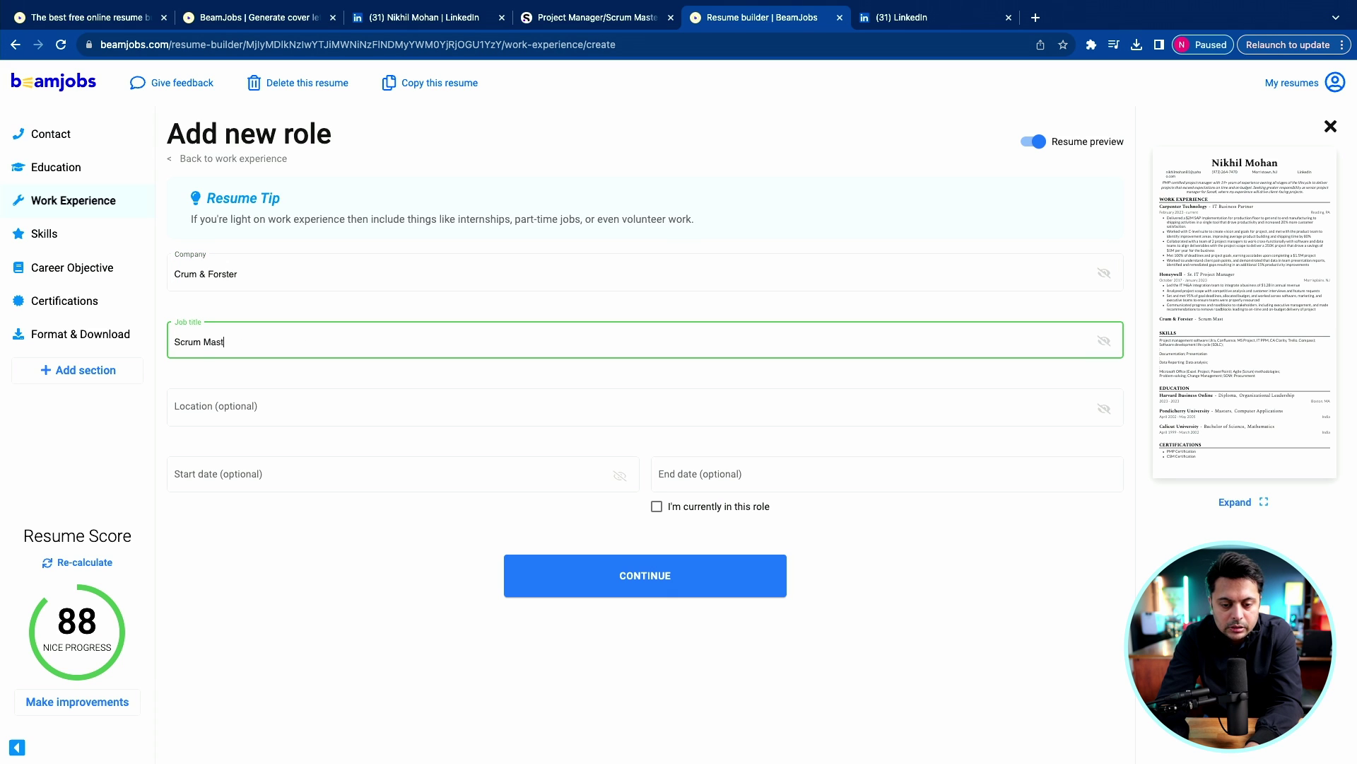
type("st")
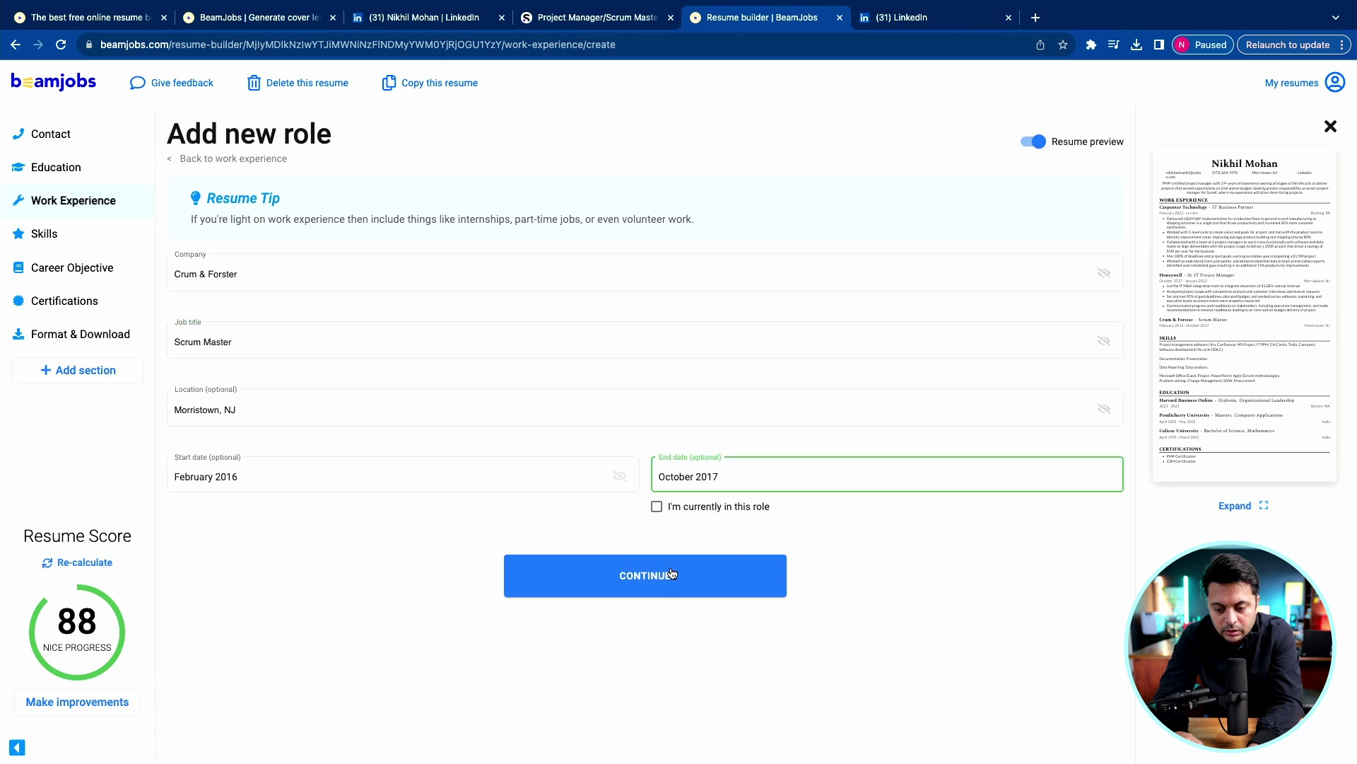
left_click(671, 566)
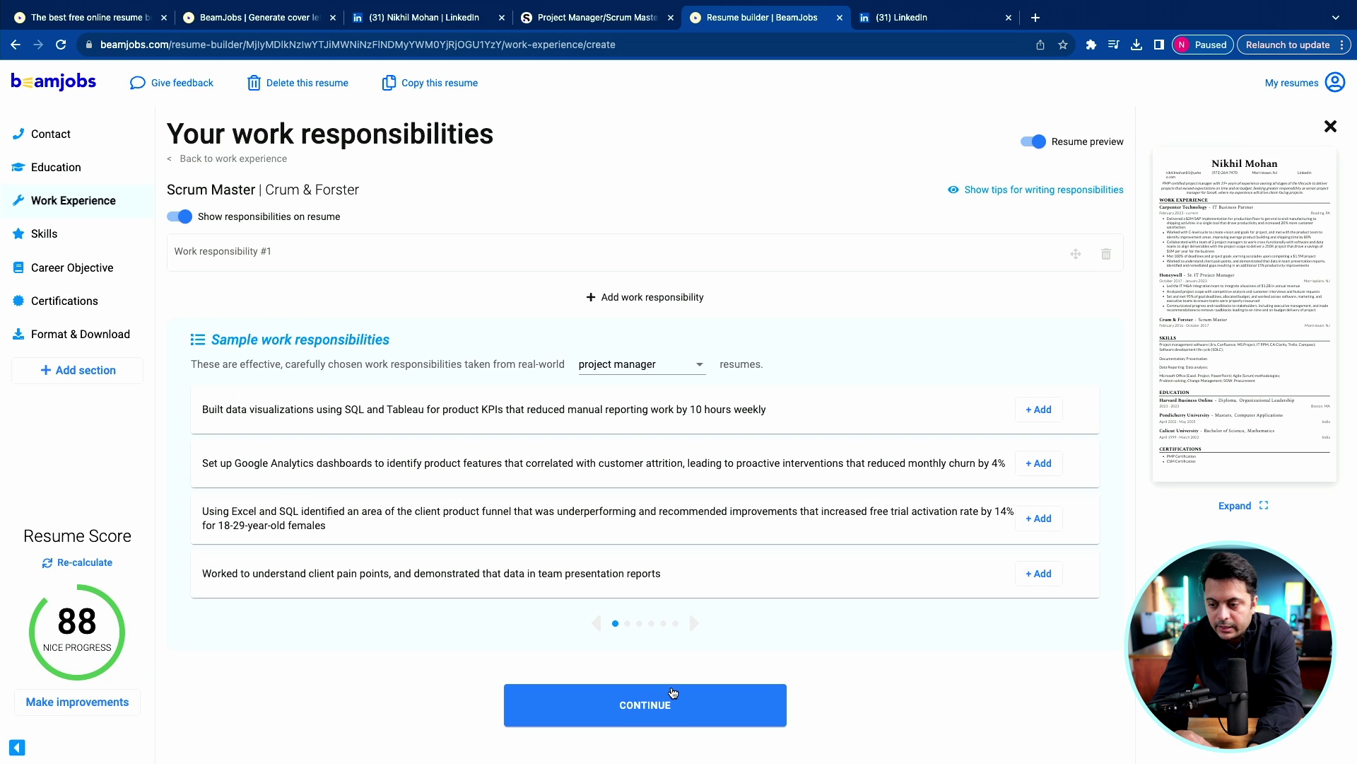
left_click(672, 693)
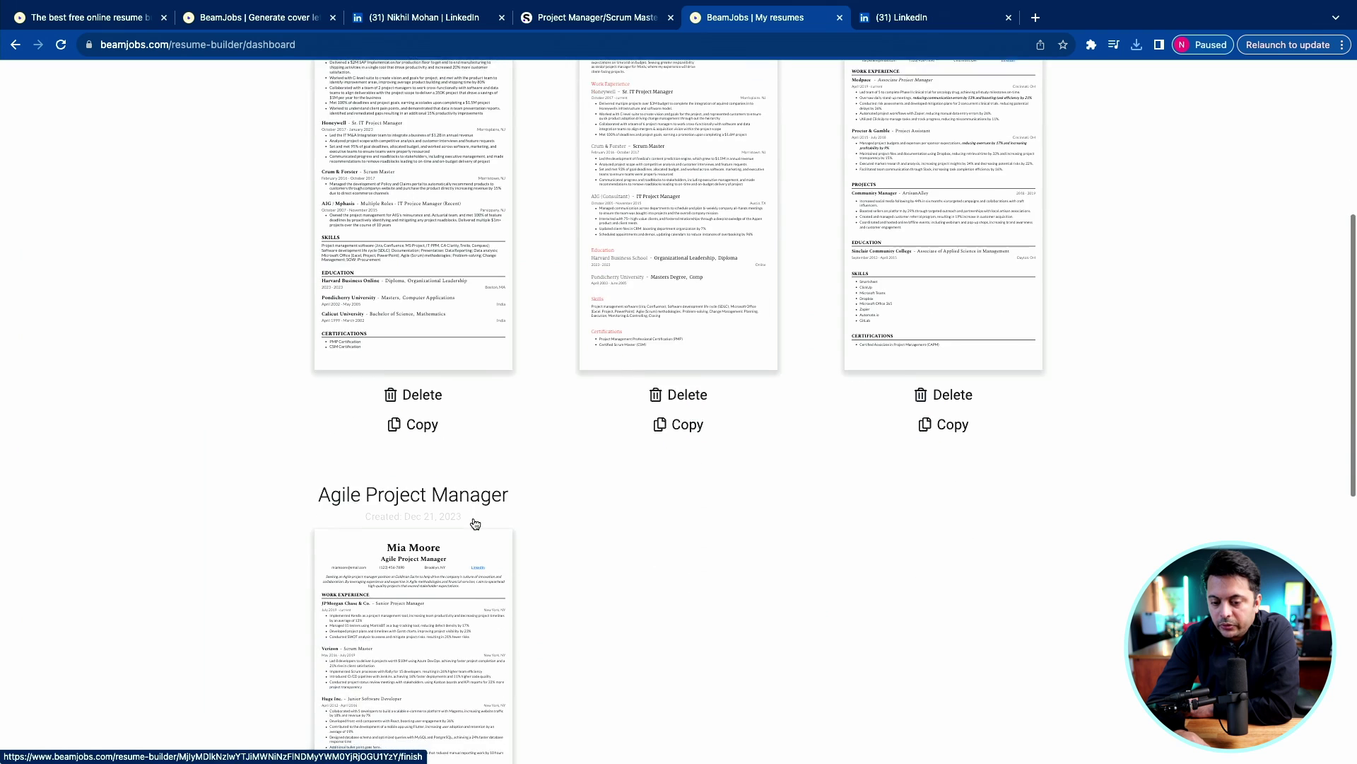
scroll(475, 521, "down", 5)
scroll(475, 521, "up", 5)
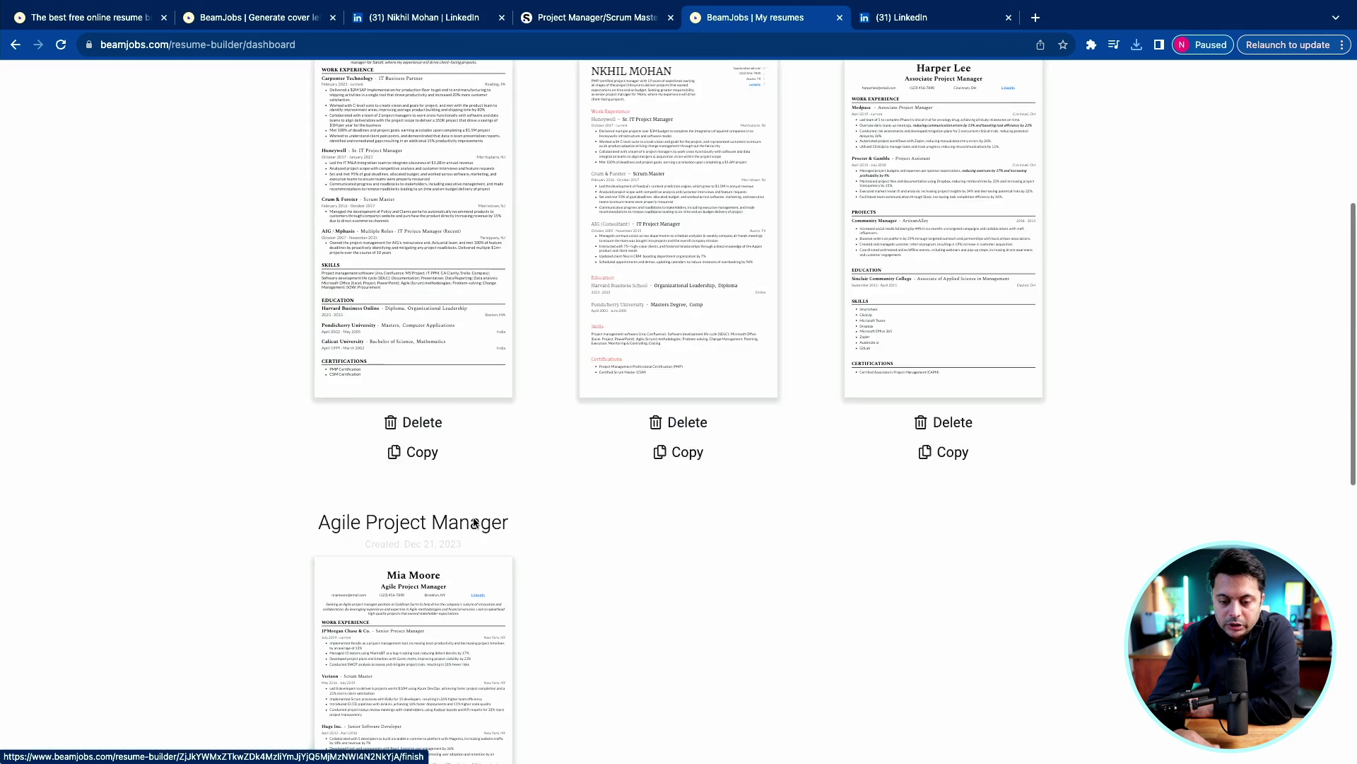
scroll(475, 522, "up", 5)
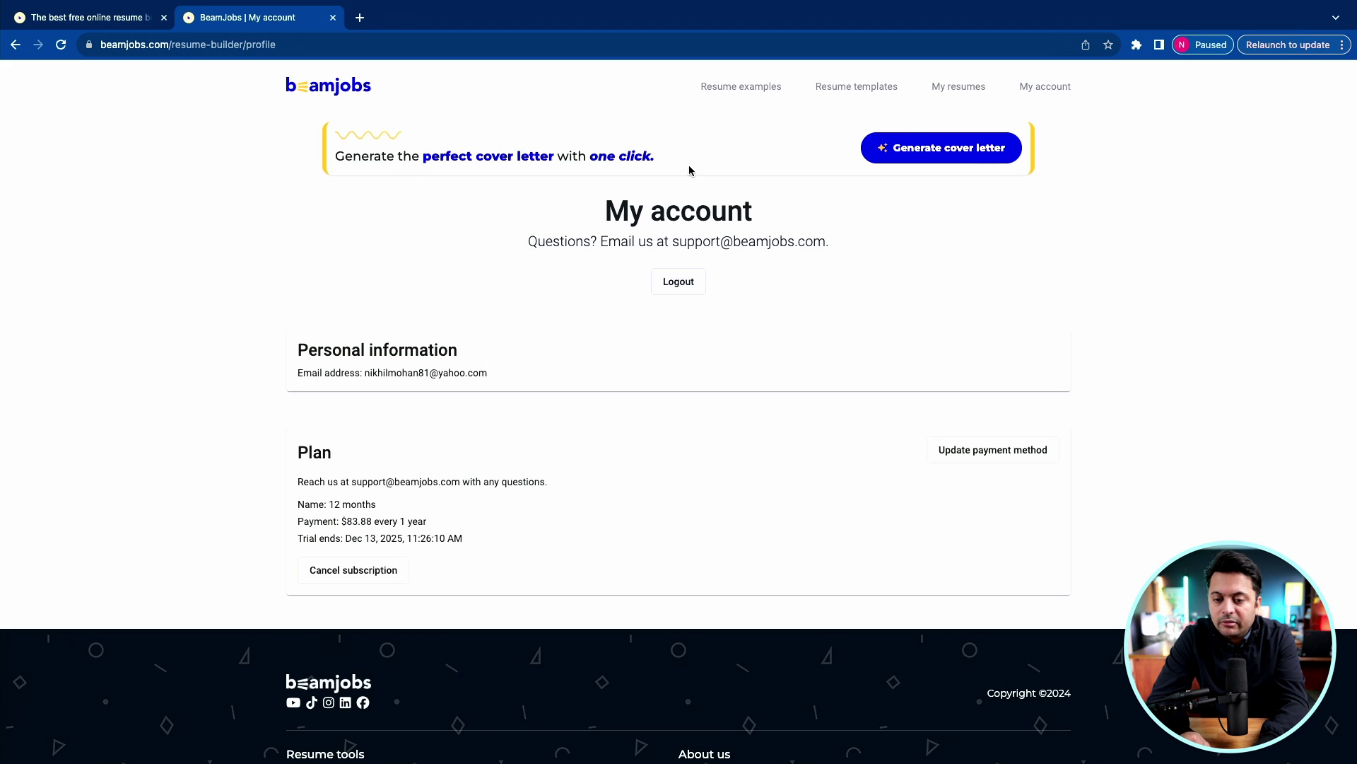
Start a cover letter based on the first resume card, ready for the job description.
left_click(977, 150)
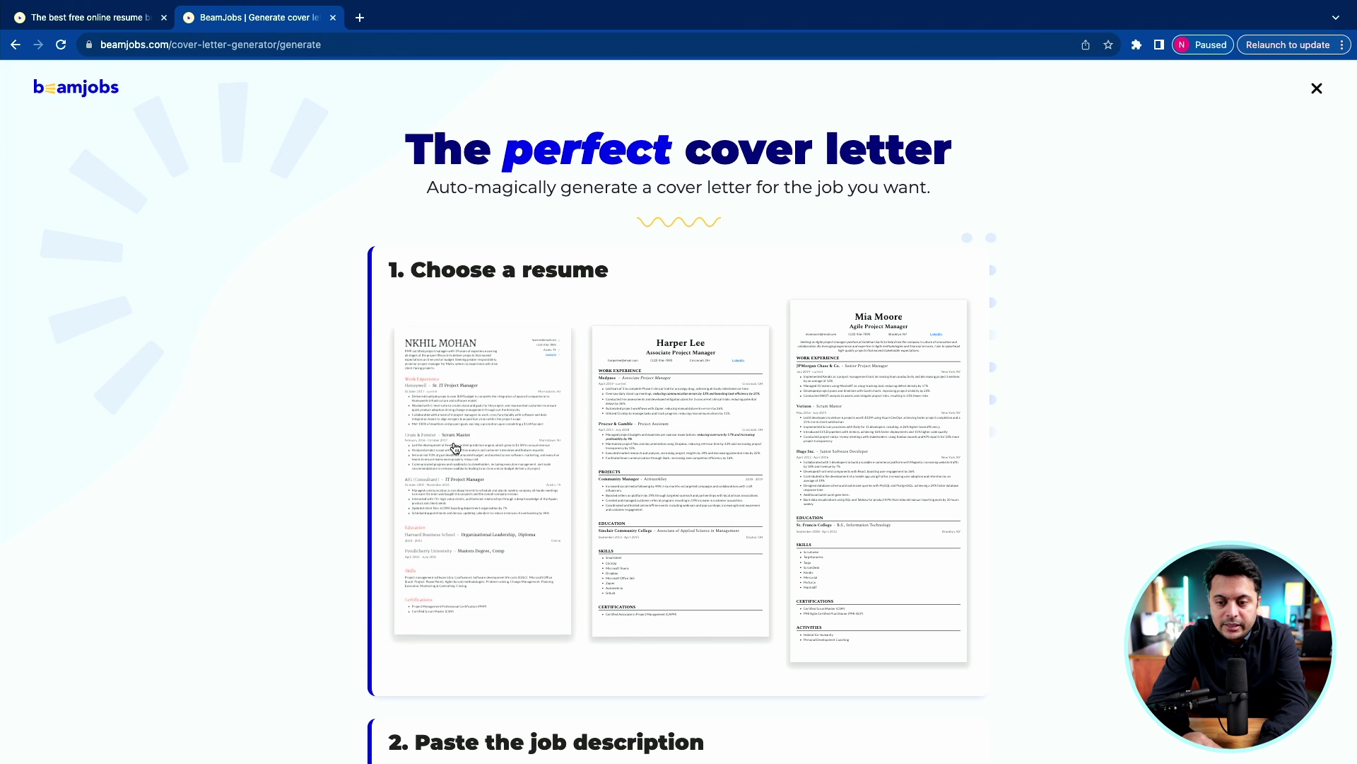
left_click(463, 440)
scroll(465, 441, "down", 2)
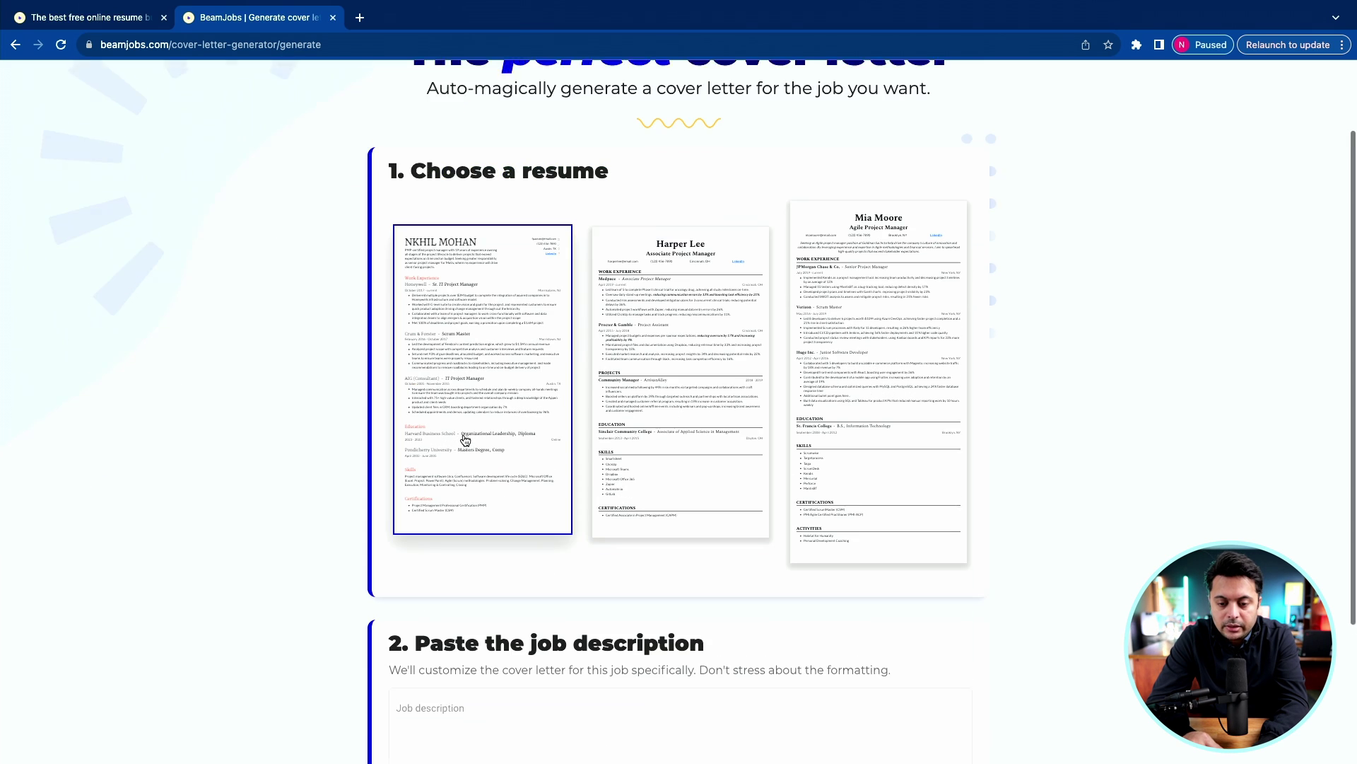
scroll(465, 440, "down", 4)
scroll(467, 436, "up", 5)
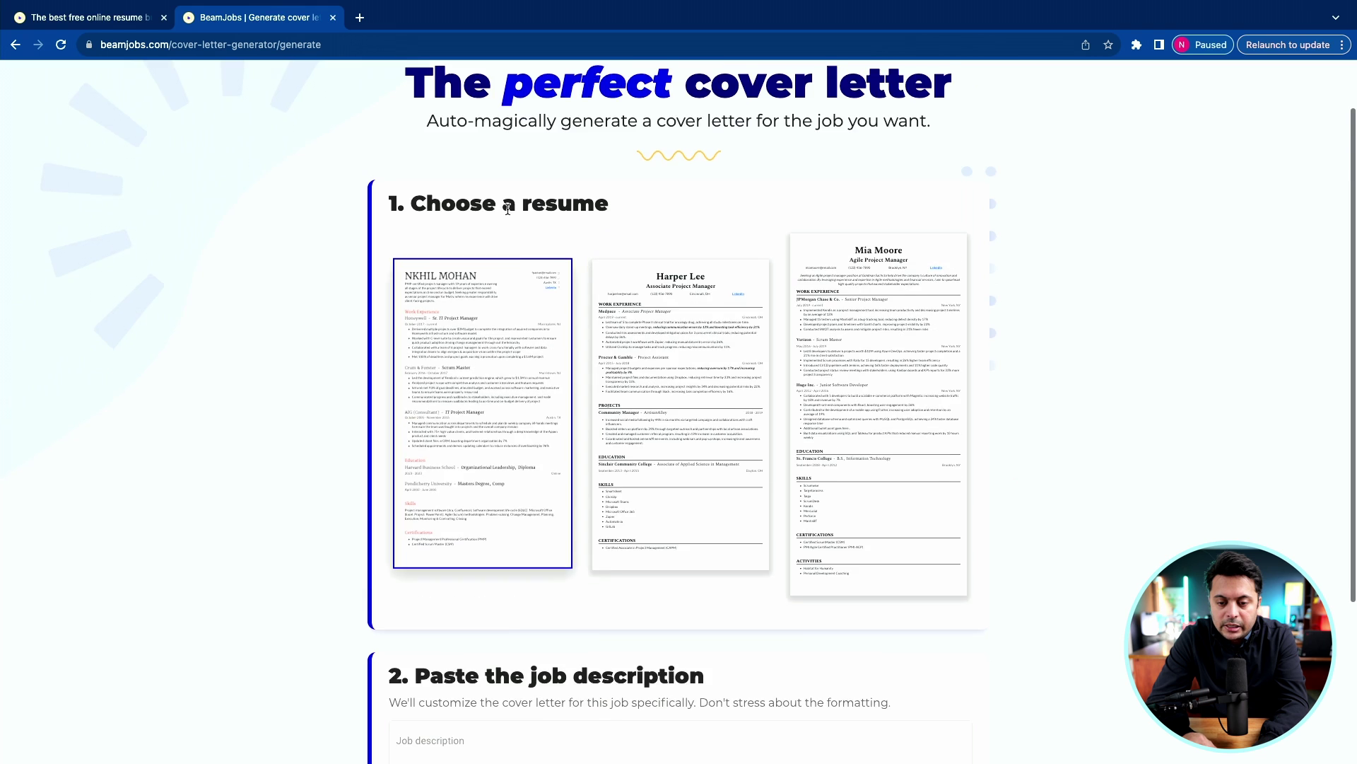
scroll(507, 208, "down", 4)
left_click(460, 552)
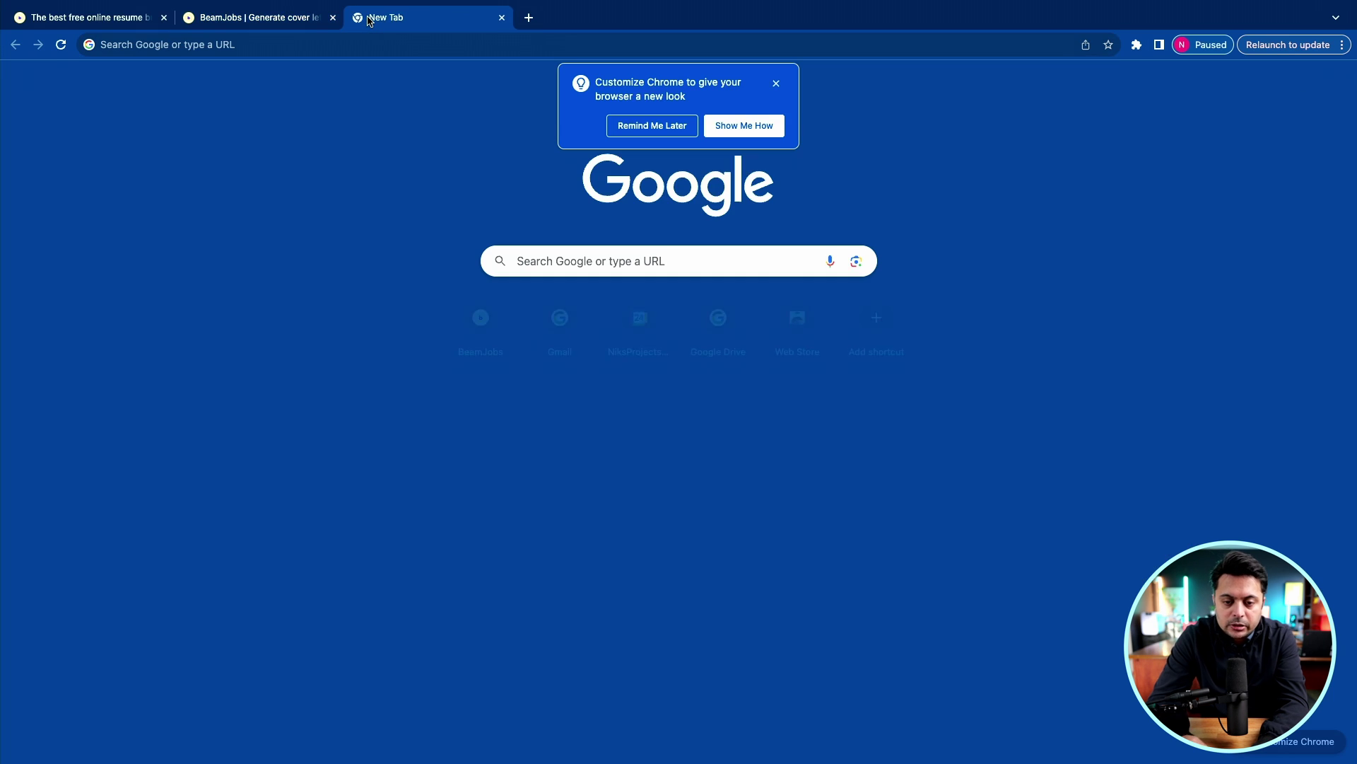
Copy the Project Manager/Scrum Master – Omnichannel Data Hub description from Sanofi's posting in a new tab.
left_click(360, 17)
type("linke")
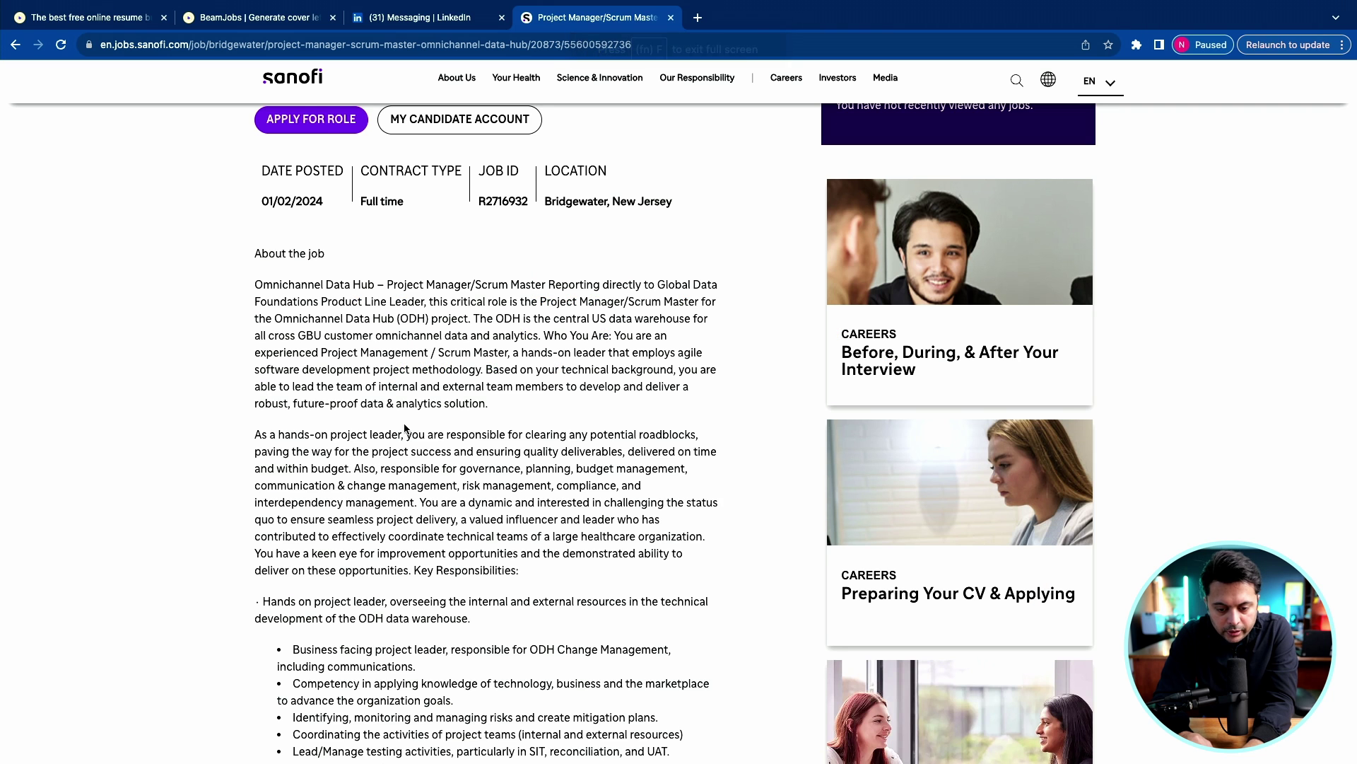
scroll(410, 430, "down", 1)
scroll(405, 428, "down", 1)
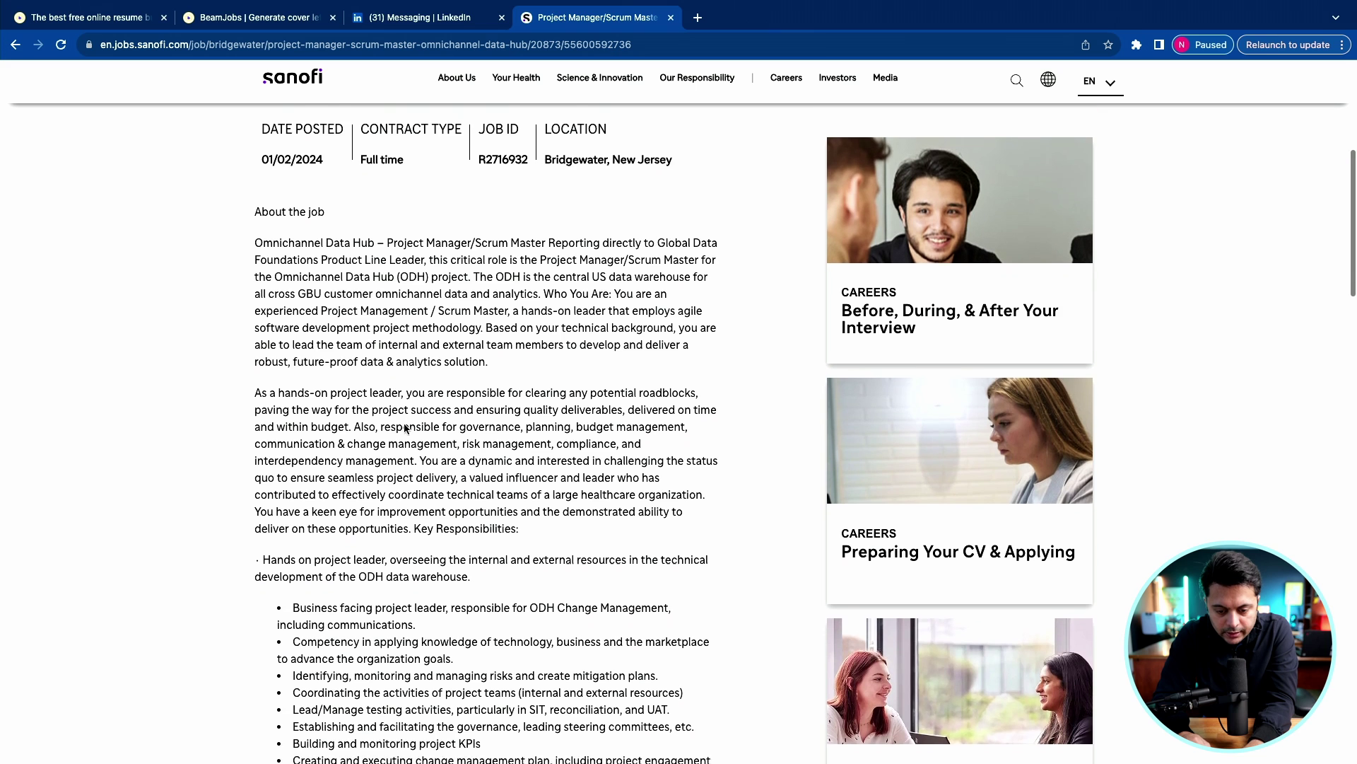
scroll(405, 428, "up", 2)
scroll(405, 429, "up", 3)
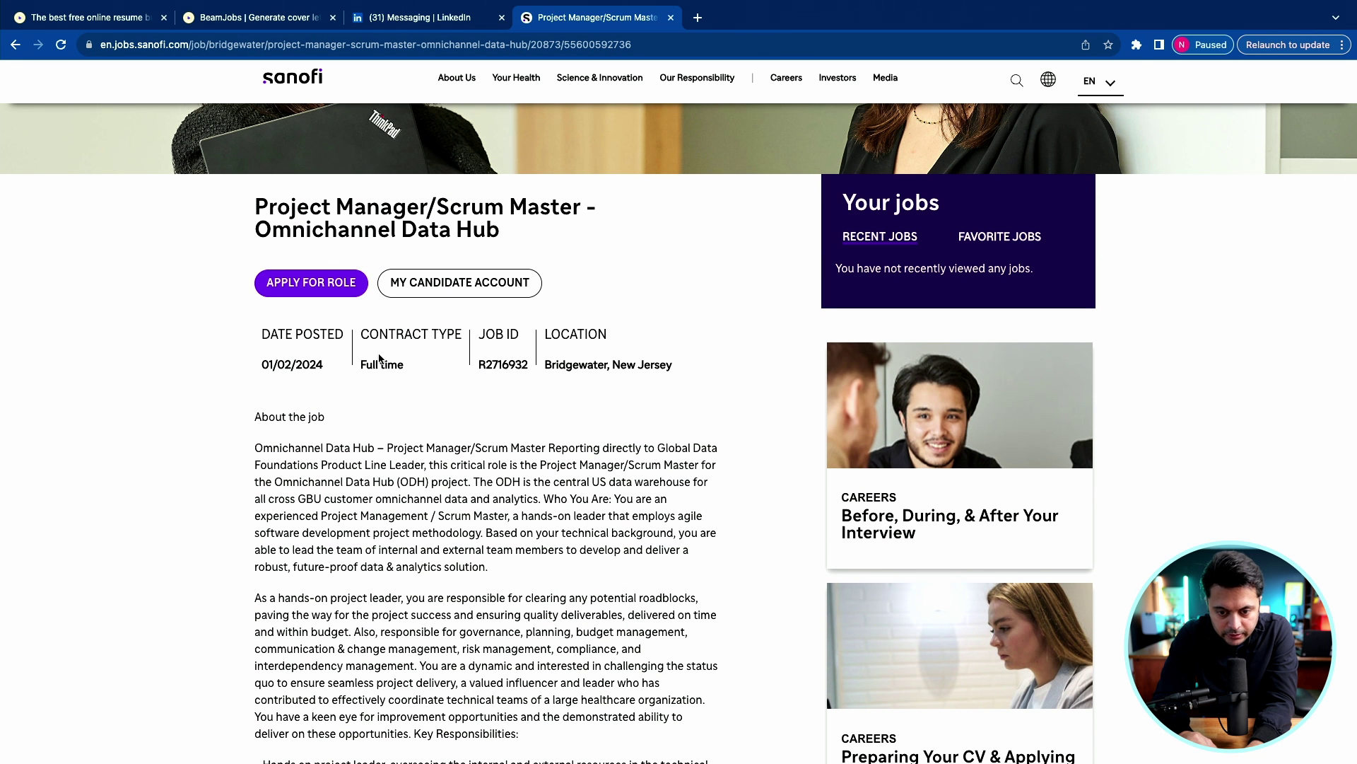
scroll(380, 358, "down", 3)
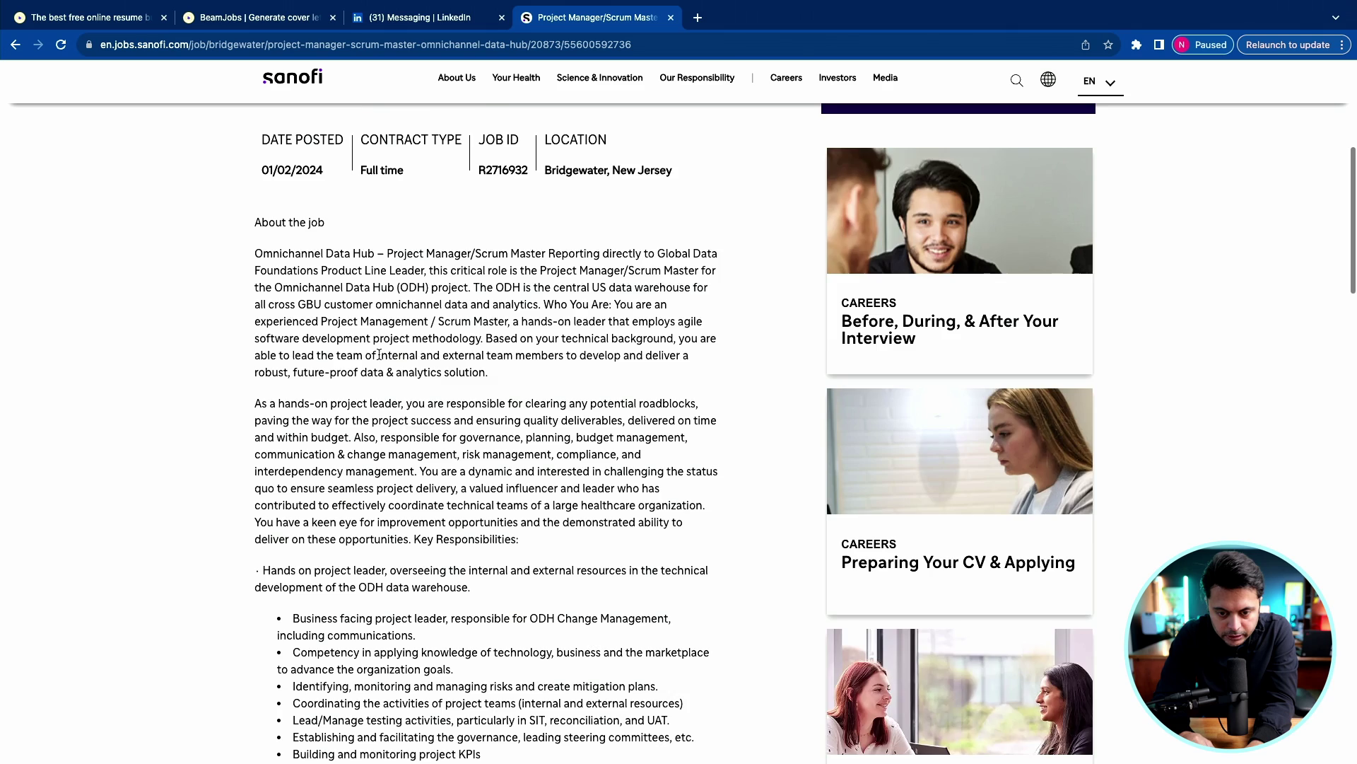
scroll(380, 354, "down", 10)
left_click_drag(318, 500, 242, 697)
scroll(240, 205, "up", 18)
left_click(258, 17)
Paste the Sanofi job description and generate the Project Manager/Scrum Master cover letter.
scroll(473, 587, "down", 1)
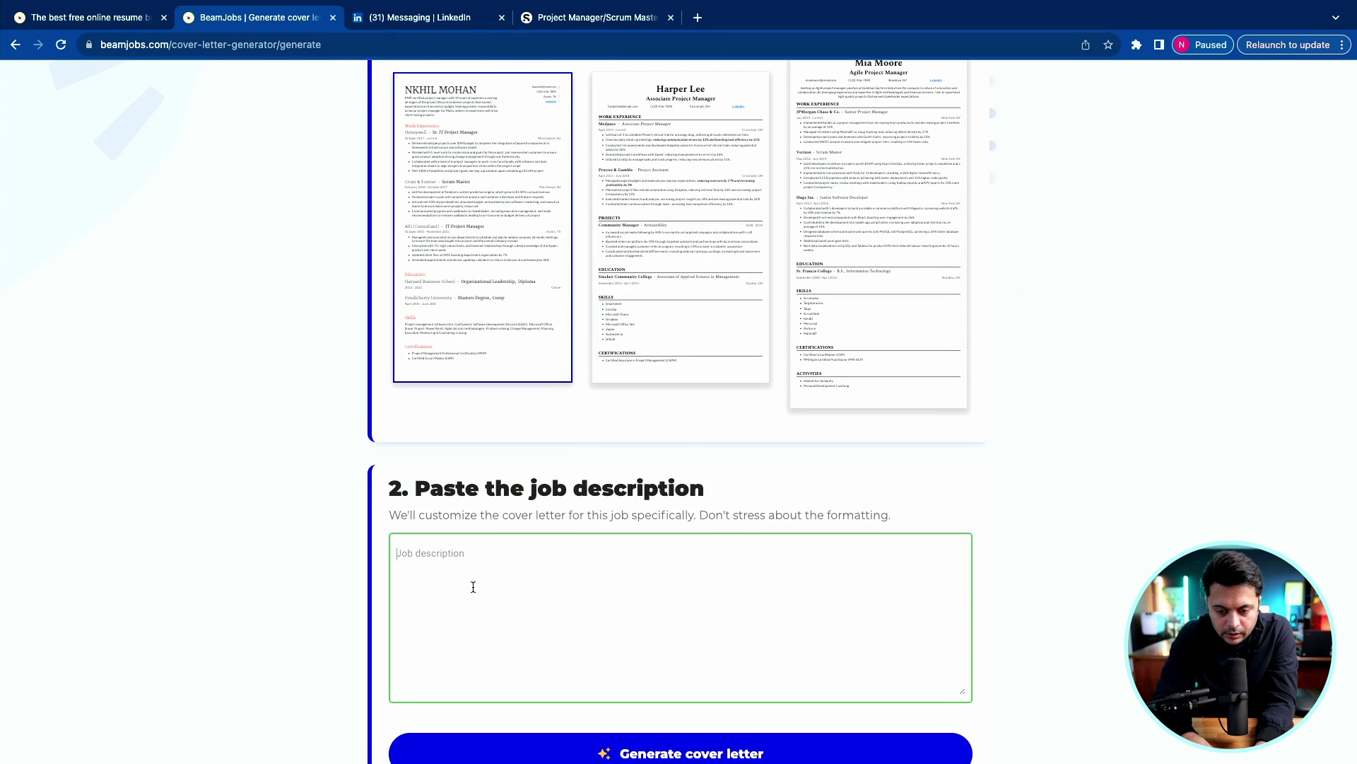
left_click(473, 587)
key("super+v")
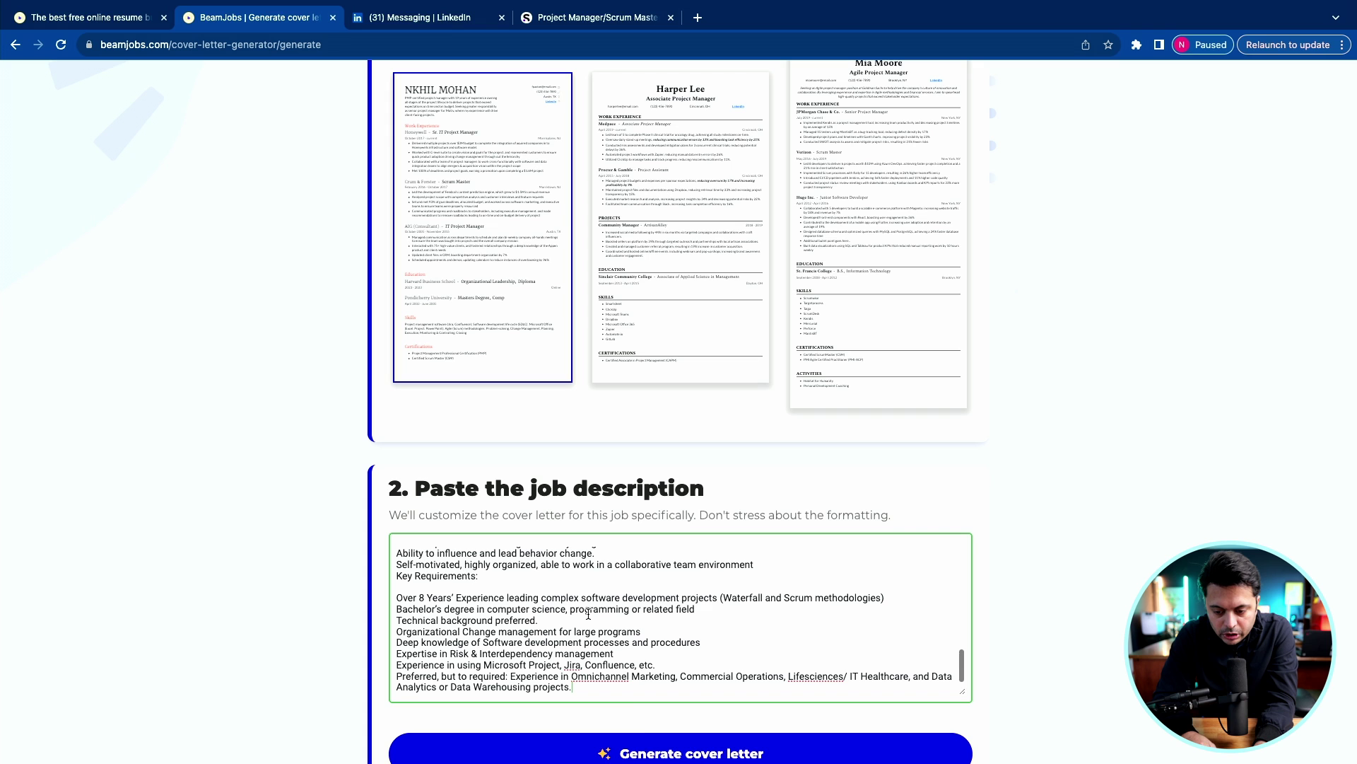
scroll(626, 739, "down", 1)
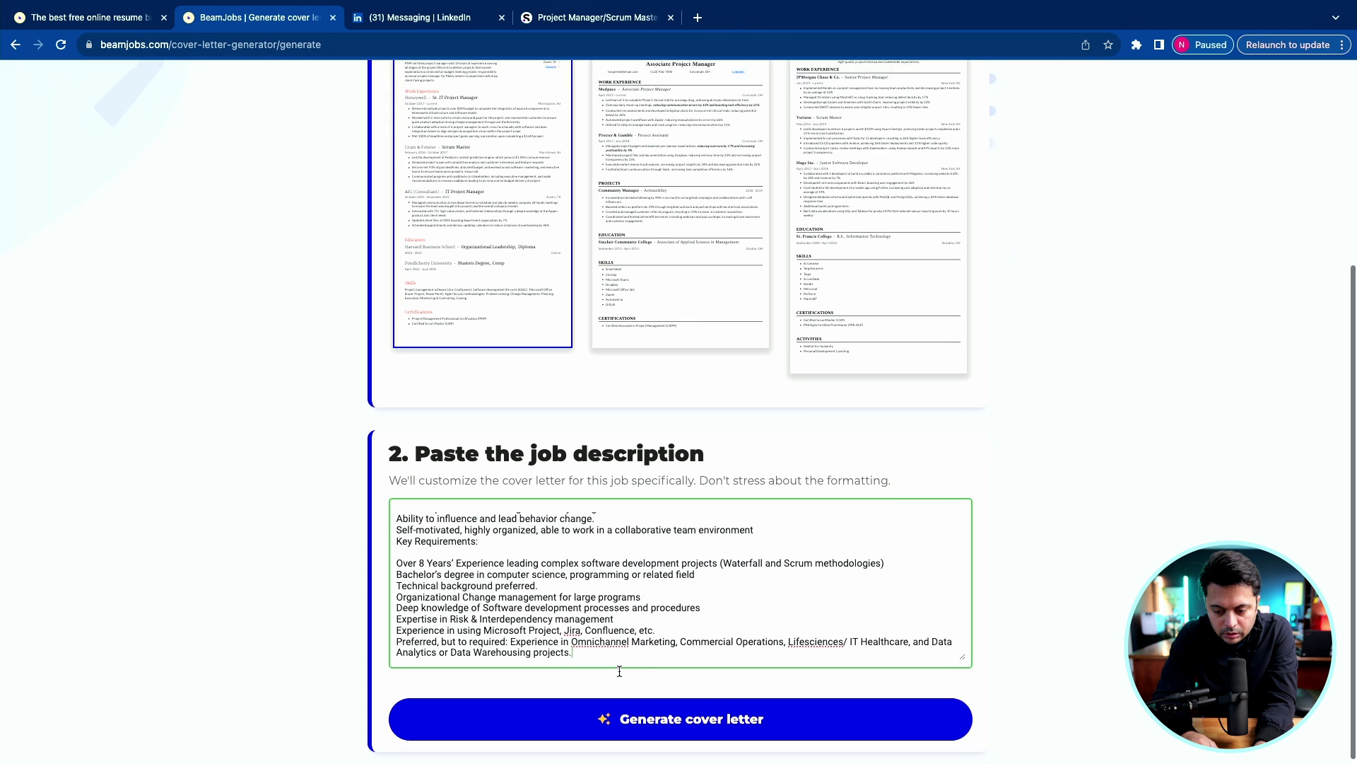
left_click(627, 714)
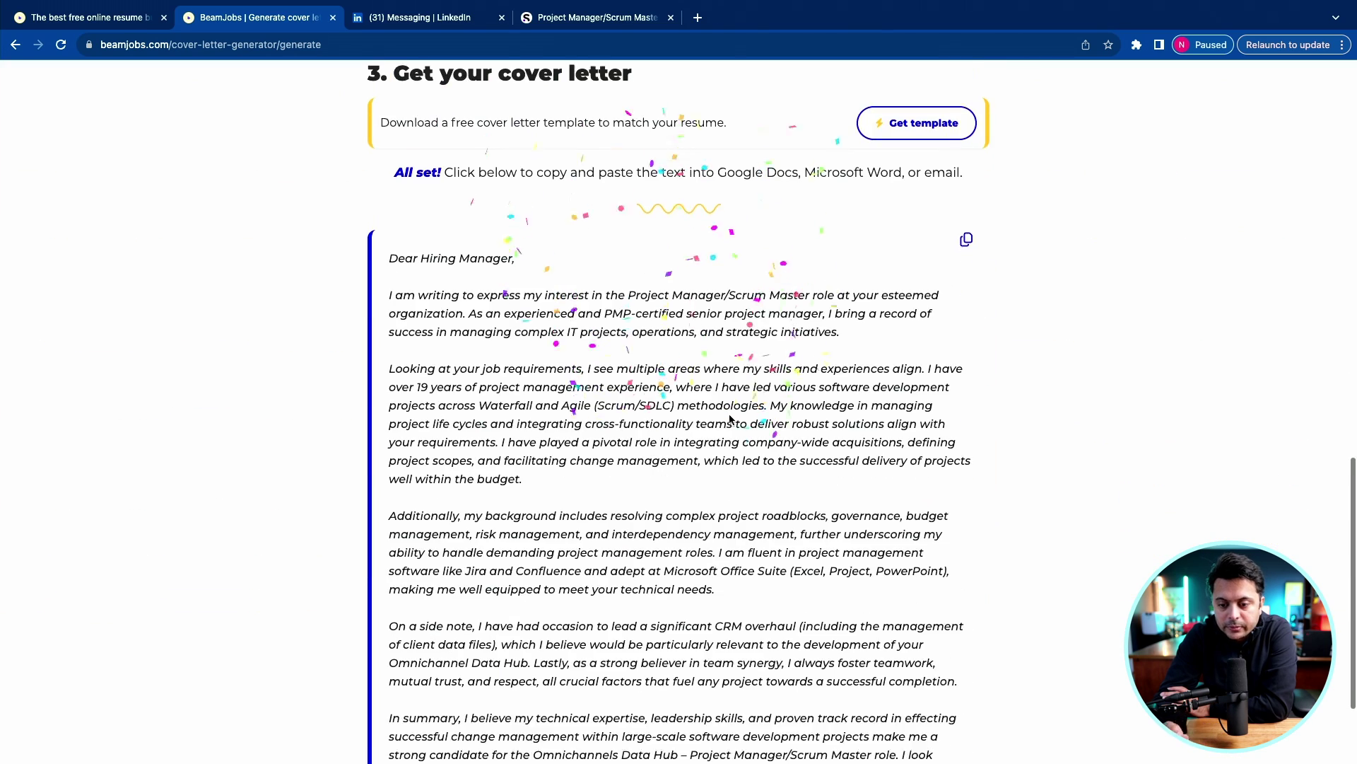
scroll(730, 418, "down", 3)
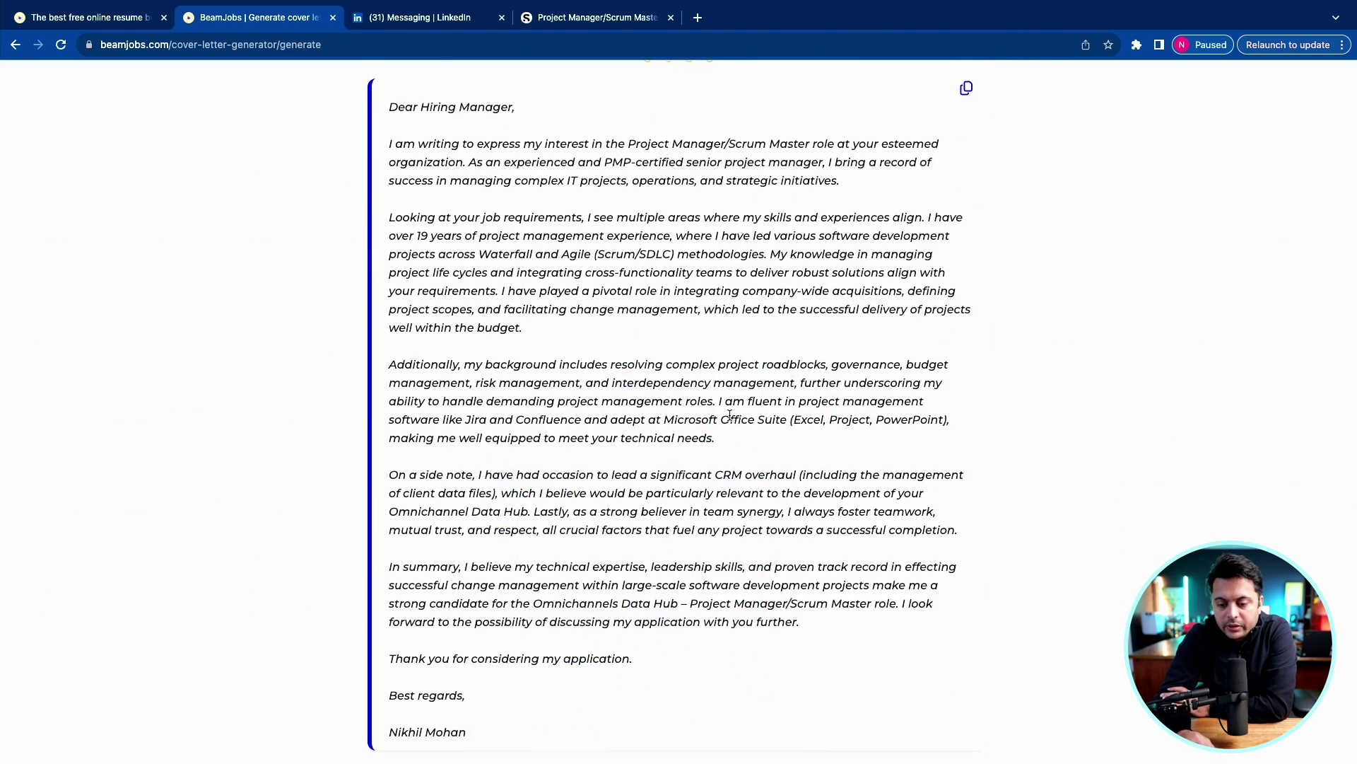
scroll(730, 415, "up", 5)
scroll(729, 415, "down", 5)
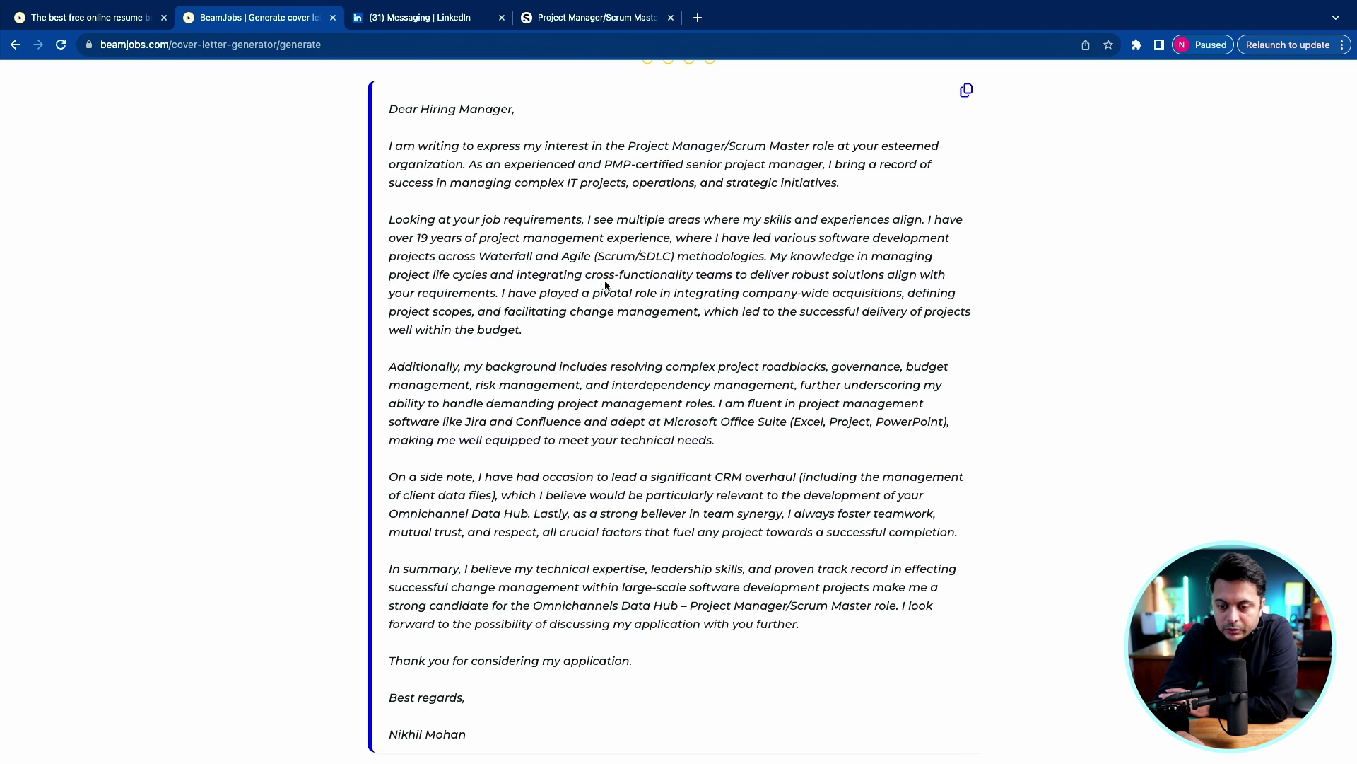
left_click_drag(702, 261, 601, 248)
left_click_drag(787, 277, 874, 286)
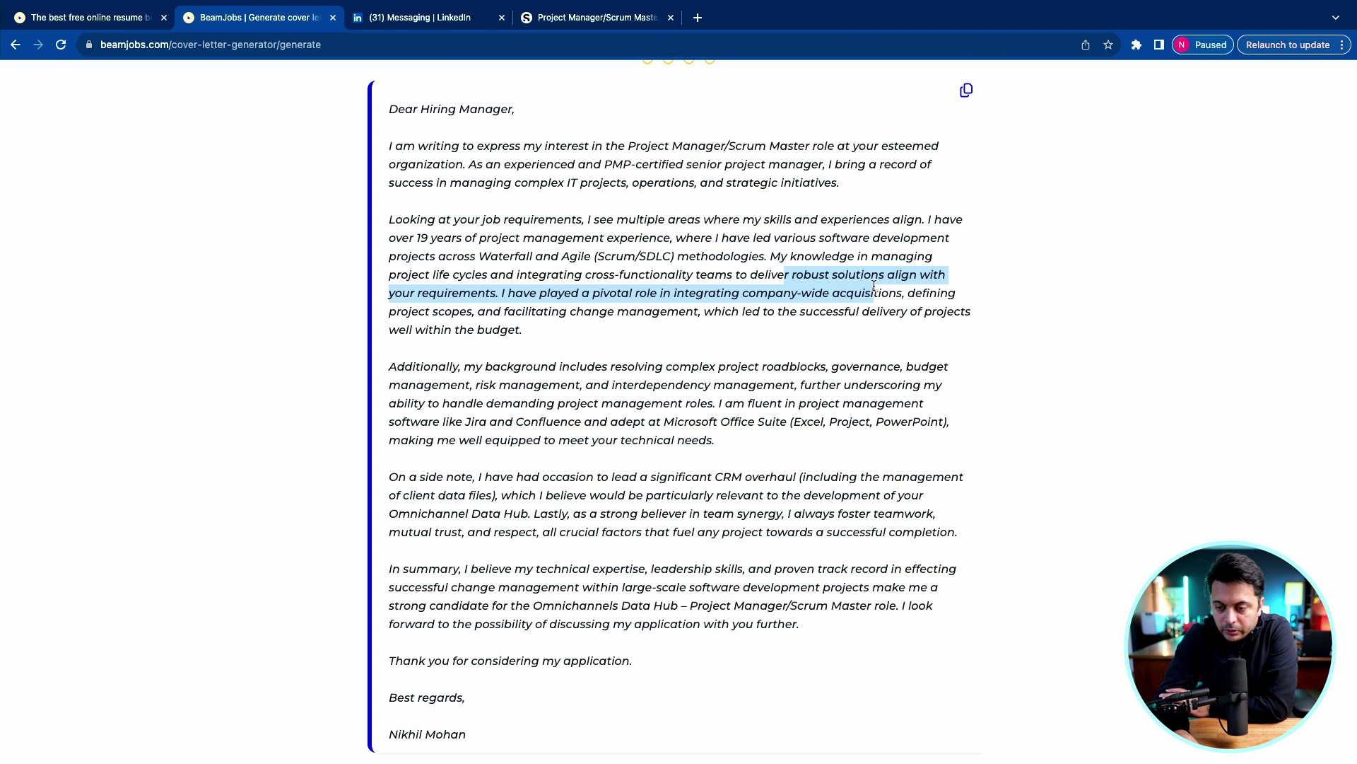
left_click(550, 317)
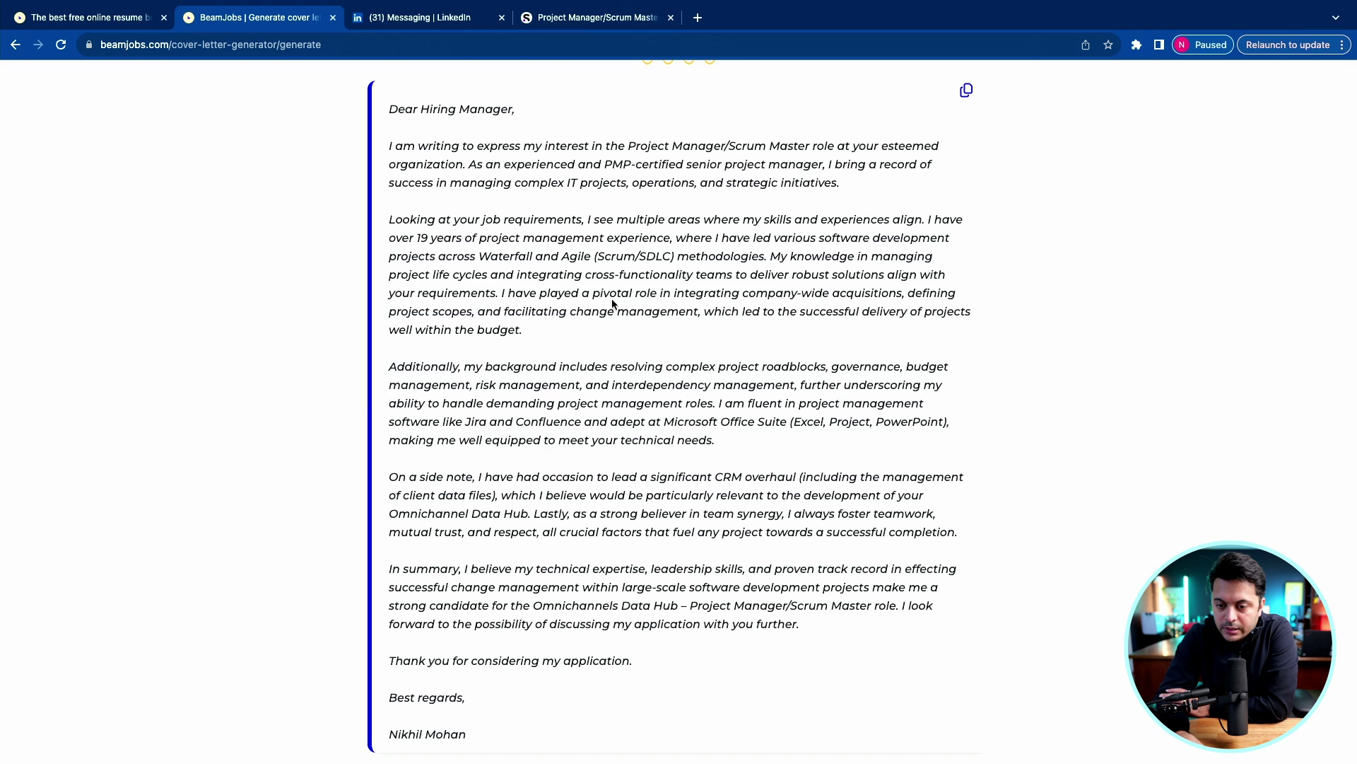
left_click_drag(603, 293, 882, 297)
left_click(656, 507)
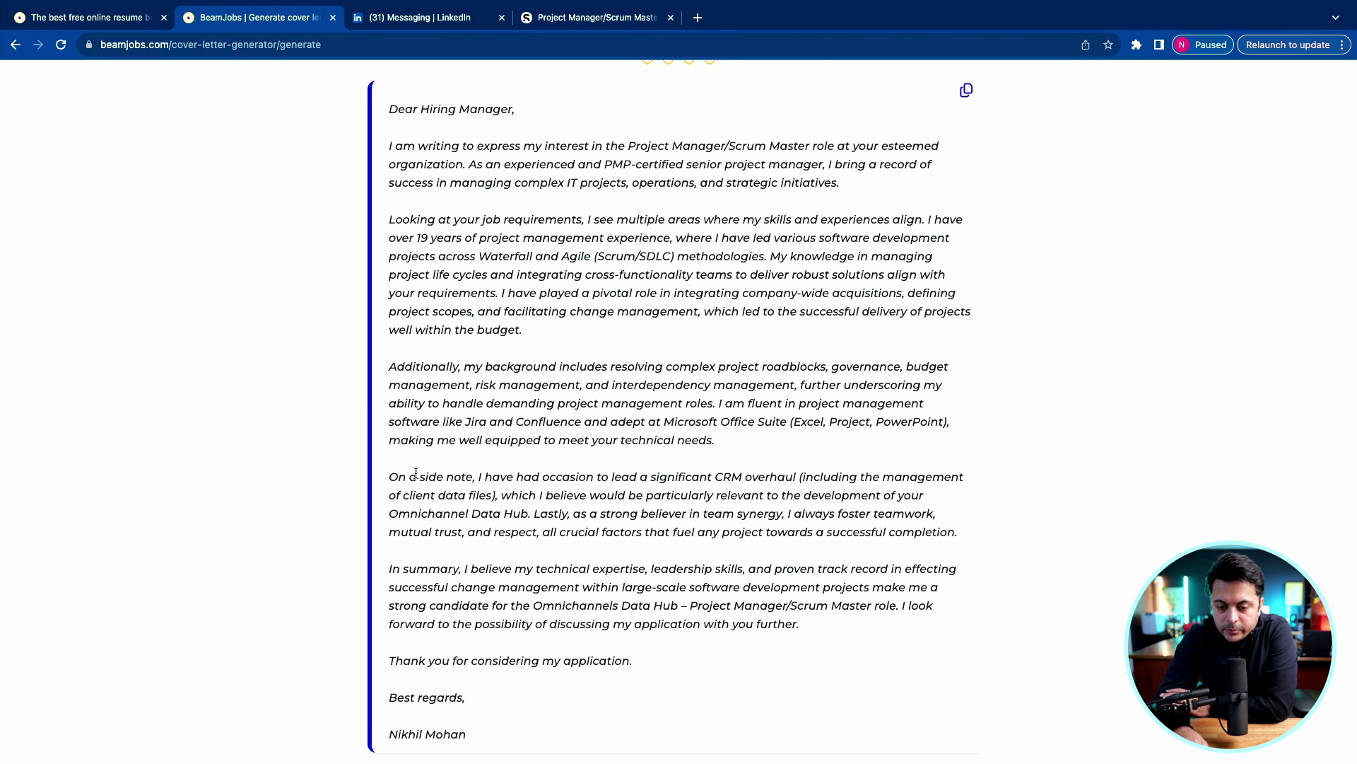
left_click_drag(393, 477, 524, 524)
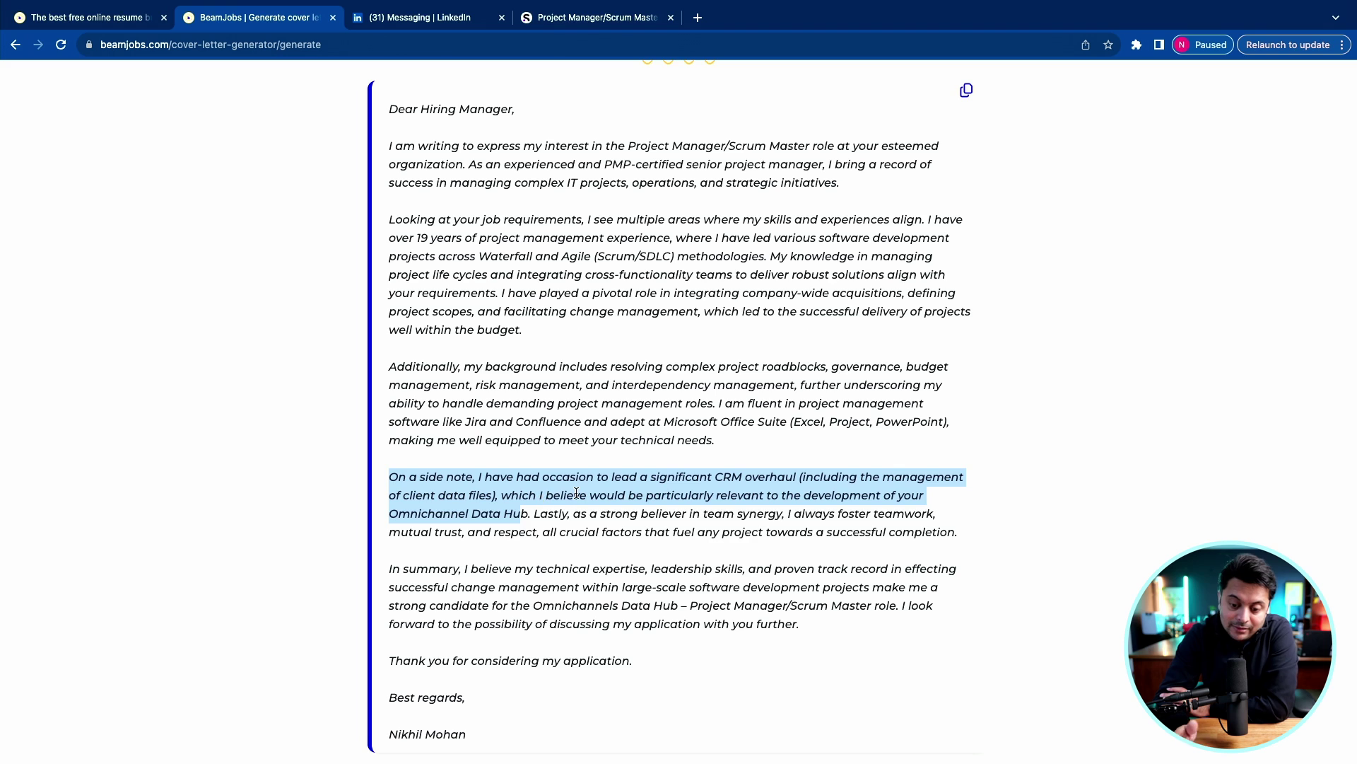
left_click_drag(648, 514, 938, 537)
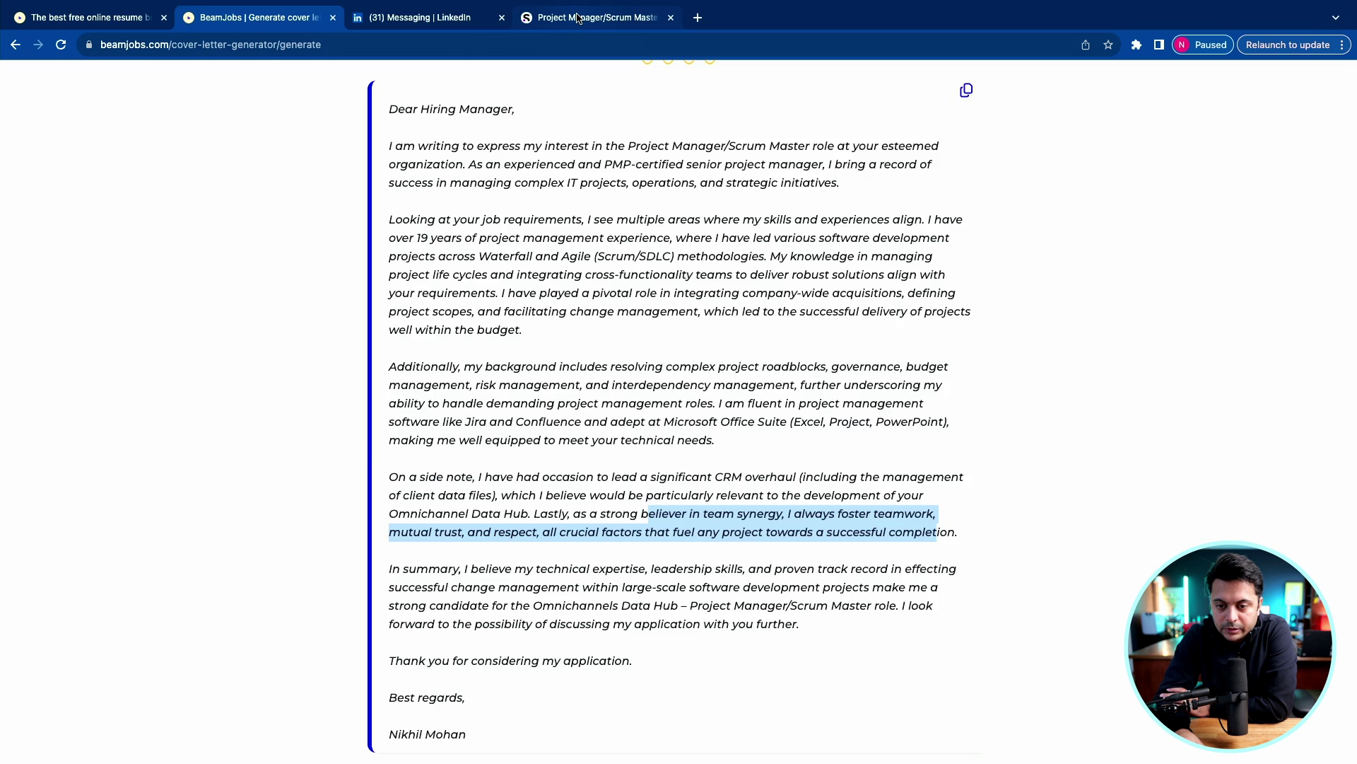
left_click(597, 17)
scroll(418, 539, "down", 10)
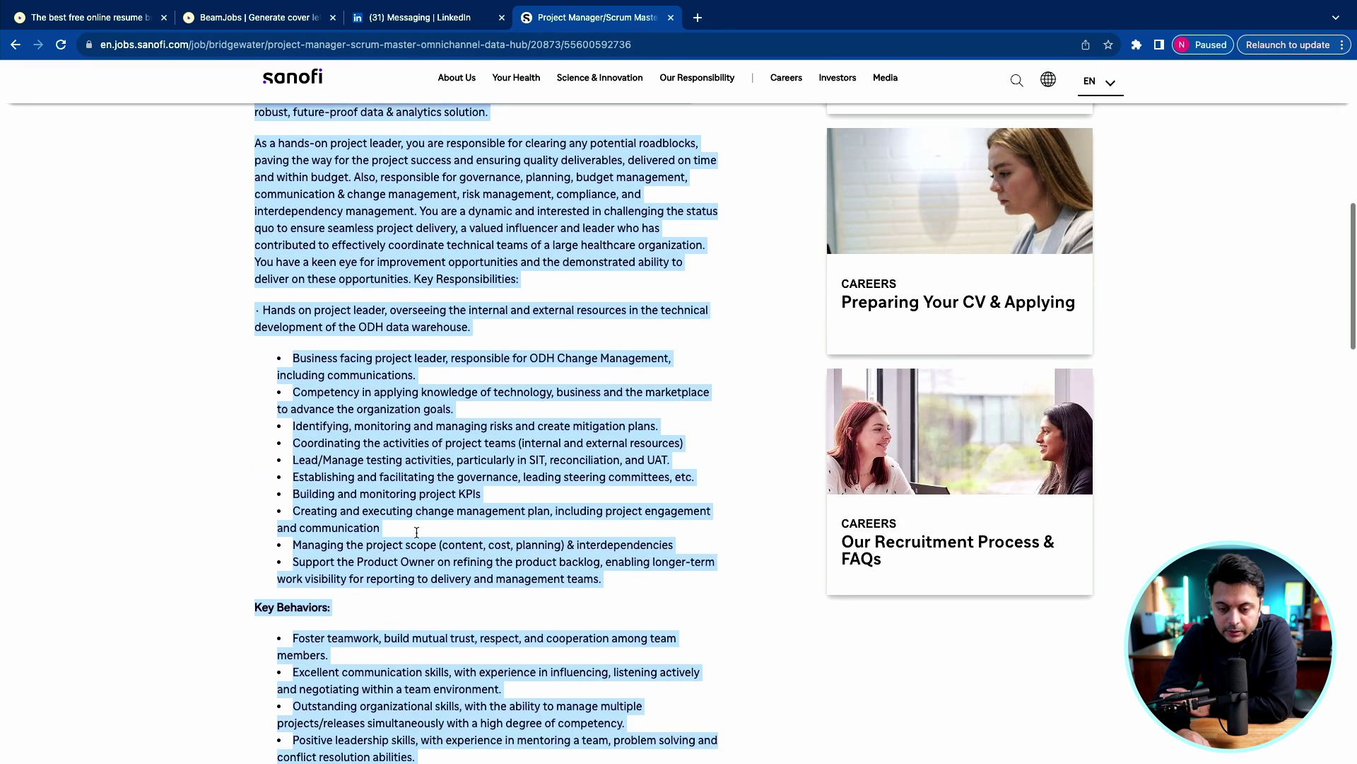
left_click(332, 435)
left_click_drag(354, 409, 593, 422)
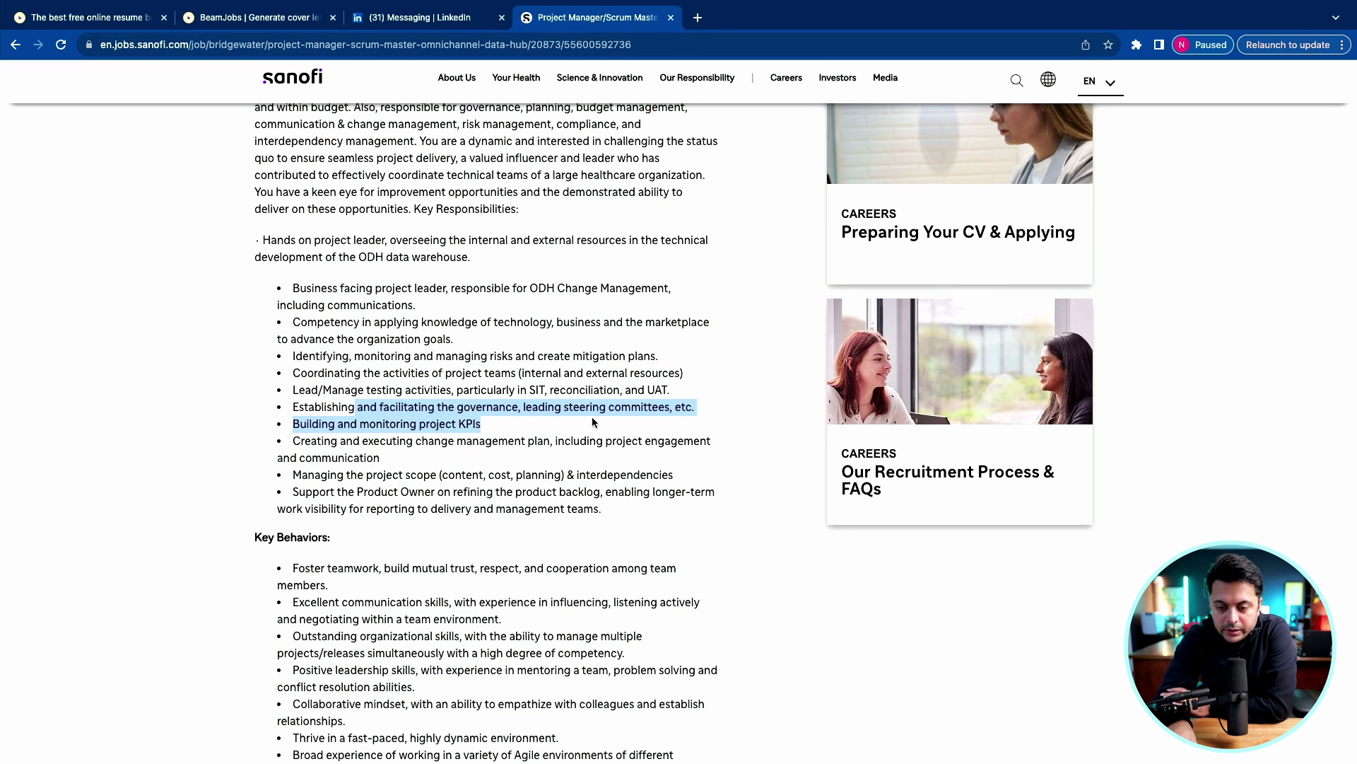
scroll(592, 422, "down", 1)
left_click_drag(330, 519, 286, 508)
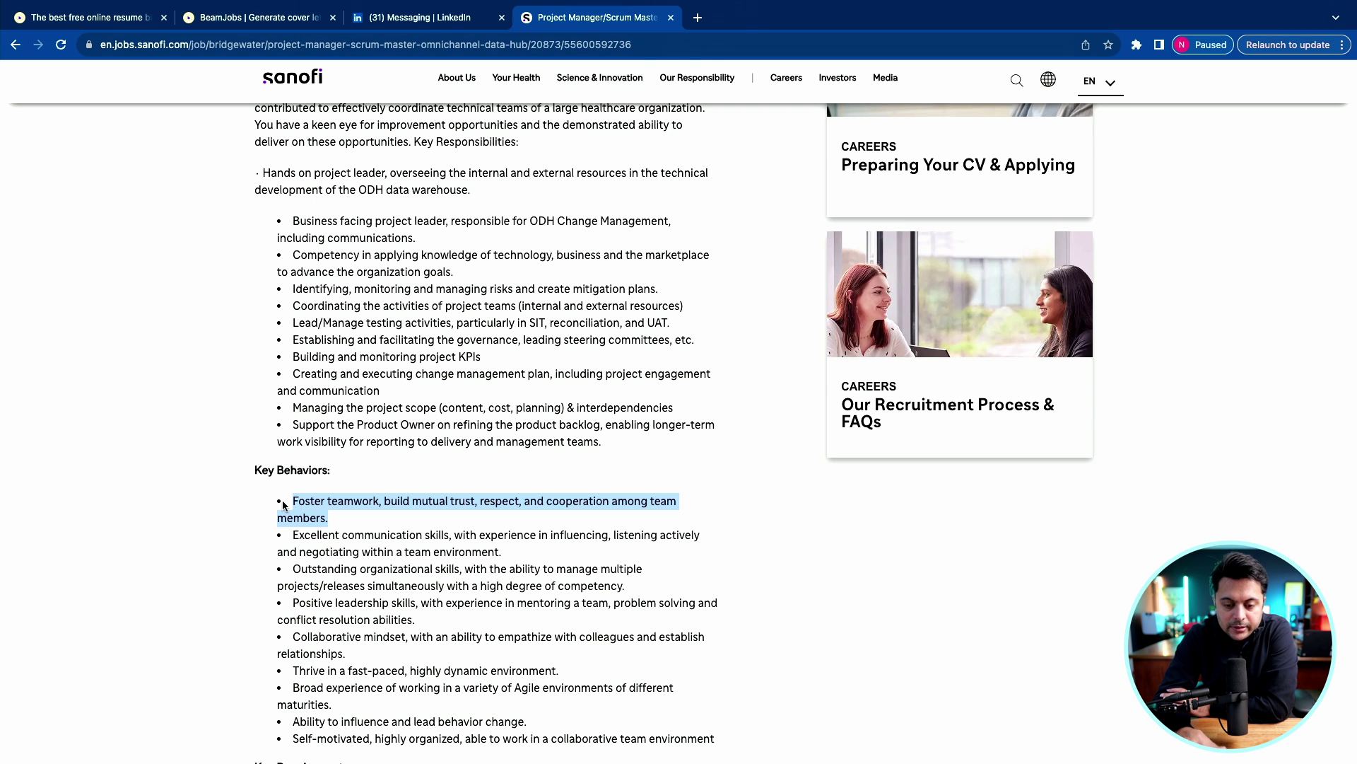
left_click(251, 20)
left_click(623, 566)
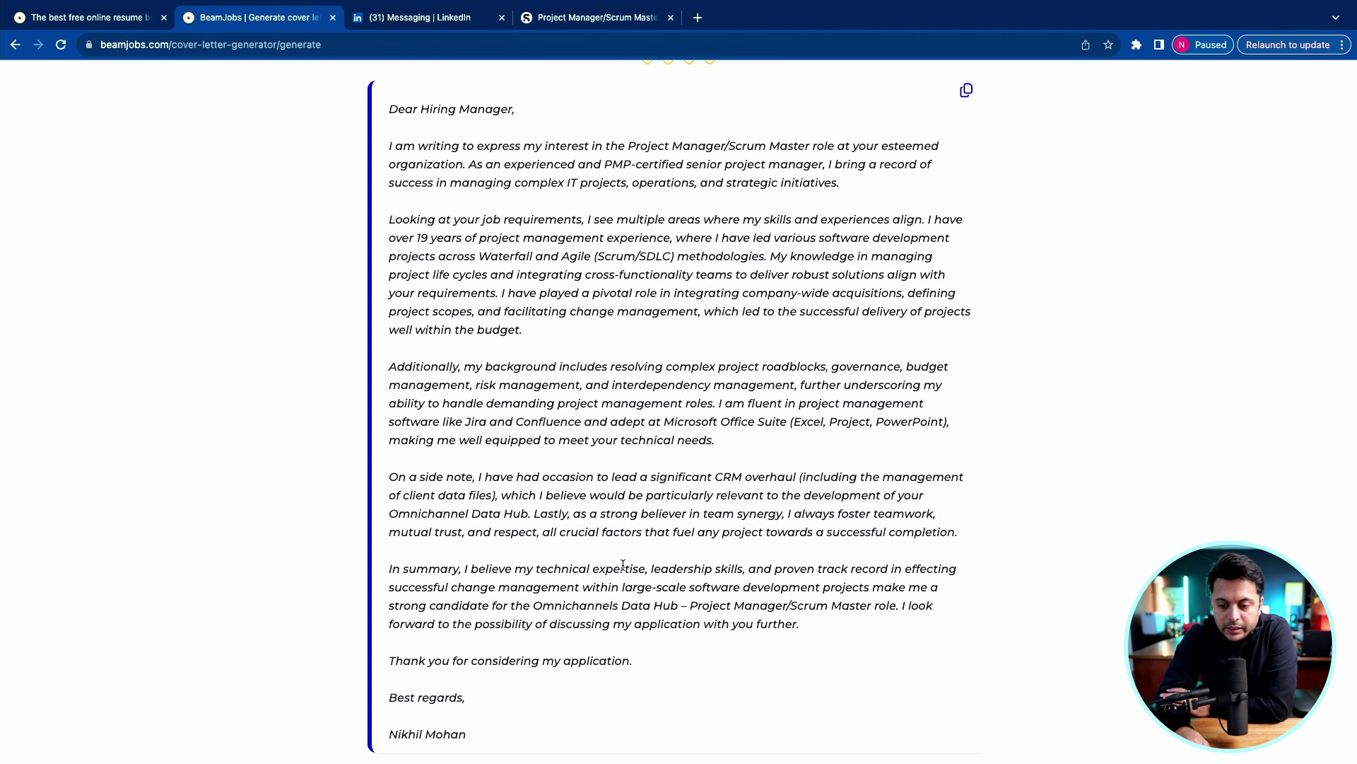
left_click_drag(658, 504, 625, 570)
left_click(525, 602)
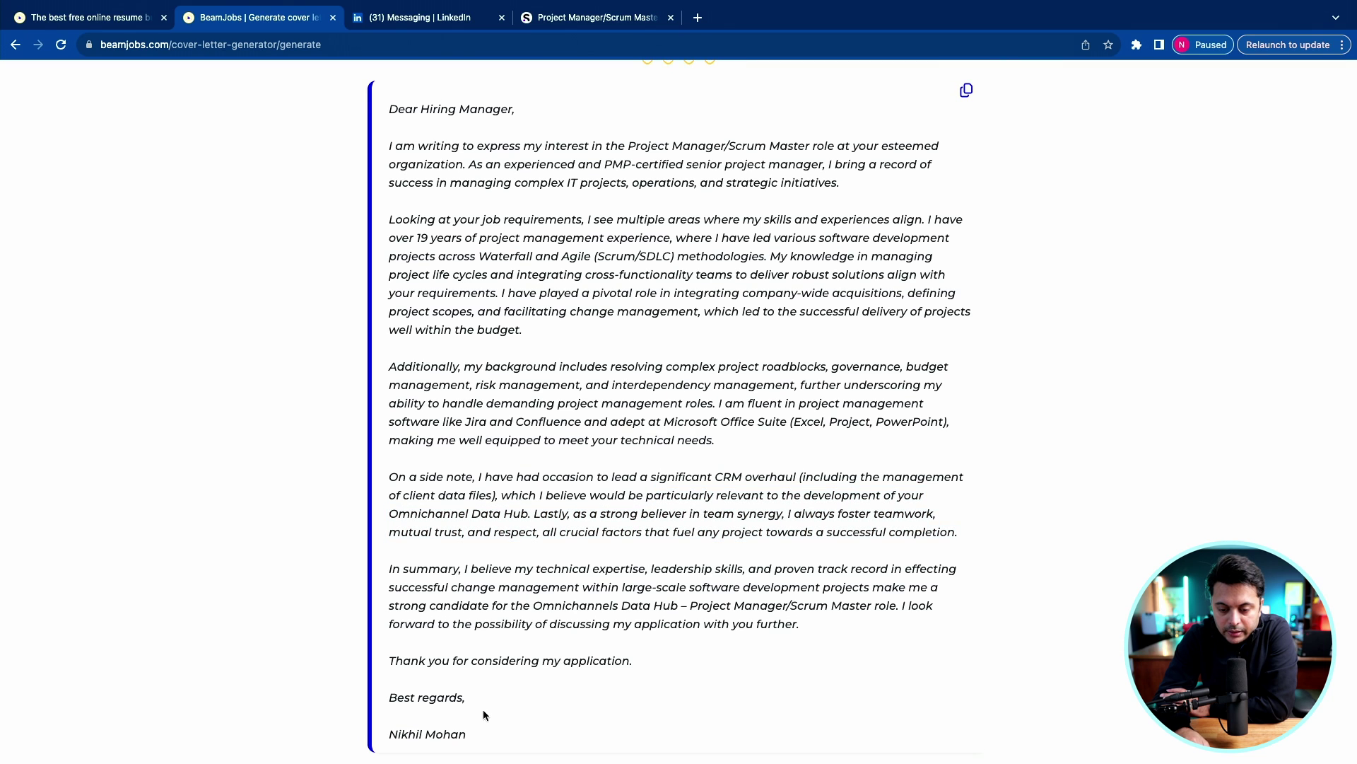
scroll(485, 679, "up", 5)
scroll(486, 679, "down", 5)
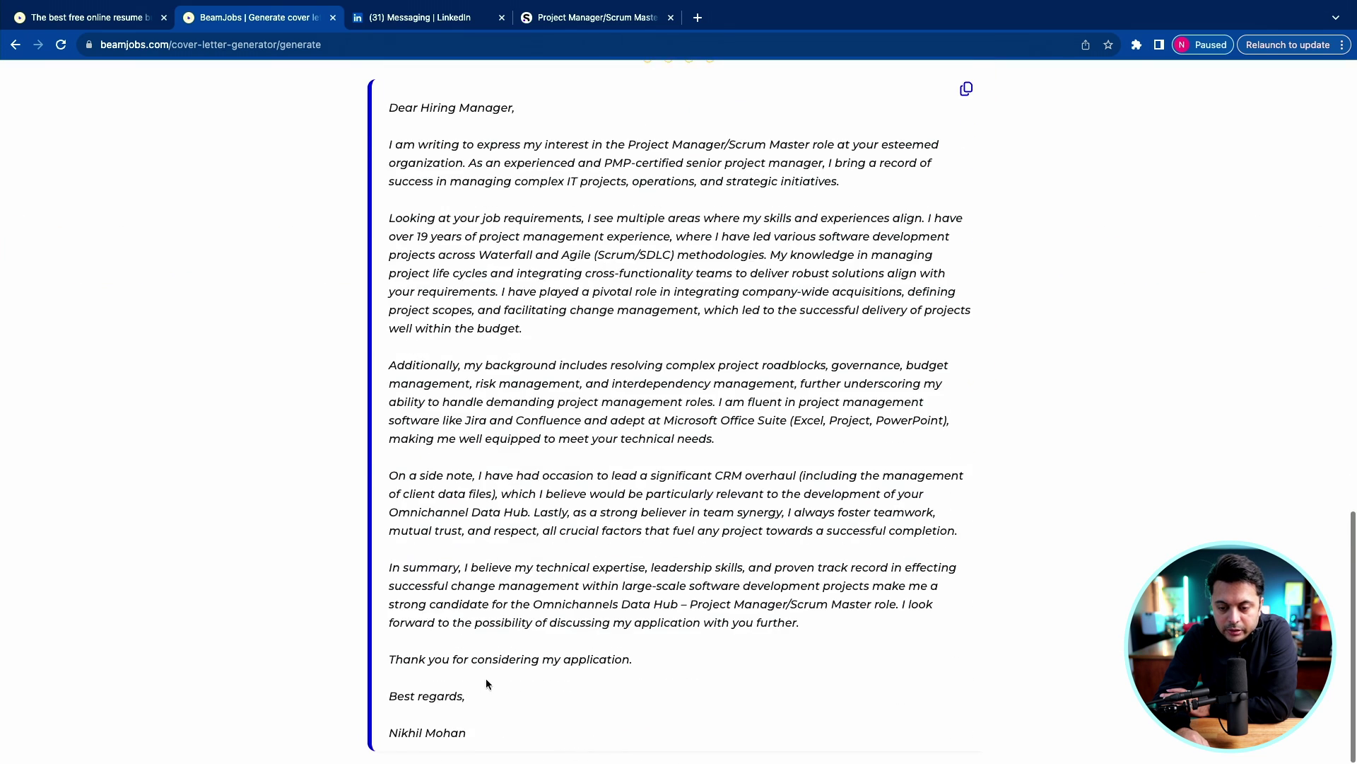
scroll(486, 679, "up", 3)
scroll(486, 678, "down", 1)
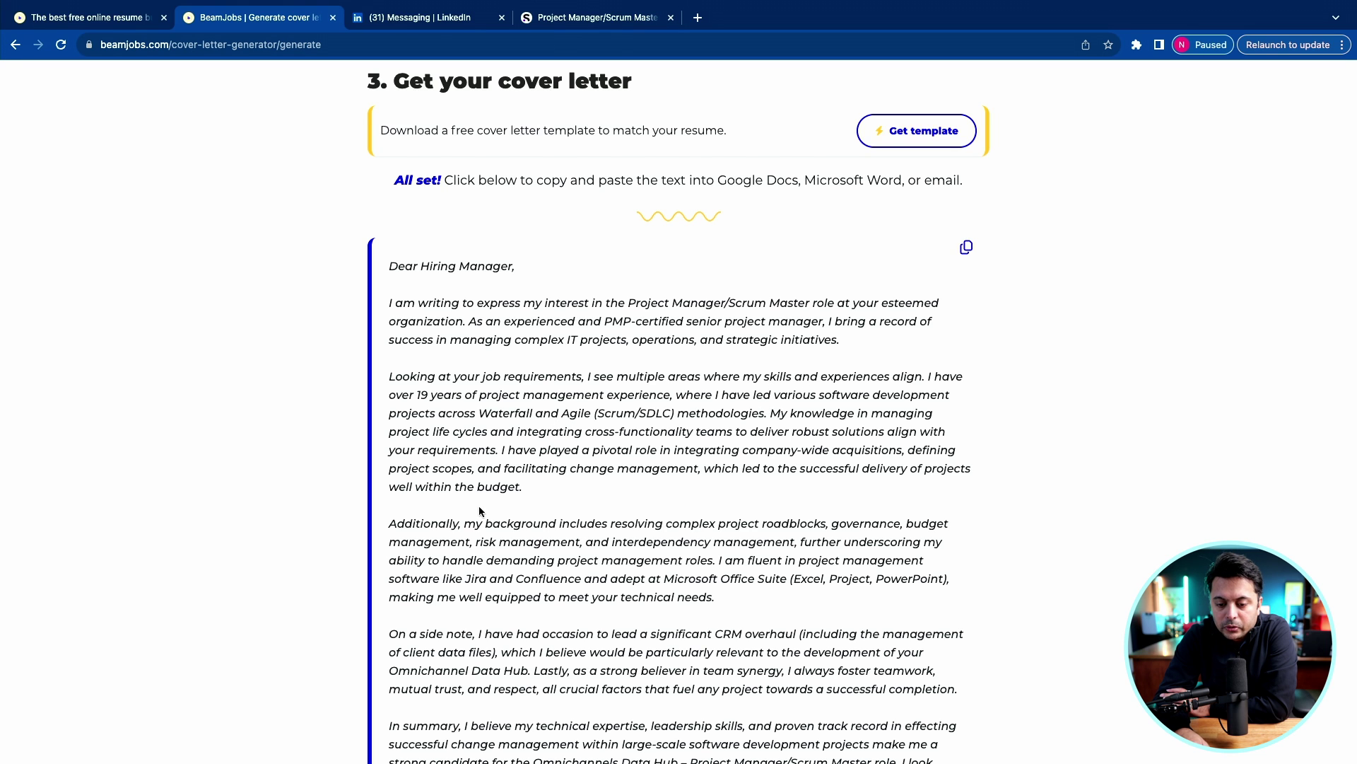
scroll(497, 504, "down", 1)
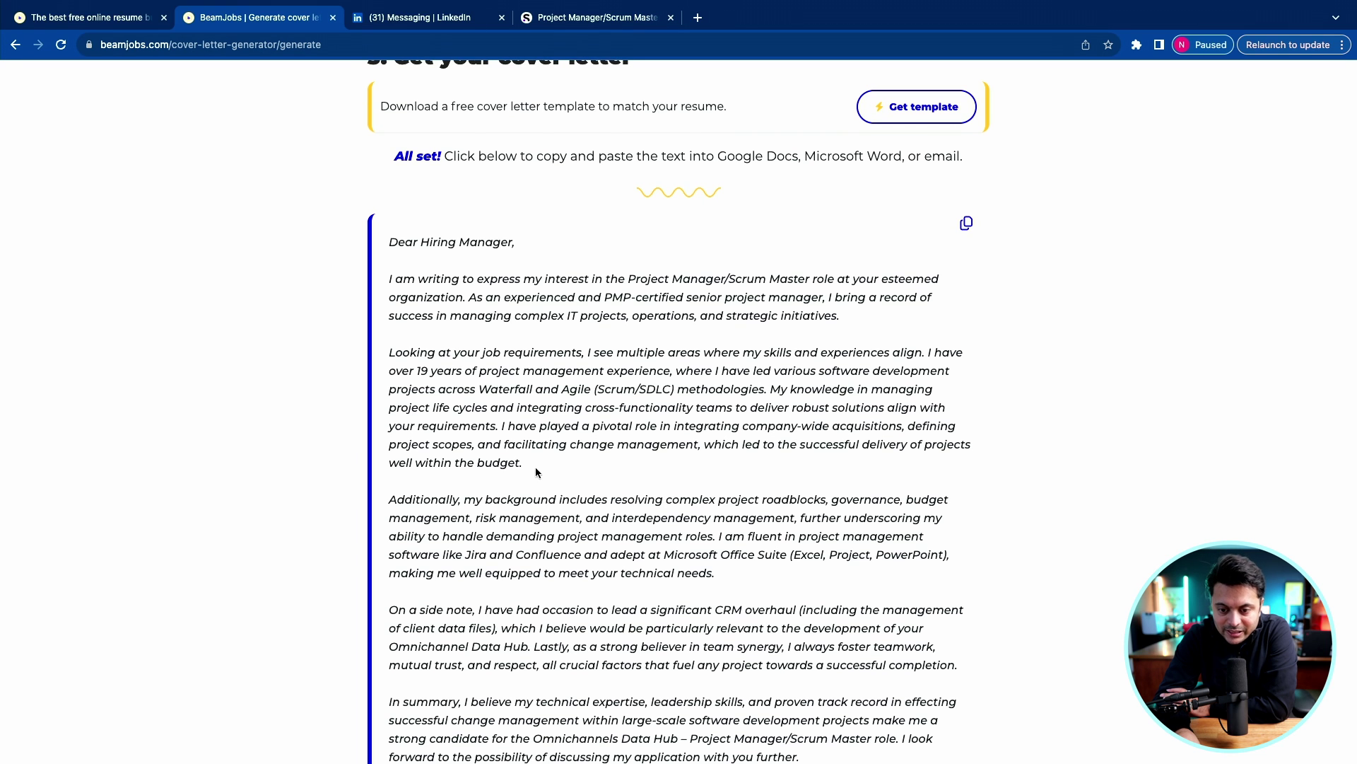
left_click_drag(536, 472, 390, 359)
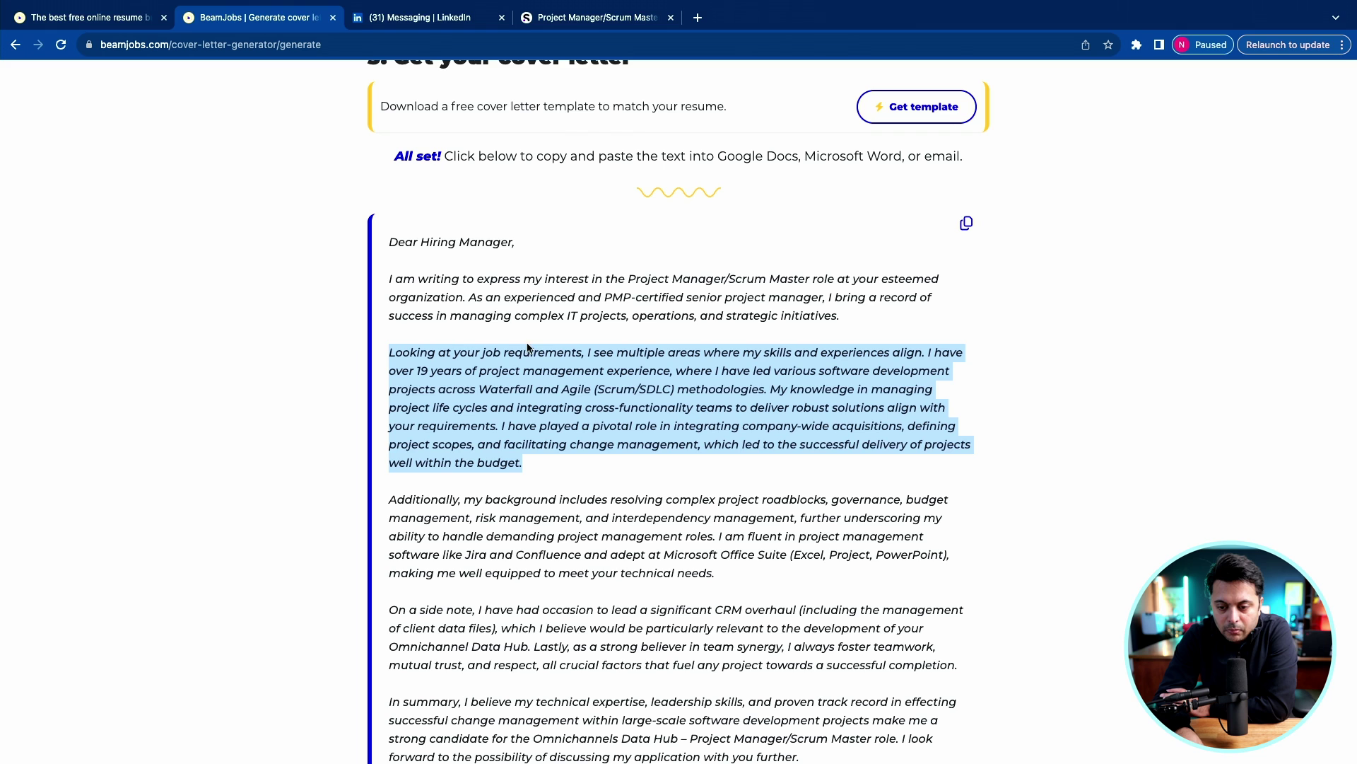
scroll(413, 385, "down", 4)
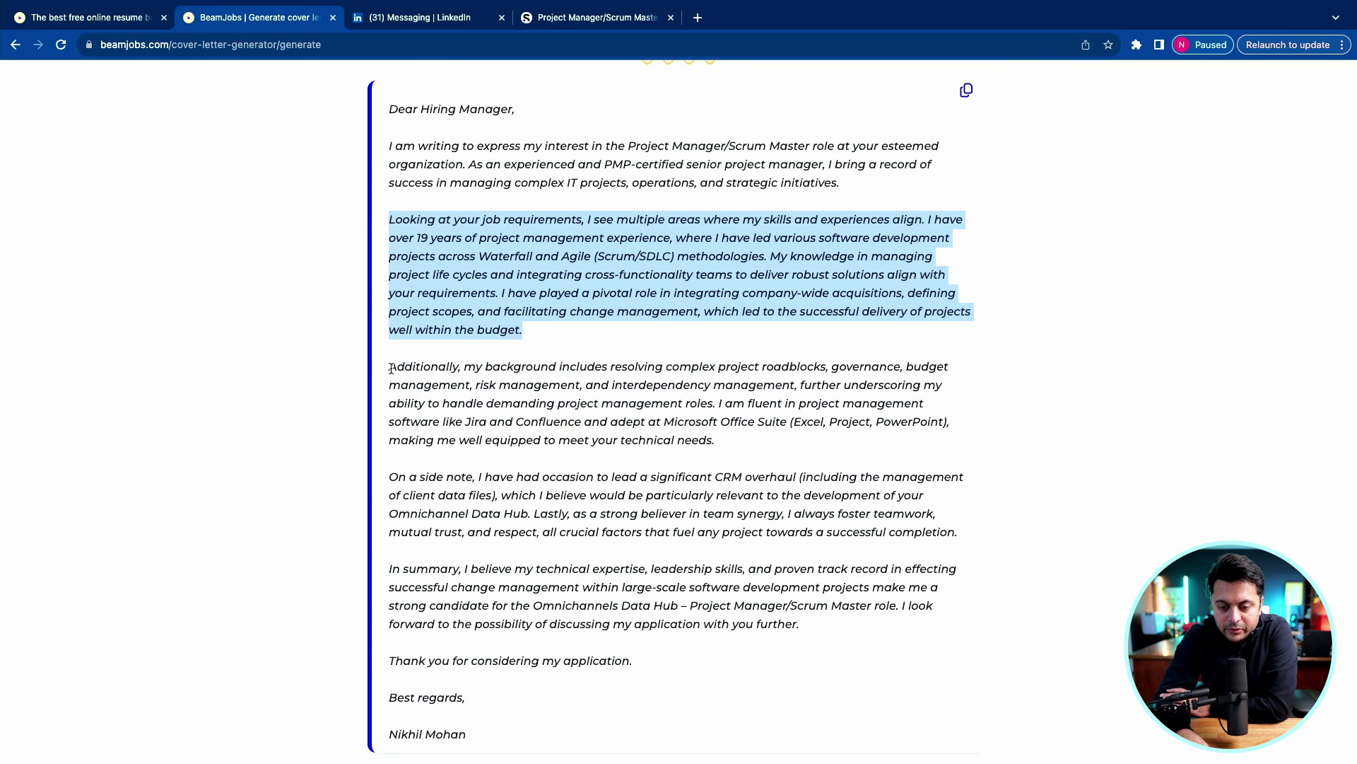
left_click_drag(391, 368, 548, 581)
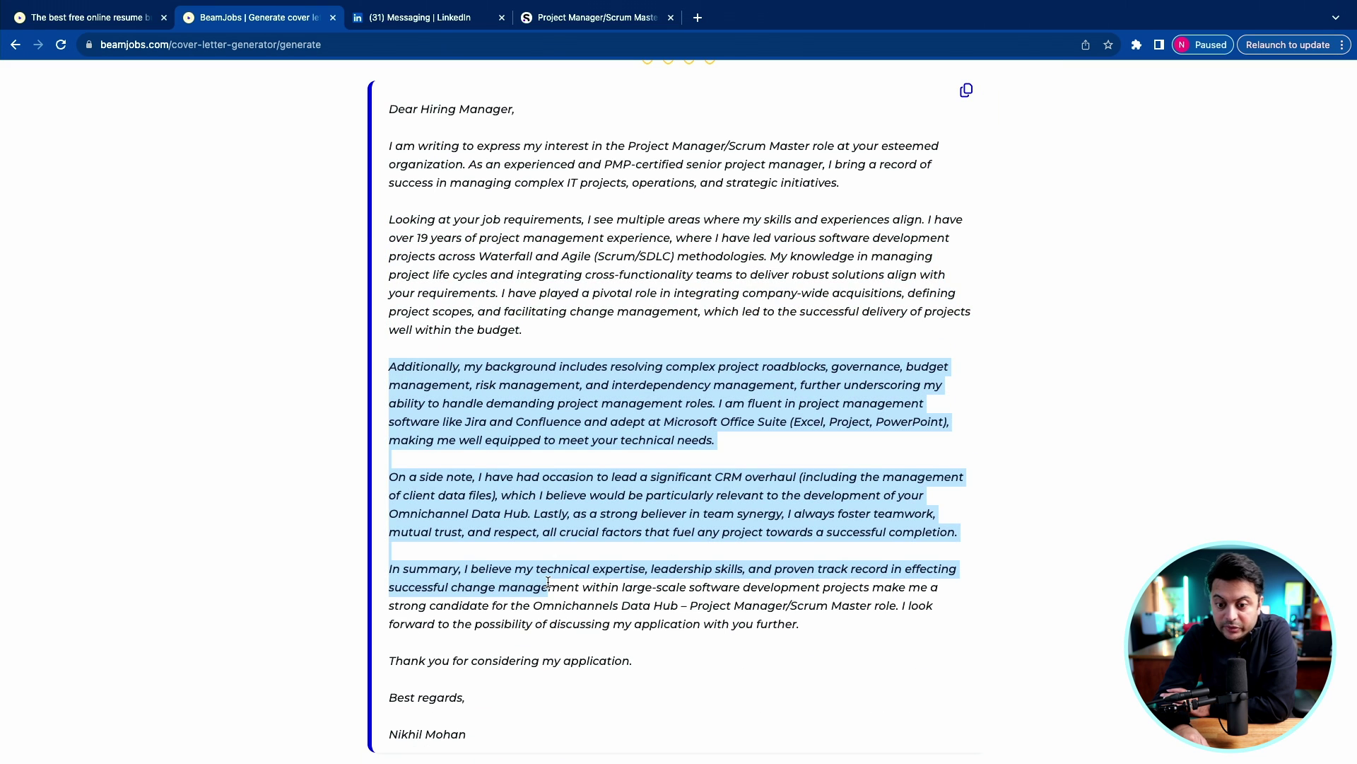
left_click(542, 368)
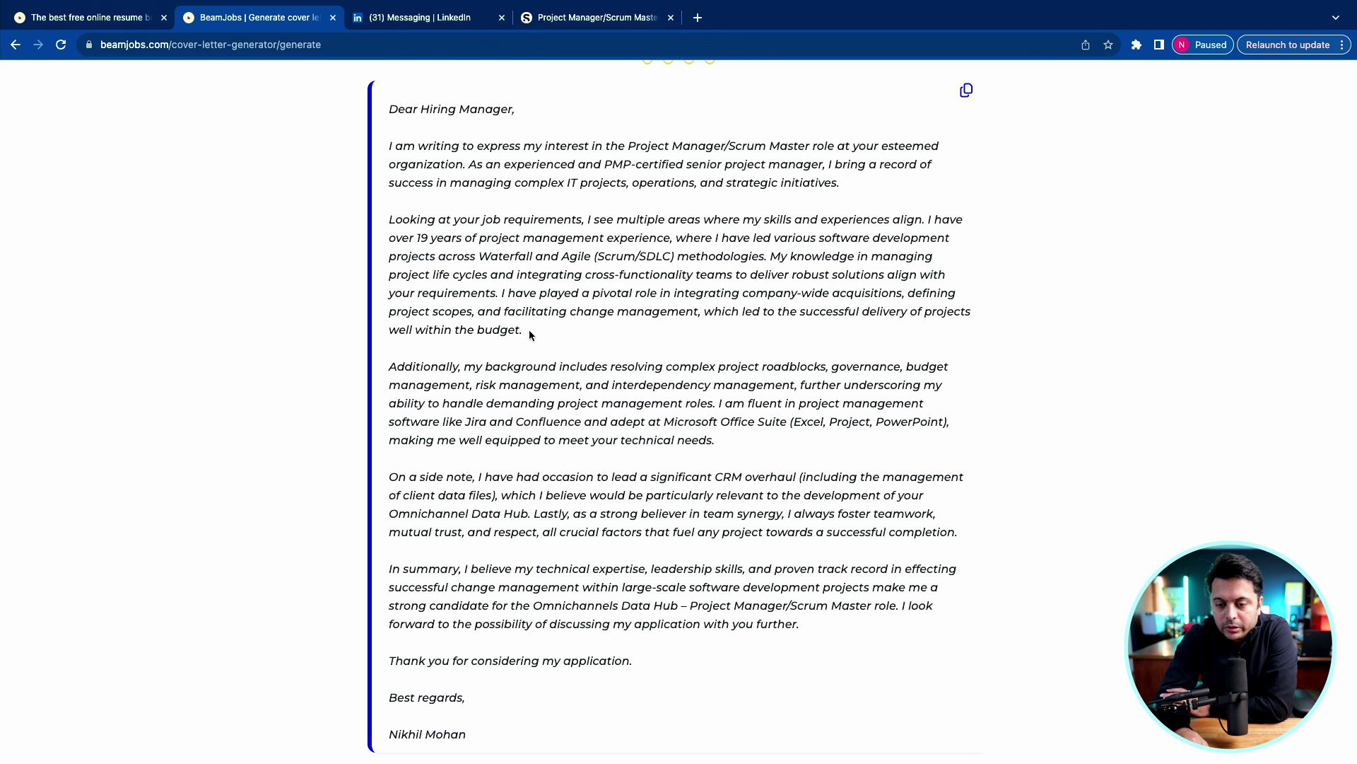
left_click_drag(527, 313, 425, 202)
left_click(421, 233)
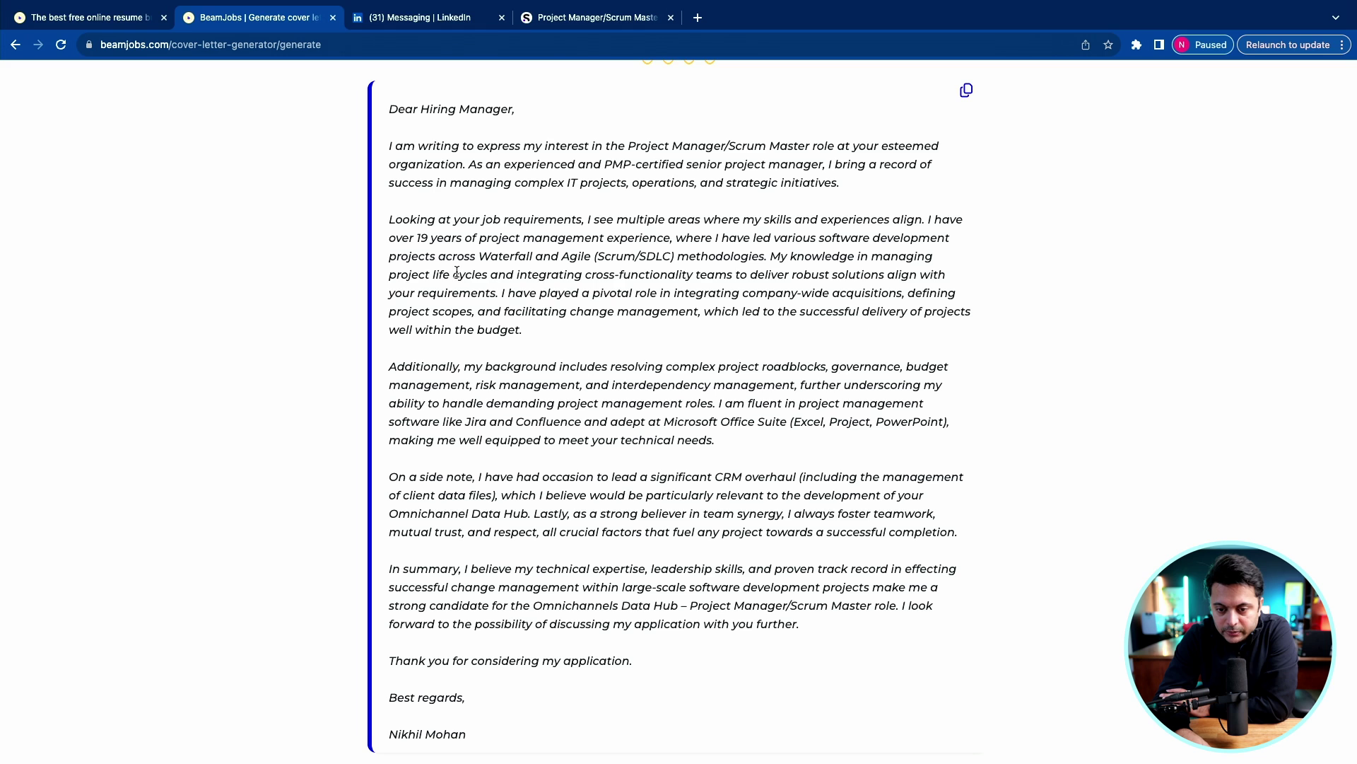
left_click_drag(455, 278, 724, 275)
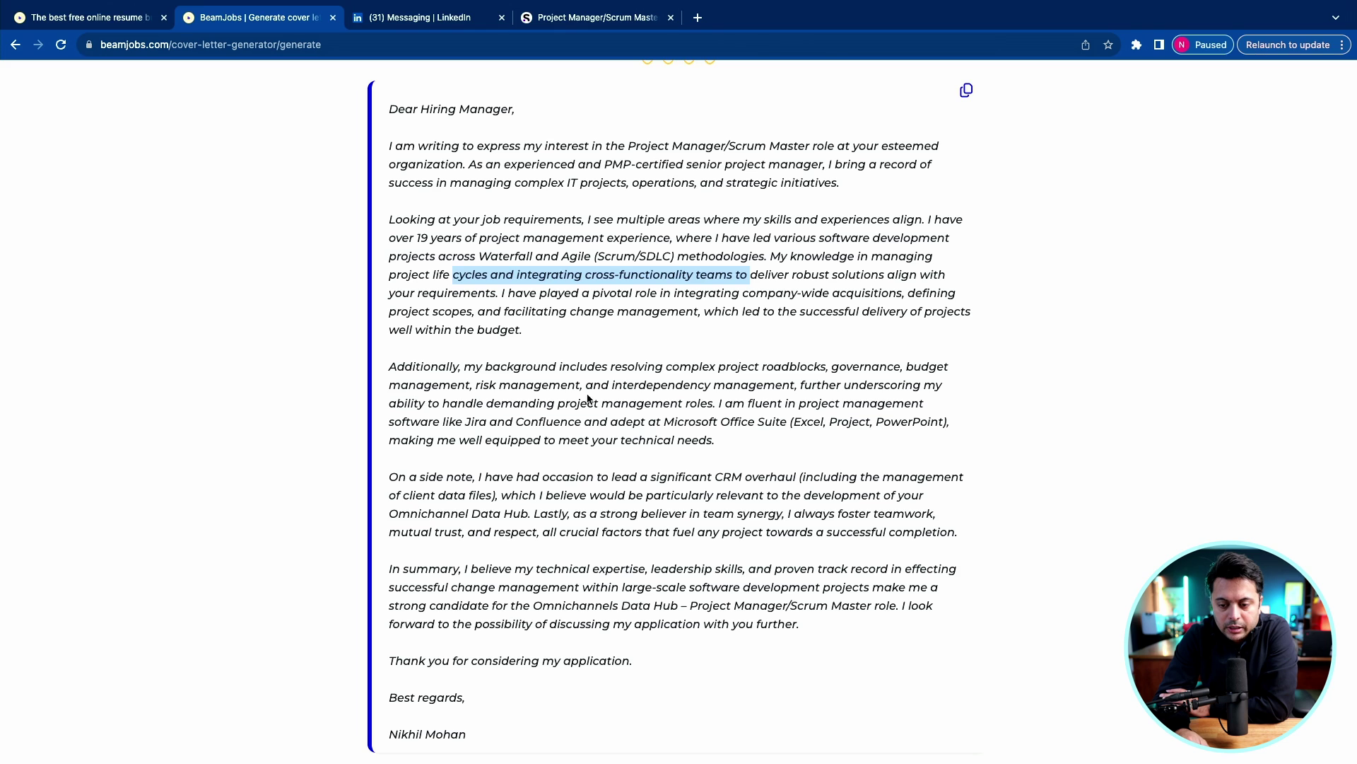
left_click(724, 381)
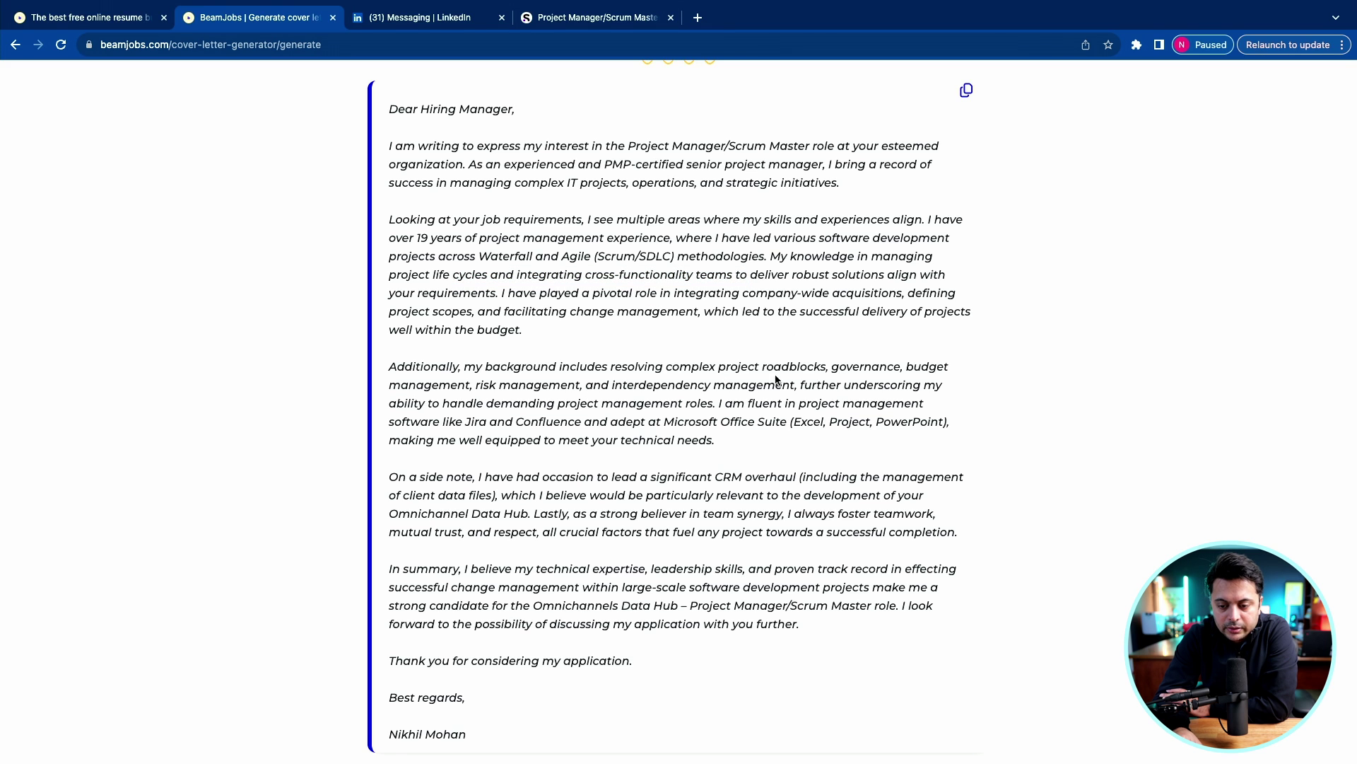
left_click_drag(727, 368, 936, 368)
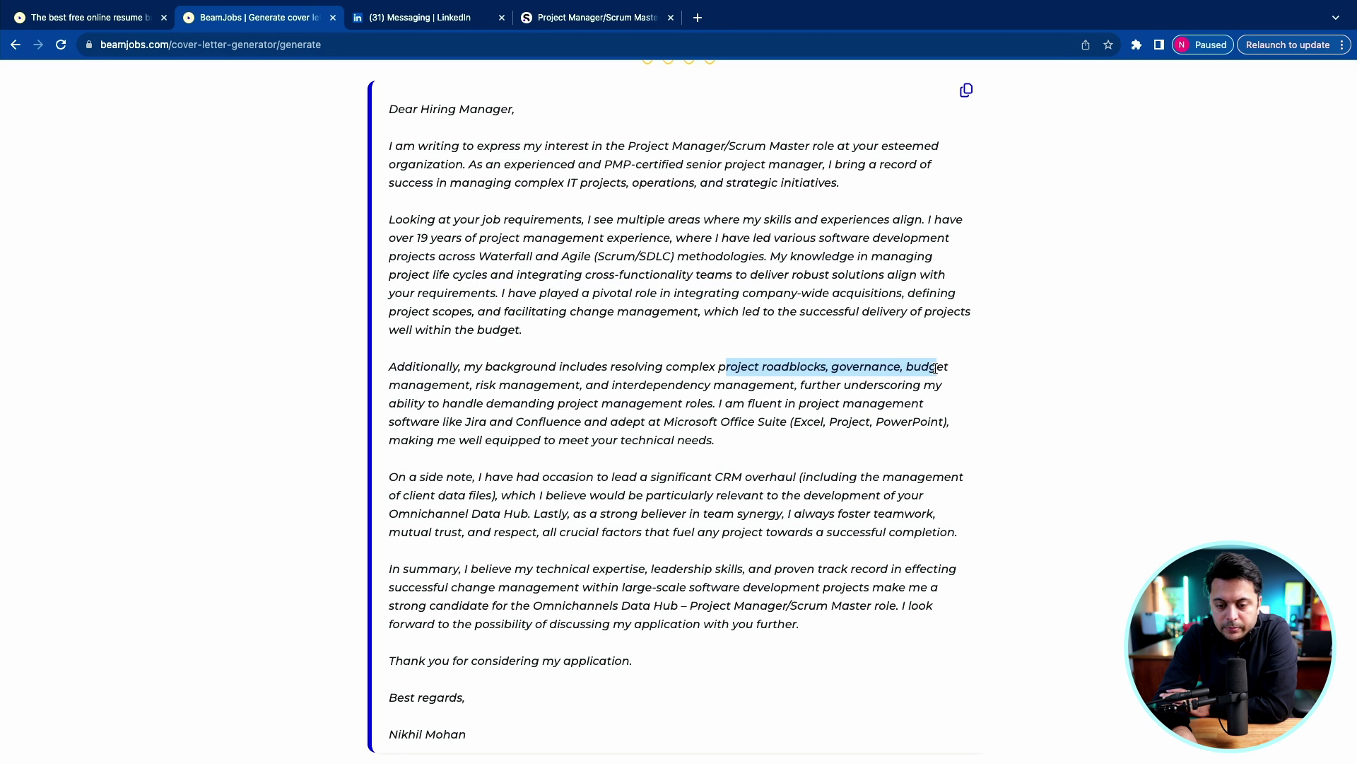
left_click_drag(552, 311, 676, 312)
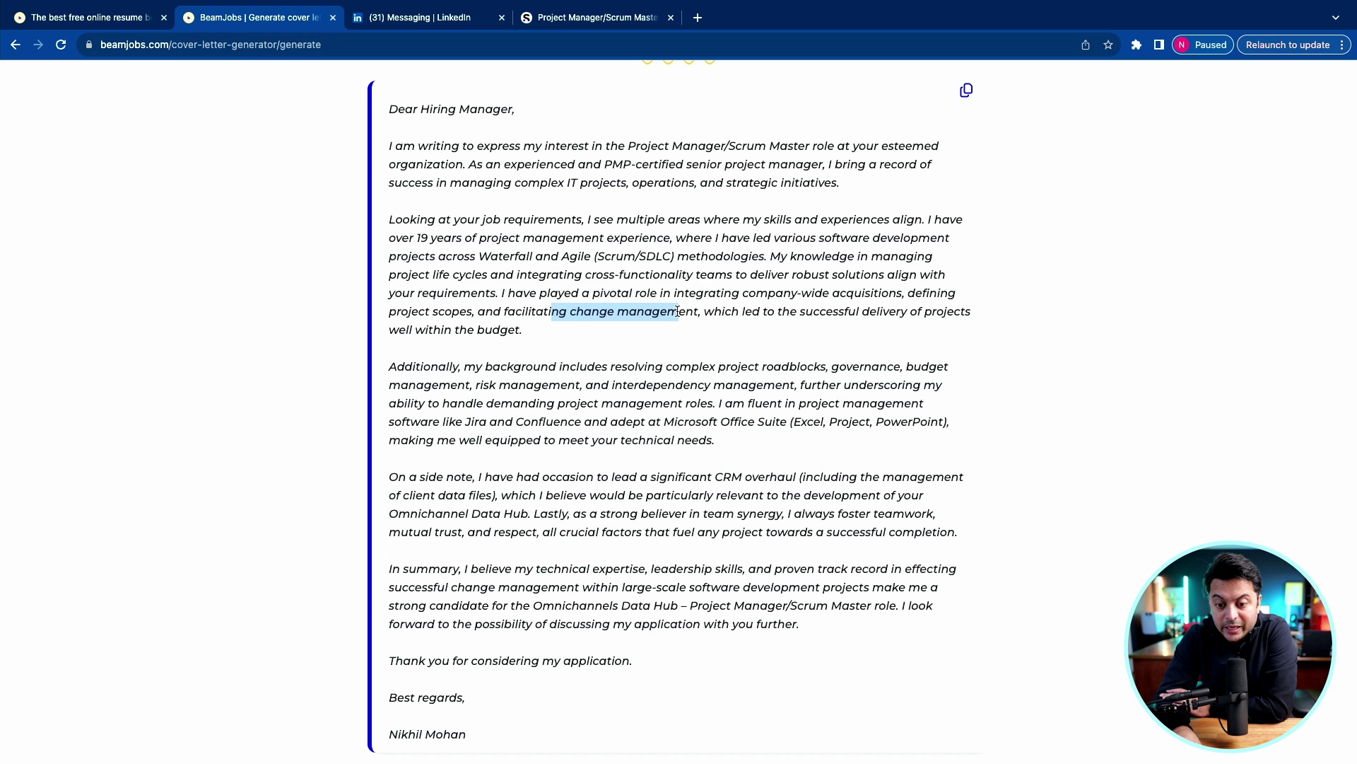
left_click(467, 383)
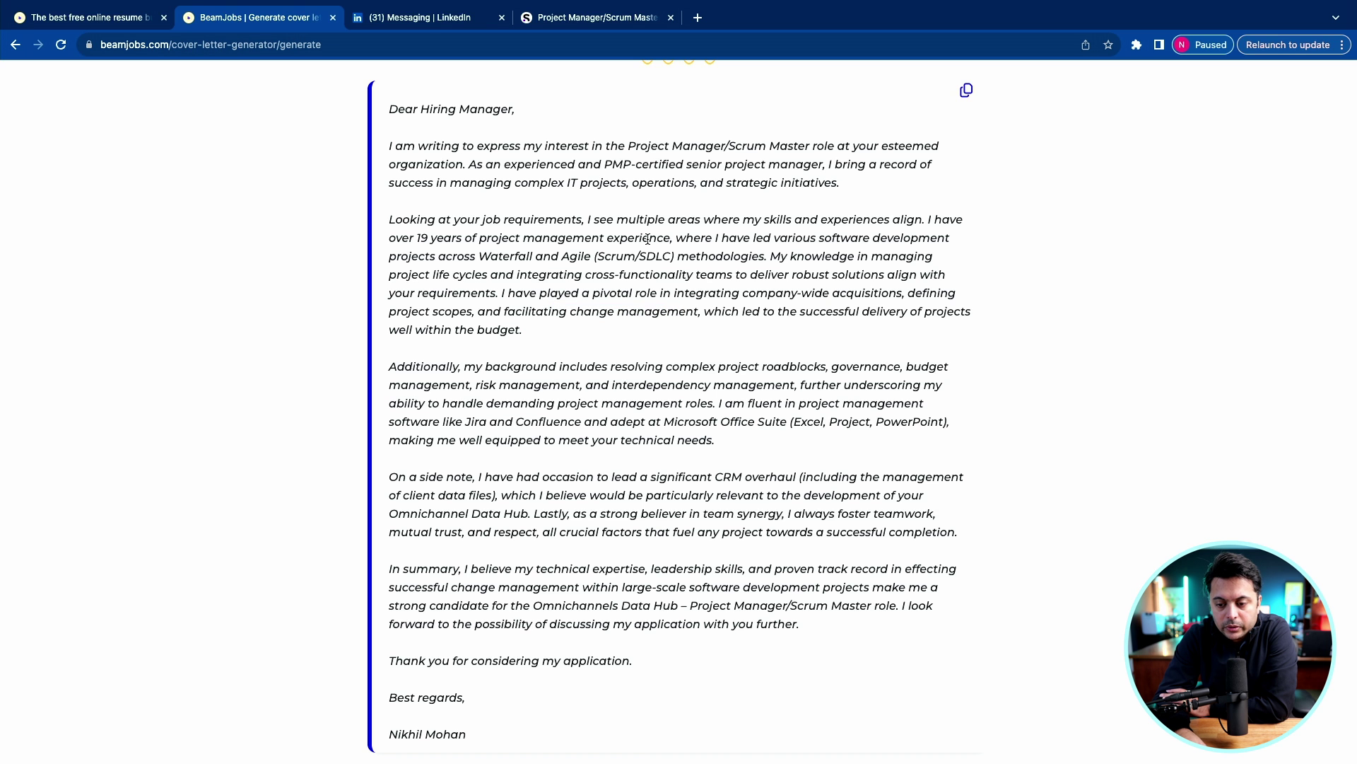
scroll(557, 472, "up", 15)
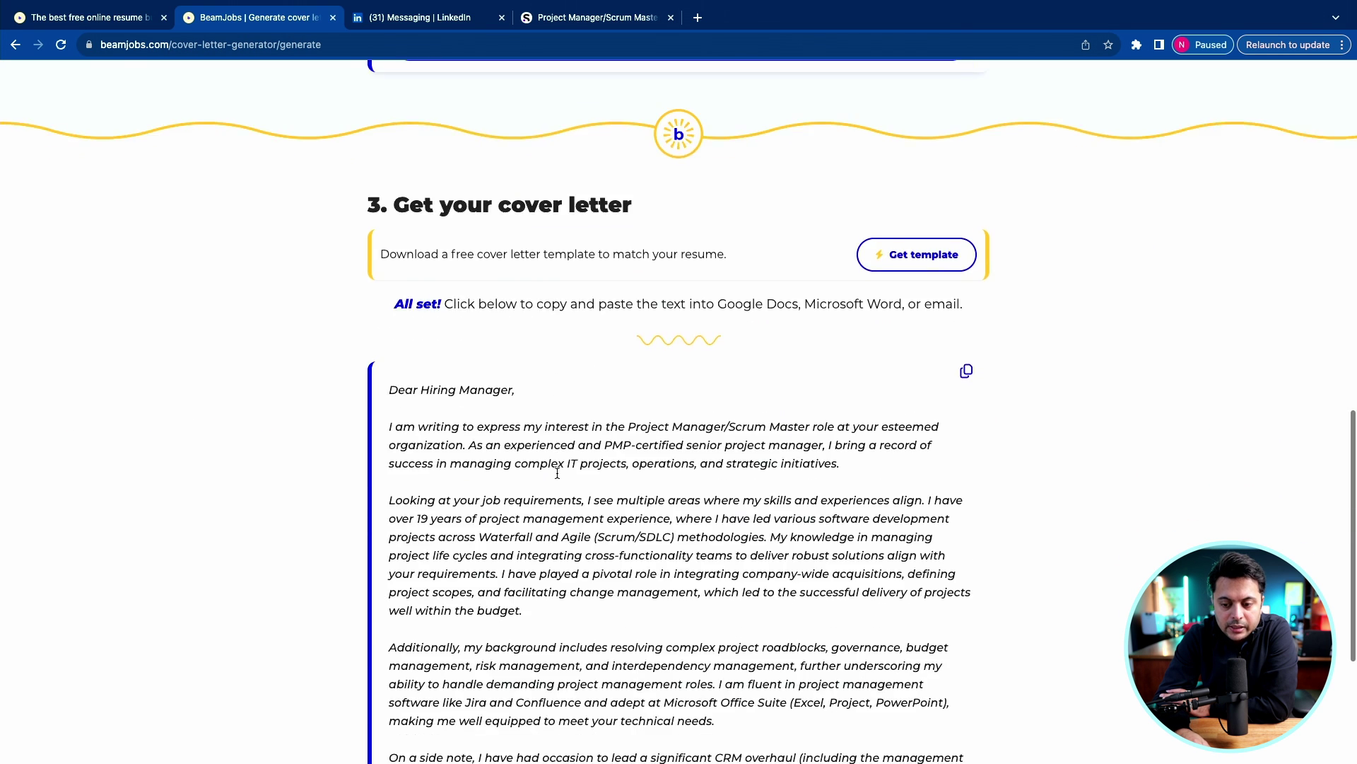
scroll(557, 472, "down", 1)
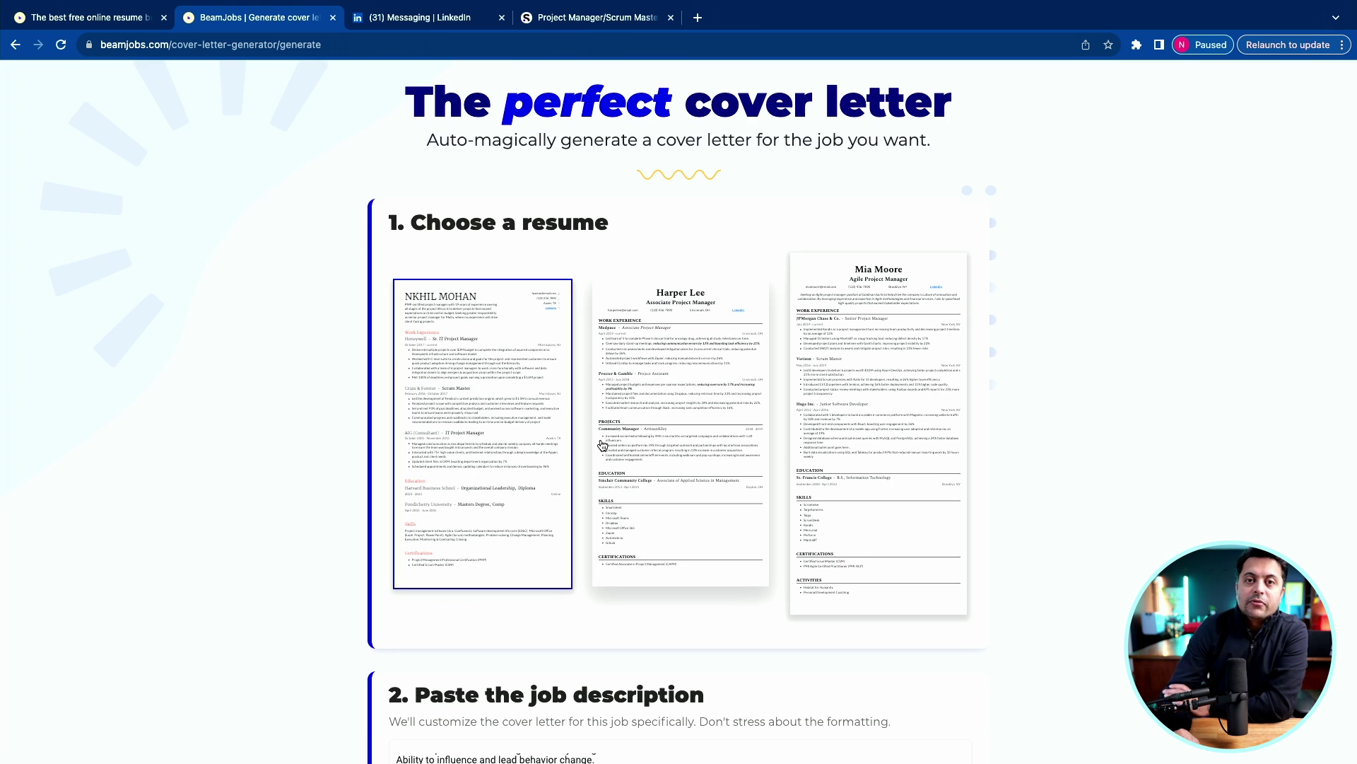